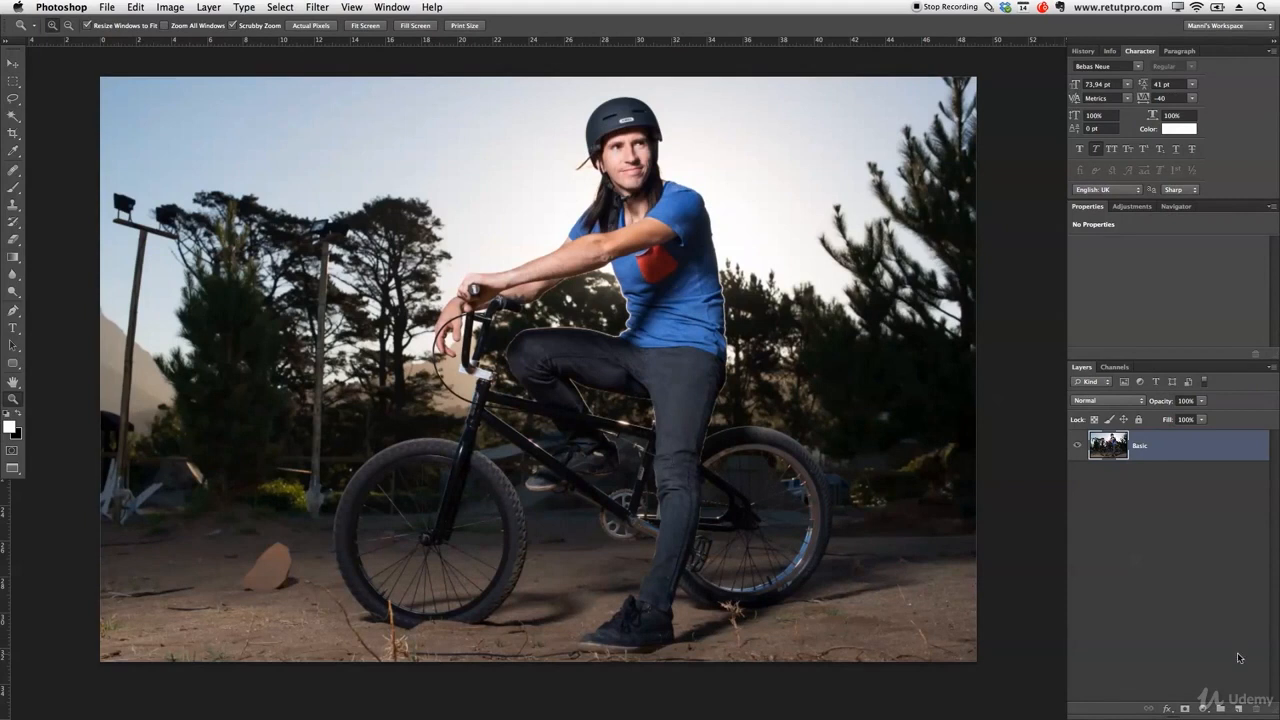
# Step: Add a new empty layer above the Basic layer and name it Healing
pyautogui.click(1238, 709)
pyautogui.doubleClick(1145, 445)
pyautogui.write('Healing')
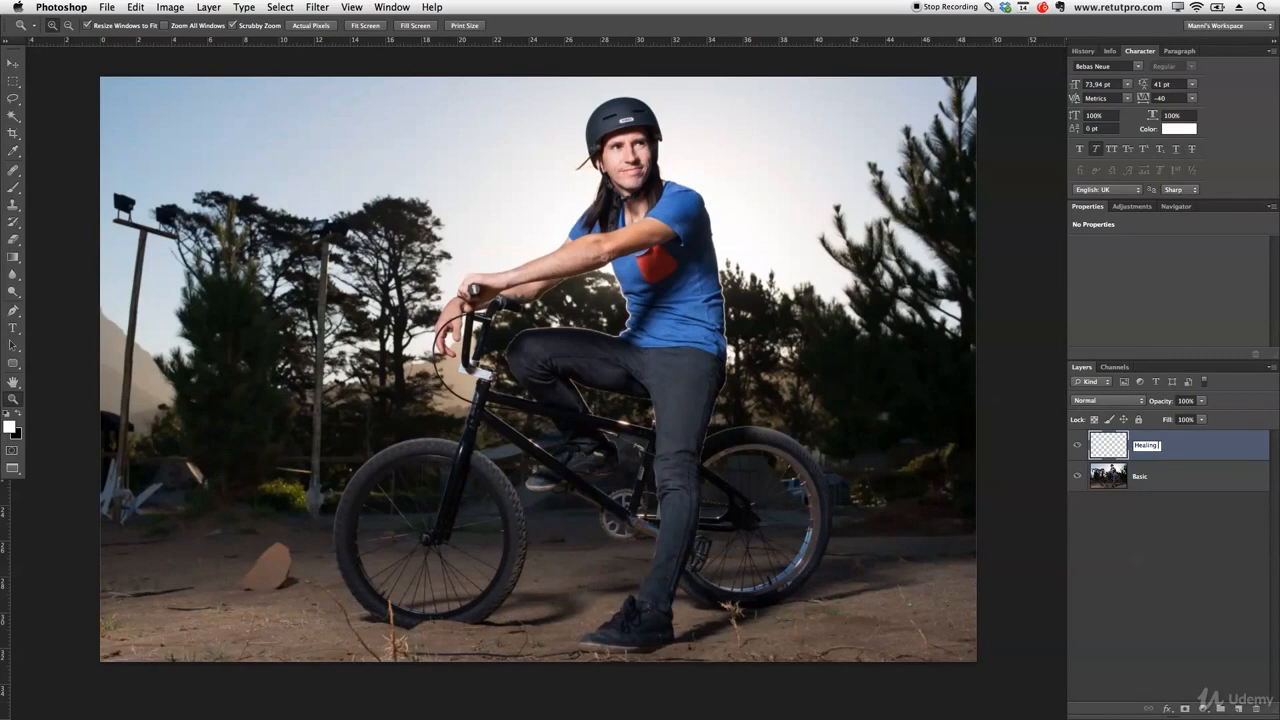
pyautogui.press('Return')
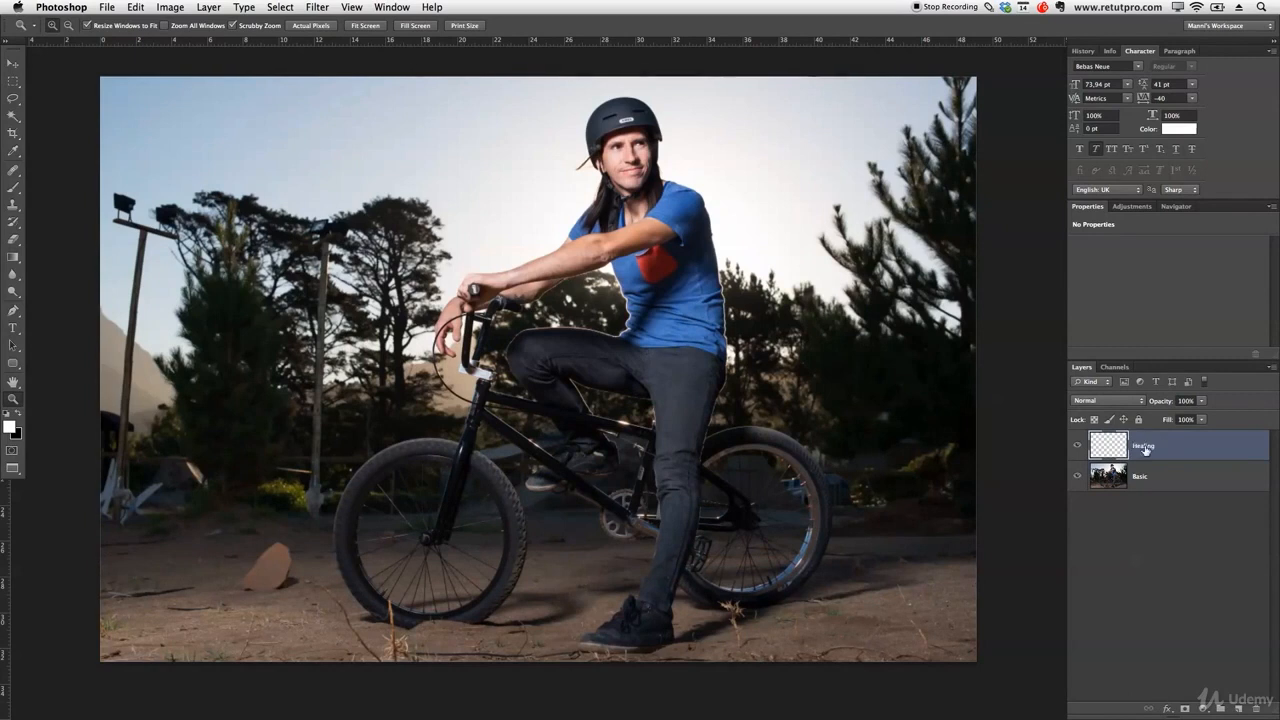
# Step: Set up the Clone Stamp with a 25 px brush for close-up work on the dark ground beside the orange rock
pyautogui.moveTo(146, 549); pyautogui.dragTo(480, 438)
pyautogui.press('space')
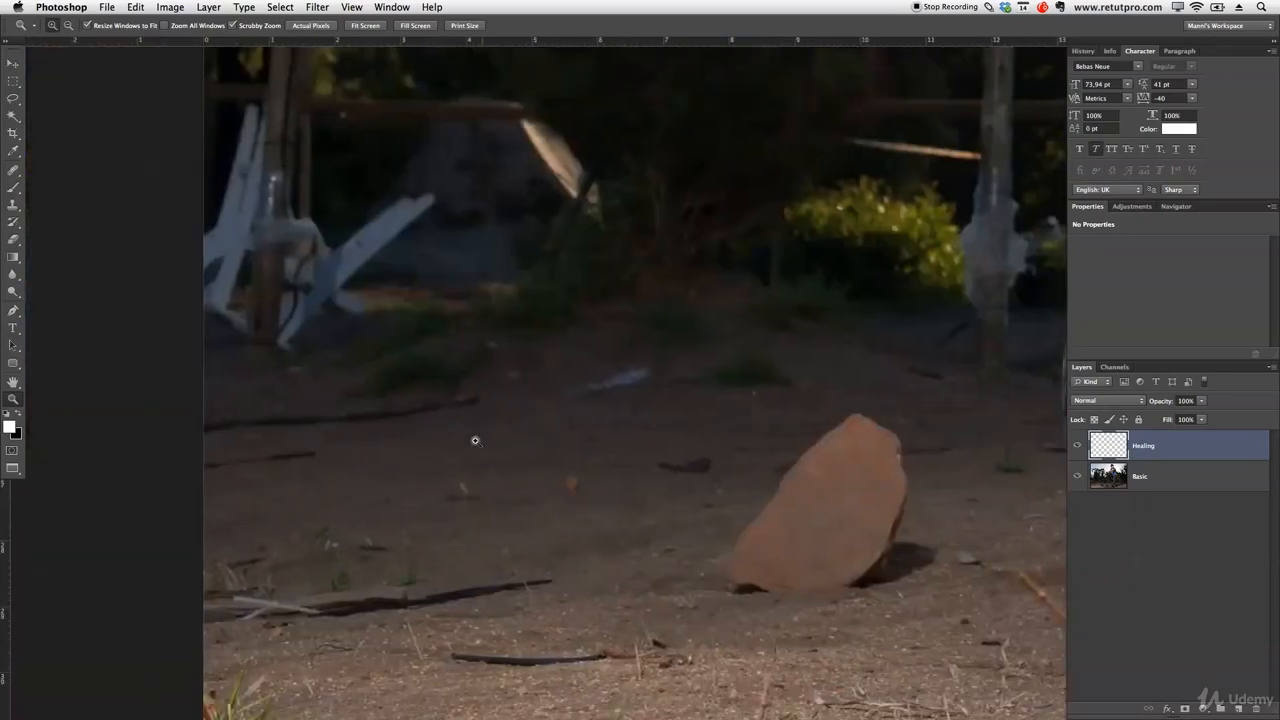
pyautogui.press('s')
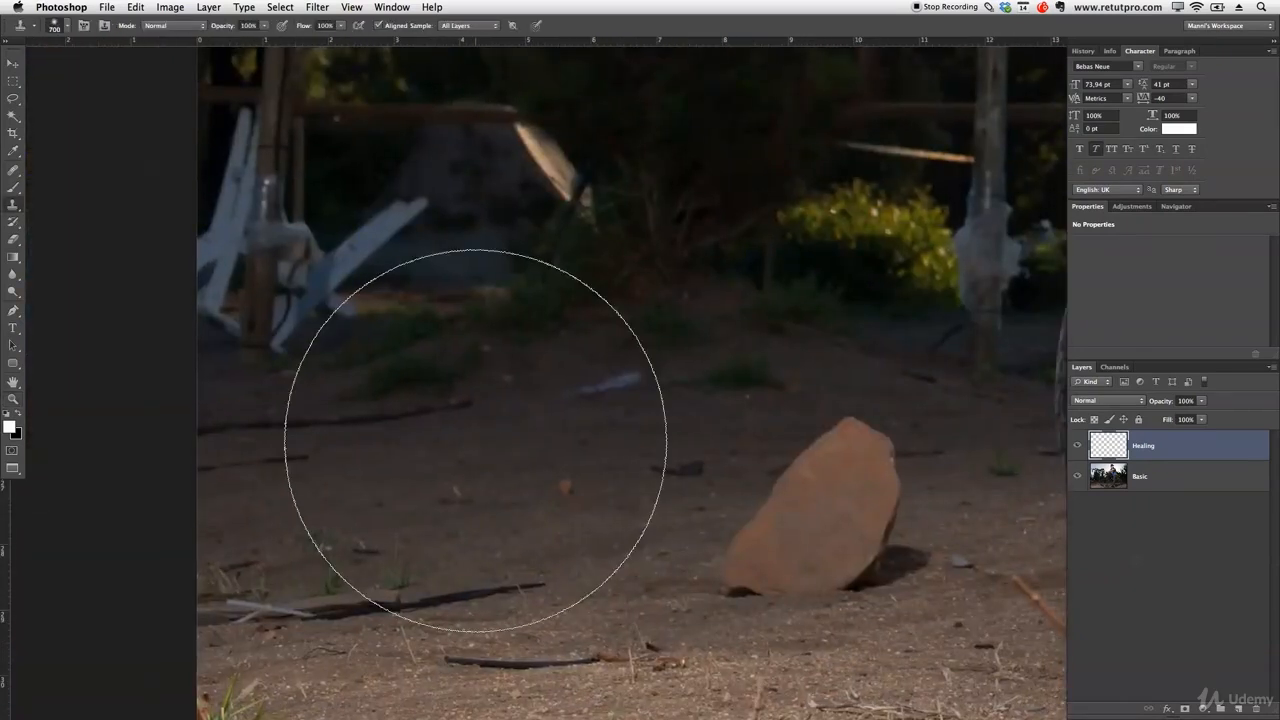
pyautogui.press('[')
pyautogui.press('[')
pyautogui.press('[')
pyautogui.press('[')
pyautogui.press('[')
pyautogui.press('[')
pyautogui.press('[')
pyautogui.press('[')
pyautogui.press(']')
pyautogui.press(']')
pyautogui.press(']')
pyautogui.press(']')
pyautogui.press(']')
pyautogui.press(']')
pyautogui.press('[')
pyautogui.press('[')
pyautogui.press('[')
pyautogui.press('[')
pyautogui.press('[')
pyautogui.press('[')
pyautogui.press('[')
pyautogui.press('[')
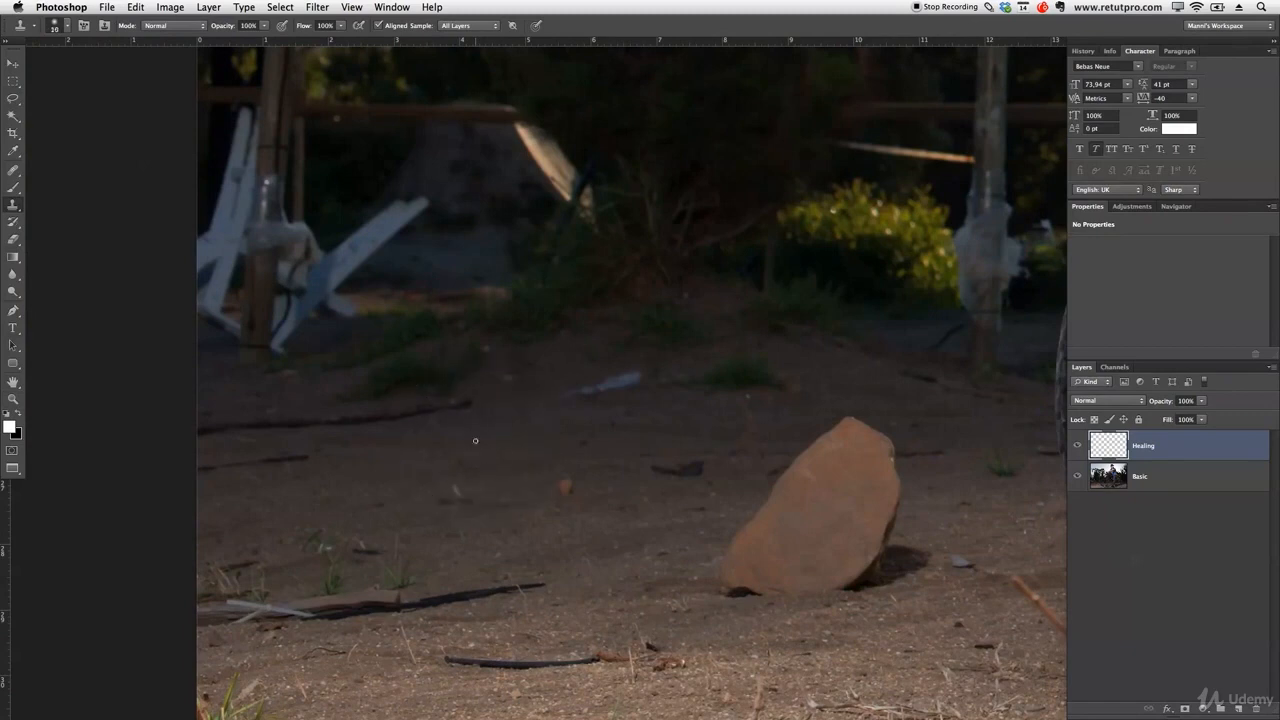
pyautogui.press(']')
pyautogui.press(']')
pyautogui.press(']')
pyautogui.press(']')
pyautogui.press(']')
pyautogui.press(']')
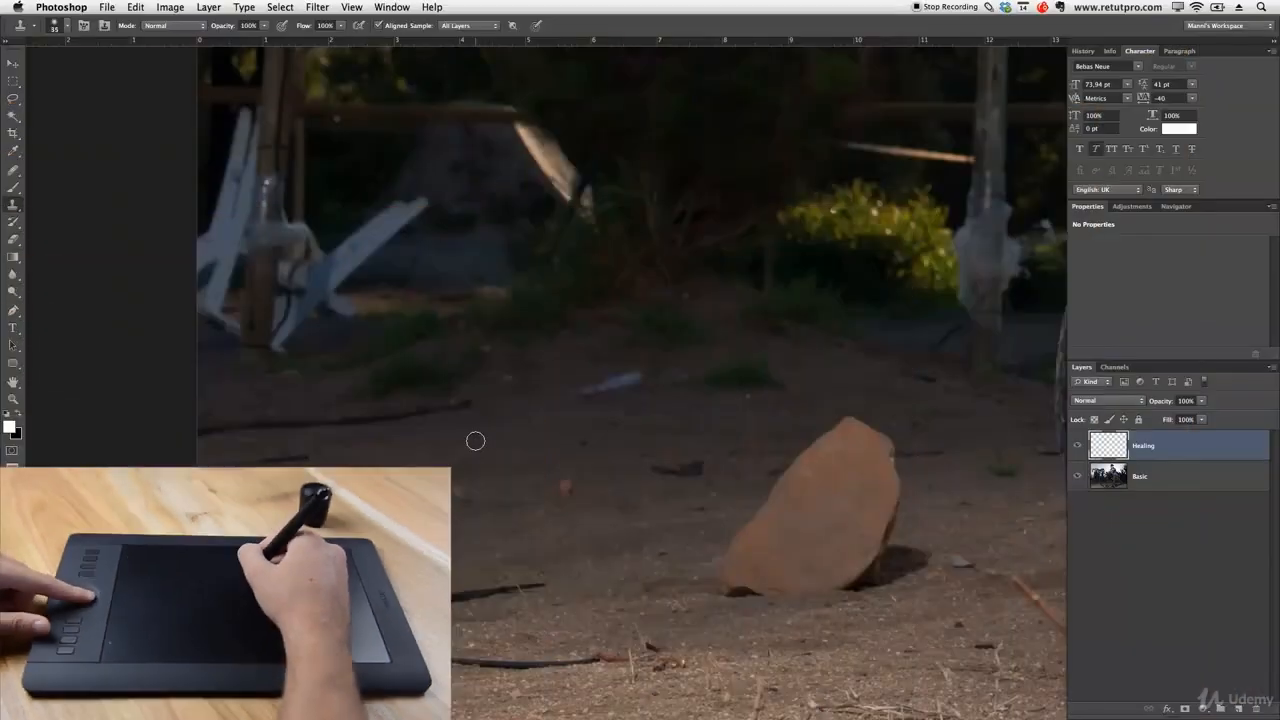
pyautogui.press('[')
pyautogui.press('[')
pyautogui.press('[')
pyautogui.press('[')
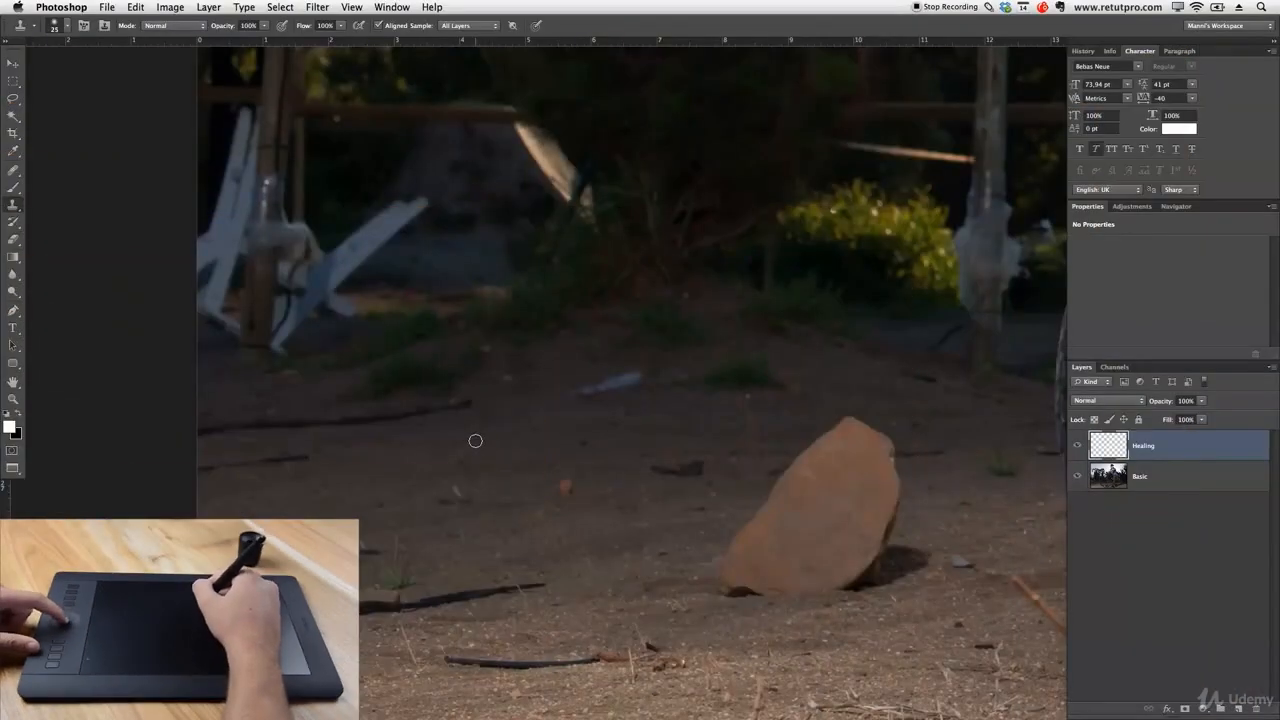
# Step: Clone clean dirt over the two thin dark sticks on the shaded ground near the photo's left edge, using a roughly 35 px brush
pyautogui.moveTo(471, 448)
pyautogui.mouseDown()
pyautogui.moveTo(506, 453)
pyautogui.moveTo(460, 450)
pyautogui.moveTo(499, 452)
pyautogui.moveTo(465, 452)
pyautogui.moveTo(482, 463)
pyautogui.moveTo(487, 360)
pyautogui.moveTo(480, 590)
pyautogui.moveTo(499, 292)
pyautogui.moveTo(482, 456)
pyautogui.moveTo(482, 355)
pyautogui.mouseUp()
pyautogui.moveTo(462, 461)
pyautogui.mouseDown()
pyautogui.moveTo(427, 462)
pyautogui.moveTo(441, 461)
pyautogui.mouseUp()
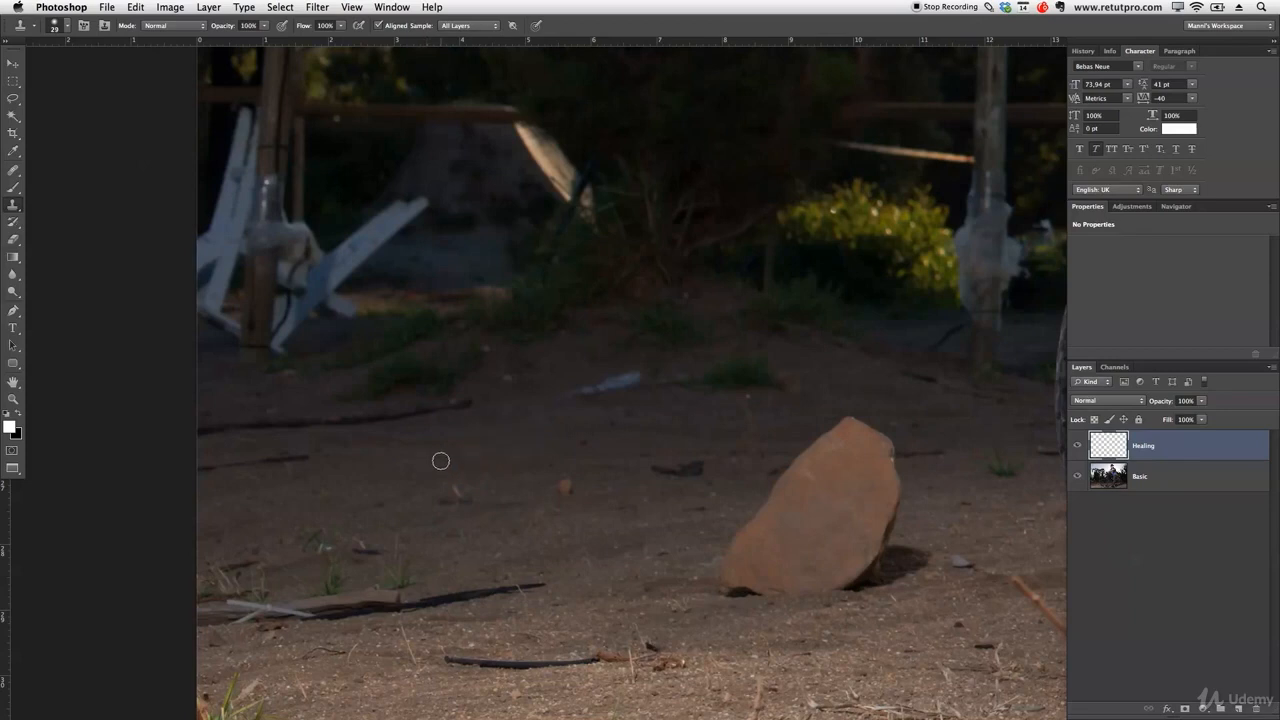
pyautogui.press(']')
pyautogui.press(']')
pyautogui.press('[')
pyautogui.press('[')
pyautogui.press('[')
pyautogui.moveTo(466, 404)
pyautogui.mouseDown()
pyautogui.moveTo(372, 431)
pyautogui.moveTo(271, 420)
pyautogui.moveTo(212, 432)
pyautogui.moveTo(224, 440)
pyautogui.mouseUp()
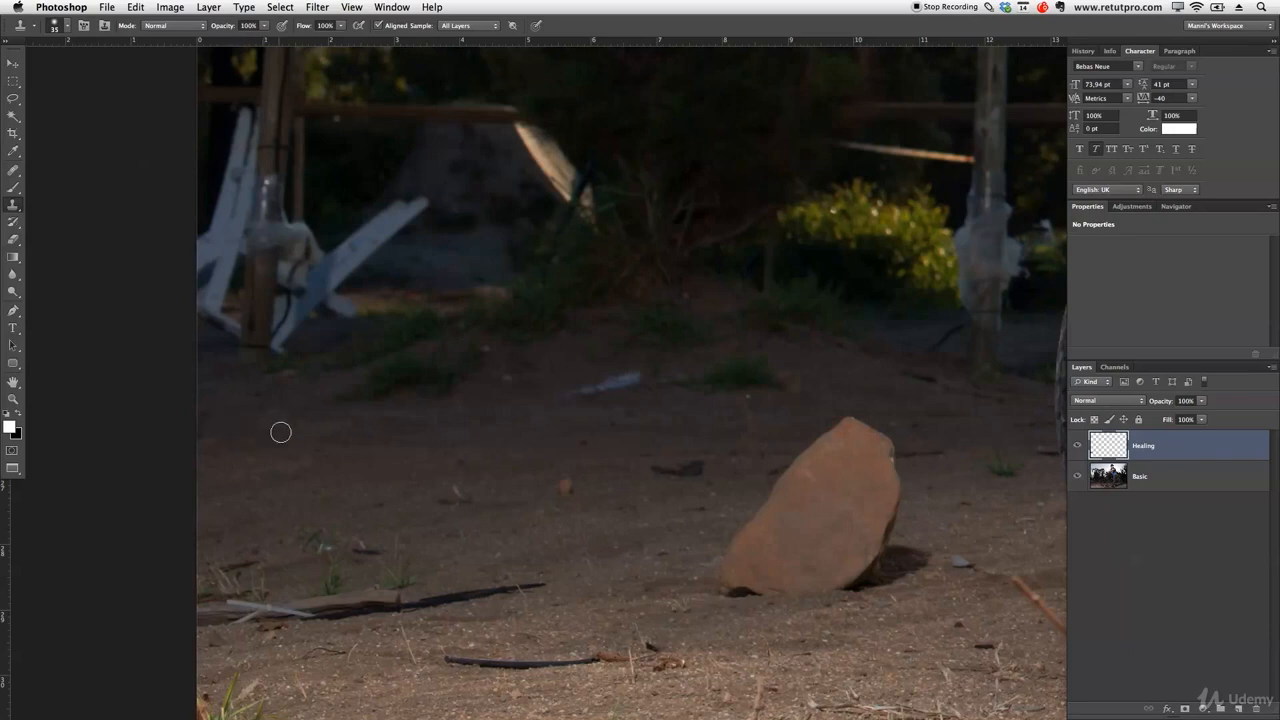
pyautogui.moveTo(267, 408)
pyautogui.mouseDown()
pyautogui.moveTo(325, 430)
pyautogui.moveTo(347, 419)
pyautogui.mouseUp()
pyautogui.keyDown('alt'); pyautogui.click(334, 460); pyautogui.keyUp('alt')
# Step: With the Healing layer active, set the Clone Stamp to sample All Layers and clone out the pale litter and small debris beside the rock
pyautogui.click(1135, 455)
pyautogui.click(470, 27)
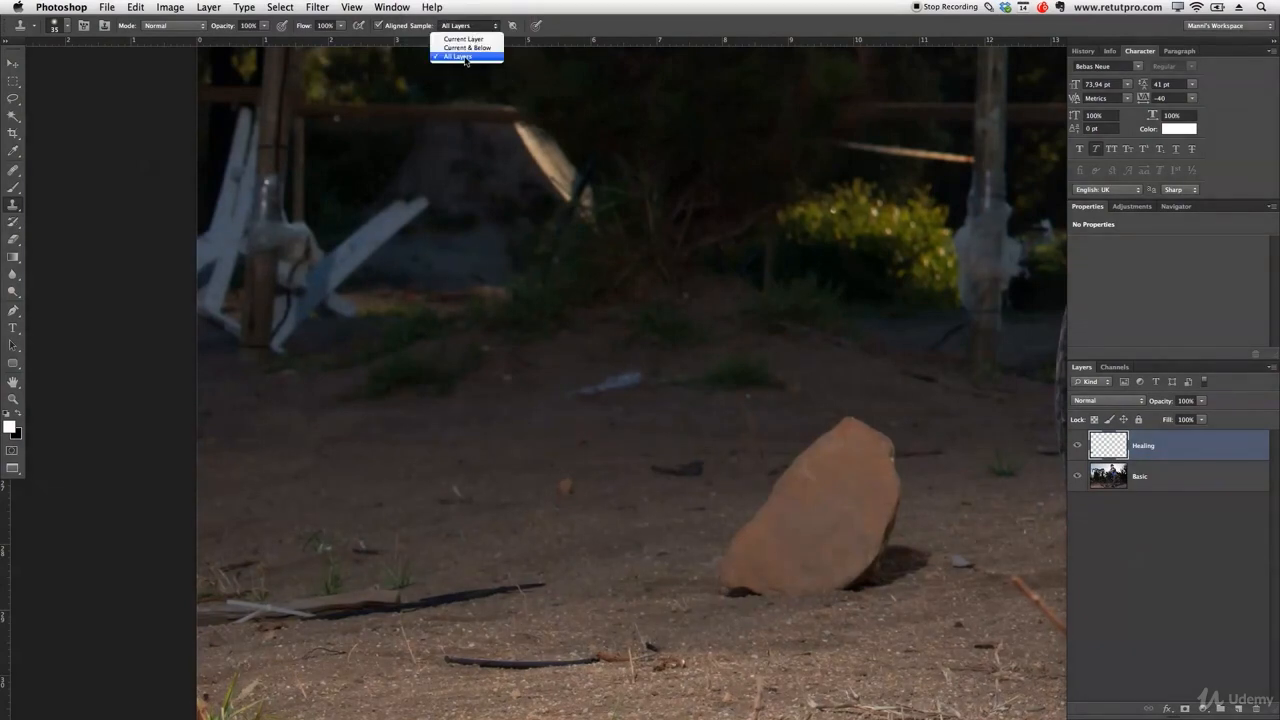
pyautogui.click(464, 57)
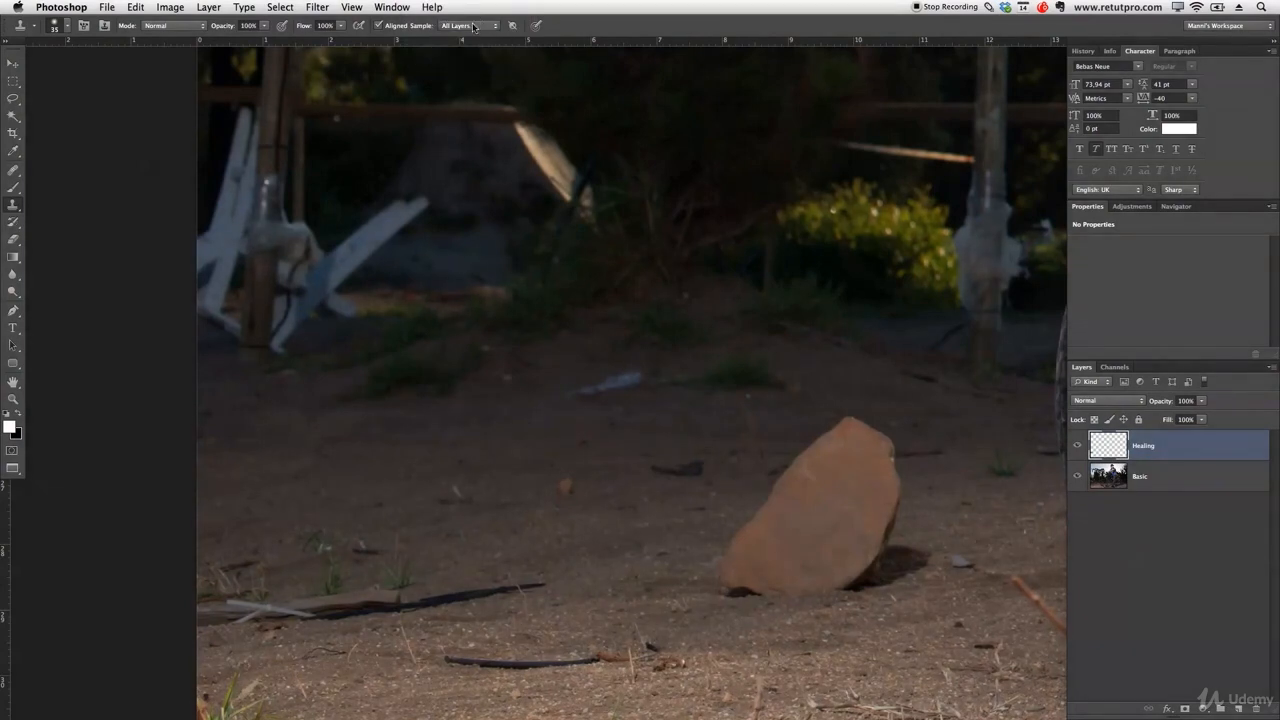
pyautogui.click(472, 27)
pyautogui.moveTo(590, 388); pyautogui.dragTo(631, 371)
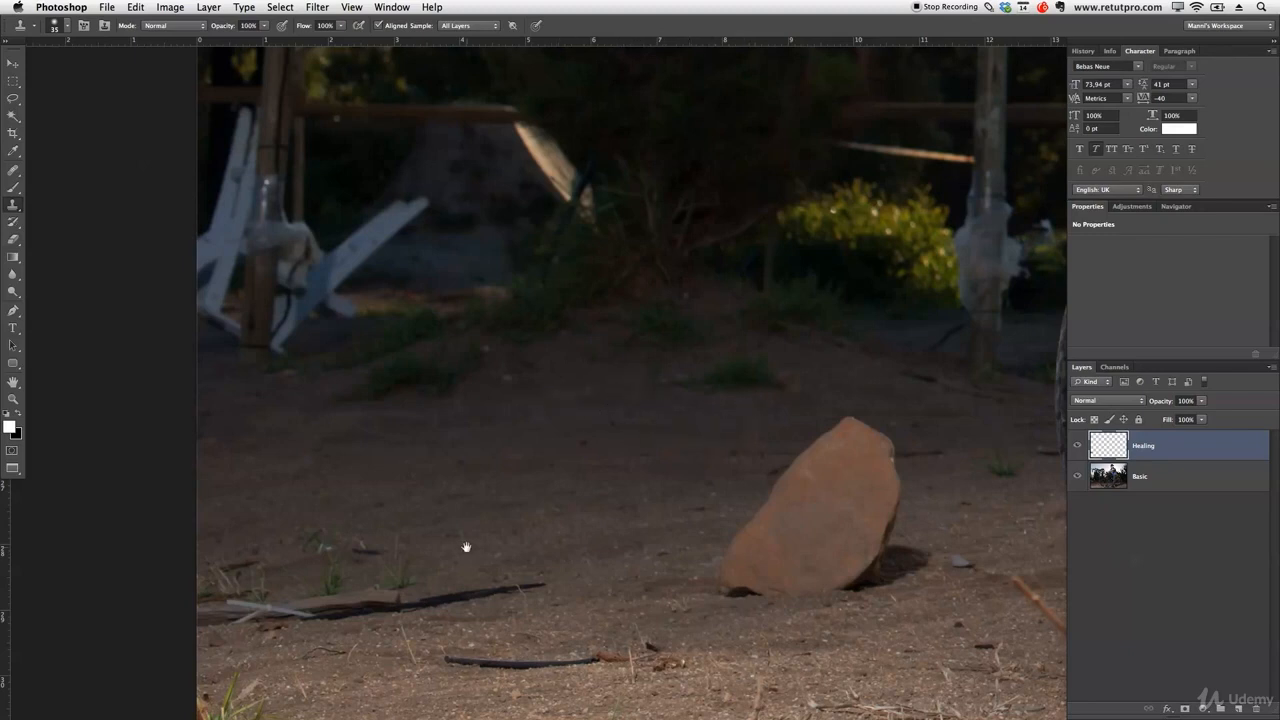
# Step: Clone out the dark sticks and small twigs lying on the sunlit foreground ground in front of the rock
pyautogui.moveTo(466, 547); pyautogui.dragTo(443, 398)
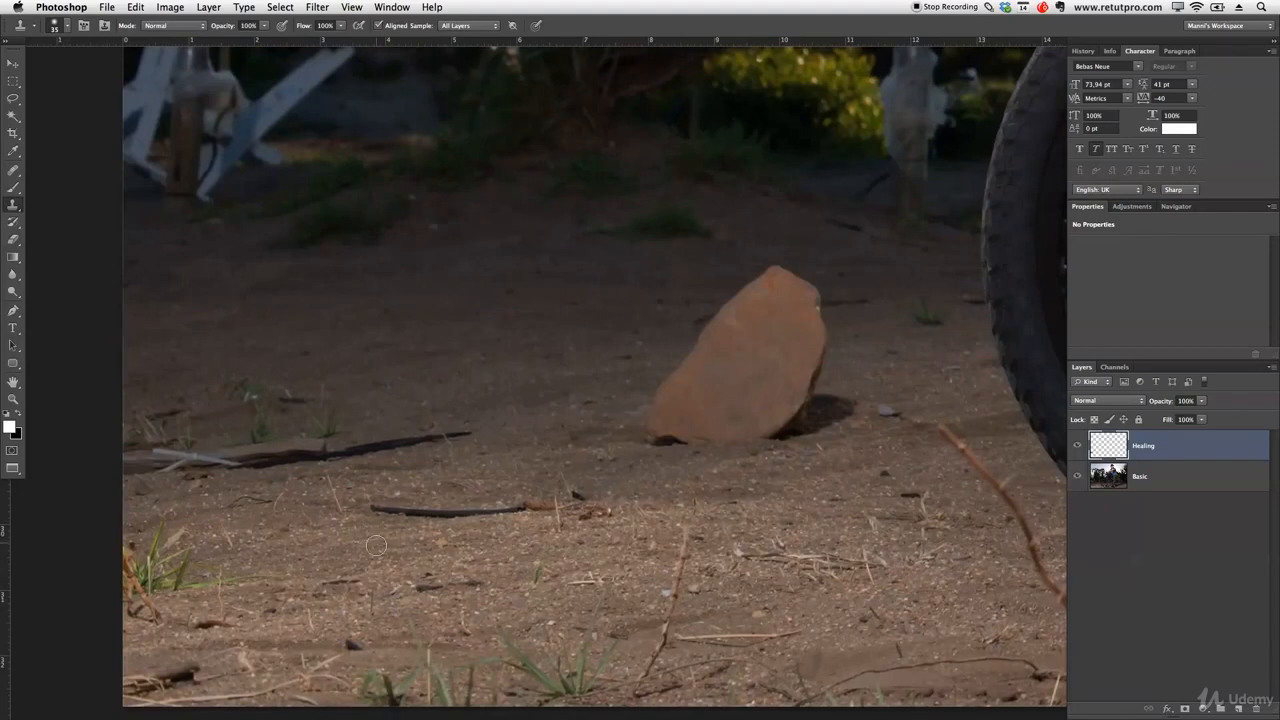
pyautogui.moveTo(369, 501); pyautogui.dragTo(554, 510)
pyautogui.moveTo(424, 587); pyautogui.dragTo(450, 585)
pyautogui.moveTo(204, 624); pyautogui.dragTo(236, 625)
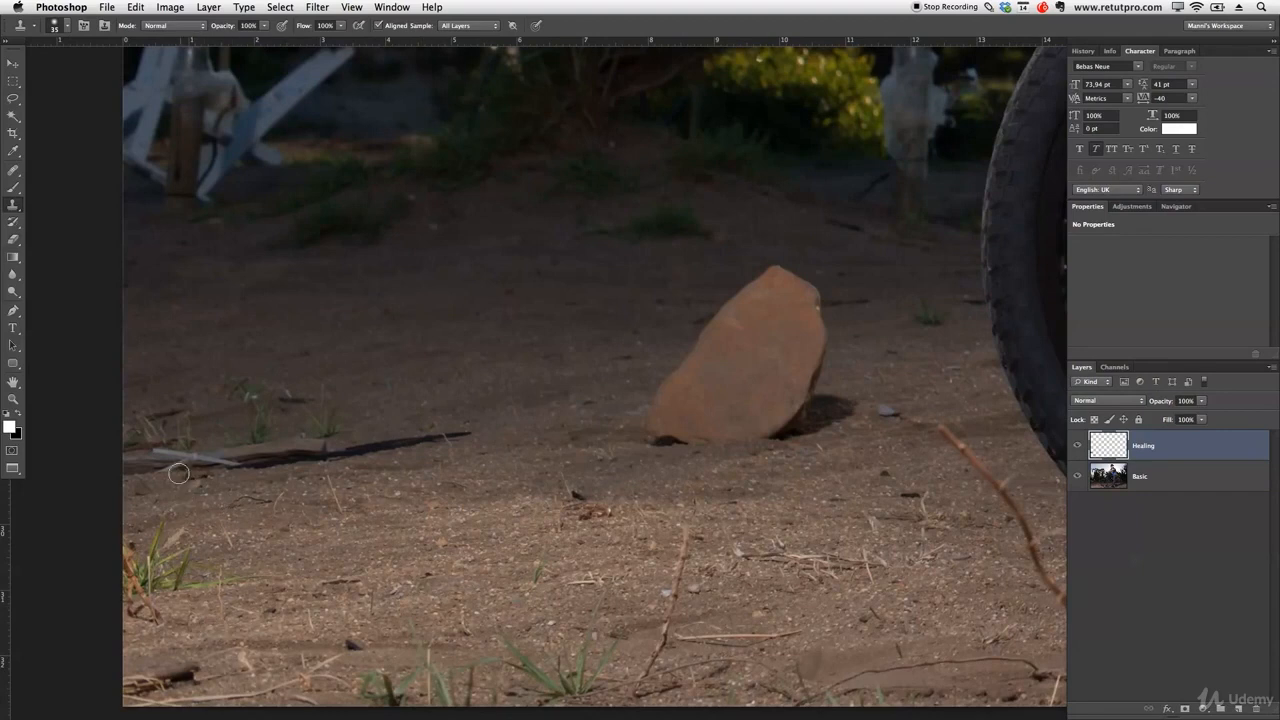
pyautogui.moveTo(267, 468); pyautogui.dragTo(463, 428)
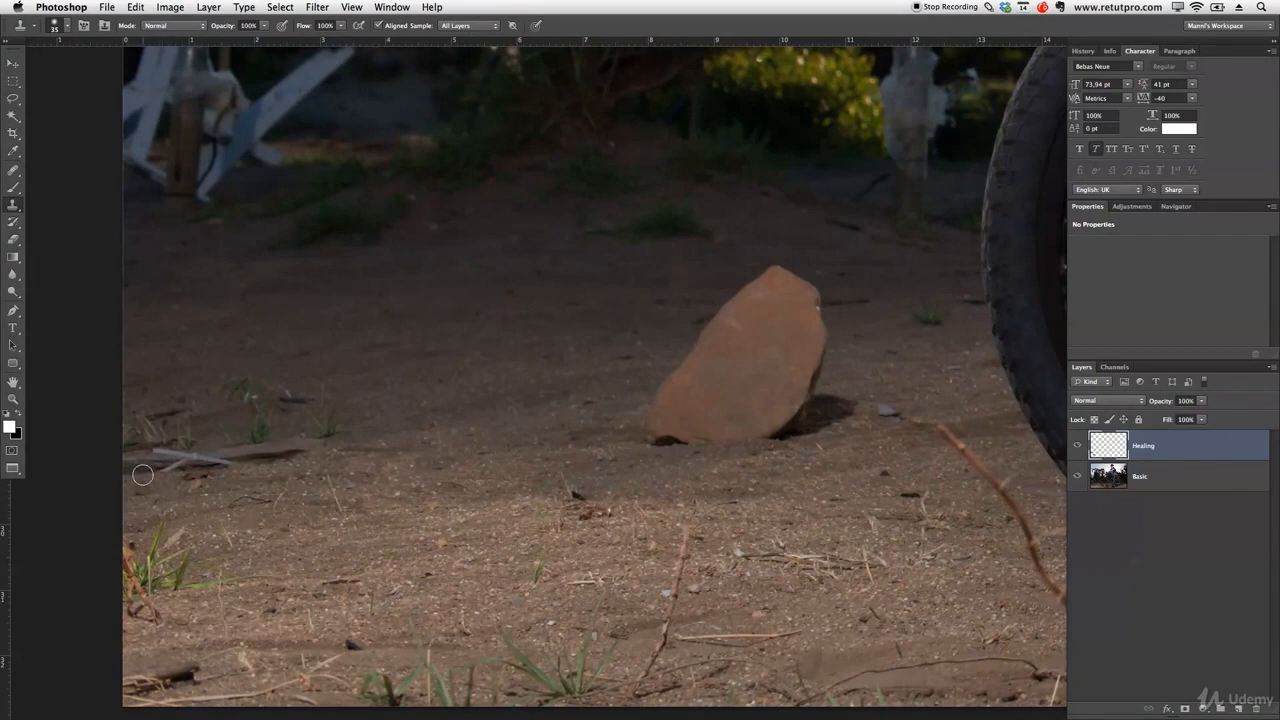
# Step: Clone out the white twigs and the flat piece of wood on the ground at the photo's left edge
pyautogui.moveTo(156, 473); pyautogui.dragTo(185, 469)
pyautogui.moveTo(209, 461)
pyautogui.mouseDown()
pyautogui.moveTo(134, 465)
pyautogui.moveTo(179, 455)
pyautogui.mouseUp()
pyautogui.keyDown('alt'); pyautogui.click(133, 465); pyautogui.keyUp('alt')
pyautogui.keyDown('alt'); pyautogui.click(212, 436); pyautogui.keyUp('alt')
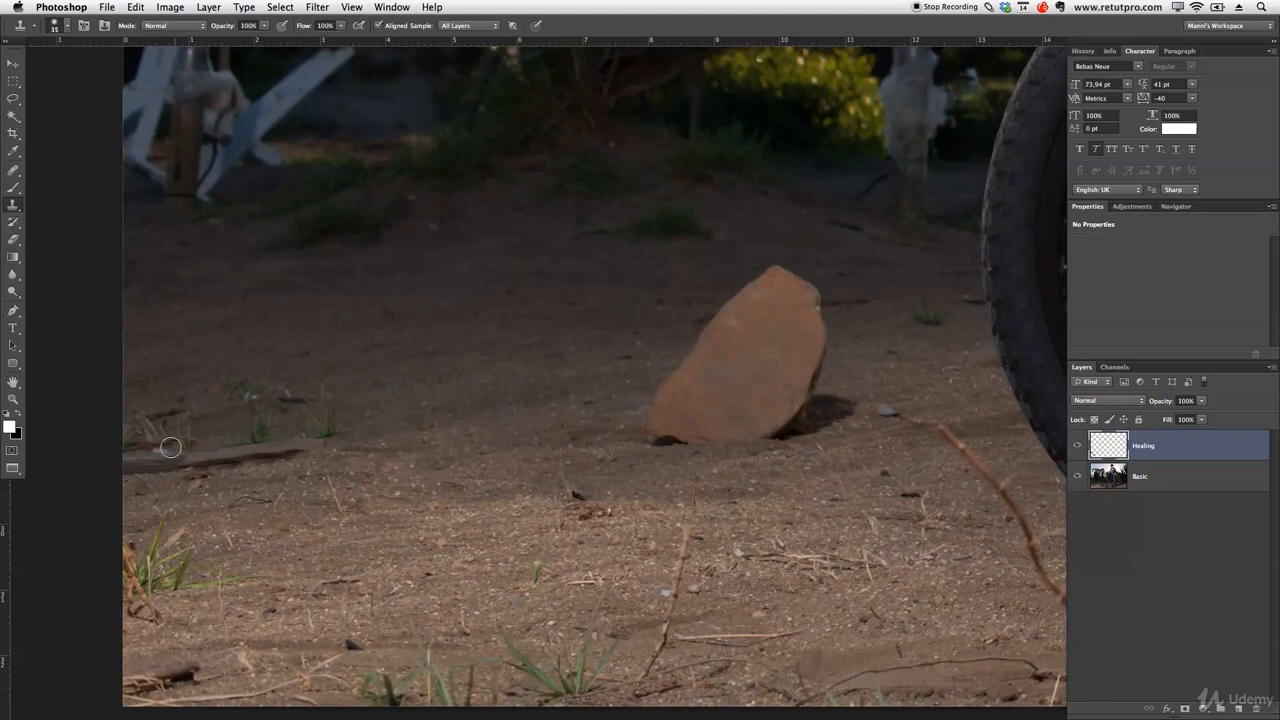
pyautogui.click(159, 450)
pyautogui.moveTo(185, 463); pyautogui.dragTo(195, 462)
pyautogui.keyDown('alt'); pyautogui.click(221, 457); pyautogui.keyUp('alt')
# Step: Remove the orange rock and its shadow with the Clone Stamp, using a 60 px brush and surrounding dirt as the source
pyautogui.press('z')
pyautogui.moveTo(462, 457); pyautogui.dragTo(414, 466)
pyautogui.moveTo(586, 482); pyautogui.dragTo(434, 505)
pyautogui.moveTo(583, 521); pyautogui.dragTo(488, 468)
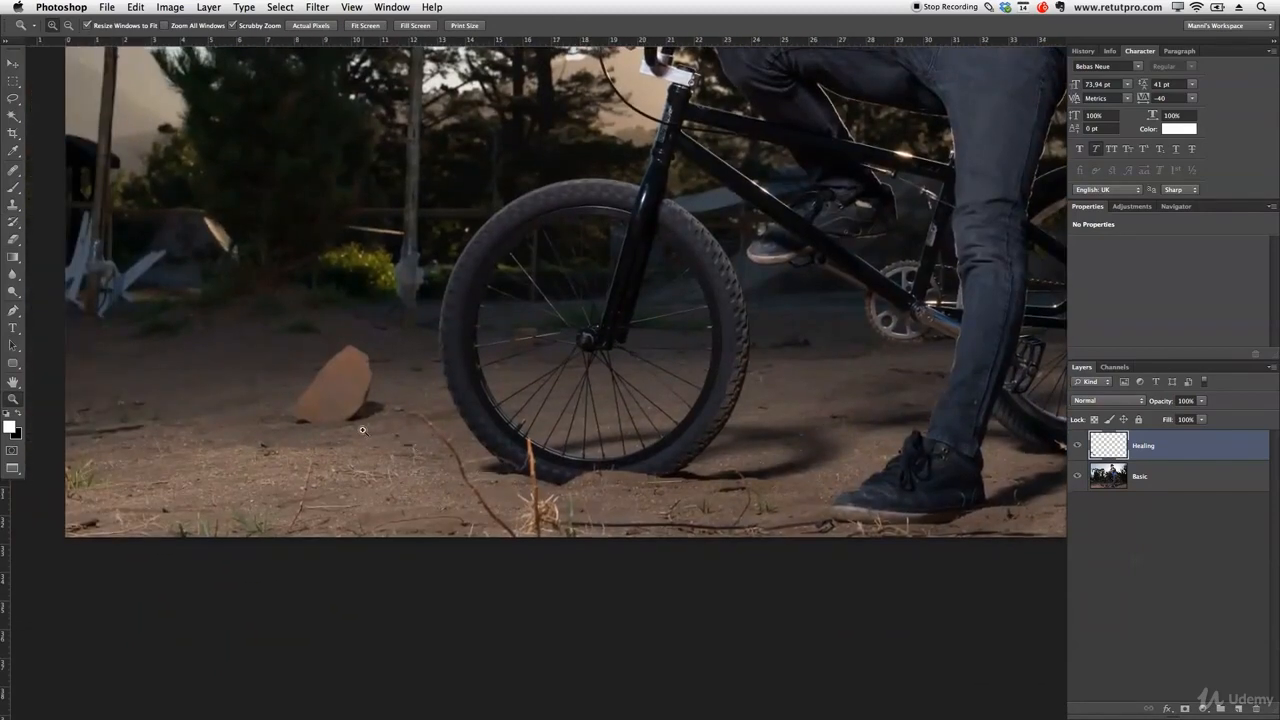
pyautogui.moveTo(362, 430); pyautogui.dragTo(391, 434)
pyautogui.moveTo(346, 414); pyautogui.dragTo(372, 456)
pyautogui.press('j')
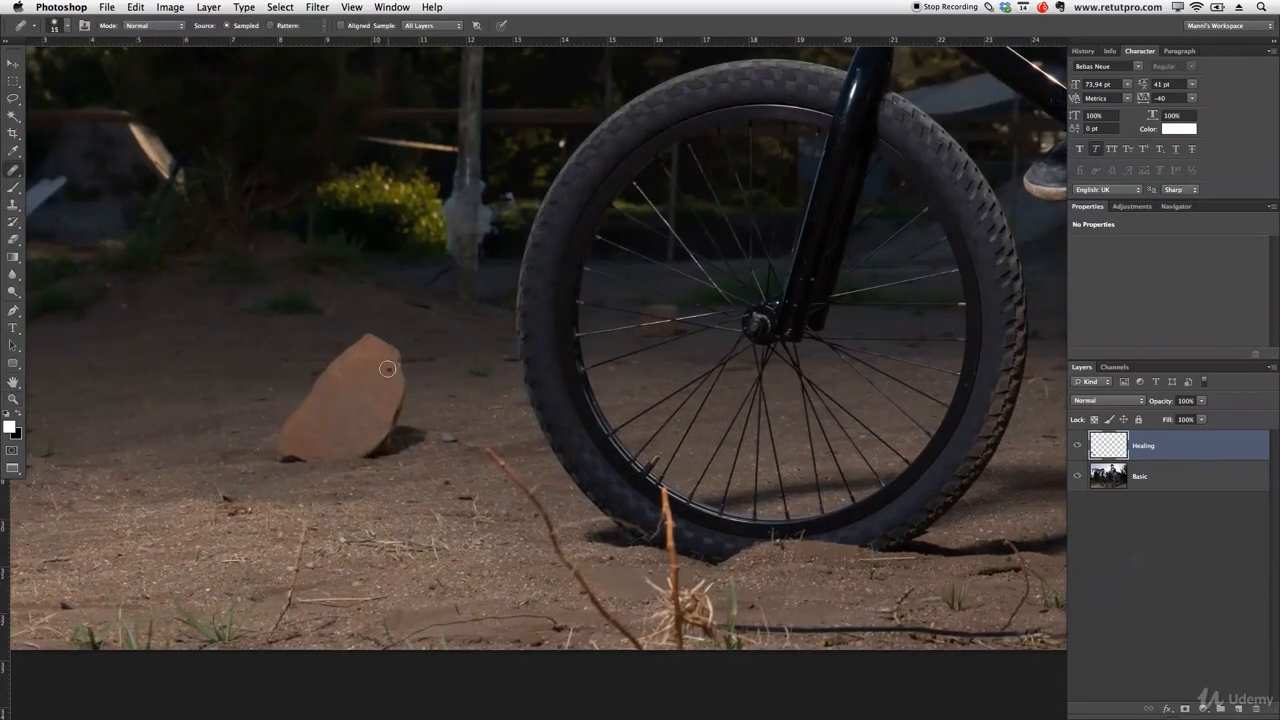
pyautogui.press('s')
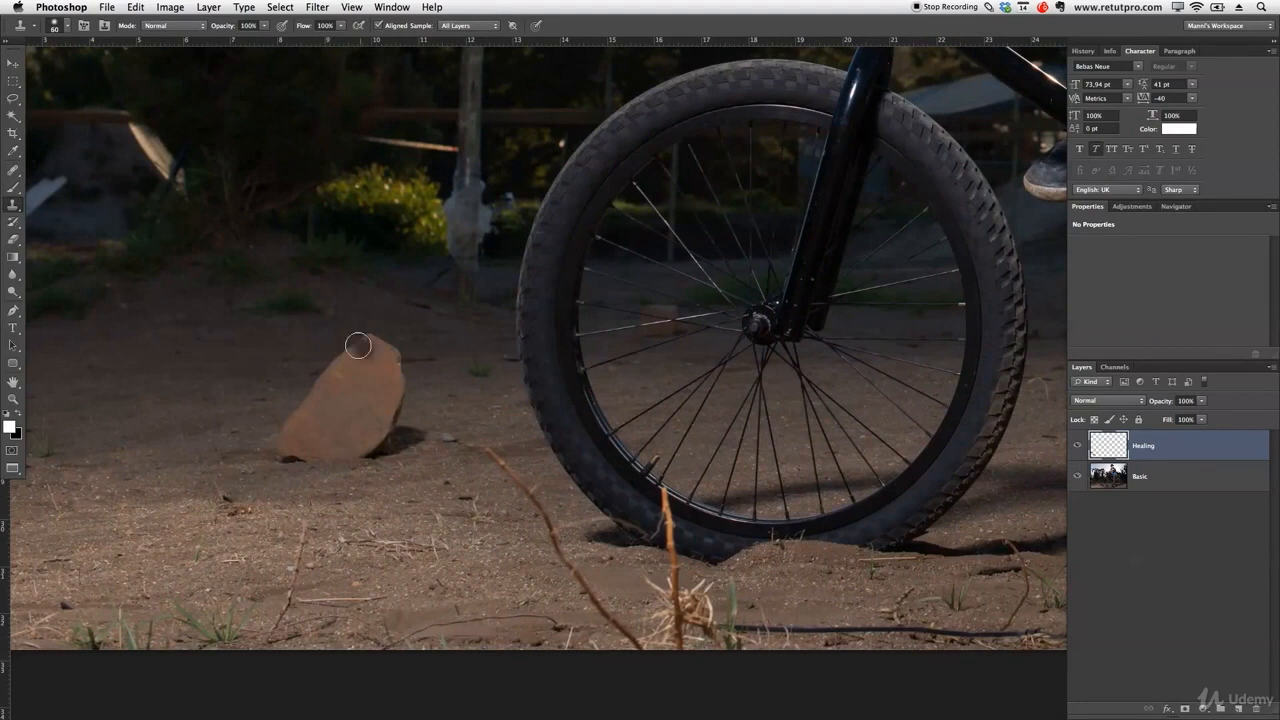
pyautogui.keyDown('alt'); pyautogui.click(297, 335); pyautogui.keyUp('alt')
pyautogui.moveTo(366, 338)
pyautogui.mouseDown()
pyautogui.moveTo(344, 357)
pyautogui.moveTo(380, 366)
pyautogui.moveTo(317, 374)
pyautogui.moveTo(420, 377)
pyautogui.moveTo(308, 388)
pyautogui.moveTo(391, 397)
pyautogui.moveTo(337, 403)
pyautogui.moveTo(350, 424)
pyautogui.moveTo(306, 437)
pyautogui.moveTo(414, 429)
pyautogui.moveTo(257, 453)
pyautogui.moveTo(409, 449)
pyautogui.moveTo(281, 456)
pyautogui.mouseUp()
pyautogui.keyDown('alt'); pyautogui.click(209, 432); pyautogui.keyUp('alt')
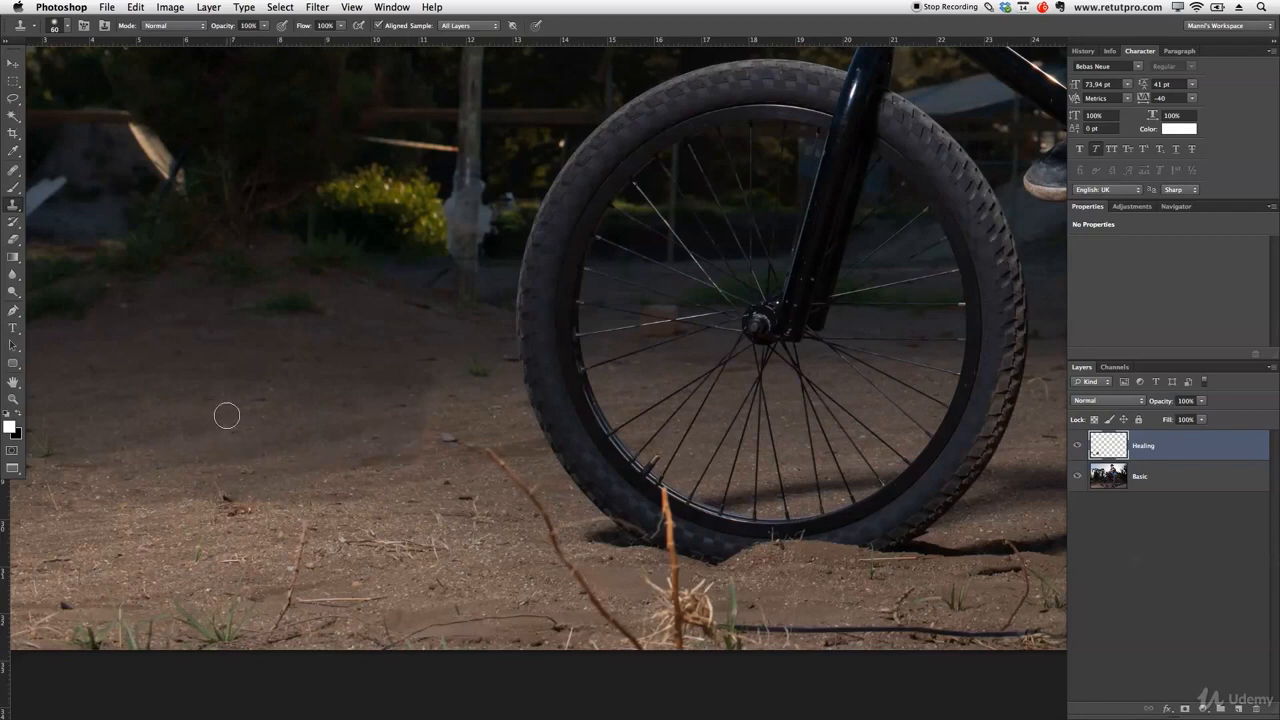
# Step: Clone ground from beside the front wheel over the patch's visible edge where the rock stood
pyautogui.keyDown('alt'); pyautogui.click(455, 407); pyautogui.keyUp('alt')
pyautogui.click(399, 409)
pyautogui.keyDown('alt'); pyautogui.click(461, 419); pyautogui.keyUp('alt')
pyautogui.moveTo(409, 433)
pyautogui.mouseDown()
pyautogui.moveTo(394, 426)
pyautogui.moveTo(452, 406)
pyautogui.moveTo(406, 394)
pyautogui.moveTo(430, 392)
pyautogui.mouseUp()
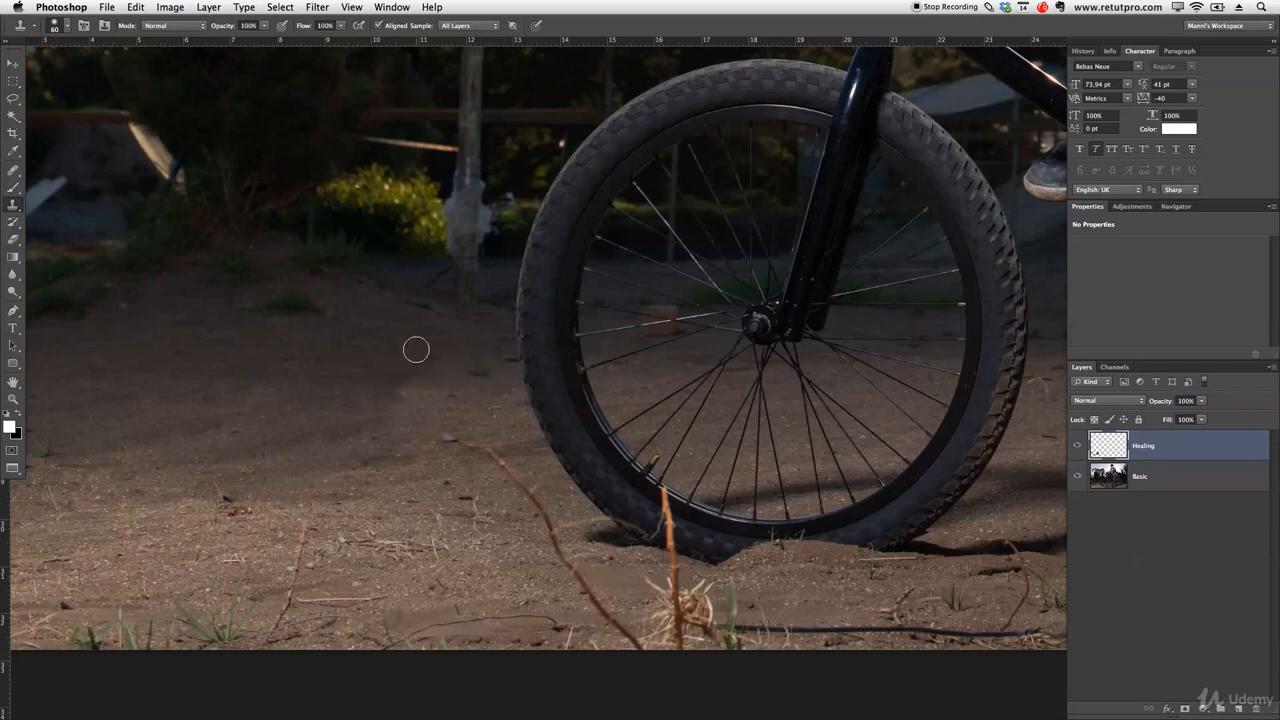
# Step: Smooth the remaining tonal edge in the former rock area with the Healing Brush, sampling nearby dirt
pyautogui.press('j')
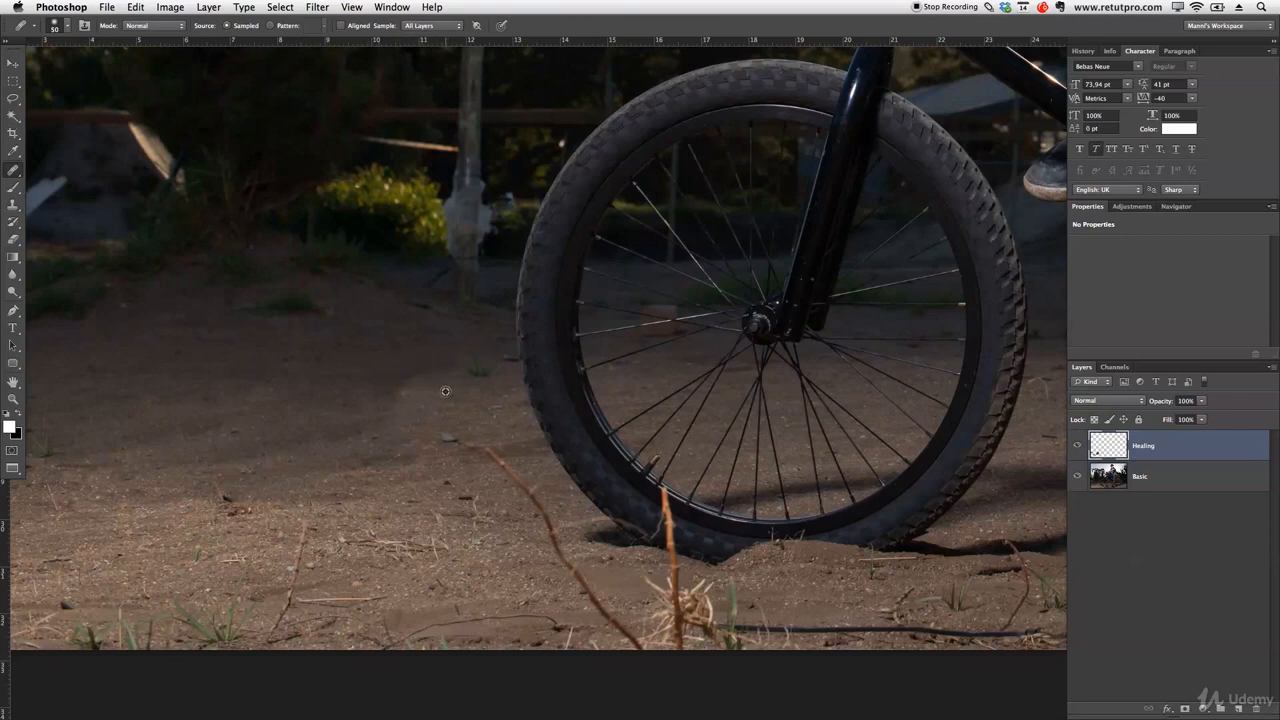
pyautogui.moveTo(420, 378); pyautogui.dragTo(400, 392)
pyautogui.click(401, 385)
pyautogui.keyDown('alt'); pyautogui.click(412, 376); pyautogui.keyUp('alt')
pyautogui.moveTo(417, 367)
pyautogui.mouseDown()
pyautogui.moveTo(384, 368)
pyautogui.moveTo(448, 366)
pyautogui.moveTo(333, 373)
pyautogui.moveTo(394, 394)
pyautogui.mouseUp()
pyautogui.keyDown('alt'); pyautogui.click(391, 392); pyautogui.keyUp('alt')
pyautogui.keyDown('alt'); pyautogui.click(352, 383); pyautogui.keyUp('alt')
# Step: Clone out the tip of the orange twig where it meets the front wheel's silver rim, using a 10 px brush
pyautogui.press('z')
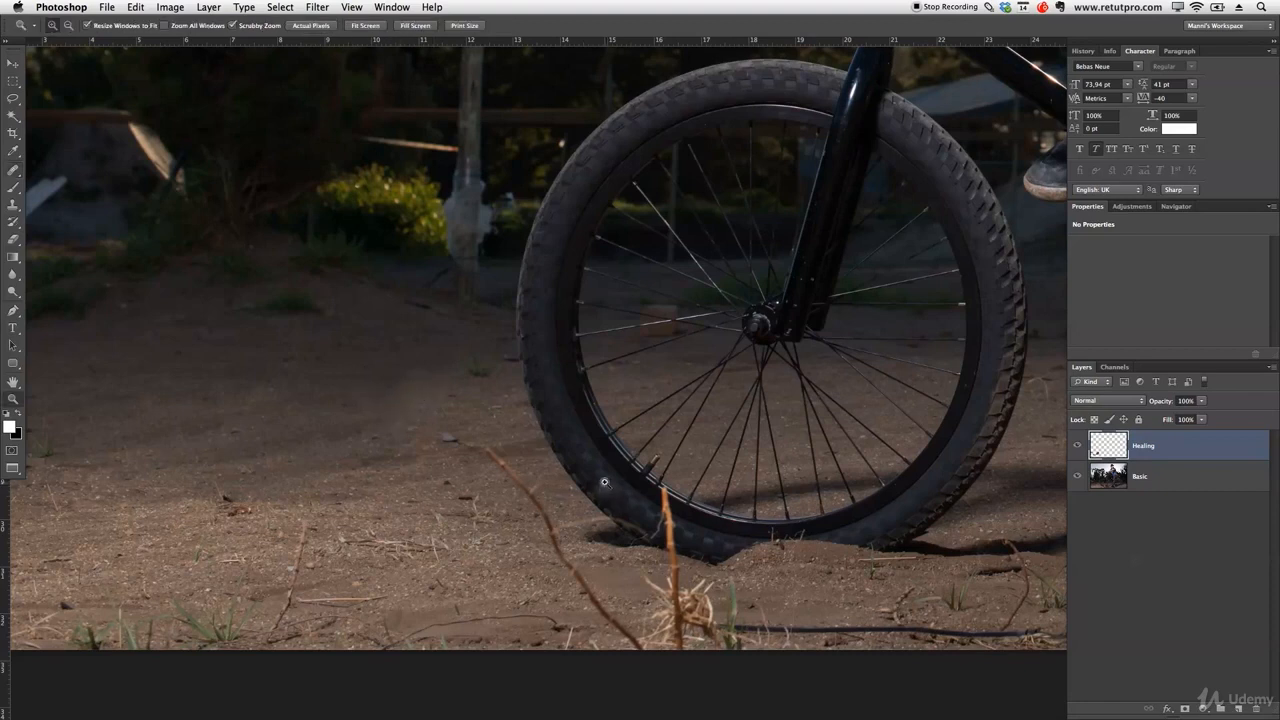
pyautogui.keyDown('alt'); pyautogui.click(569, 477); pyautogui.keyUp('alt')
pyautogui.moveTo(653, 446)
pyautogui.mouseDown()
pyautogui.moveTo(480, 434)
pyautogui.moveTo(451, 445)
pyautogui.mouseUp()
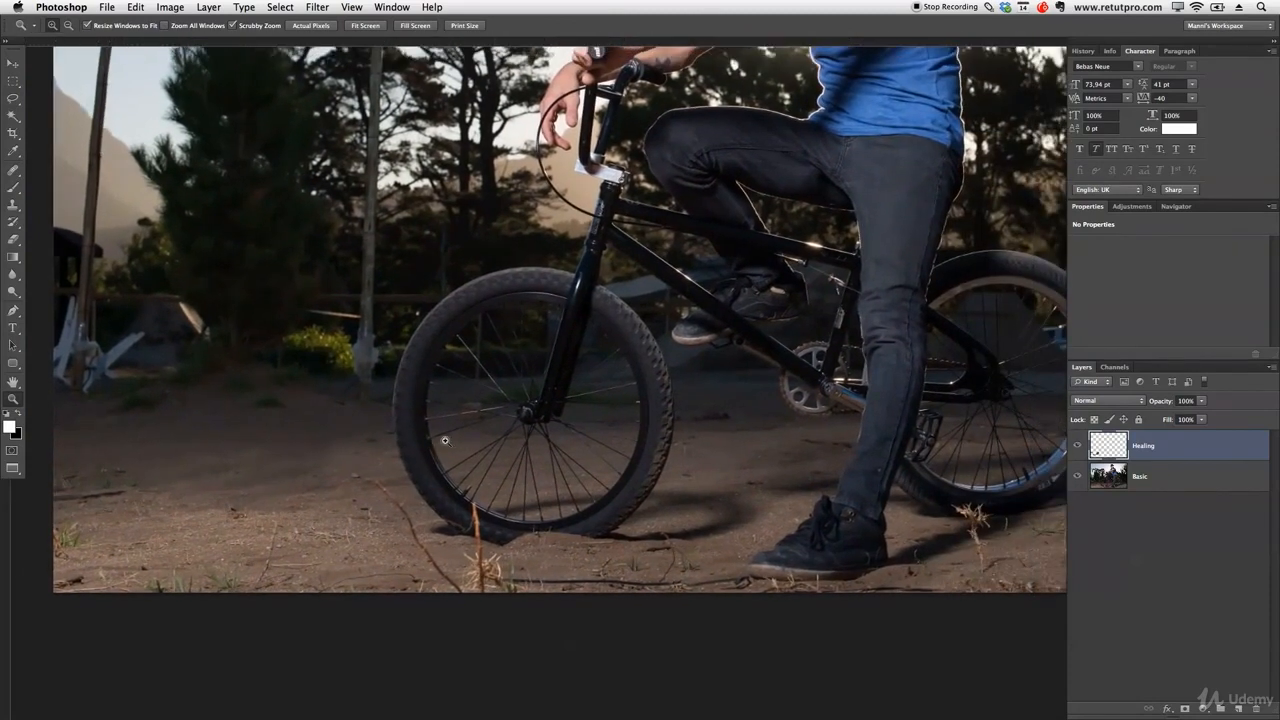
pyautogui.moveTo(466, 523); pyautogui.dragTo(442, 438)
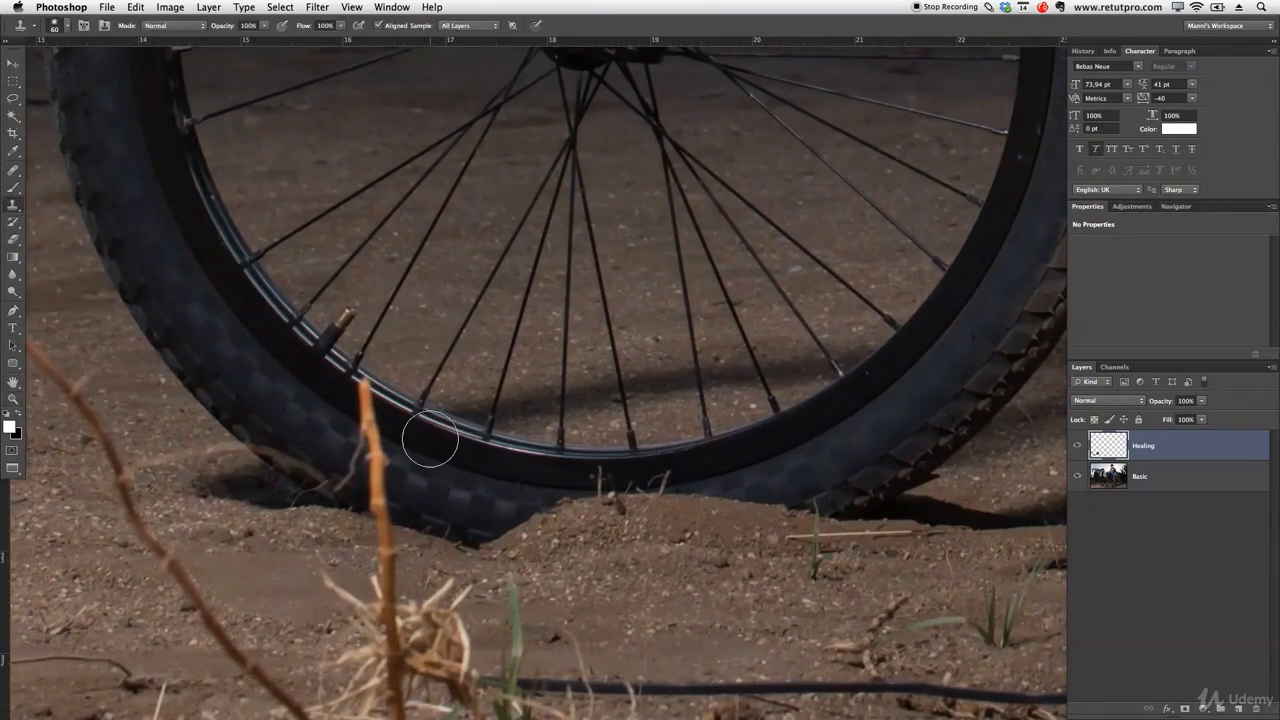
pyautogui.moveTo(419, 447)
pyautogui.mouseDown()
pyautogui.moveTo(456, 440)
pyautogui.moveTo(488, 458)
pyautogui.moveTo(458, 425)
pyautogui.mouseUp()
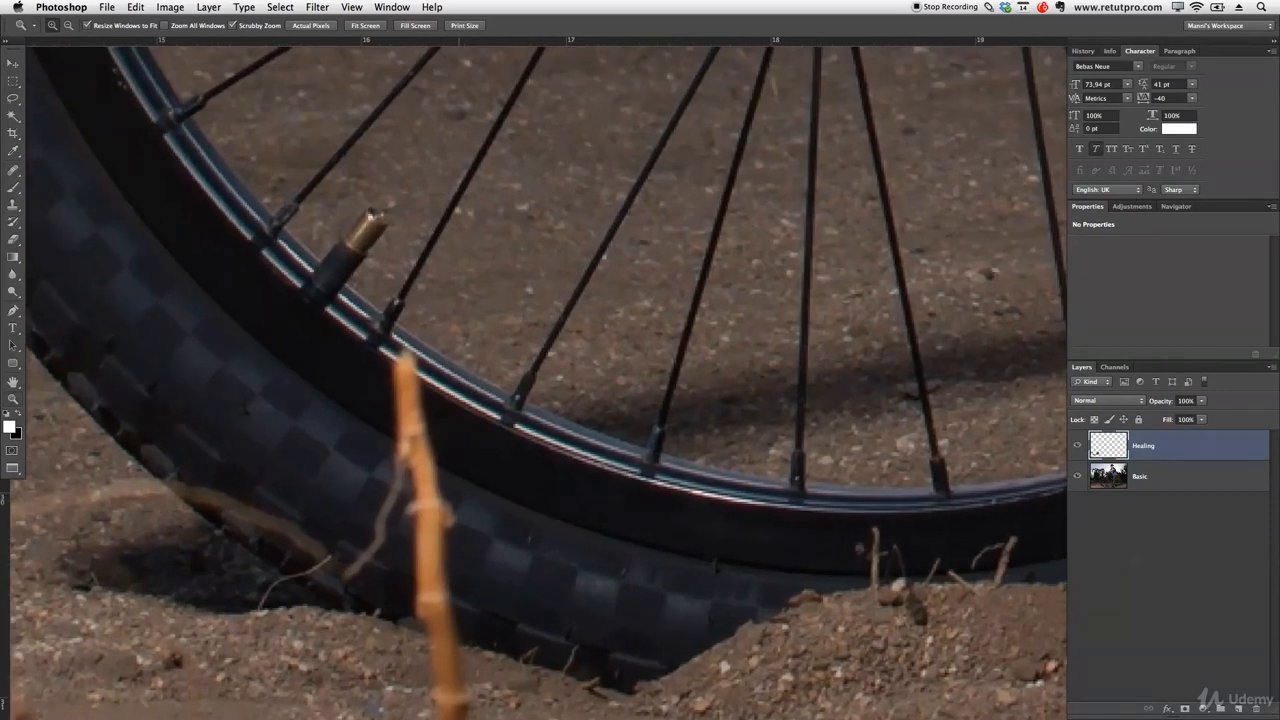
pyautogui.press('[')
pyautogui.press('[')
pyautogui.press('[')
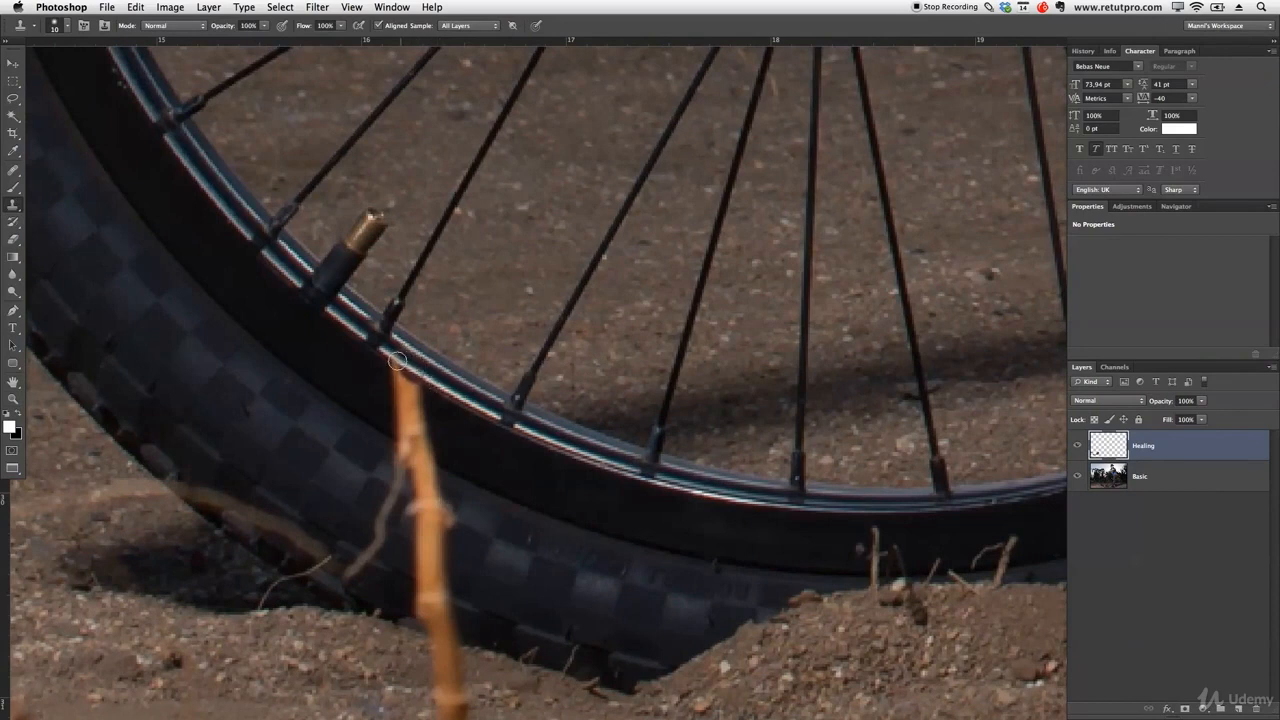
pyautogui.moveTo(402, 366)
pyautogui.mouseDown()
pyautogui.moveTo(432, 388)
pyautogui.moveTo(391, 362)
pyautogui.moveTo(400, 352)
pyautogui.moveTo(403, 373)
pyautogui.moveTo(393, 369)
pyautogui.moveTo(455, 421)
pyautogui.moveTo(415, 399)
pyautogui.moveTo(442, 446)
pyautogui.moveTo(405, 399)
pyautogui.mouseUp()
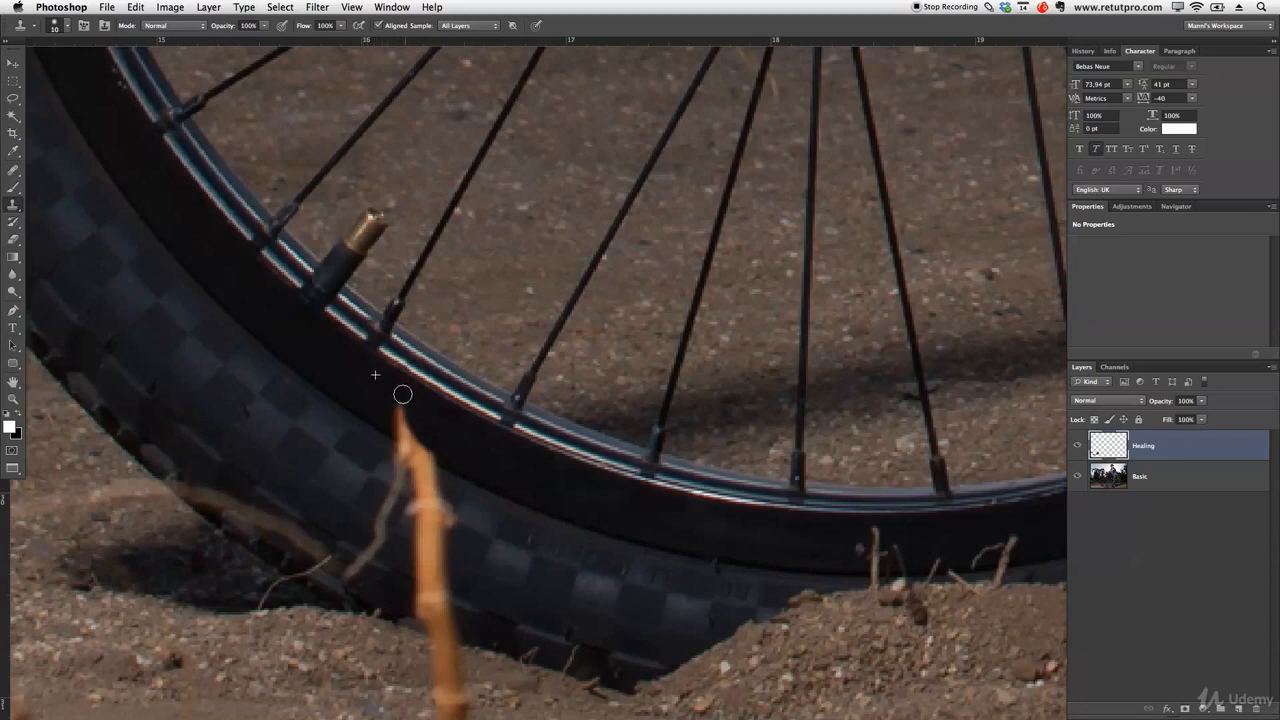
# Step: Clone the black part of the rim over the next section of the orange twig, down to the tyre
pyautogui.moveTo(381, 384)
pyautogui.mouseDown()
pyautogui.moveTo(413, 416)
pyautogui.moveTo(386, 398)
pyautogui.moveTo(398, 423)
pyautogui.moveTo(388, 394)
pyautogui.moveTo(402, 427)
pyautogui.moveTo(444, 449)
pyautogui.moveTo(390, 416)
pyautogui.moveTo(443, 451)
pyautogui.mouseUp()
pyautogui.keyDown('alt'); pyautogui.click(389, 396); pyautogui.keyUp('alt')
pyautogui.keyDown('alt'); pyautogui.click(445, 406); pyautogui.keyUp('alt')
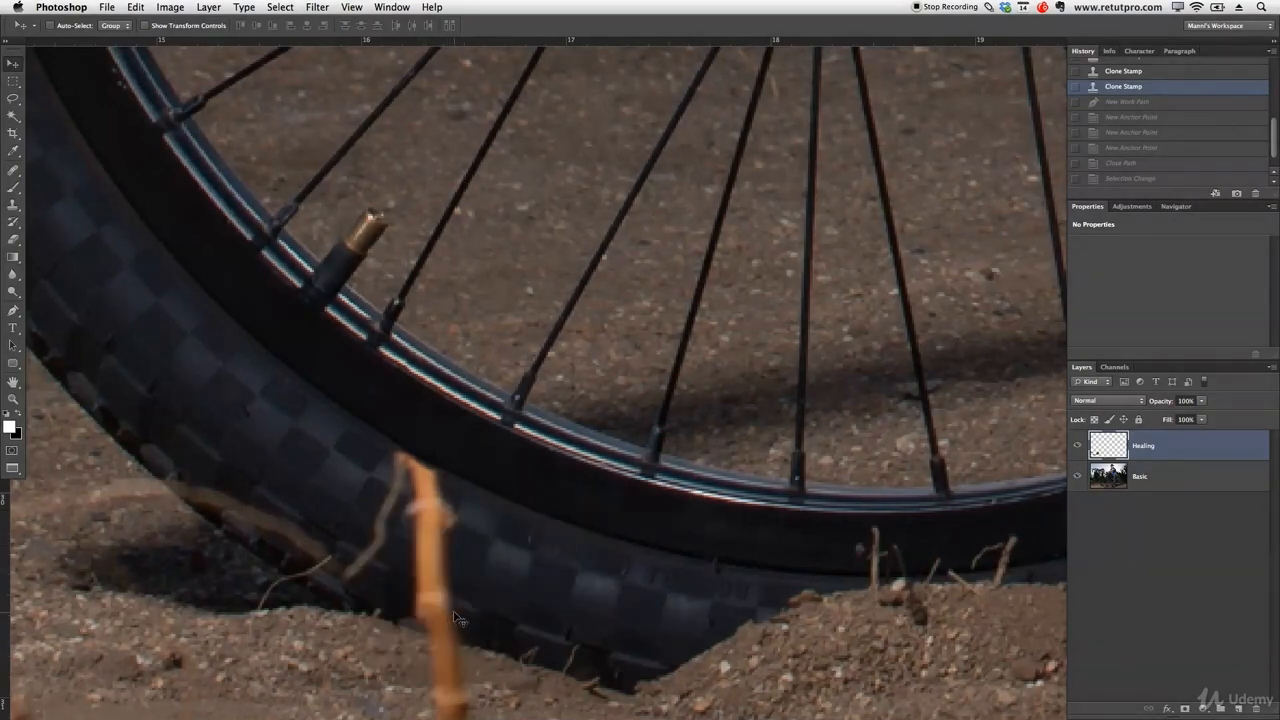
# Step: Draw a closed four-point Pen path around the clean strip of tyre tread beside the orange twig
pyautogui.press('p')
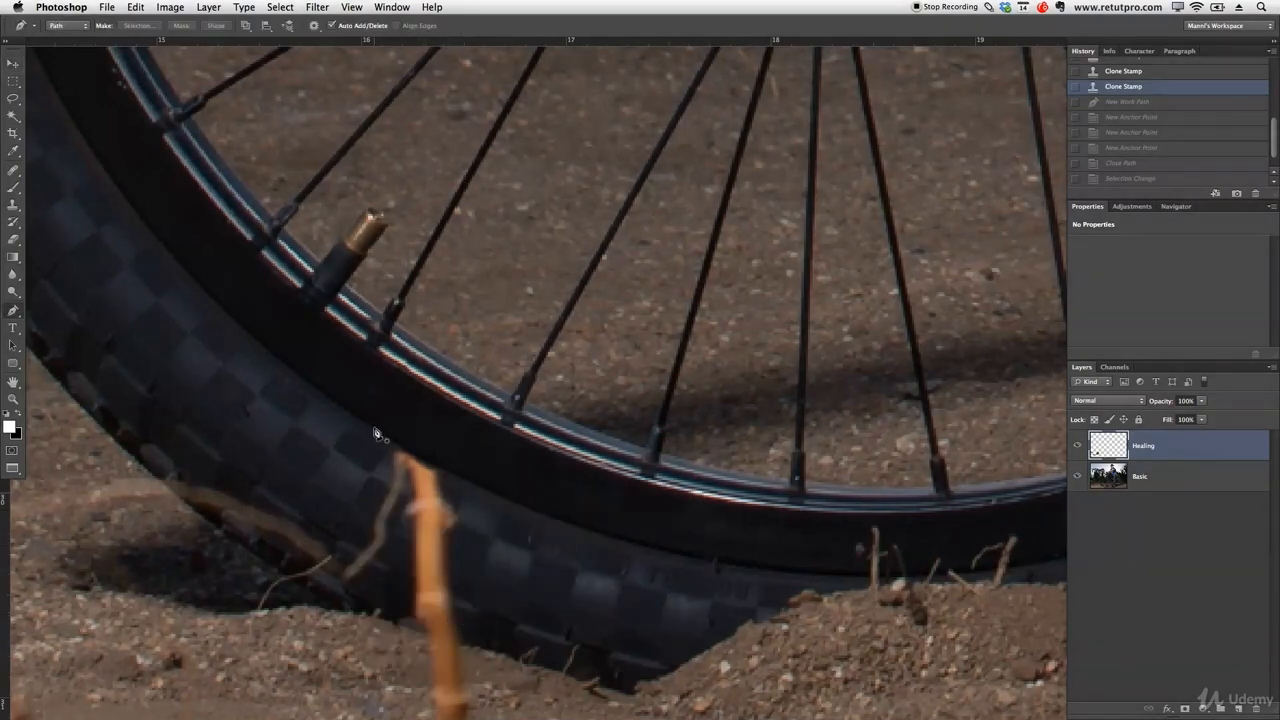
pyautogui.click(505, 497)
pyautogui.click(554, 519)
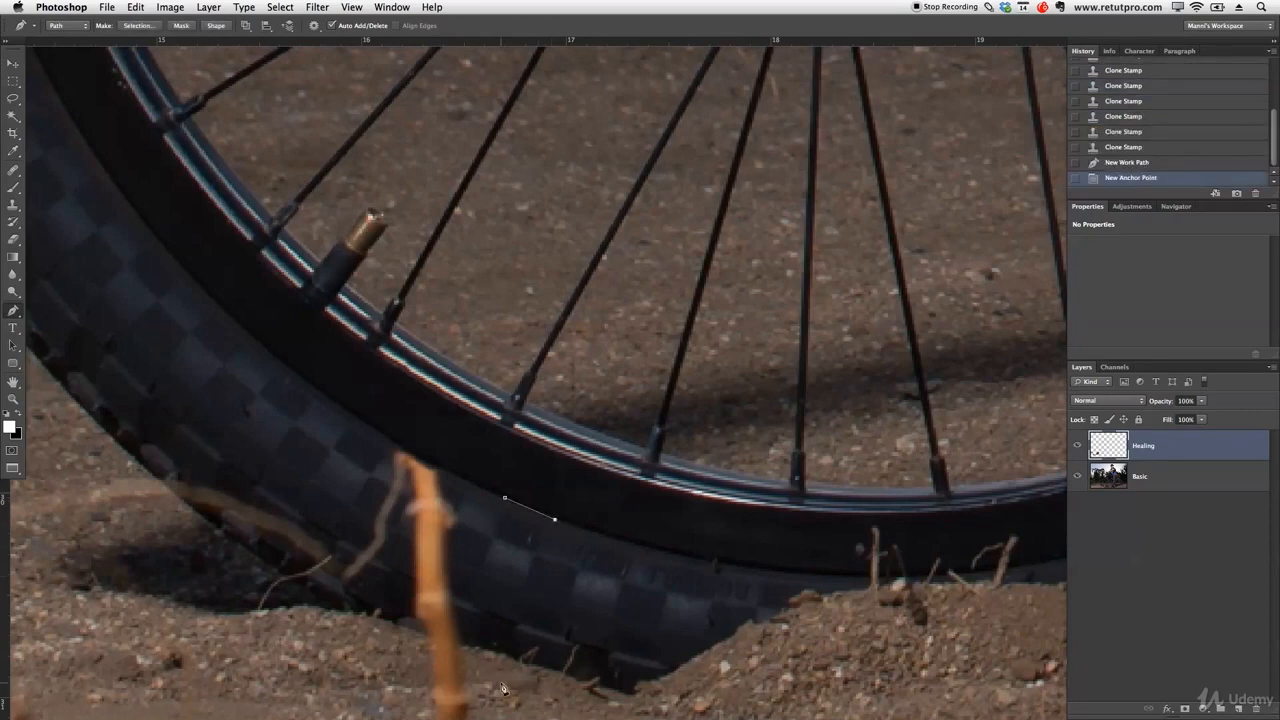
pyautogui.click(512, 655)
pyautogui.click(461, 641)
pyautogui.click(505, 498)
pyautogui.click(506, 499)
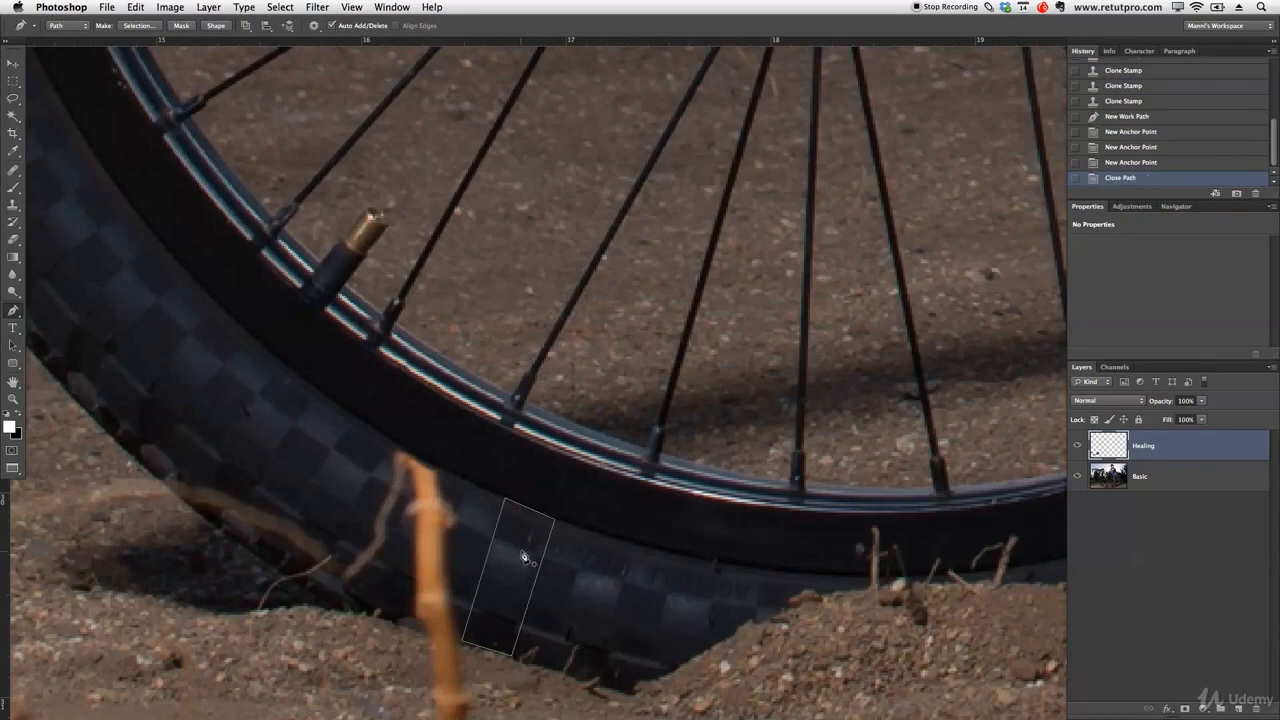
# Step: Convert the tread path into a new selection with a 0-pixel feather and make the Basic layer active
pyautogui.rightClick(515, 545)
pyautogui.click(535, 597)
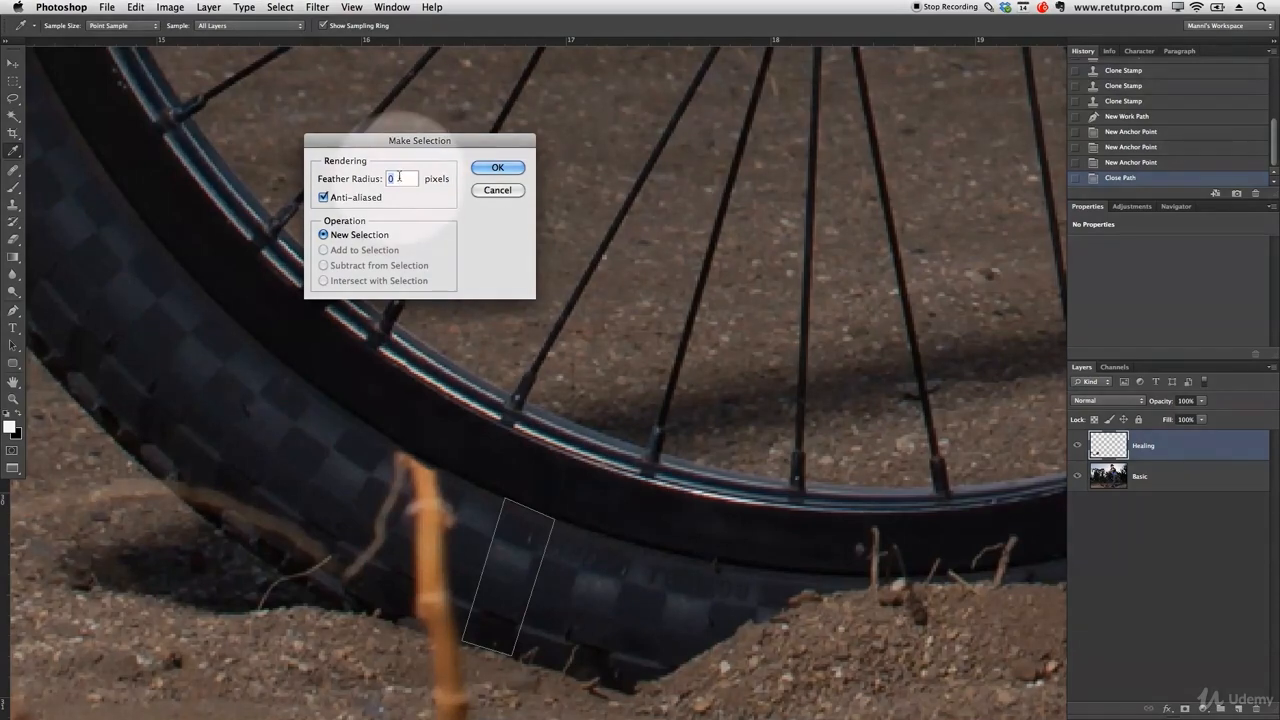
pyautogui.click(500, 167)
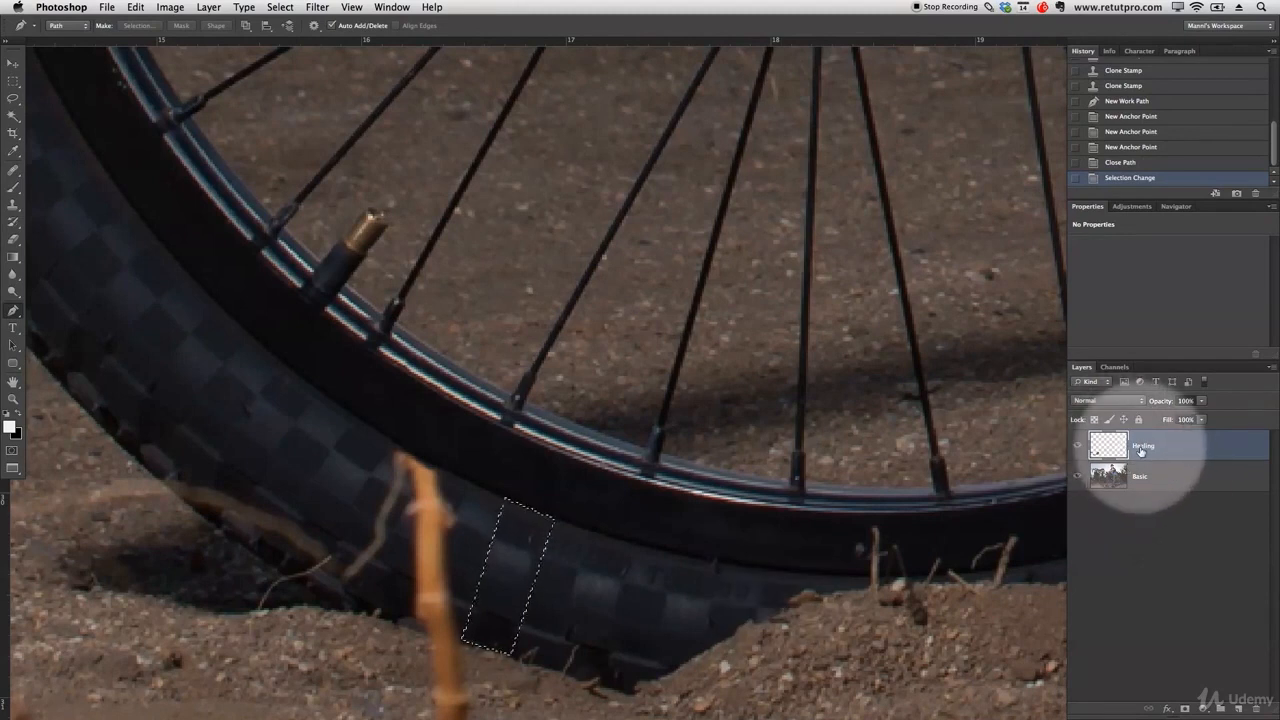
pyautogui.click(1134, 478)
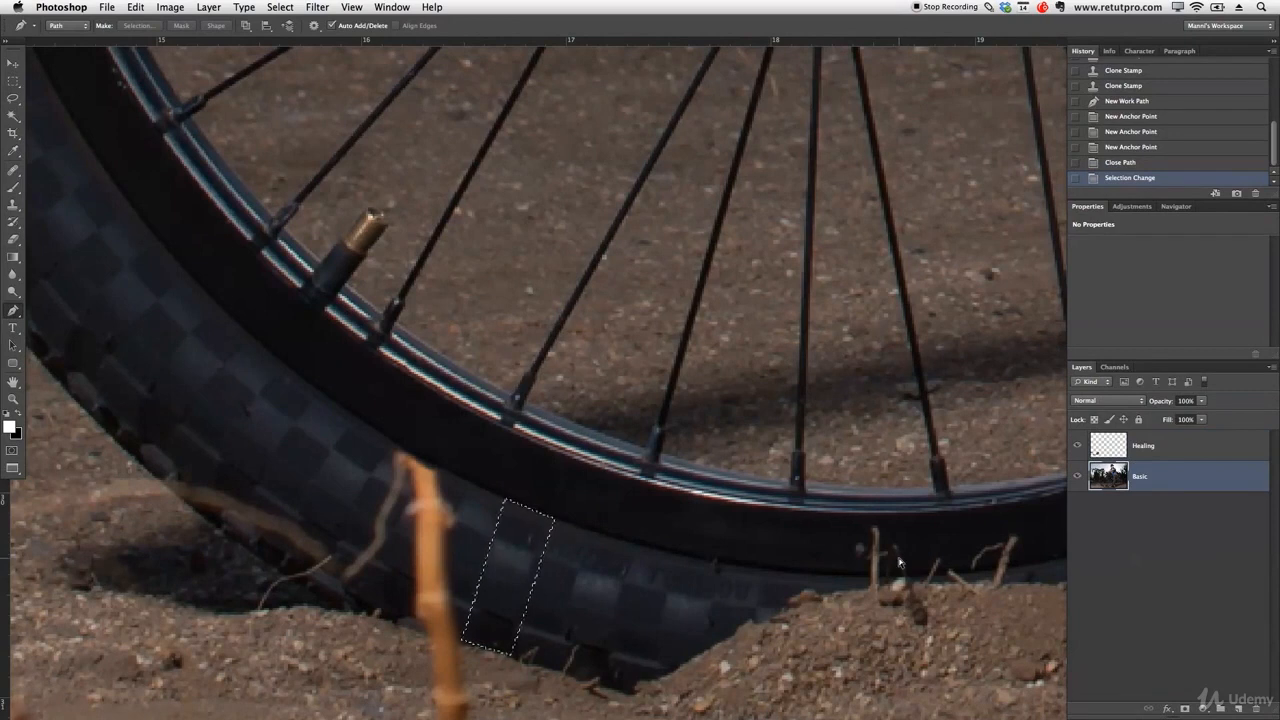
# Step: Copy the selected tread strip onto a new layer above Healing and place it over the orange twig on the tyre
pyautogui.hotkey('ctrl', 'c')
pyautogui.hotkey('ctrl', 'v')
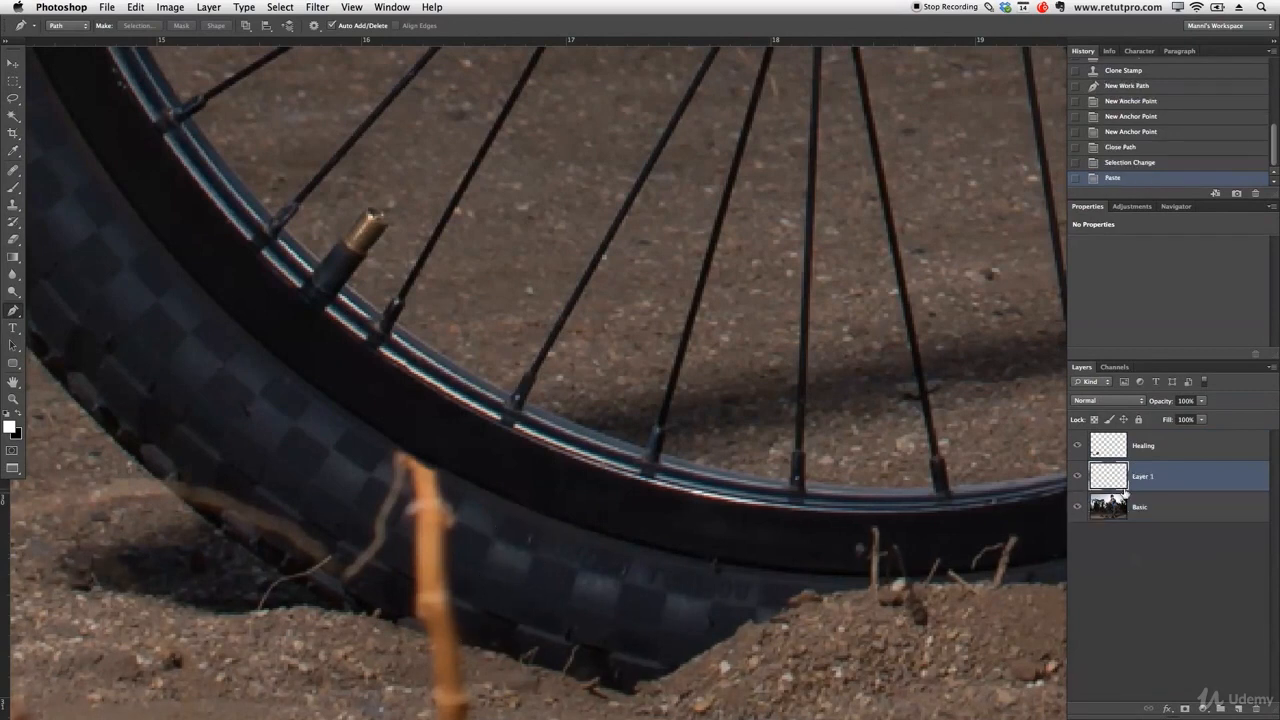
pyautogui.moveTo(1128, 481); pyautogui.dragTo(1120, 438)
pyautogui.press('v')
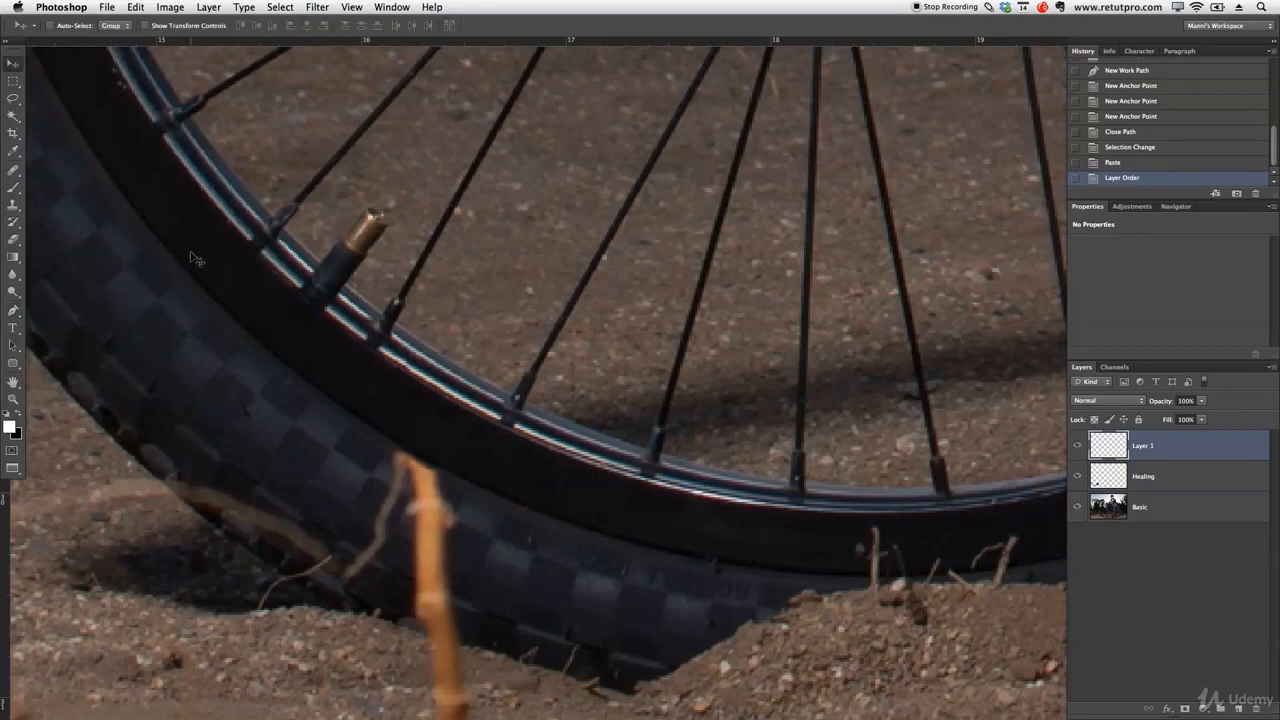
pyautogui.moveTo(537, 621); pyautogui.dragTo(458, 565)
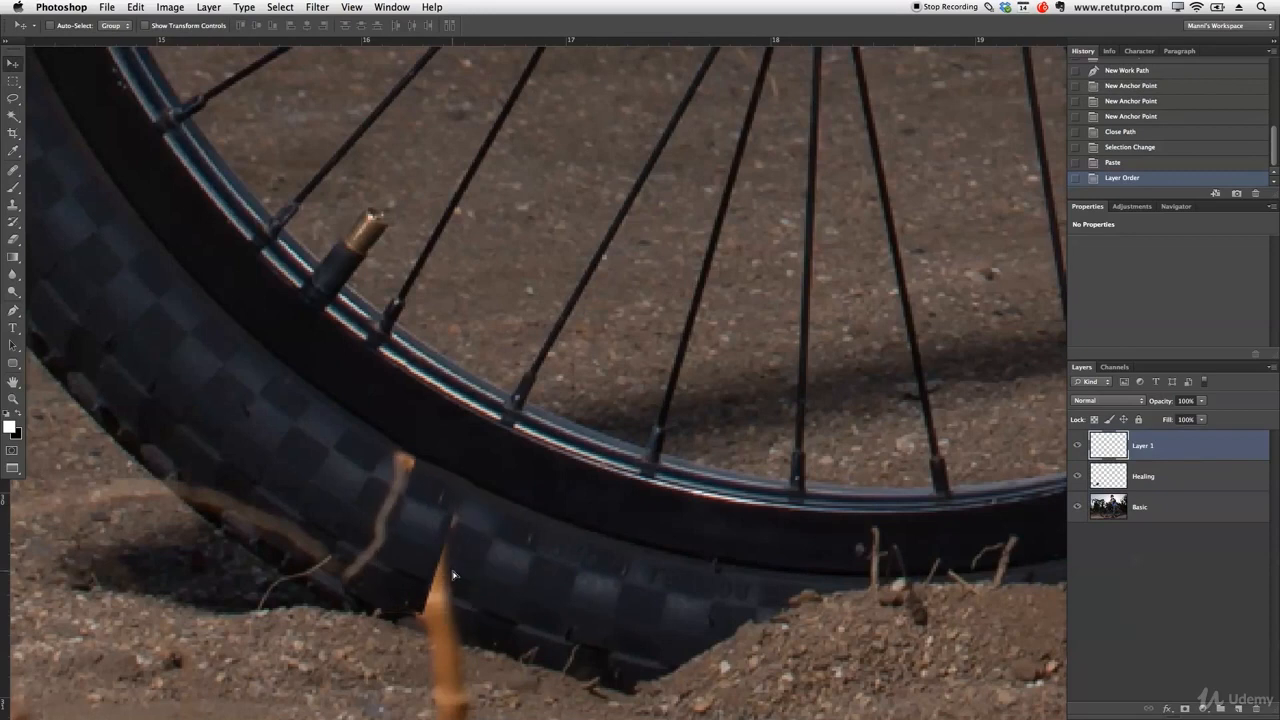
# Step: Rotate the pasted tread strip slightly clockwise and shift it down a touch to line up with the tyre's checker pattern
pyautogui.hotkey('ctrl', 't')
pyautogui.moveTo(540, 503); pyautogui.dragTo(542, 510)
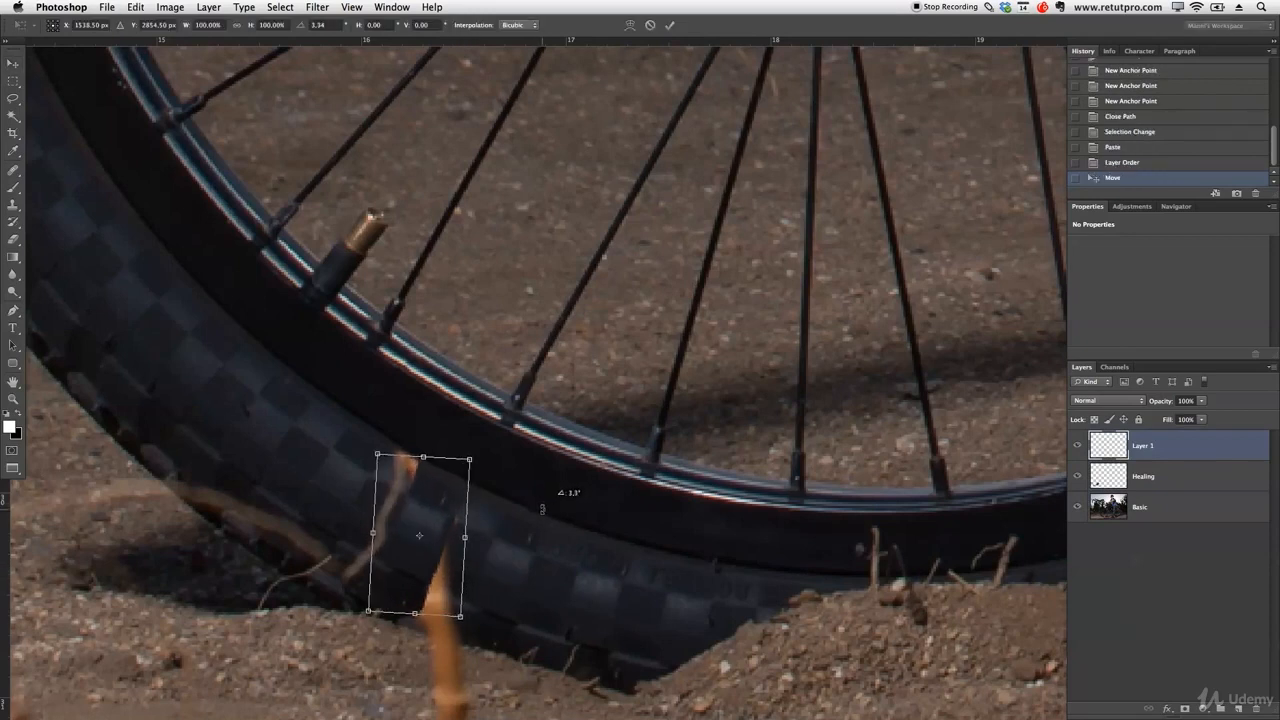
pyautogui.click(670, 26)
pyautogui.moveTo(406, 572); pyautogui.dragTo(406, 576)
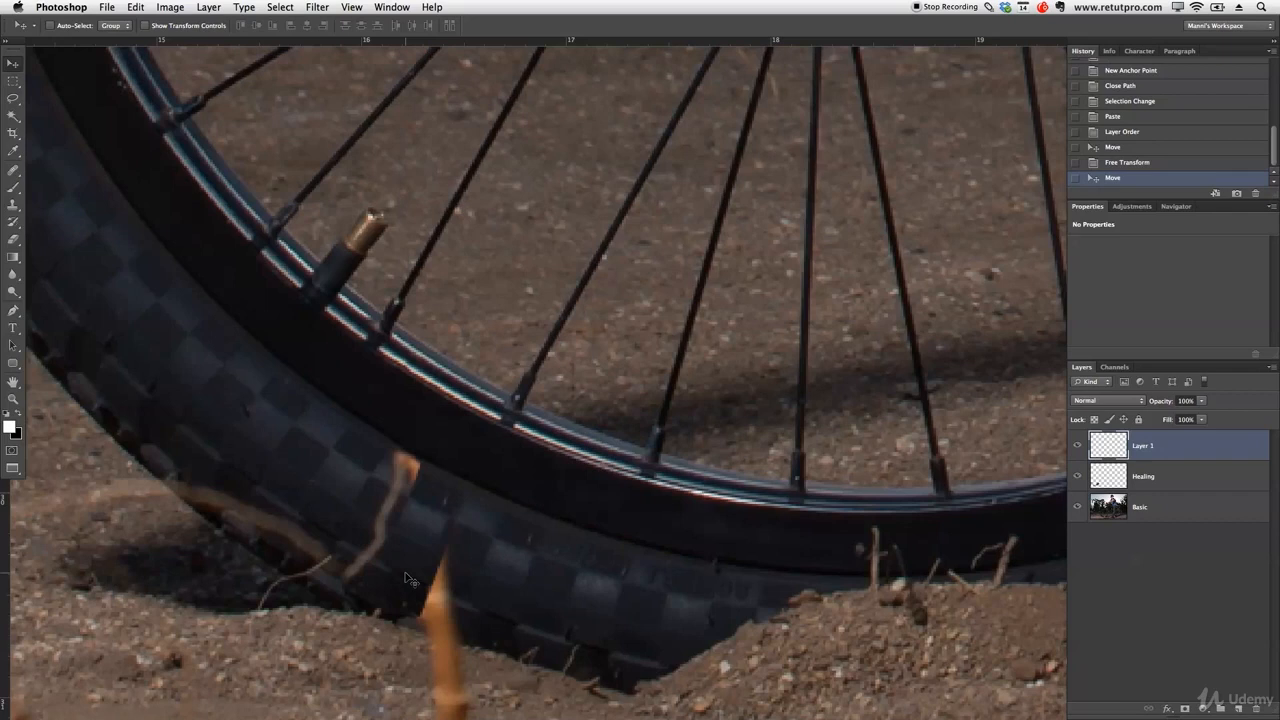
pyautogui.hotkey('ctrl', 'j')
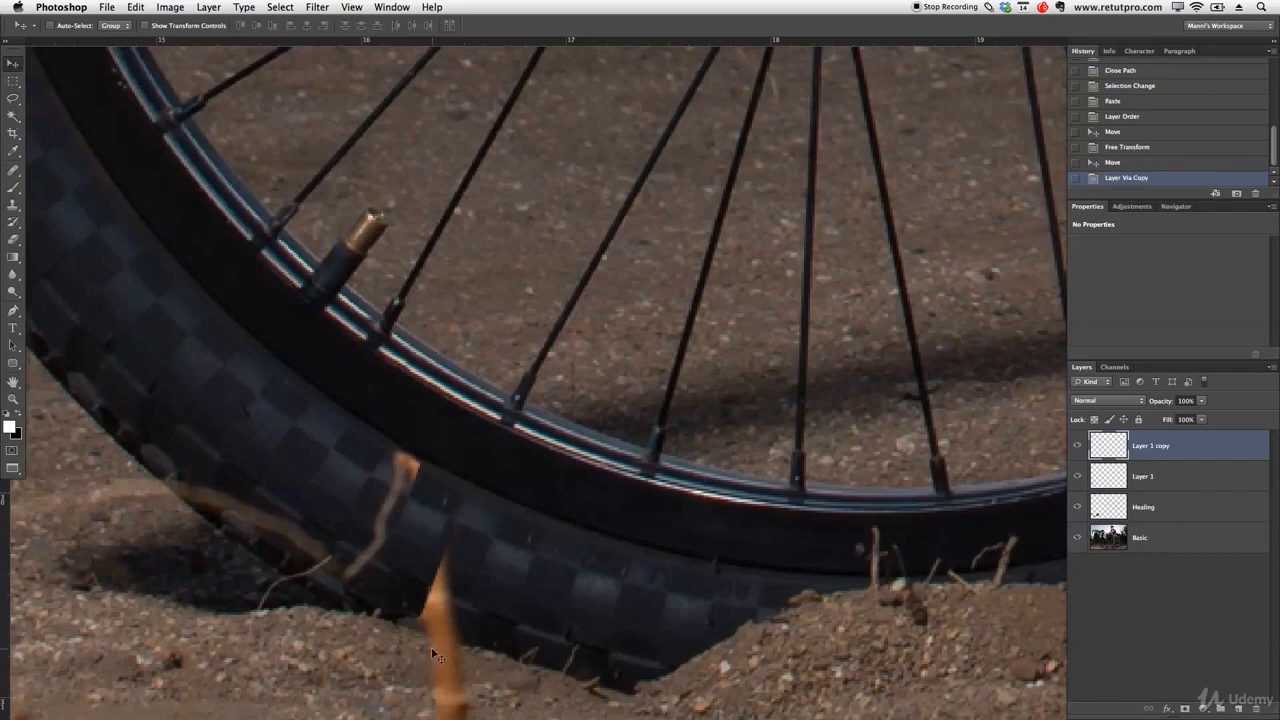
pyautogui.moveTo(437, 596); pyautogui.dragTo(495, 634)
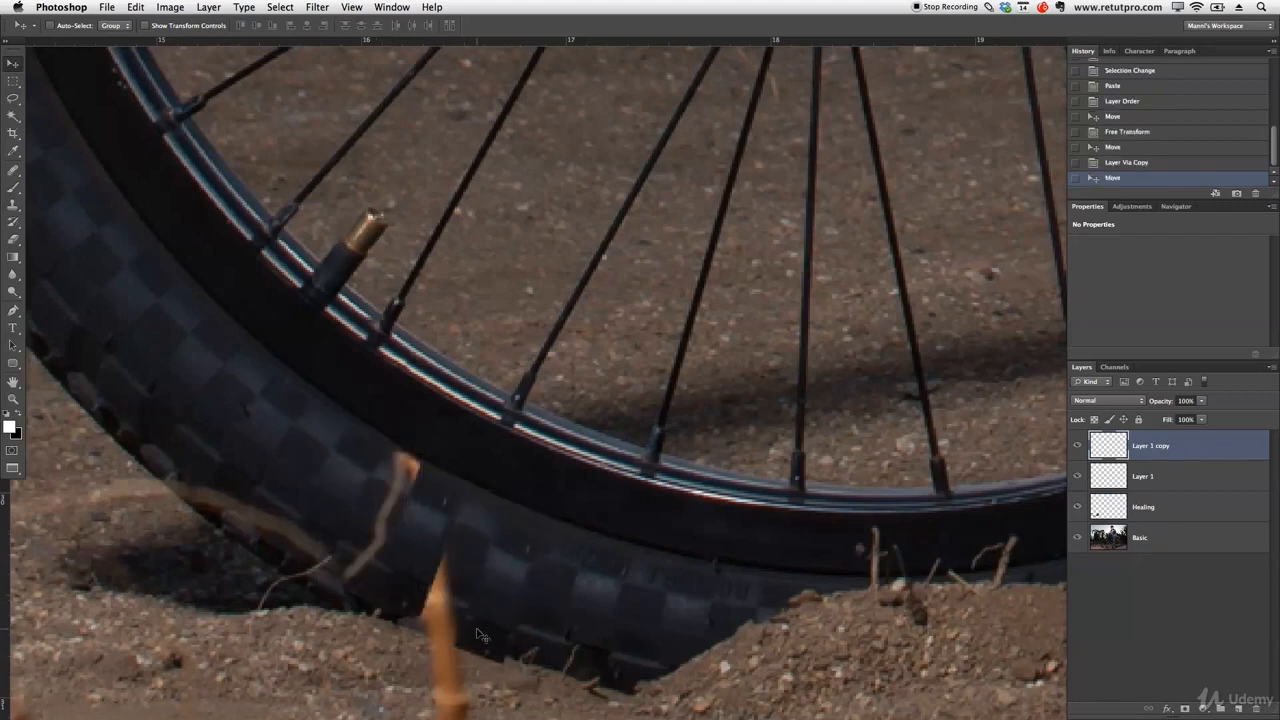
pyautogui.press('BackSpace')
# Step: Hide Layer 1 and draw a closed four-point Pen path around another clean tread strip further along the tyre from the orange twig
pyautogui.press('p')
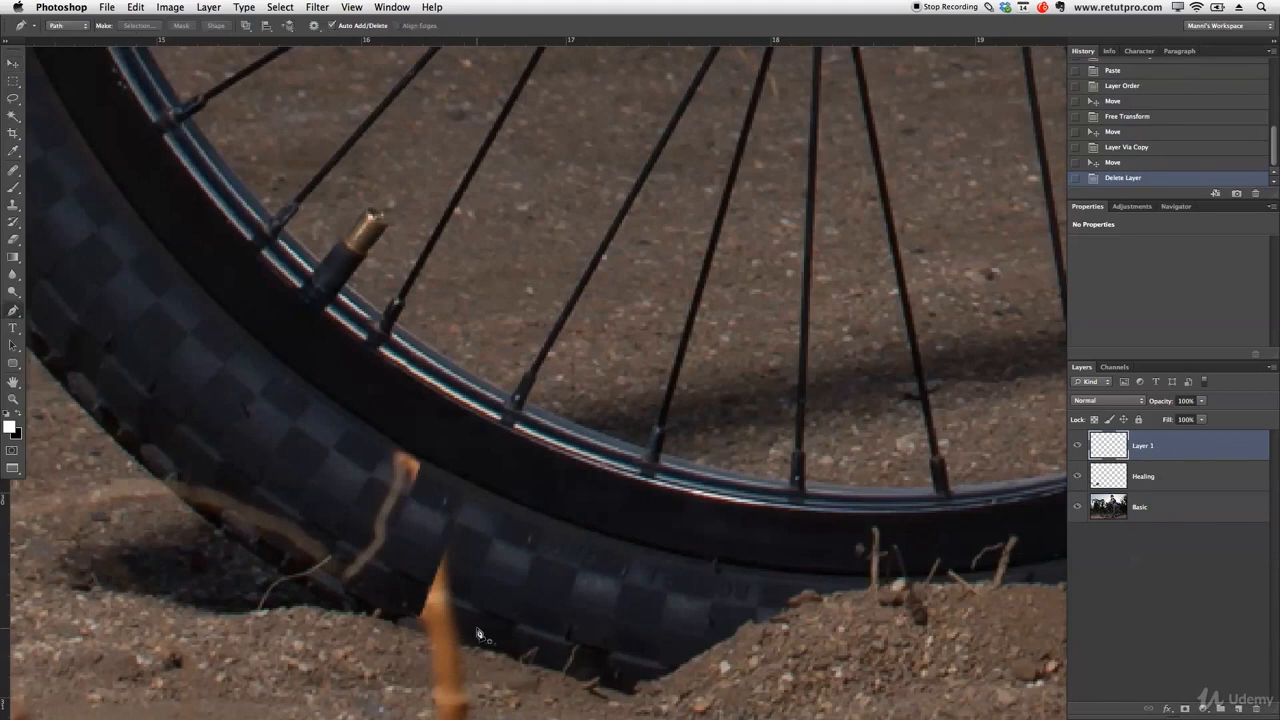
pyautogui.click(1078, 446)
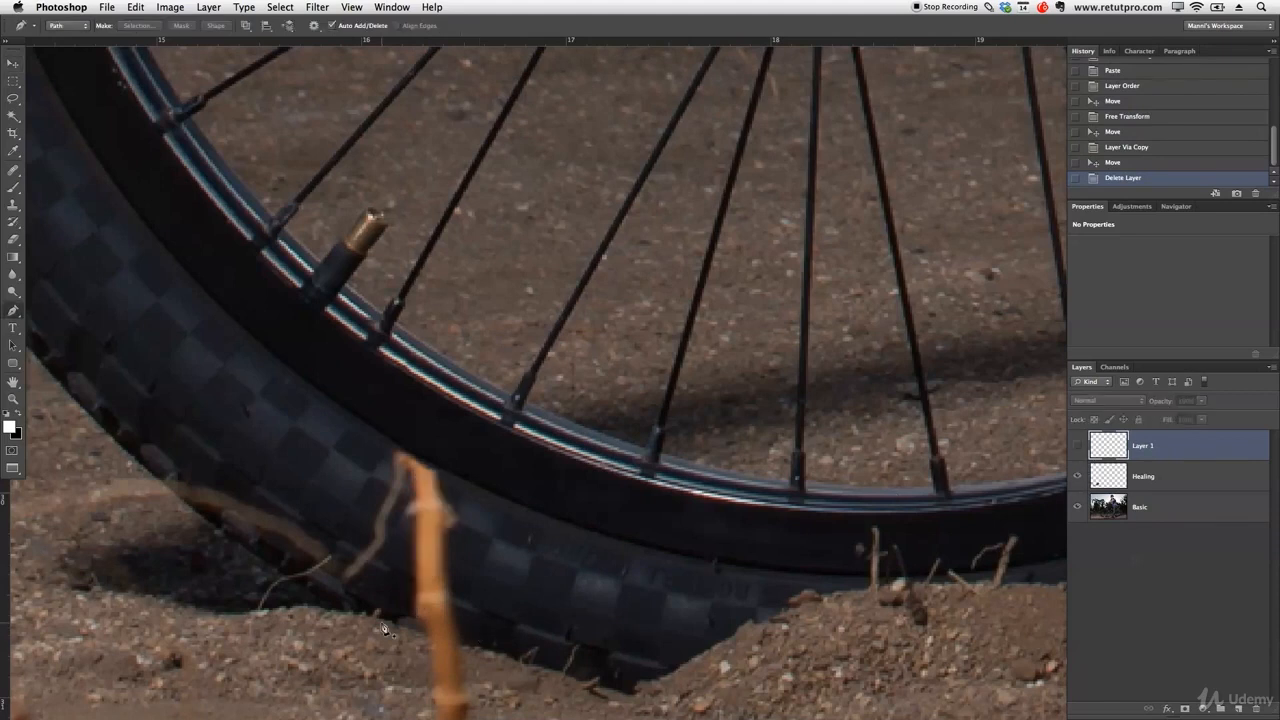
pyautogui.click(544, 525)
pyautogui.click(505, 654)
pyautogui.click(551, 671)
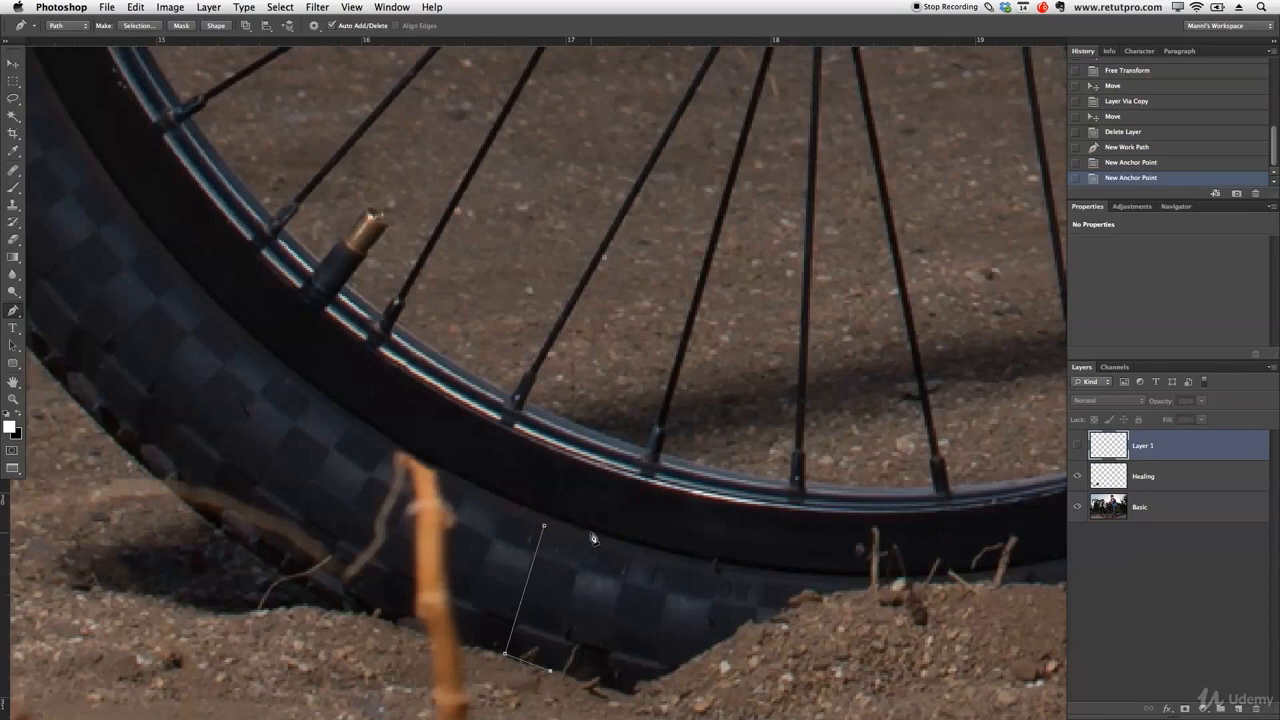
pyautogui.click(597, 531)
pyautogui.click(551, 517)
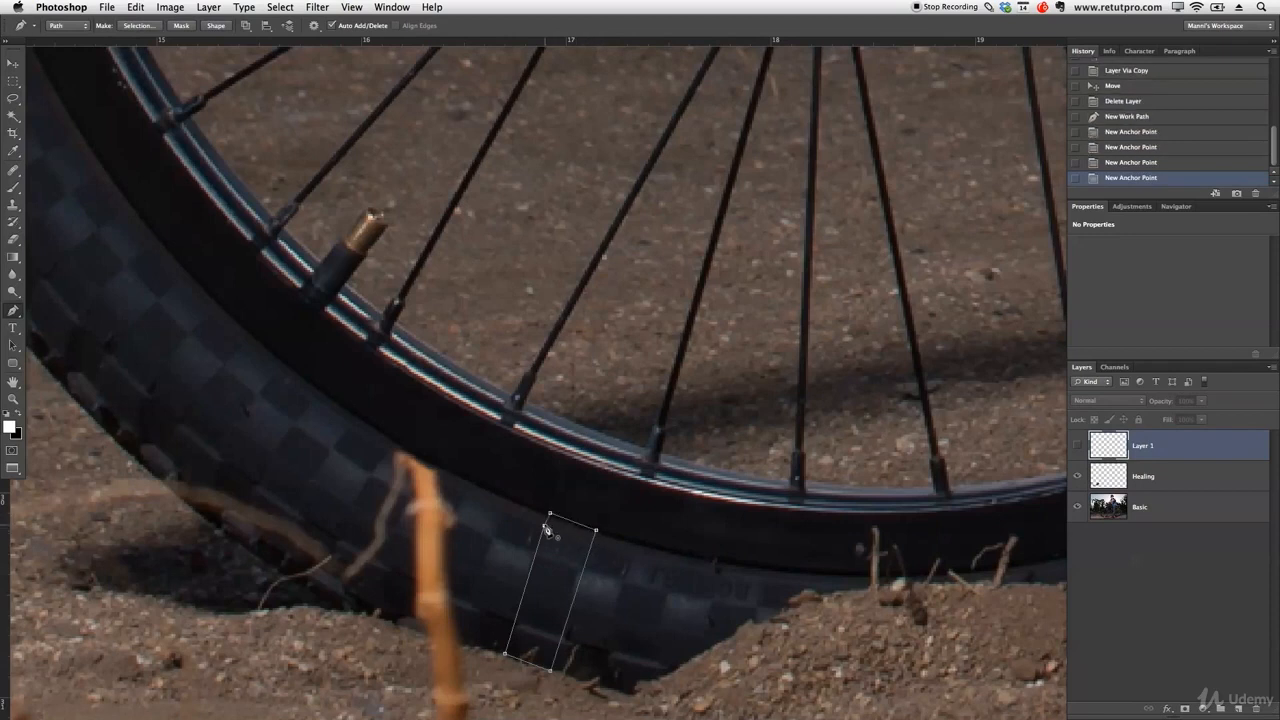
# Step: Convert the second tread path into a selection
pyautogui.rightClick(563, 537)
pyautogui.click(580, 597)
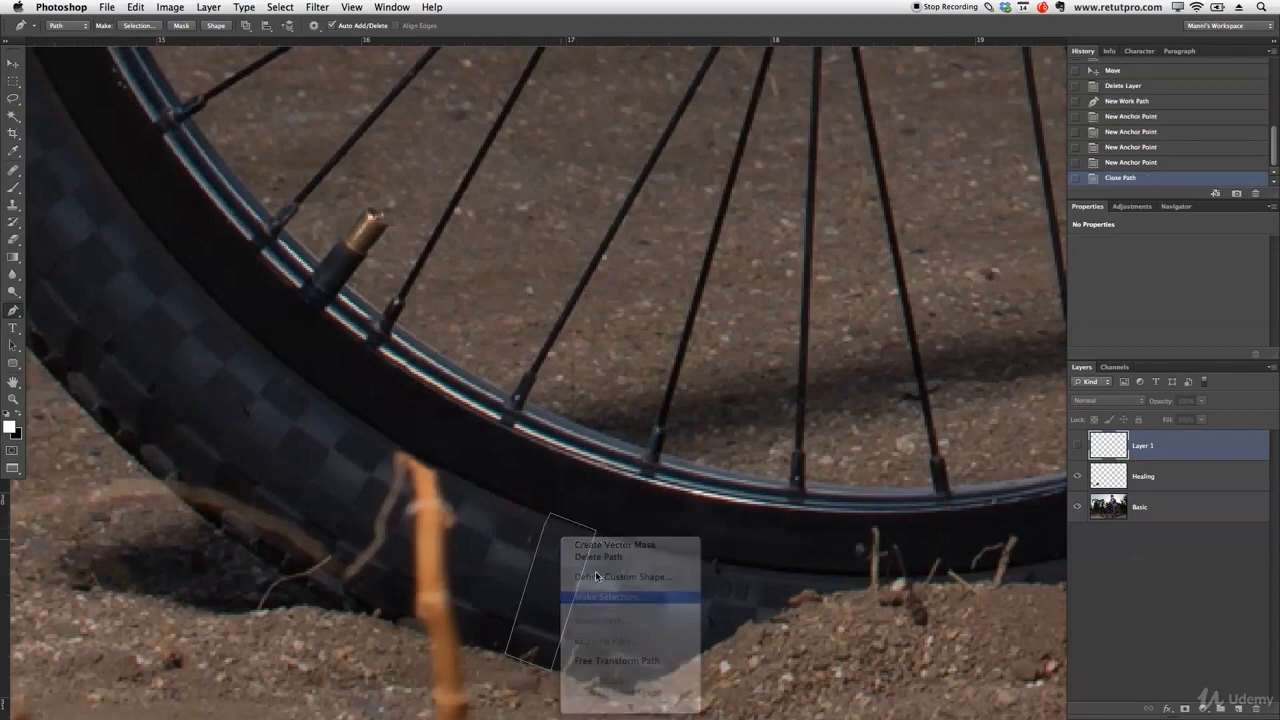
pyautogui.click(495, 166)
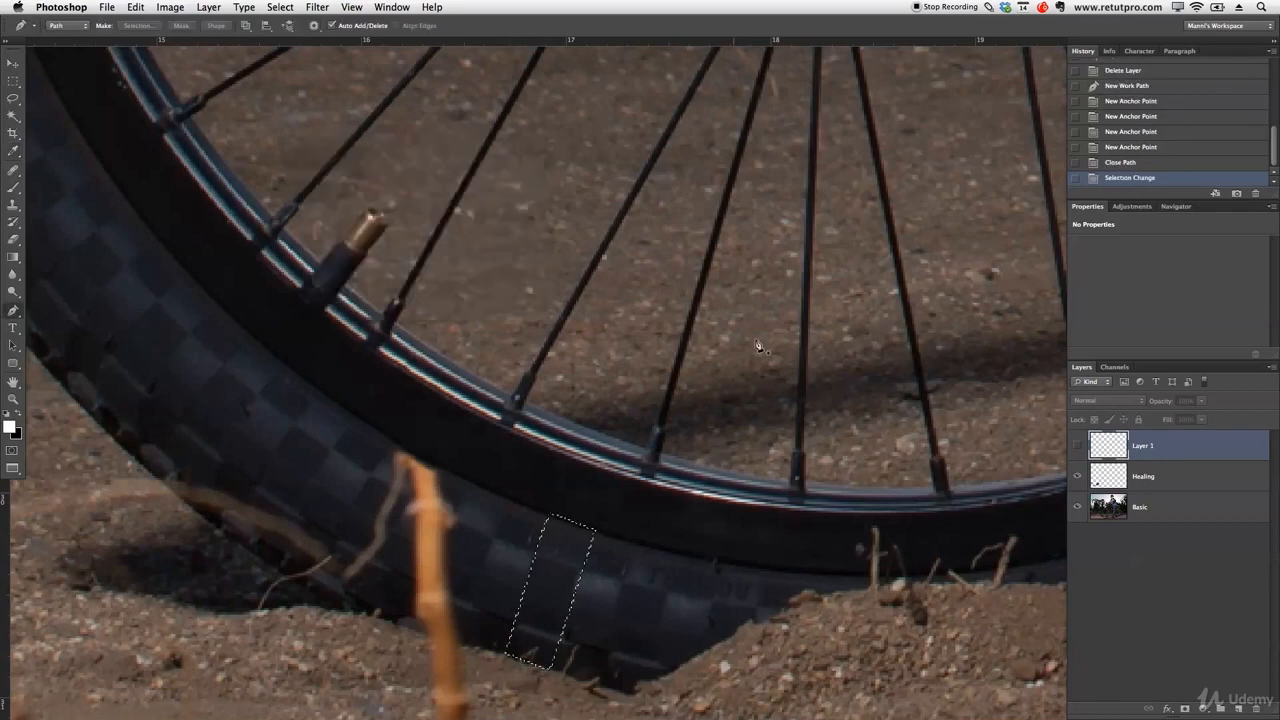
# Step: Copy the selected tread strip from the Basic layer to a new layer and place that layer directly above Healing
pyautogui.click(1152, 514)
pyautogui.press('super+c')
pyautogui.press('super+v')
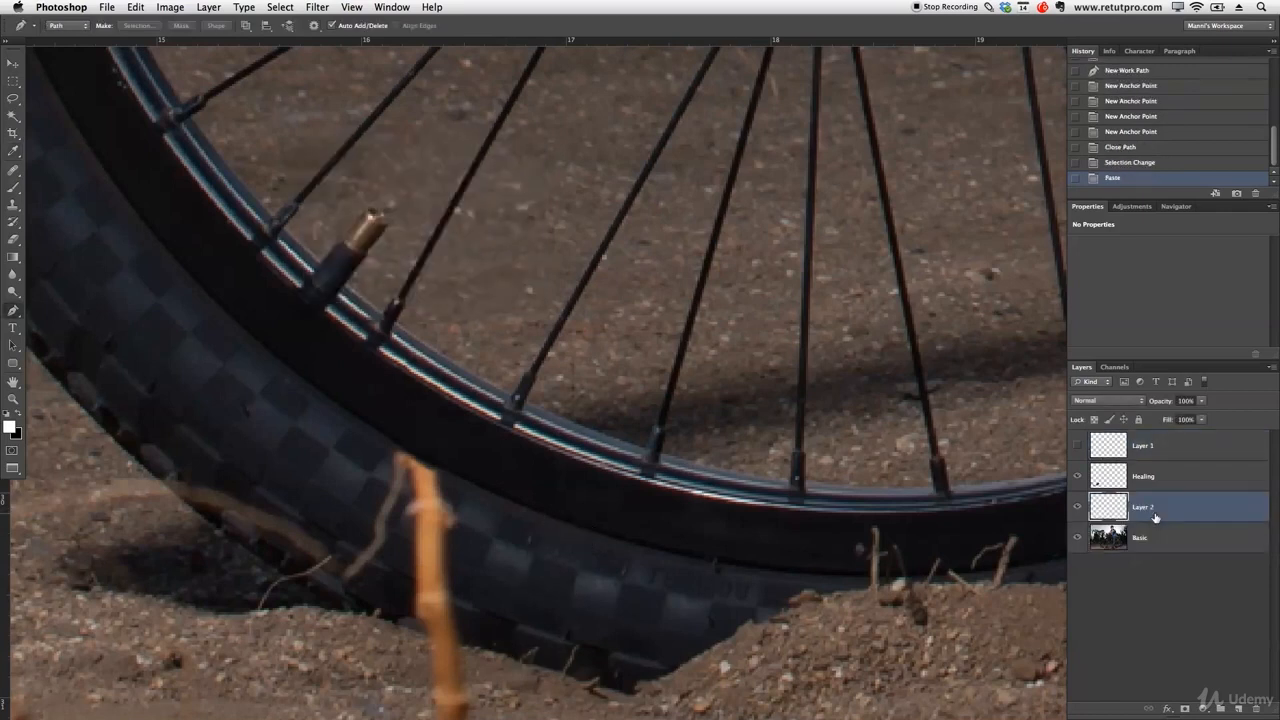
pyautogui.moveTo(1136, 514); pyautogui.dragTo(1068, 478)
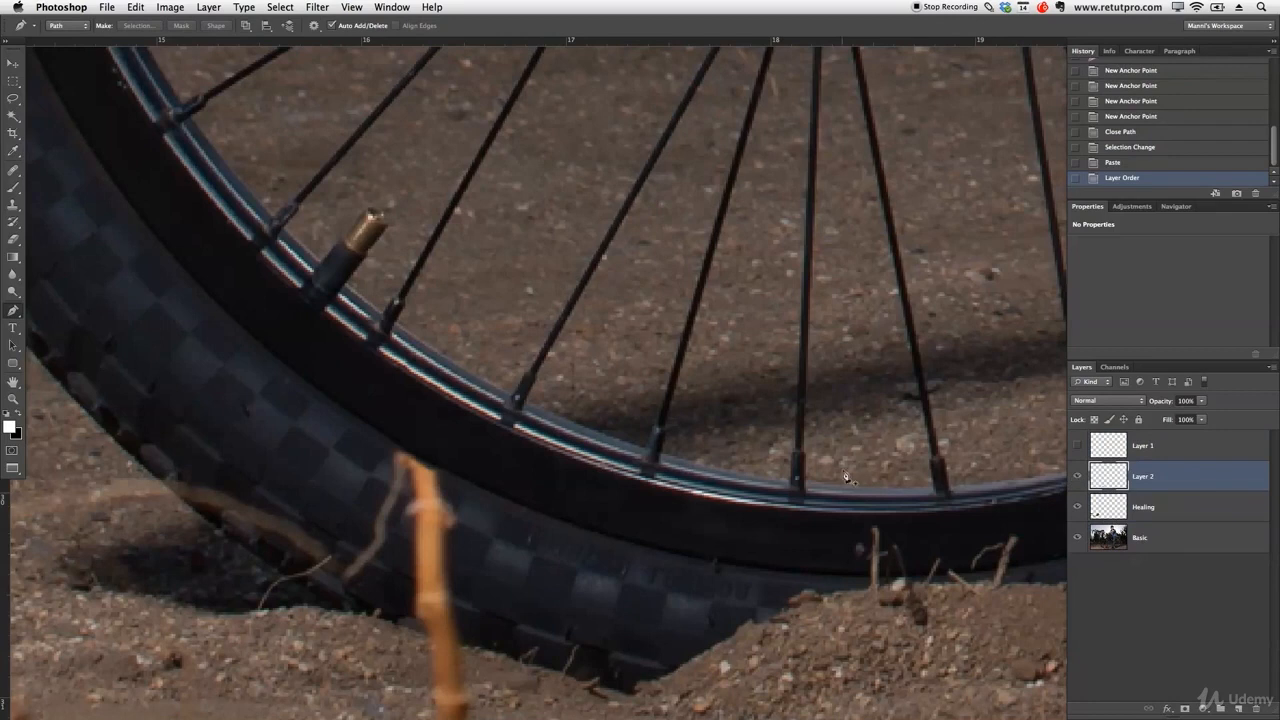
# Step: Show Layer 1 again and move the Layer 2 tread strip over the remaining orange twig on the tyre
pyautogui.click(1100, 457)
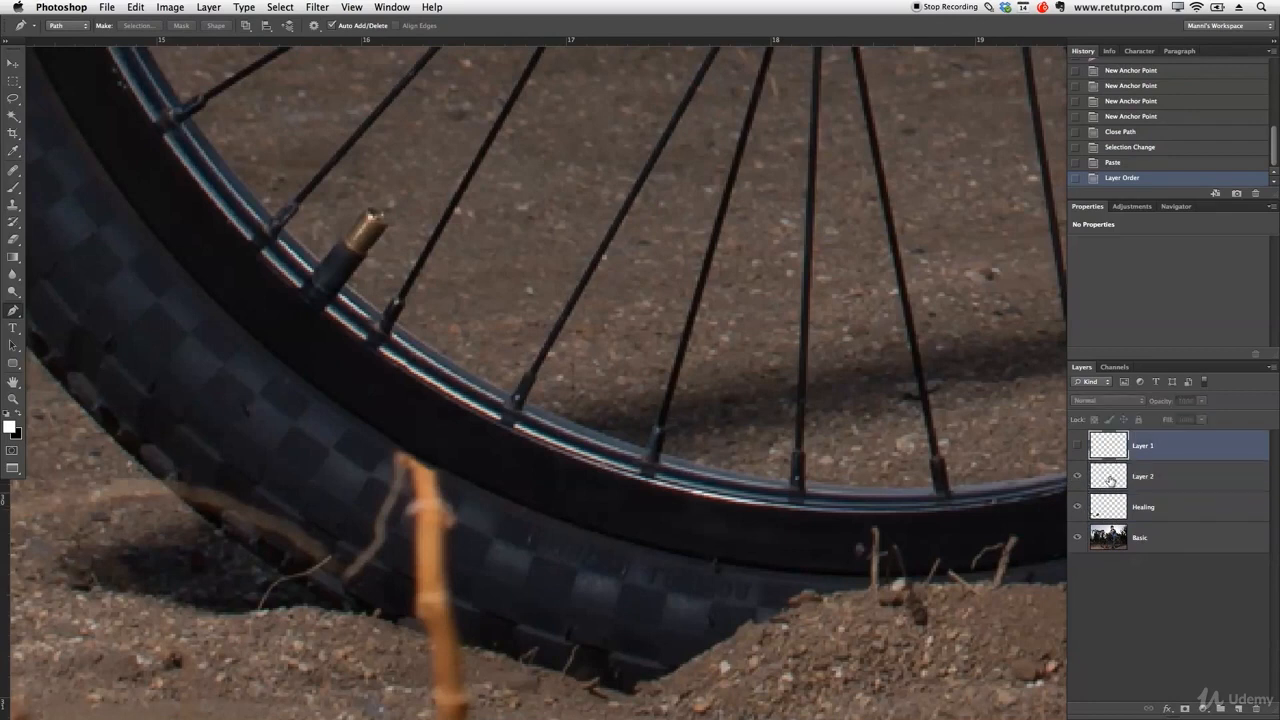
pyautogui.click(1111, 480)
pyautogui.press('v')
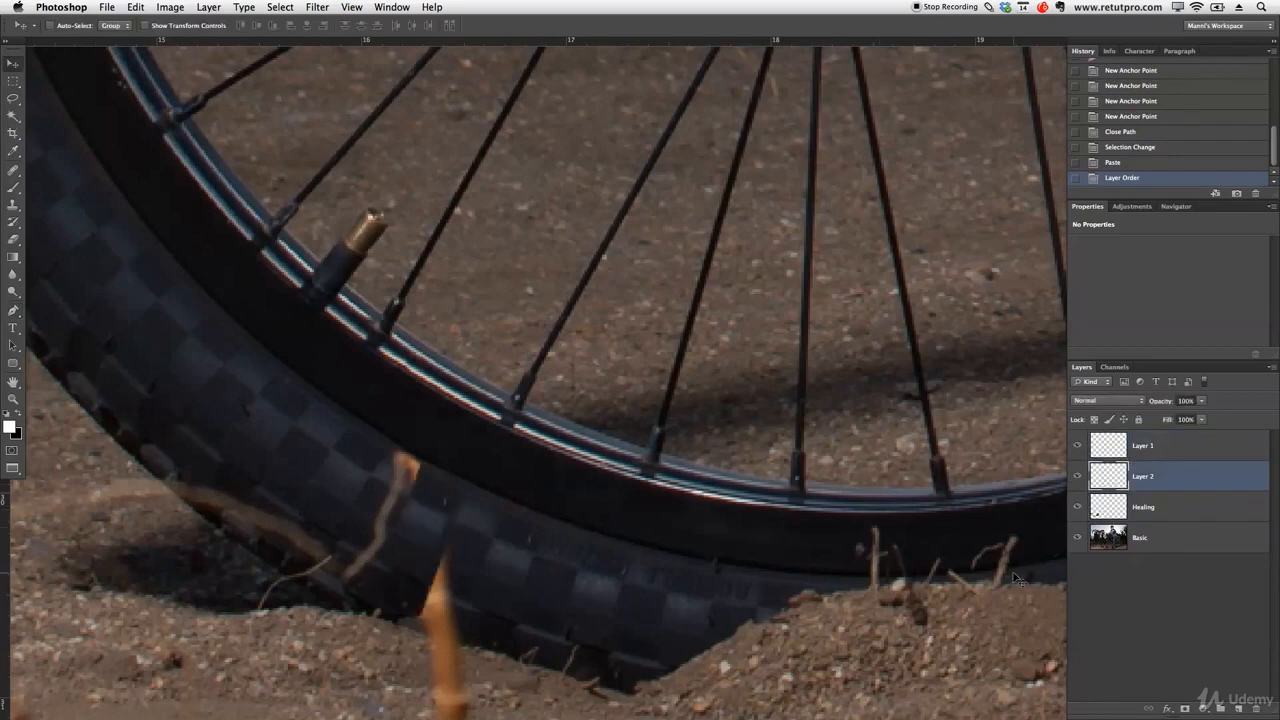
pyautogui.moveTo(490, 583); pyautogui.dragTo(408, 550)
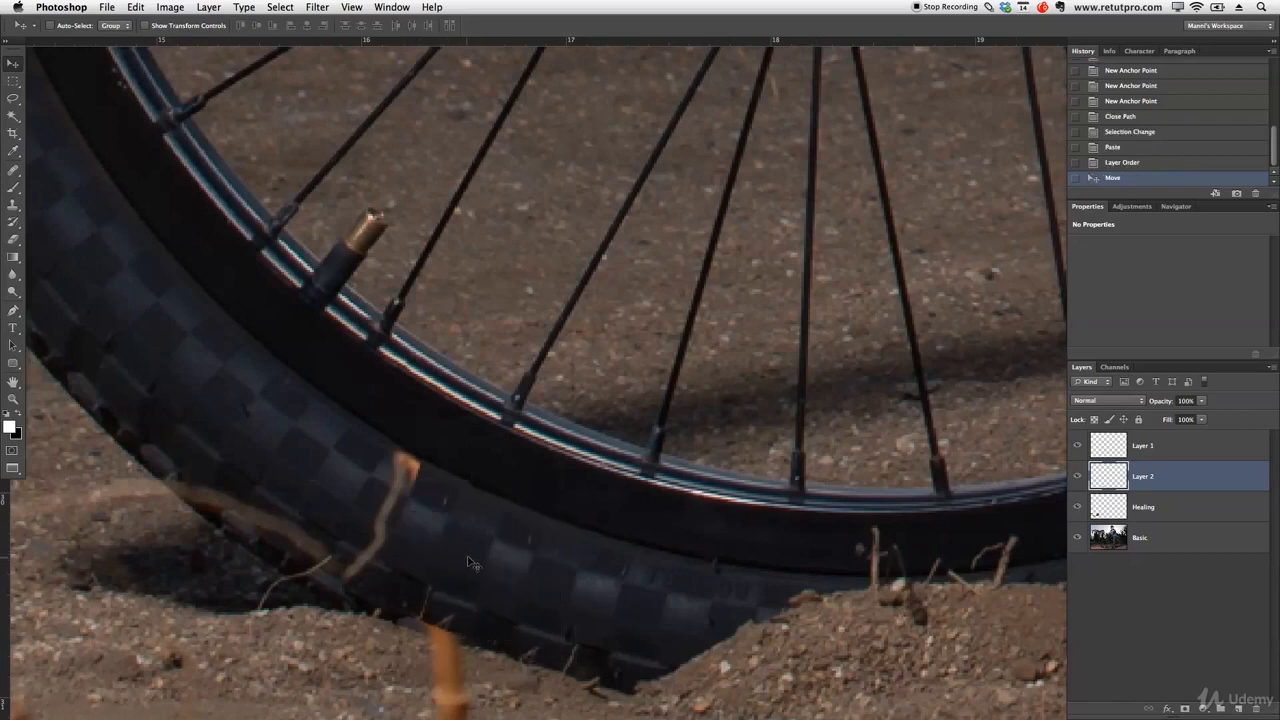
# Step: Rotate and reposition the Layer 2 strip to match the tyre's curve, nudging it down slightly
pyautogui.press('super+t')
pyautogui.moveTo(573, 510); pyautogui.dragTo(600, 506)
pyautogui.moveTo(460, 597); pyautogui.dragTo(457, 594)
pyautogui.click(670, 25)
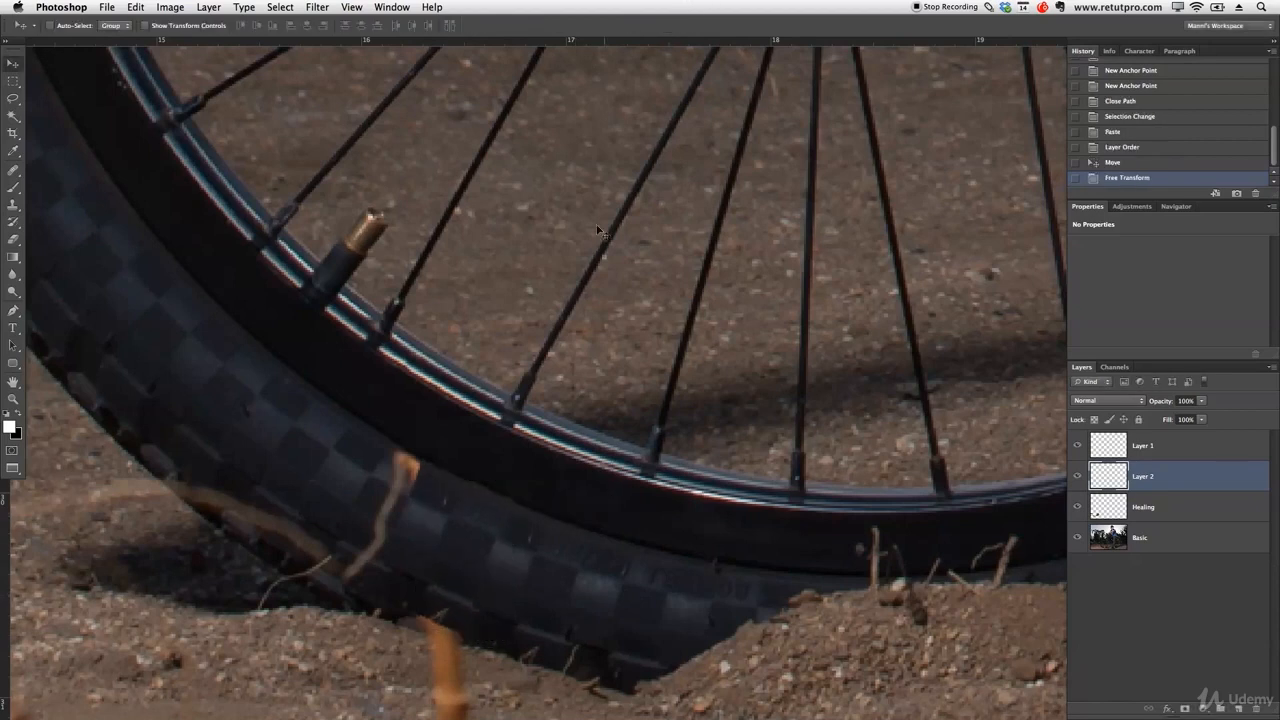
pyautogui.press('Down')
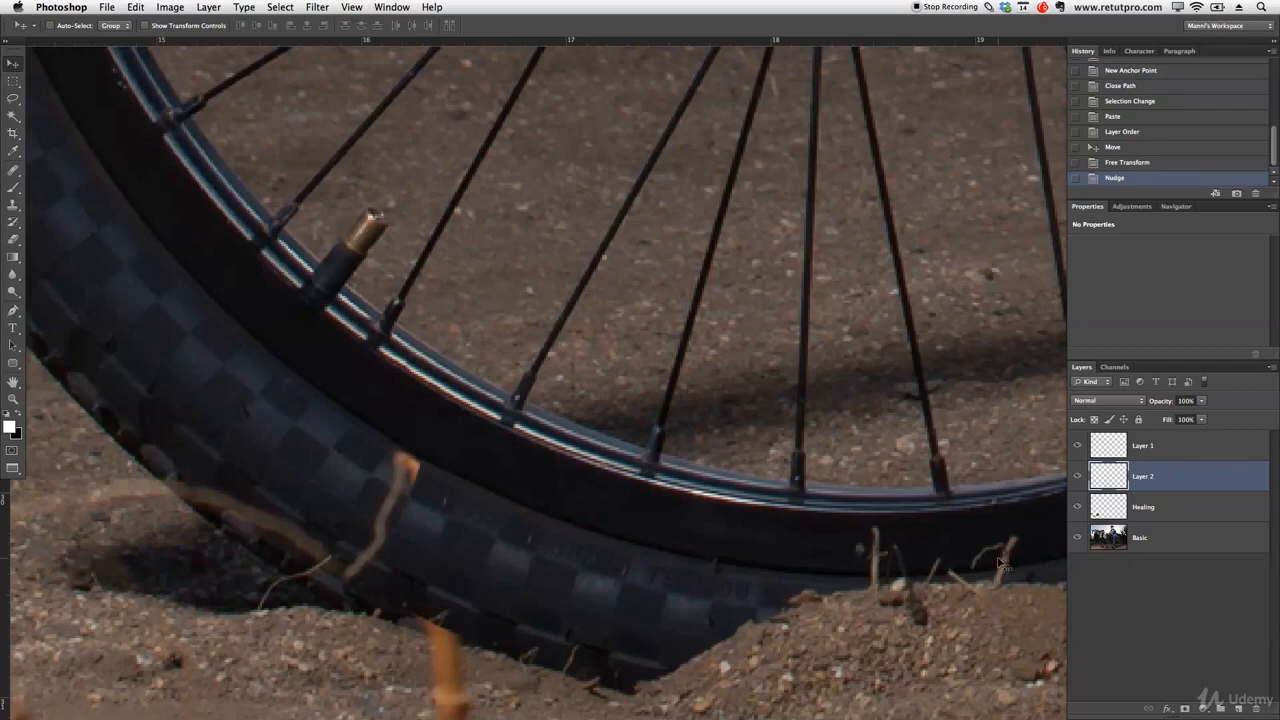
# Step: Duplicate Layer 2, move the copy over the neighbouring pale twig on the tyre and rotate it by about 6 degrees
pyautogui.hotkey('ctrl', 'j')
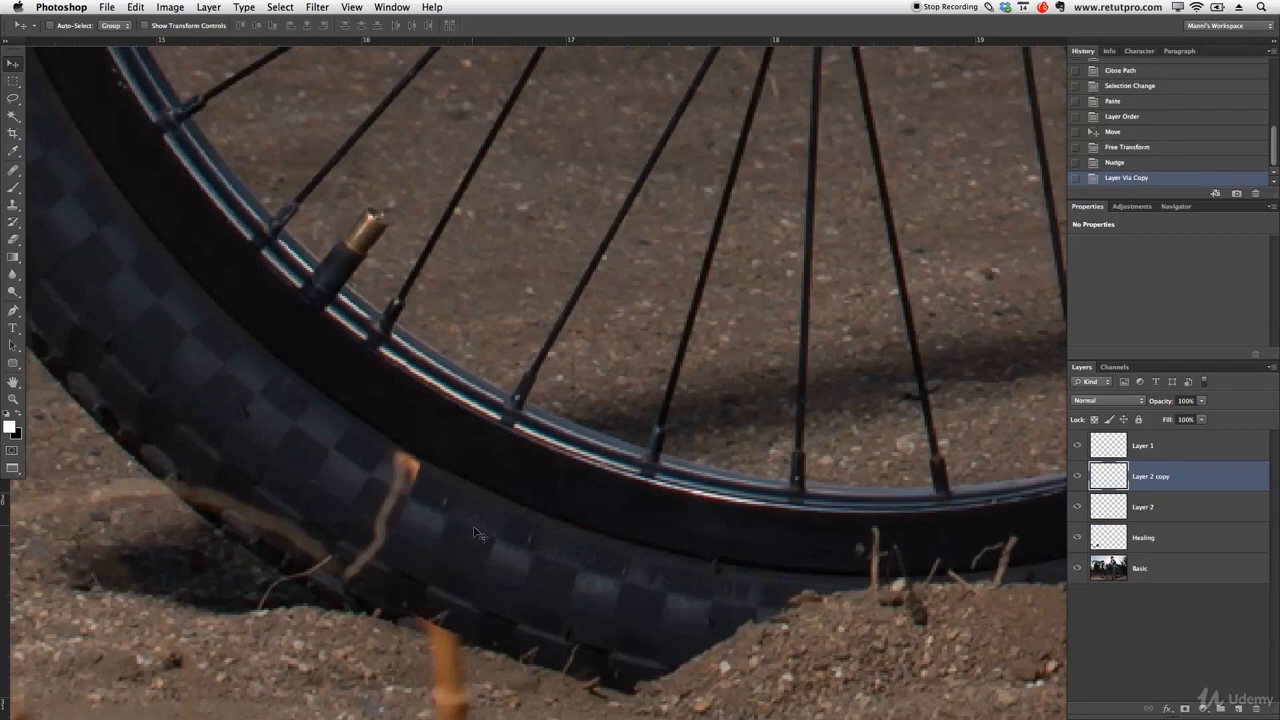
pyautogui.moveTo(478, 546); pyautogui.dragTo(392, 508)
pyautogui.hotkey('ctrl', 't')
pyautogui.moveTo(480, 442); pyautogui.dragTo(515, 422)
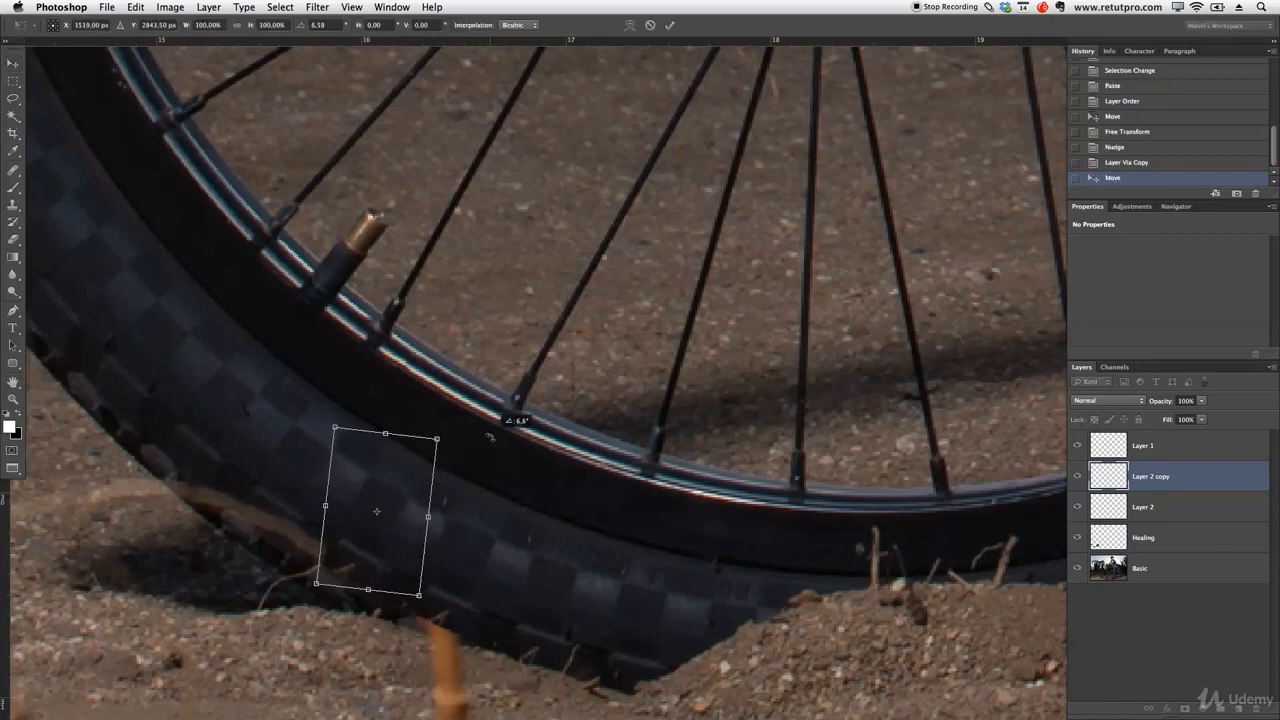
pyautogui.click(670, 25)
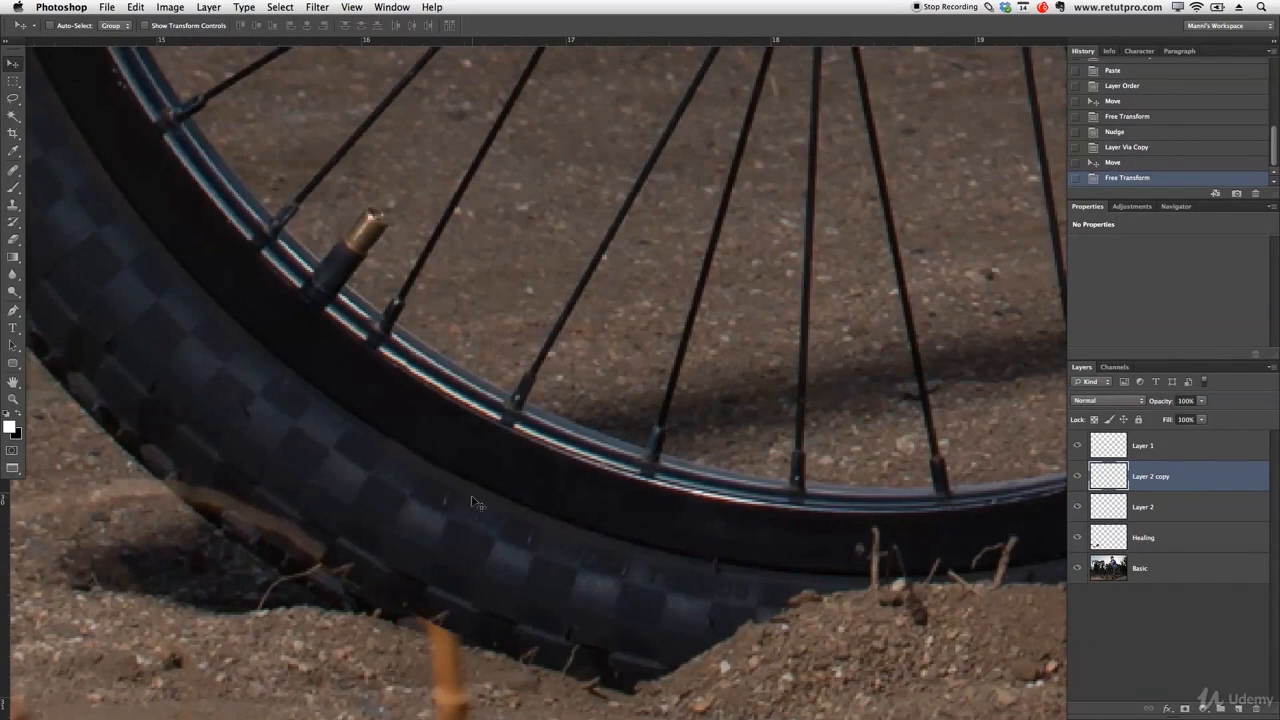
# Step: Merge Layer 1, Layer 2 copy, Layer 2 and Healing into one layer and name it Healing
pyautogui.click(1161, 452)
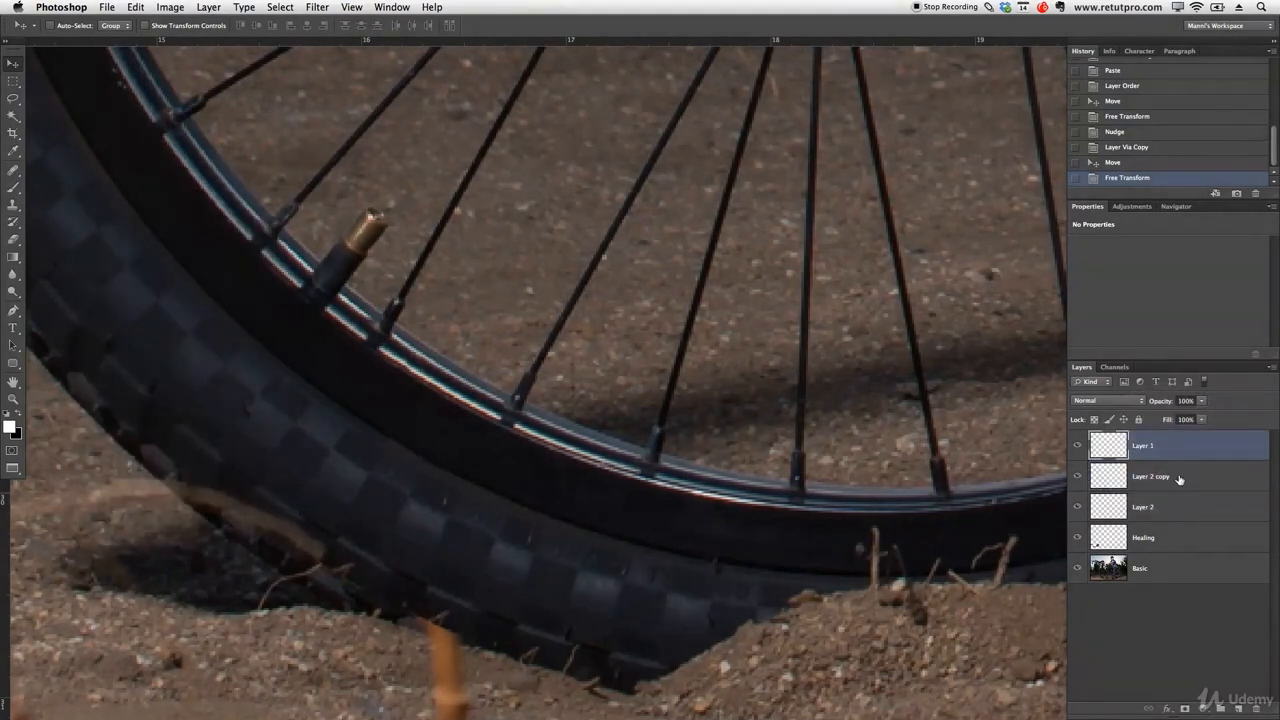
pyautogui.keyDown('shift'); pyautogui.click(1185, 511); pyautogui.keyUp('shift')
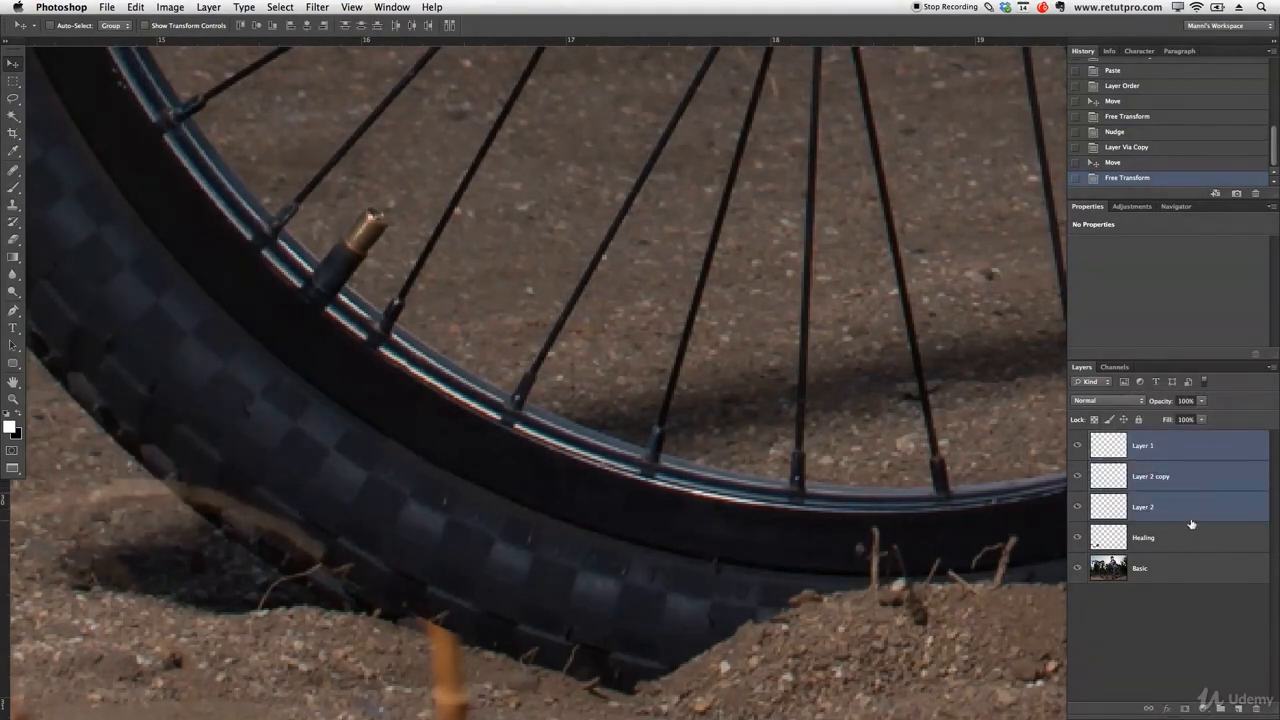
pyautogui.keyDown('shift'); pyautogui.click(1188, 543); pyautogui.keyUp('shift')
pyautogui.rightClick(1148, 548)
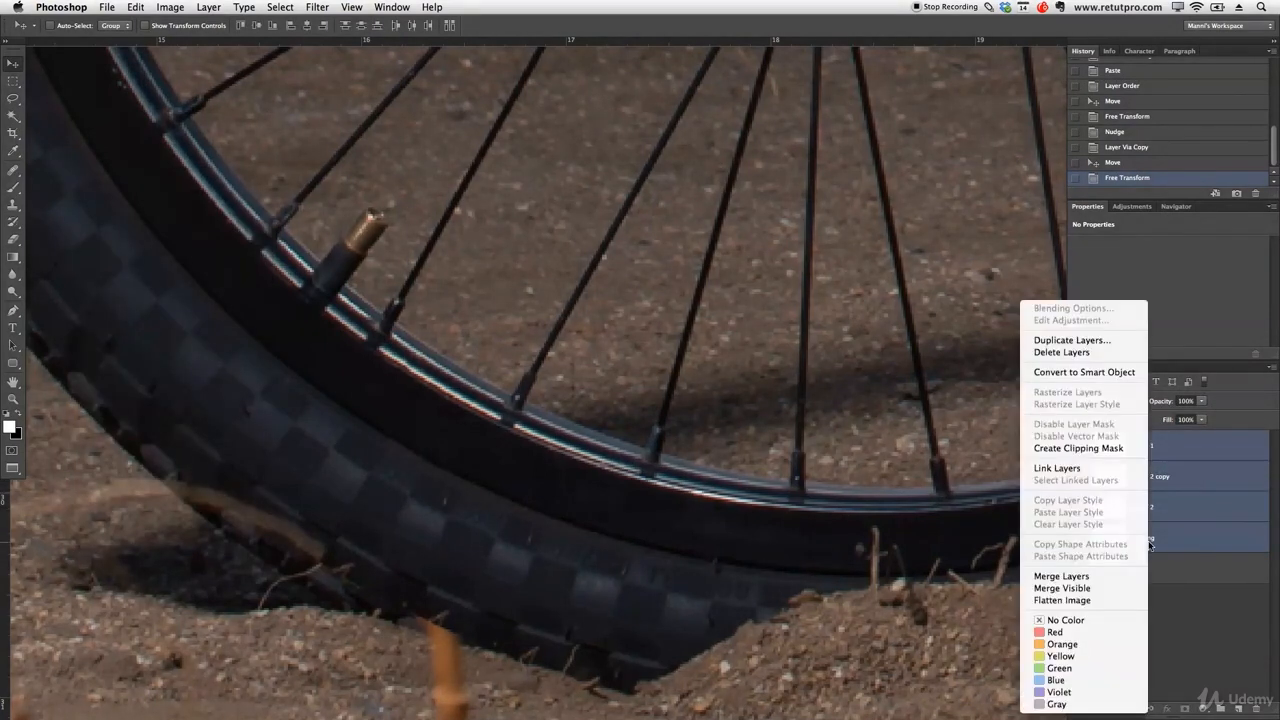
pyautogui.click(1055, 583)
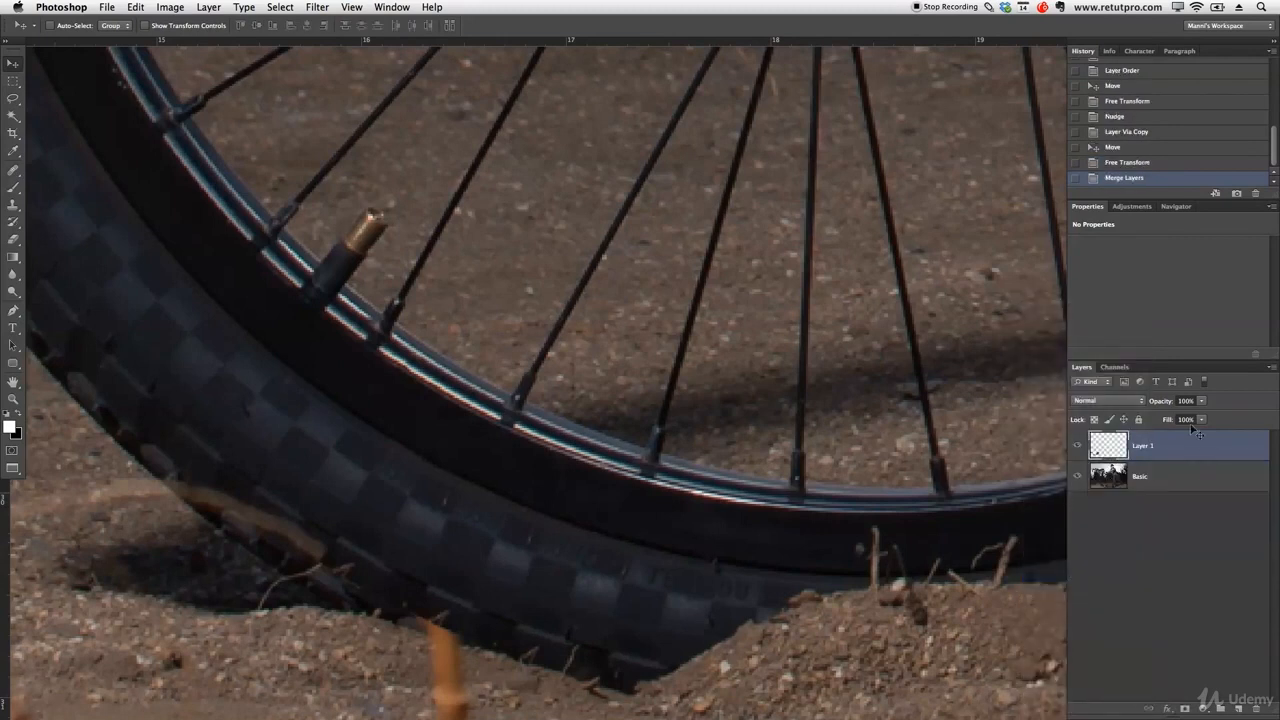
pyautogui.doubleClick(1146, 448)
pyautogui.write('N')
pyautogui.press('Return')
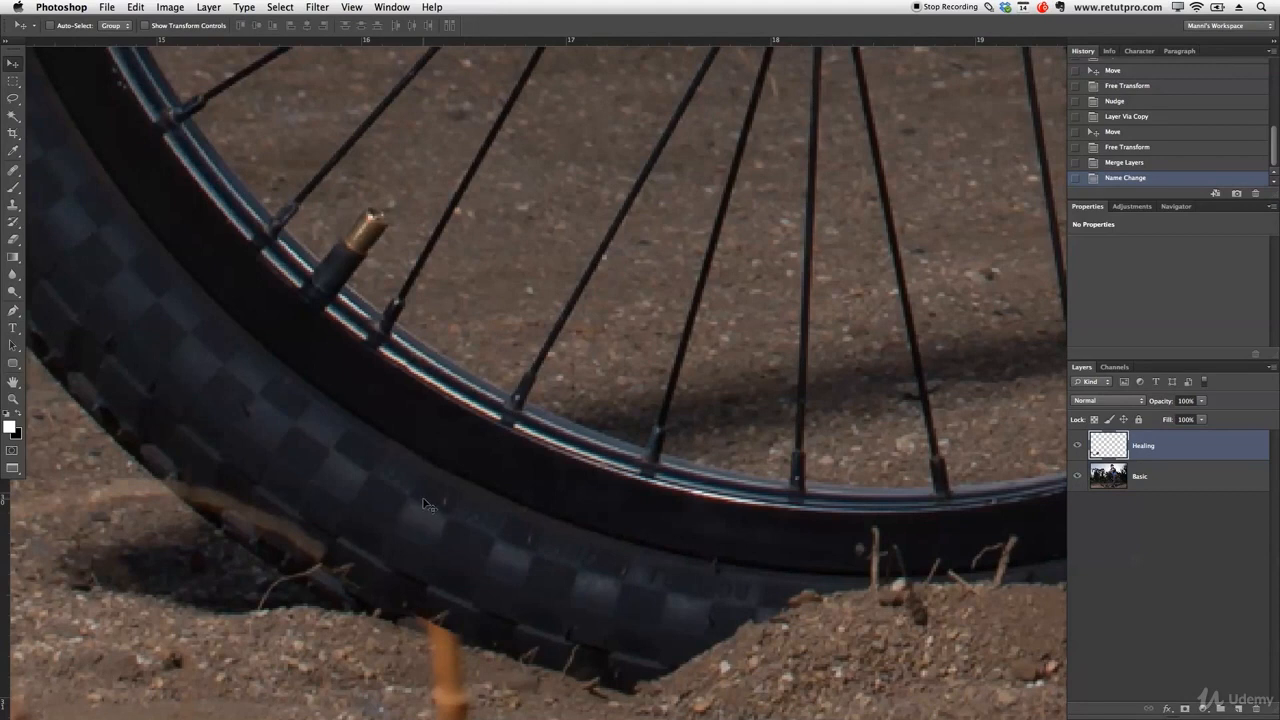
# Step: Clone over the seams and small specks around the patched tread with a 10 px Clone Stamp sampling all layers
pyautogui.press('s')
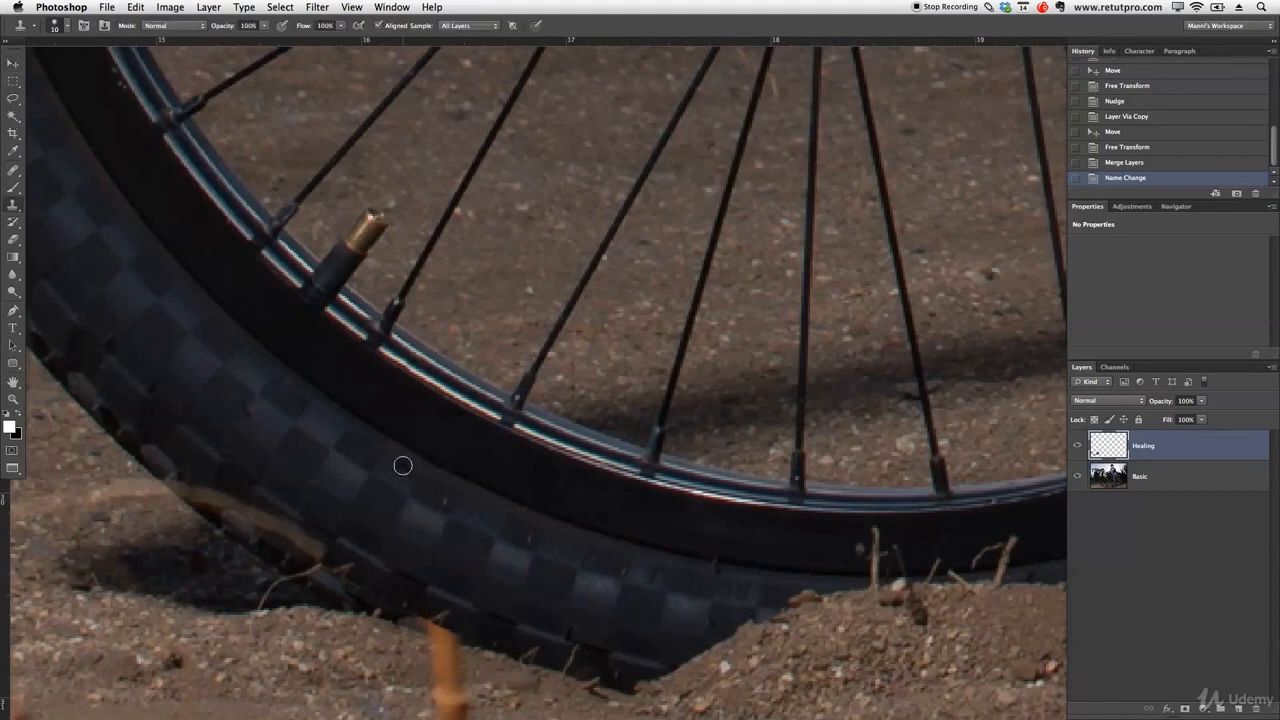
pyautogui.keyDown('alt'); pyautogui.click(314, 418); pyautogui.keyUp('alt')
pyautogui.moveTo(387, 469)
pyautogui.mouseDown()
pyautogui.moveTo(400, 477)
pyautogui.moveTo(398, 466)
pyautogui.mouseUp()
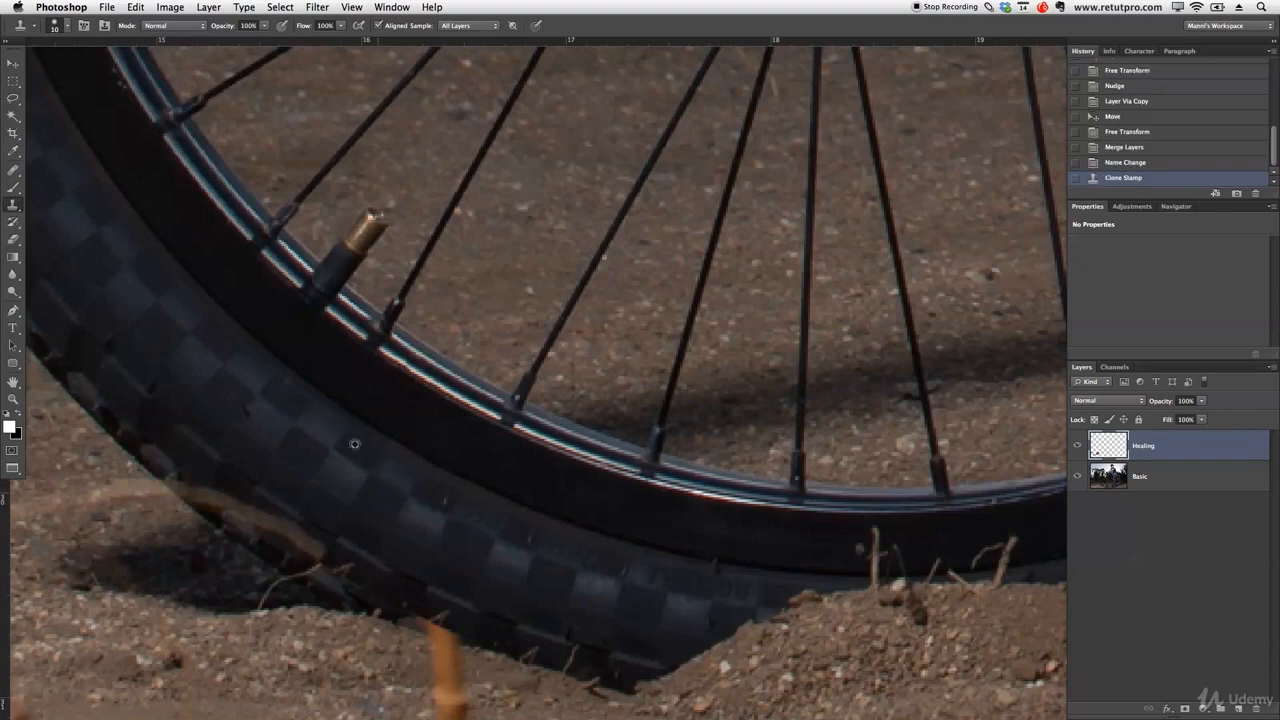
pyautogui.keyDown('alt'); pyautogui.click(388, 475); pyautogui.keyUp('alt')
pyautogui.click(380, 472)
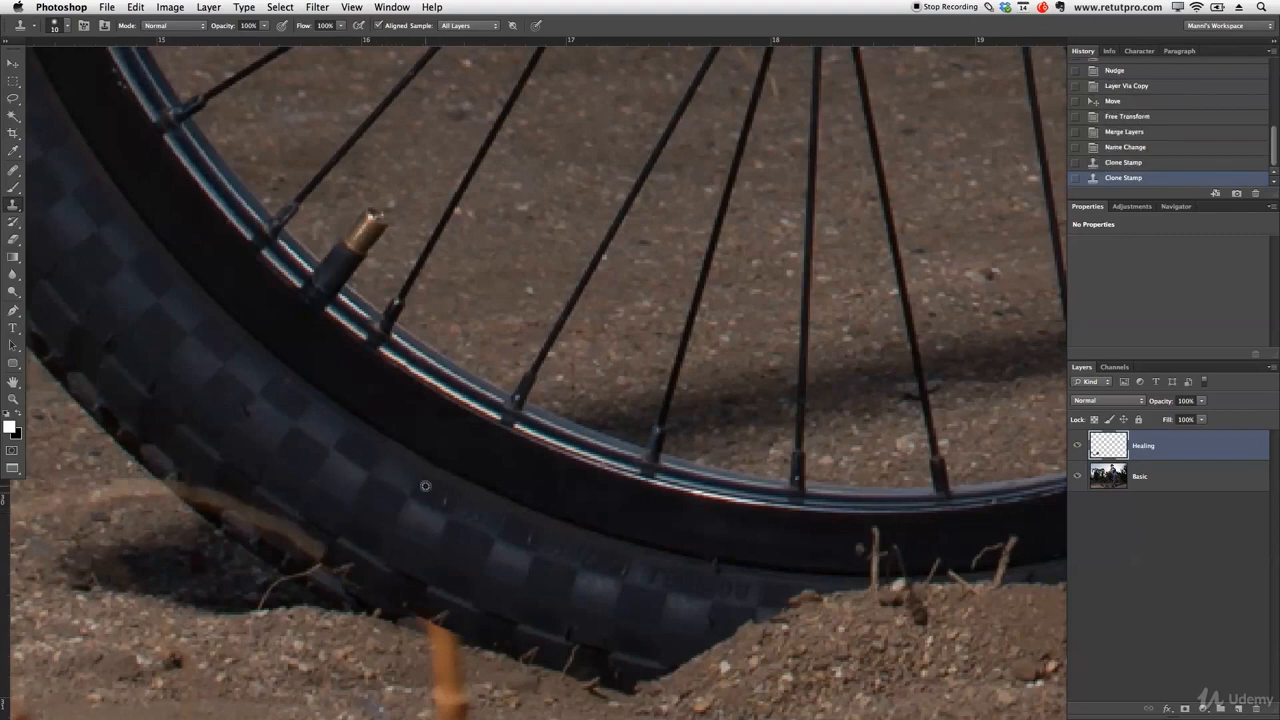
pyautogui.click(391, 429)
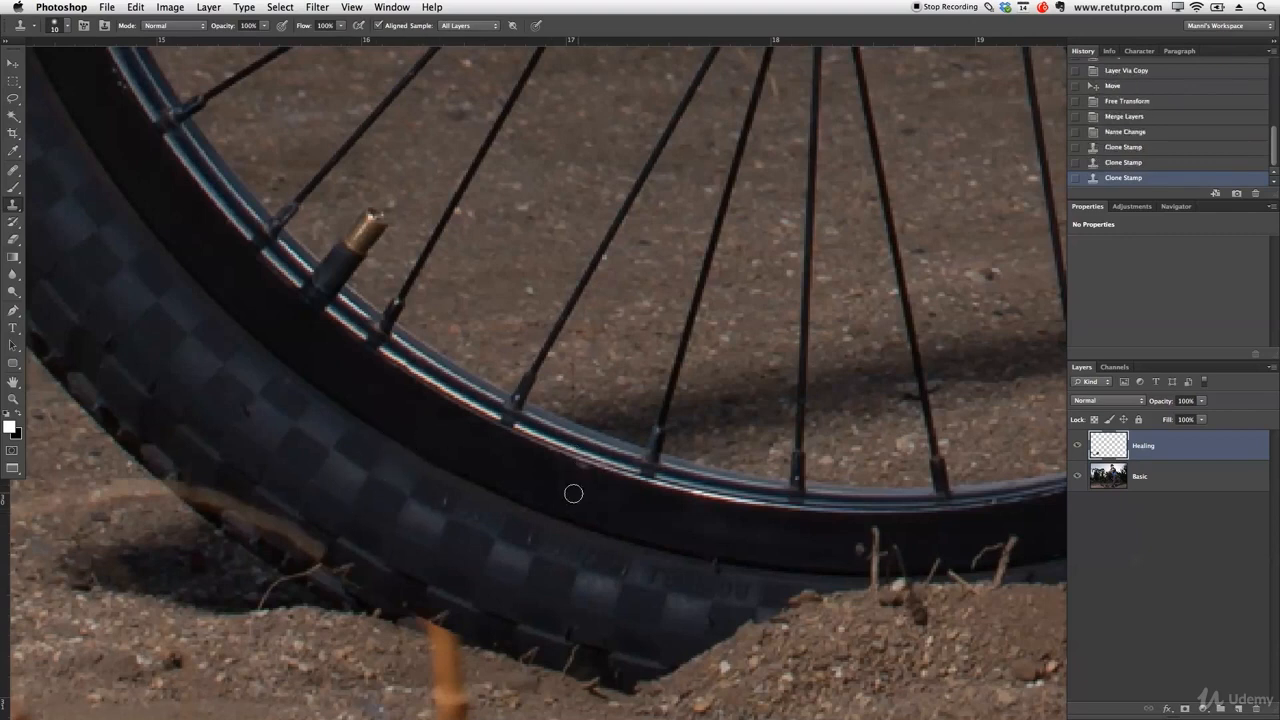
pyautogui.click(448, 520)
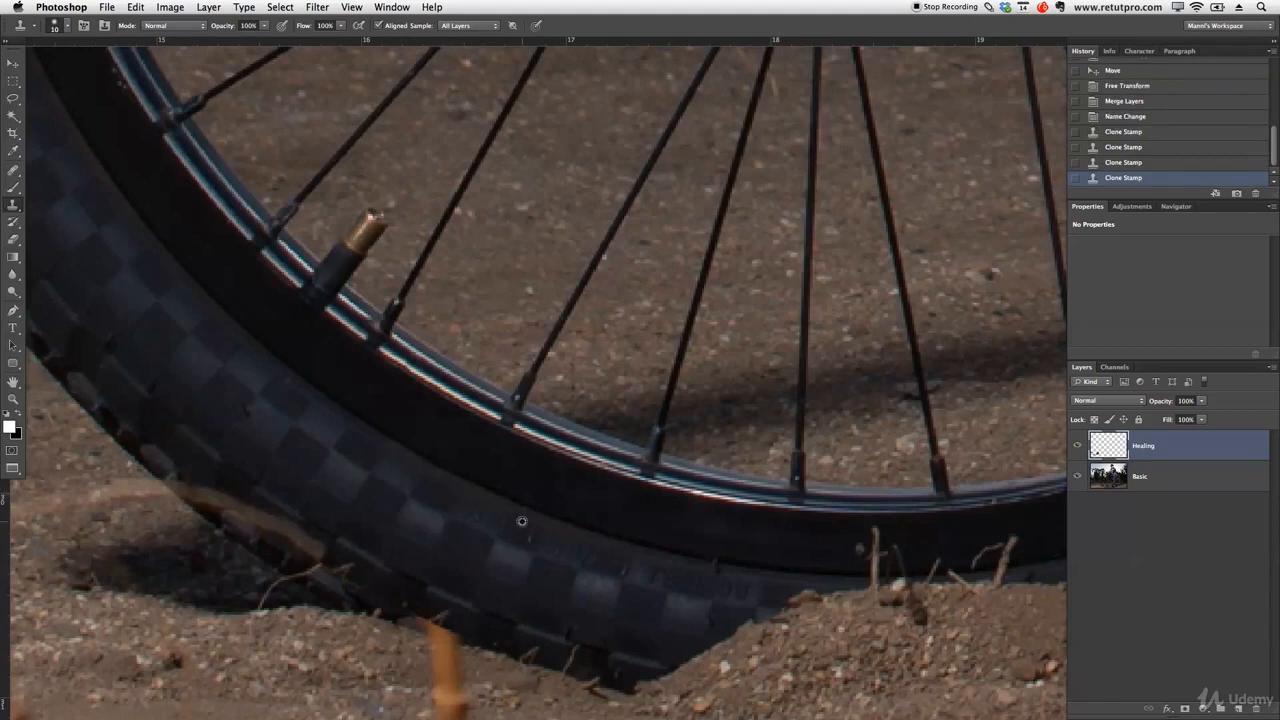
# Step: Clone out the rest of the orange twig, from the tyre's lower edge down across the sand to the dry straw
pyautogui.moveTo(434, 543); pyautogui.dragTo(534, 434)
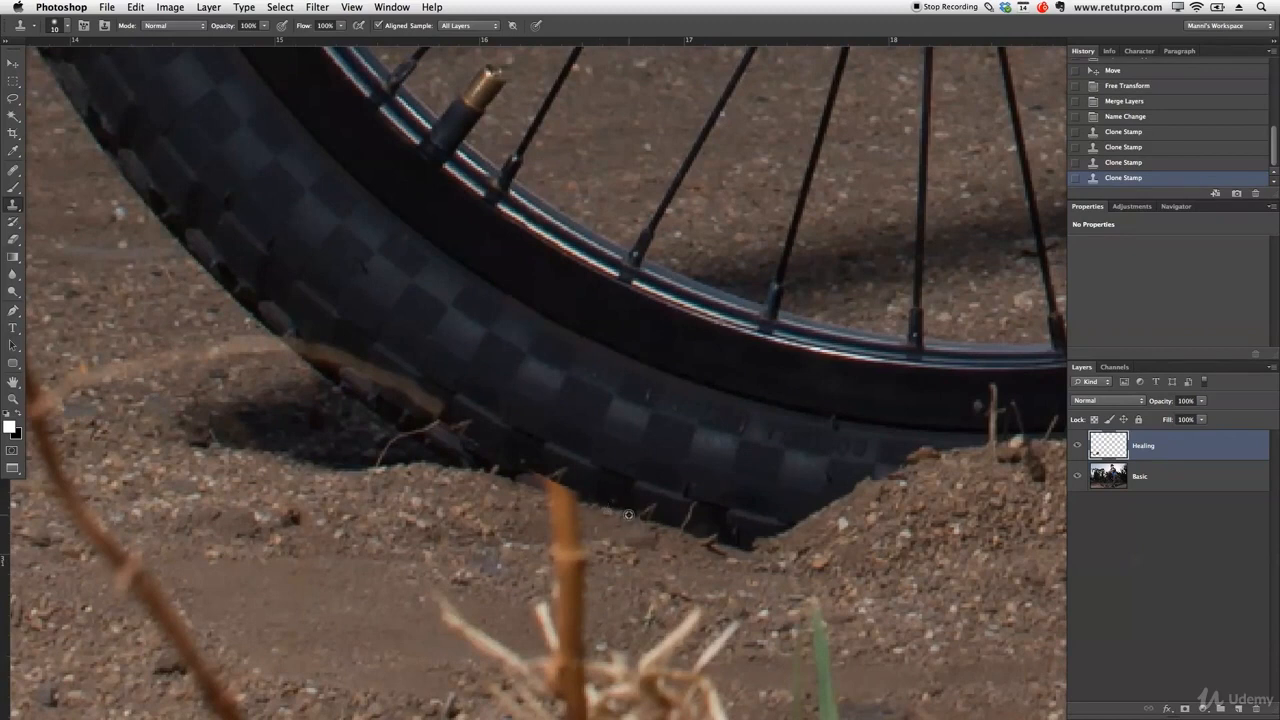
pyautogui.keyDown('alt'); pyautogui.click(676, 526); pyautogui.keyUp('alt')
pyautogui.moveTo(579, 493)
pyautogui.mouseDown()
pyautogui.moveTo(534, 475)
pyautogui.moveTo(580, 501)
pyautogui.moveTo(544, 499)
pyautogui.moveTo(586, 540)
pyautogui.moveTo(565, 530)
pyautogui.moveTo(559, 575)
pyautogui.moveTo(577, 646)
pyautogui.moveTo(585, 559)
pyautogui.moveTo(570, 578)
pyautogui.moveTo(584, 575)
pyautogui.moveTo(589, 591)
pyautogui.moveTo(579, 642)
pyautogui.moveTo(561, 648)
pyautogui.moveTo(591, 669)
pyautogui.mouseUp()
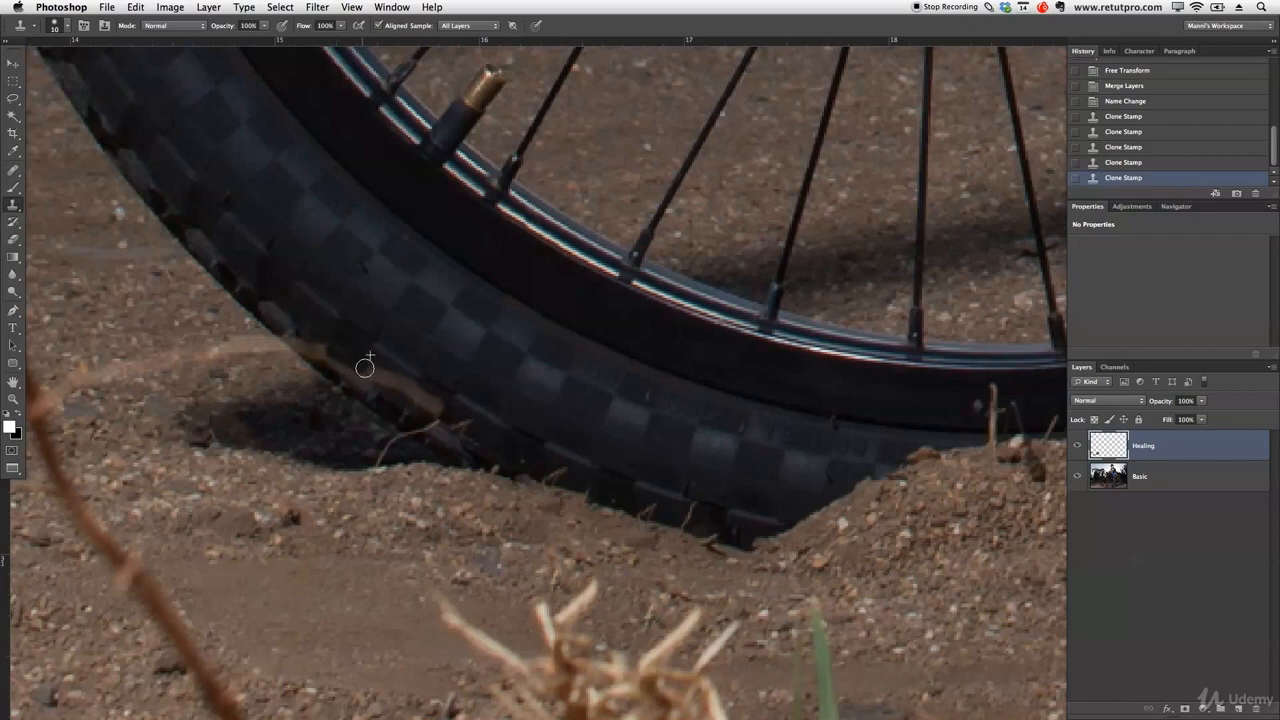
# Step: Clone dark tread over the remaining pale and reddish twig along the front tyre's lower edge
pyautogui.moveTo(357, 360)
pyautogui.mouseDown()
pyautogui.moveTo(402, 386)
pyautogui.moveTo(394, 372)
pyautogui.moveTo(380, 382)
pyautogui.mouseUp()
pyautogui.press('super+z')
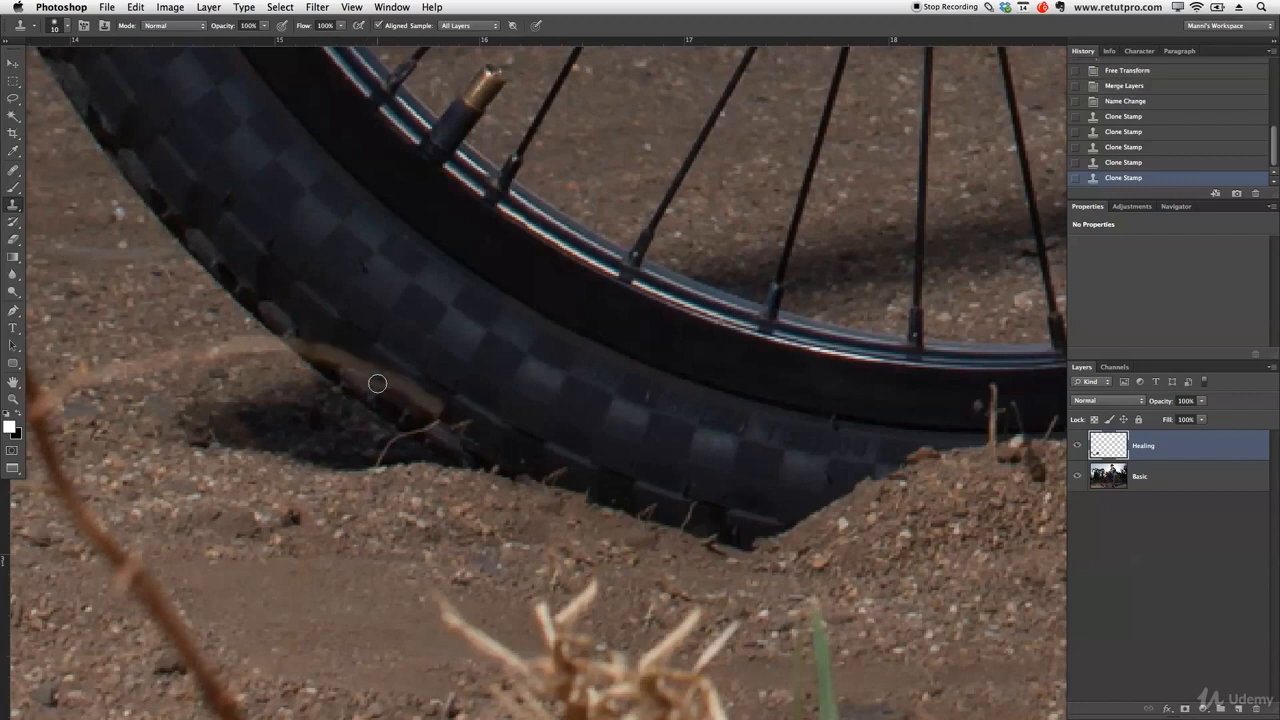
pyautogui.moveTo(436, 400); pyautogui.dragTo(429, 397)
pyautogui.click(430, 393)
pyautogui.click(443, 400)
pyautogui.moveTo(443, 400); pyautogui.dragTo(416, 403)
pyautogui.keyDown('alt'); pyautogui.click(337, 322); pyautogui.keyUp('alt')
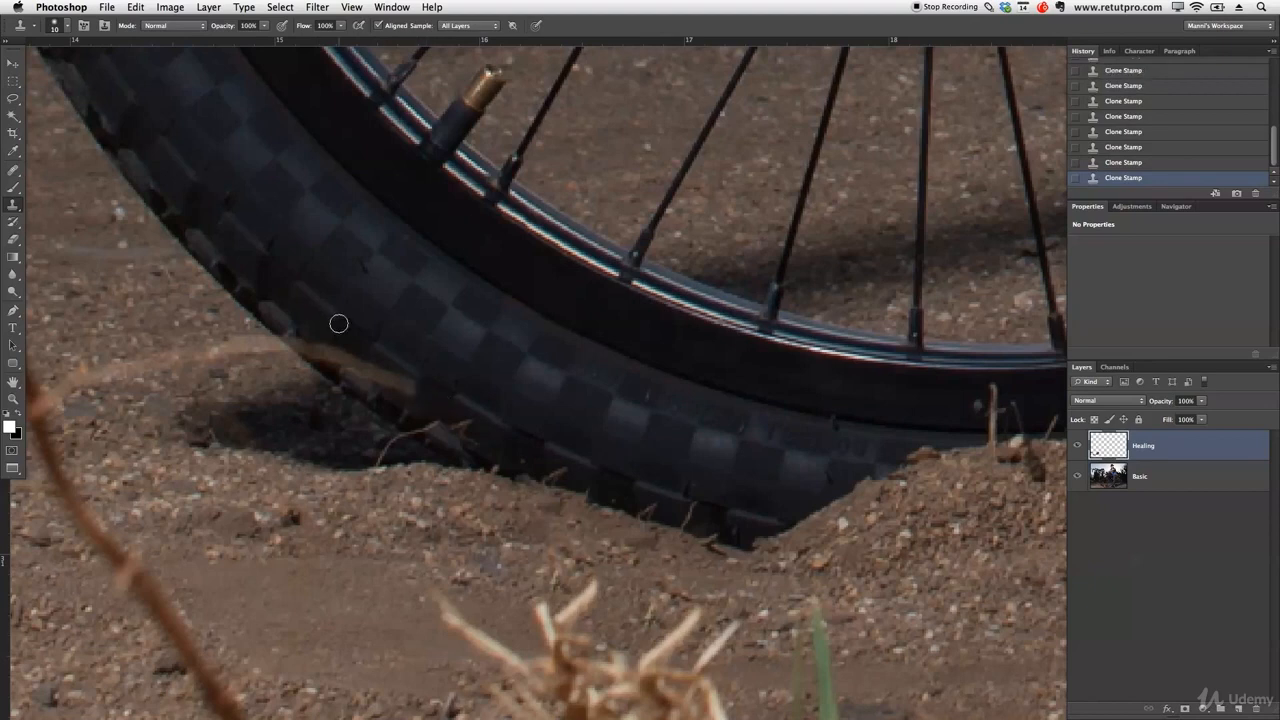
pyautogui.moveTo(414, 383)
pyautogui.mouseDown()
pyautogui.moveTo(380, 366)
pyautogui.moveTo(402, 392)
pyautogui.moveTo(341, 347)
pyautogui.moveTo(346, 357)
pyautogui.moveTo(308, 357)
pyautogui.moveTo(318, 362)
pyautogui.mouseUp()
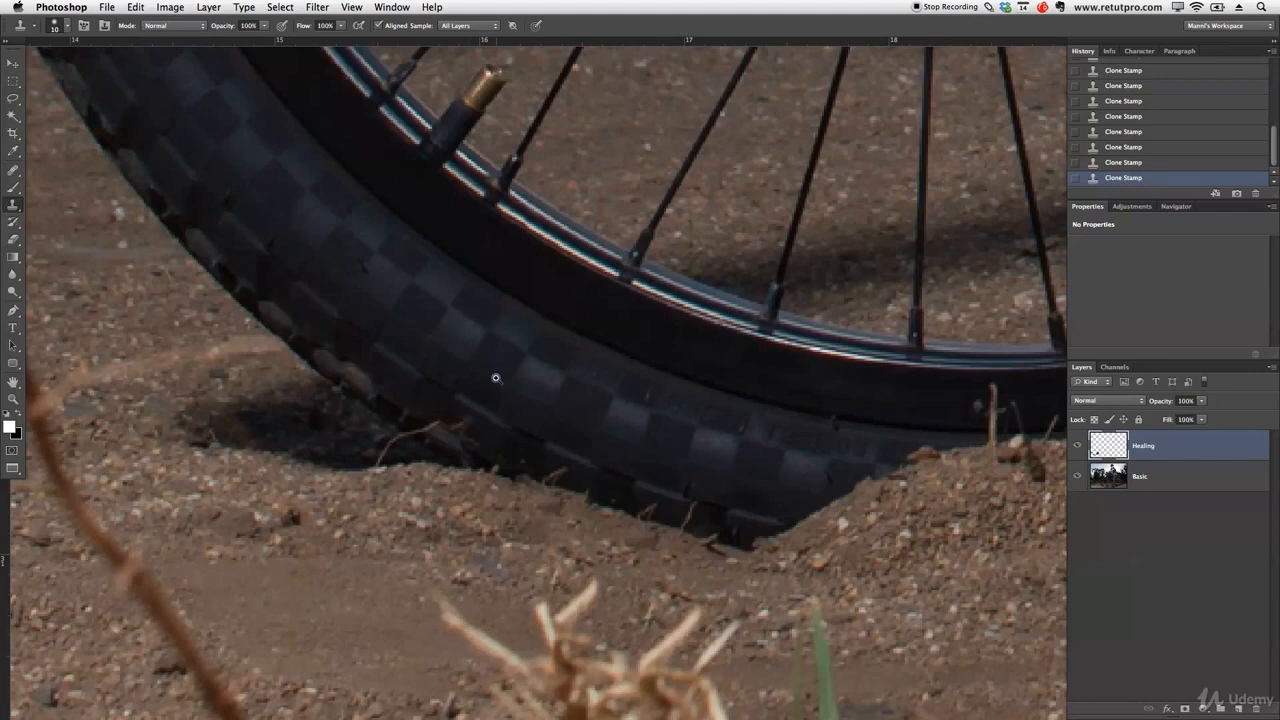
# Step: Clone out the long reddish stick on the sand in front of the front wheel with a 45 px brush
pyautogui.moveTo(573, 440); pyautogui.dragTo(504, 438)
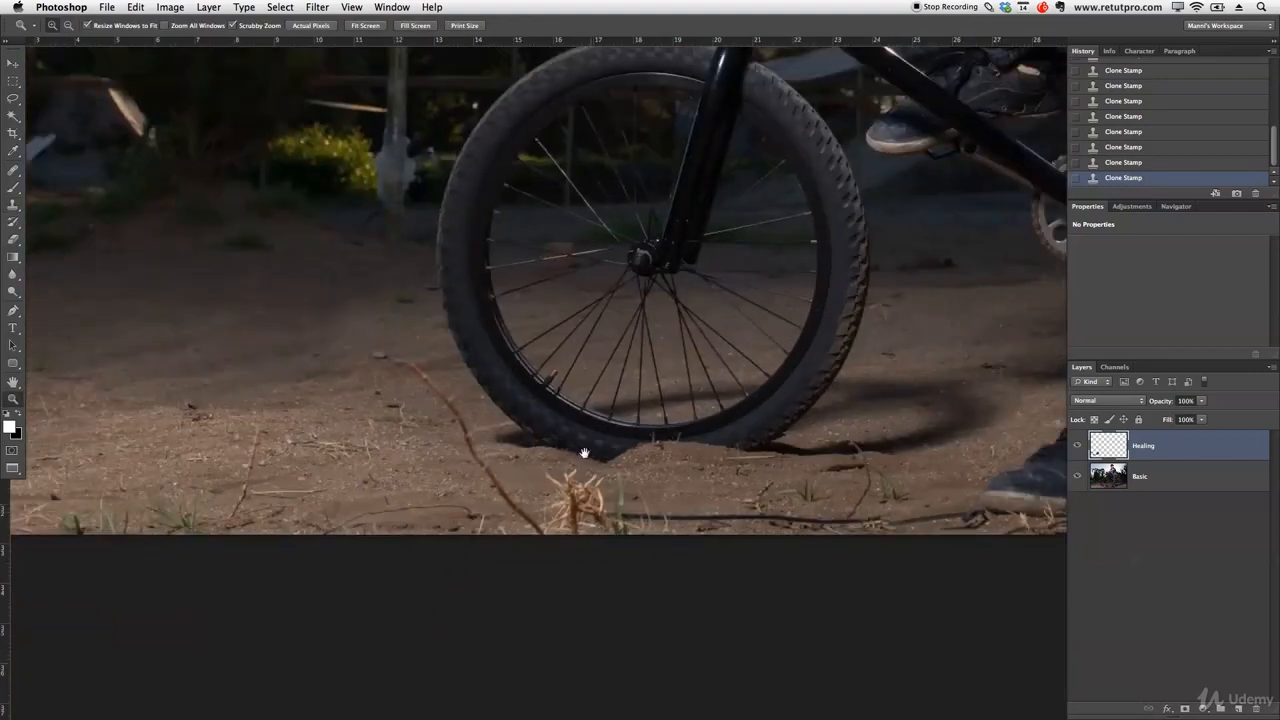
pyautogui.moveTo(668, 453); pyautogui.dragTo(608, 451)
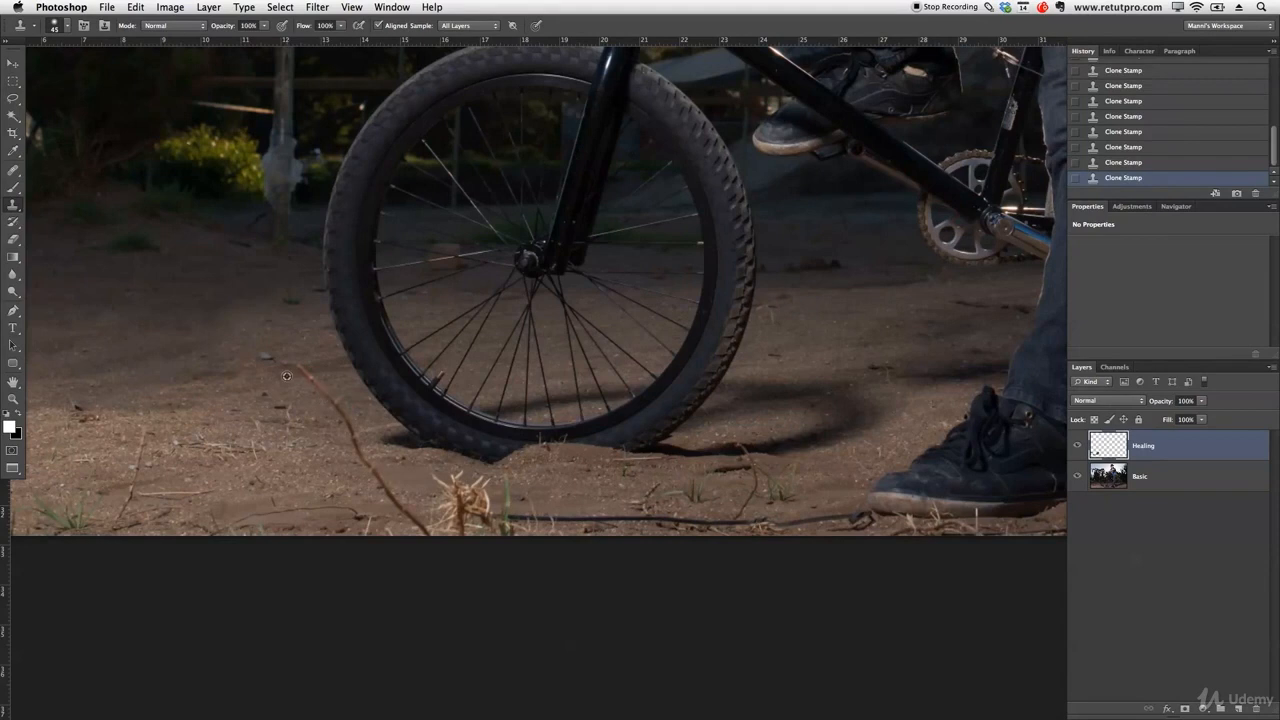
pyautogui.moveTo(299, 369); pyautogui.dragTo(427, 537)
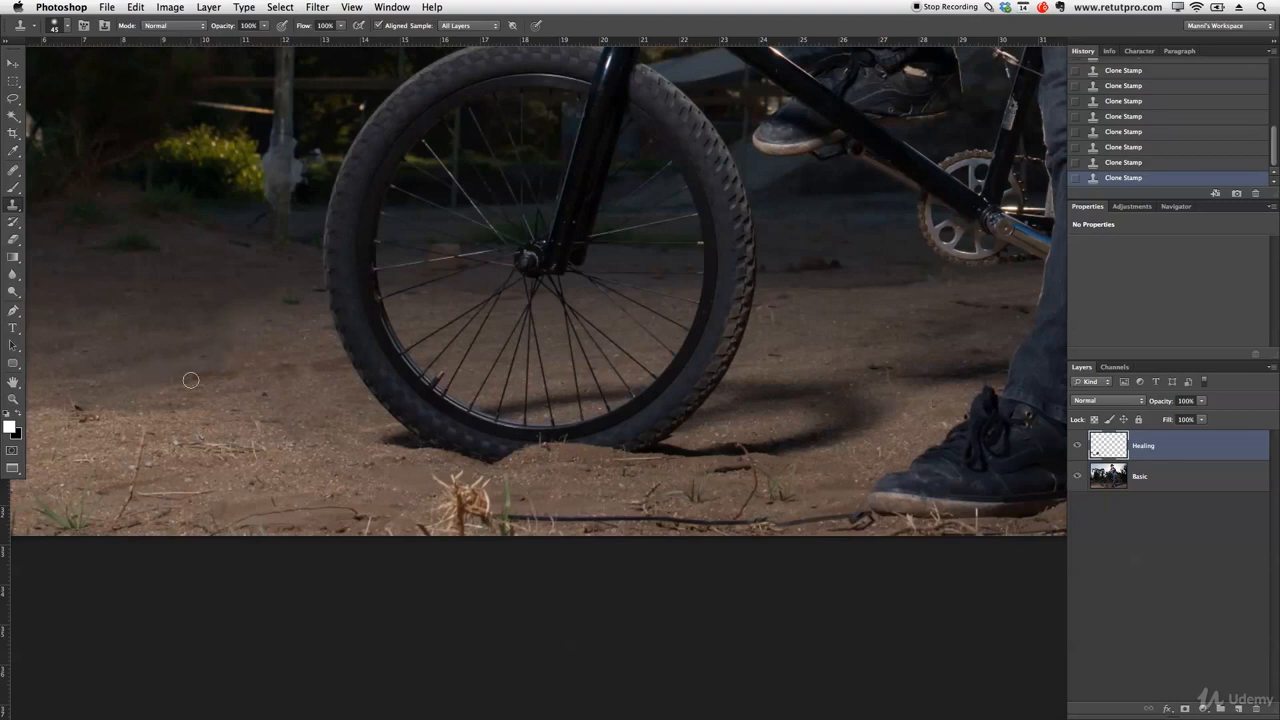
# Step: Clone out the dry weed behind the rear wheel and the upright stalk near the photo's lower corner
pyautogui.hscroll(5, 652, 449)
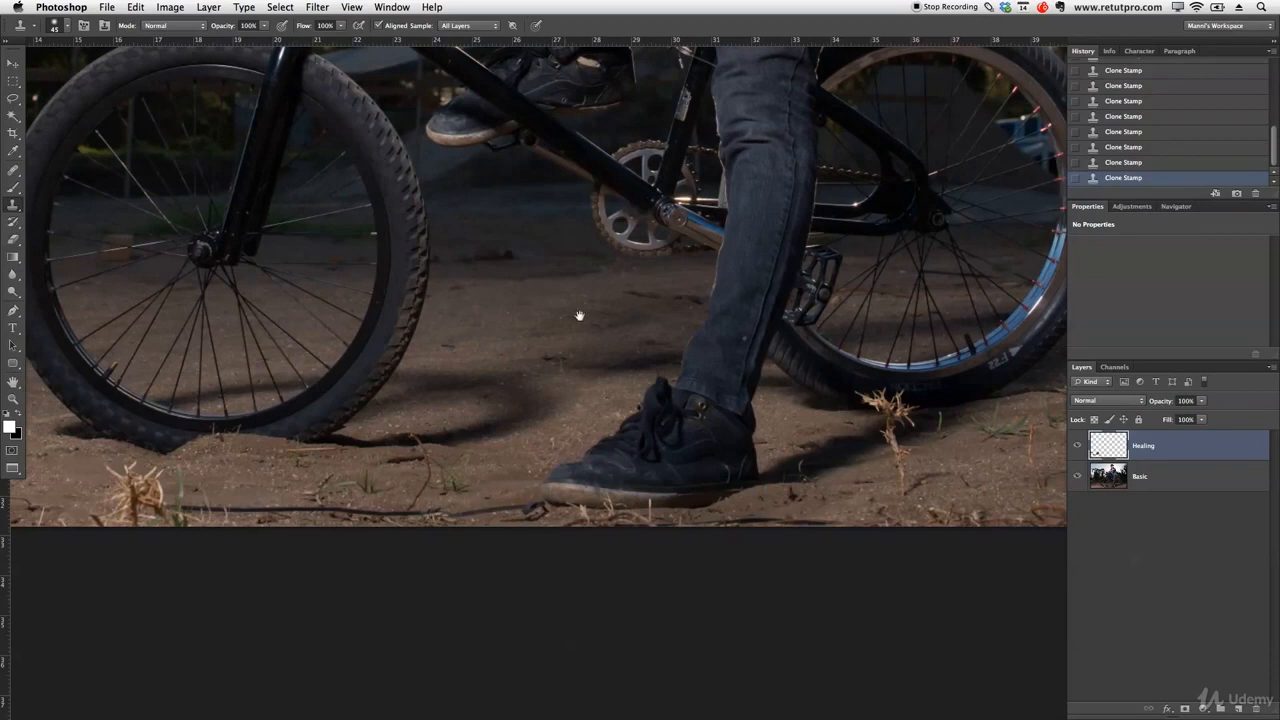
pyautogui.hscroll(5, 579, 316)
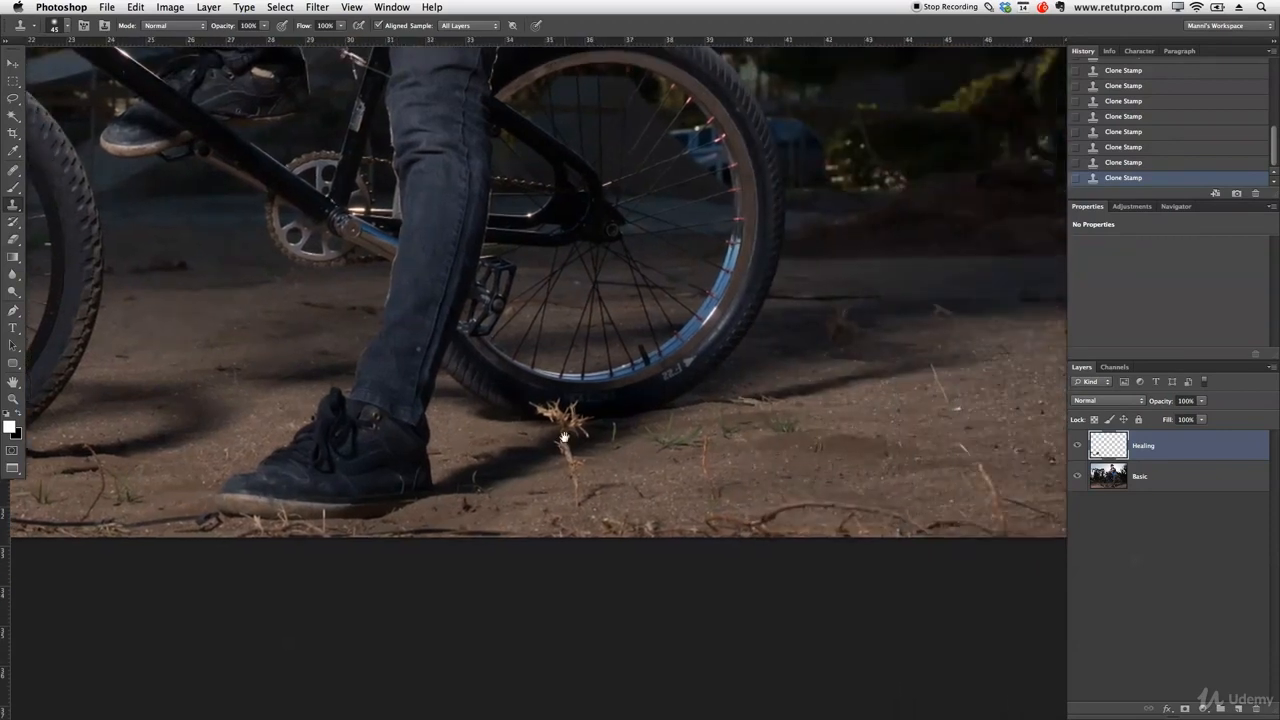
pyautogui.hscroll(5, 737, 380)
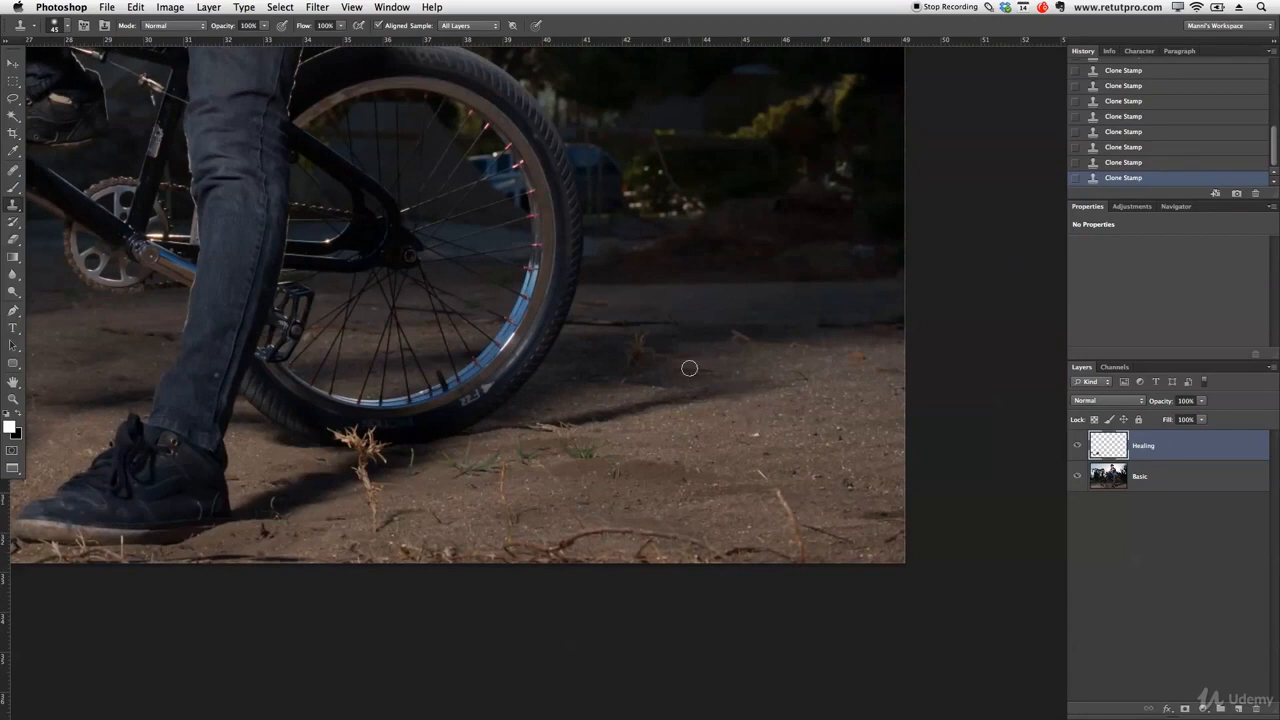
pyautogui.moveTo(632, 366)
pyautogui.mouseDown()
pyautogui.moveTo(643, 340)
pyautogui.moveTo(677, 360)
pyautogui.moveTo(608, 366)
pyautogui.moveTo(673, 344)
pyautogui.mouseUp()
pyautogui.keyDown('alt'); pyautogui.click(601, 365); pyautogui.keyUp('alt')
pyautogui.moveTo(774, 490)
pyautogui.mouseDown()
pyautogui.moveTo(789, 517)
pyautogui.moveTo(800, 487)
pyautogui.moveTo(798, 546)
pyautogui.mouseUp()
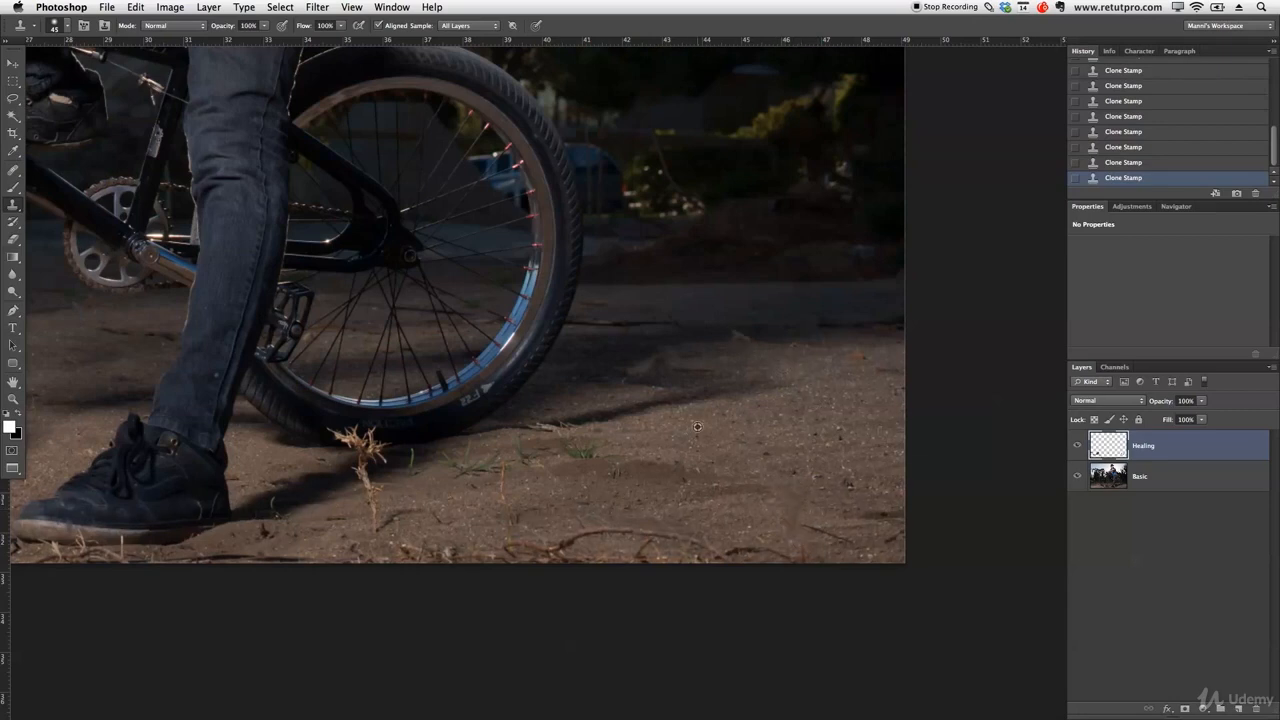
# Step: Clone out the small twig and leftover marks on the shaded sand behind the rear wheel
pyautogui.keyDown('alt'); pyautogui.click(691, 343); pyautogui.keyUp('alt')
pyautogui.moveTo(732, 331); pyautogui.dragTo(741, 336)
pyautogui.moveTo(657, 452); pyautogui.dragTo(709, 443)
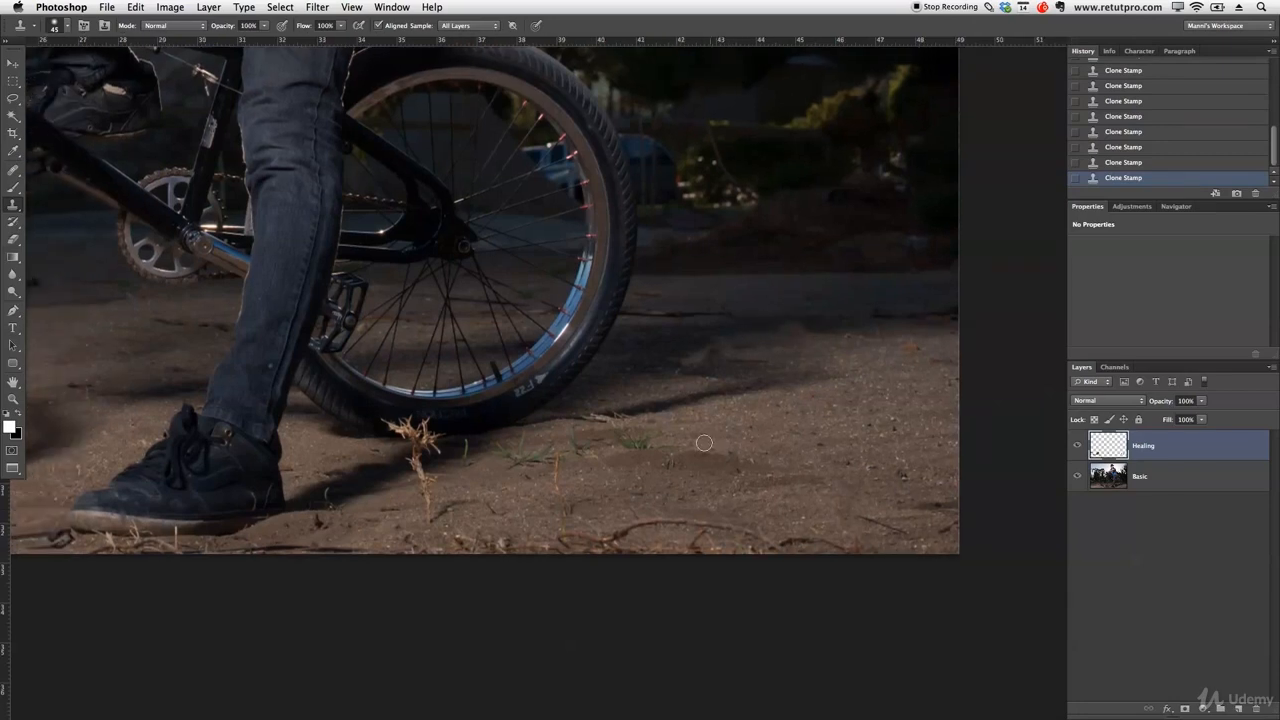
pyautogui.keyDown('alt'); pyautogui.click(756, 326); pyautogui.keyUp('alt')
pyautogui.moveTo(789, 329); pyautogui.dragTo(799, 327)
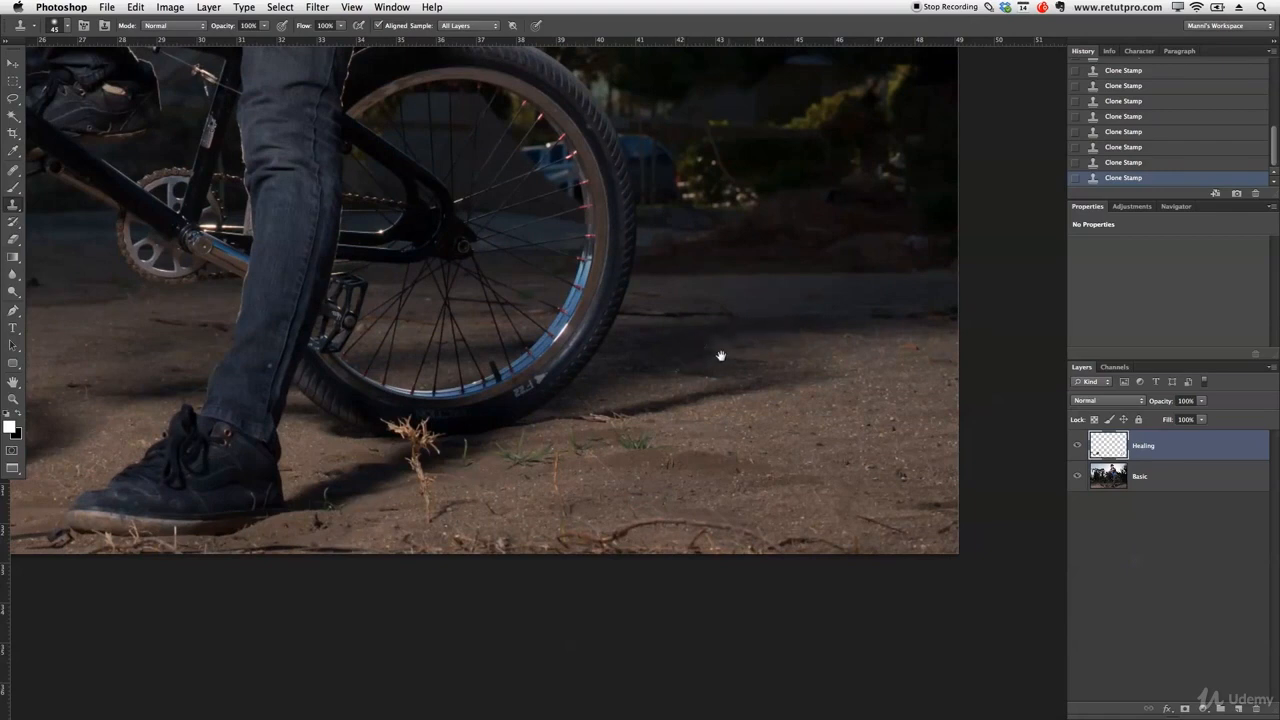
# Step: Clone out the light spot beside the seam on the rider's lower trouser leg with a smaller brush
pyautogui.moveTo(548, 509); pyautogui.dragTo(606, 465)
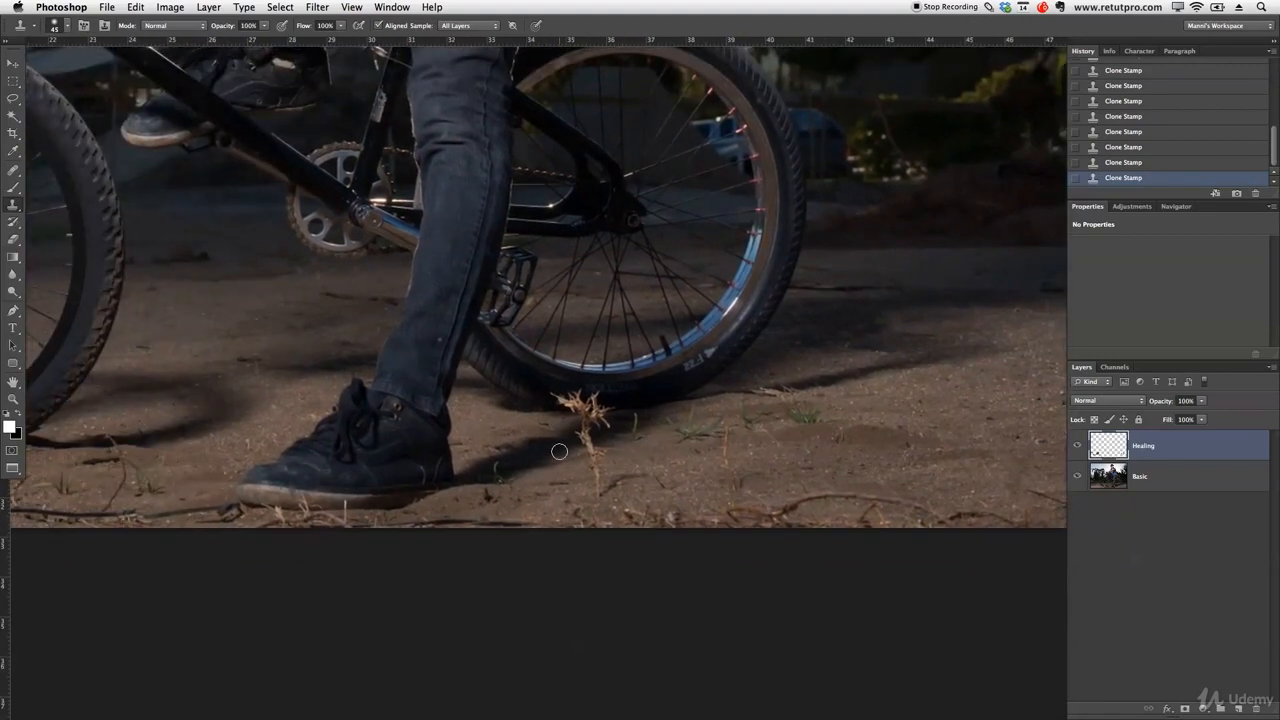
pyautogui.press('z')
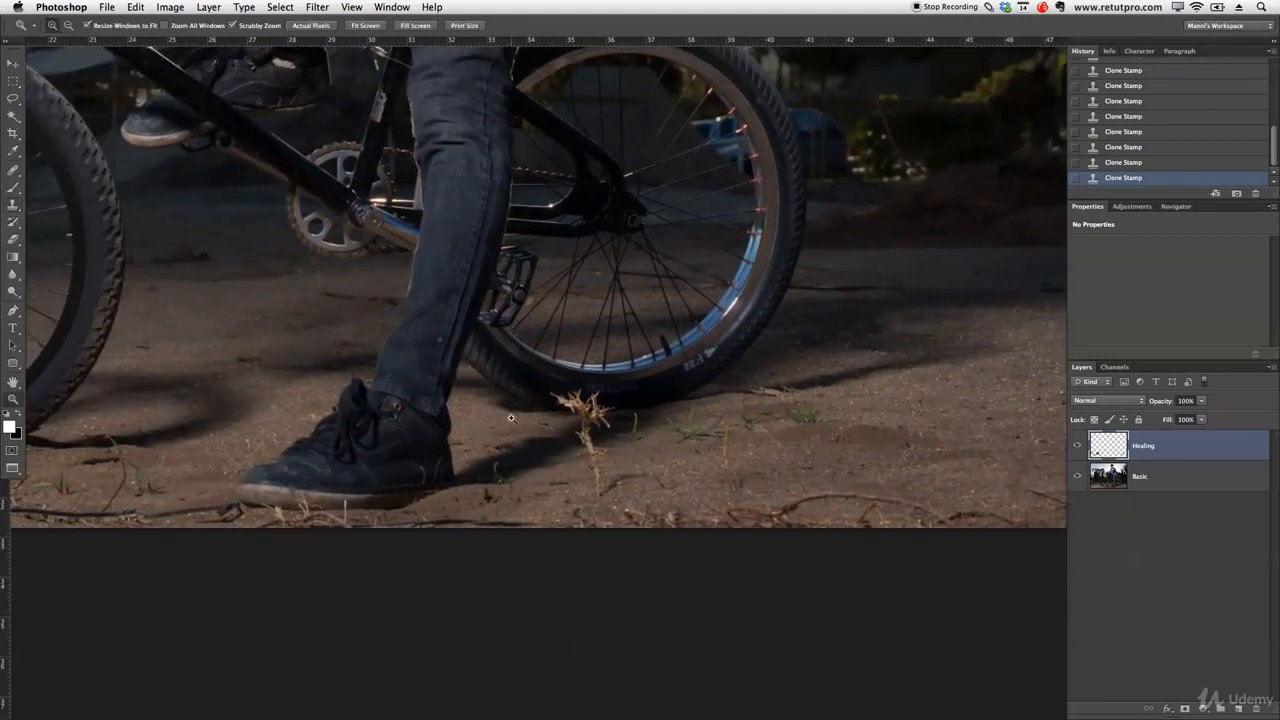
pyautogui.moveTo(439, 322); pyautogui.dragTo(503, 337)
pyautogui.press('s')
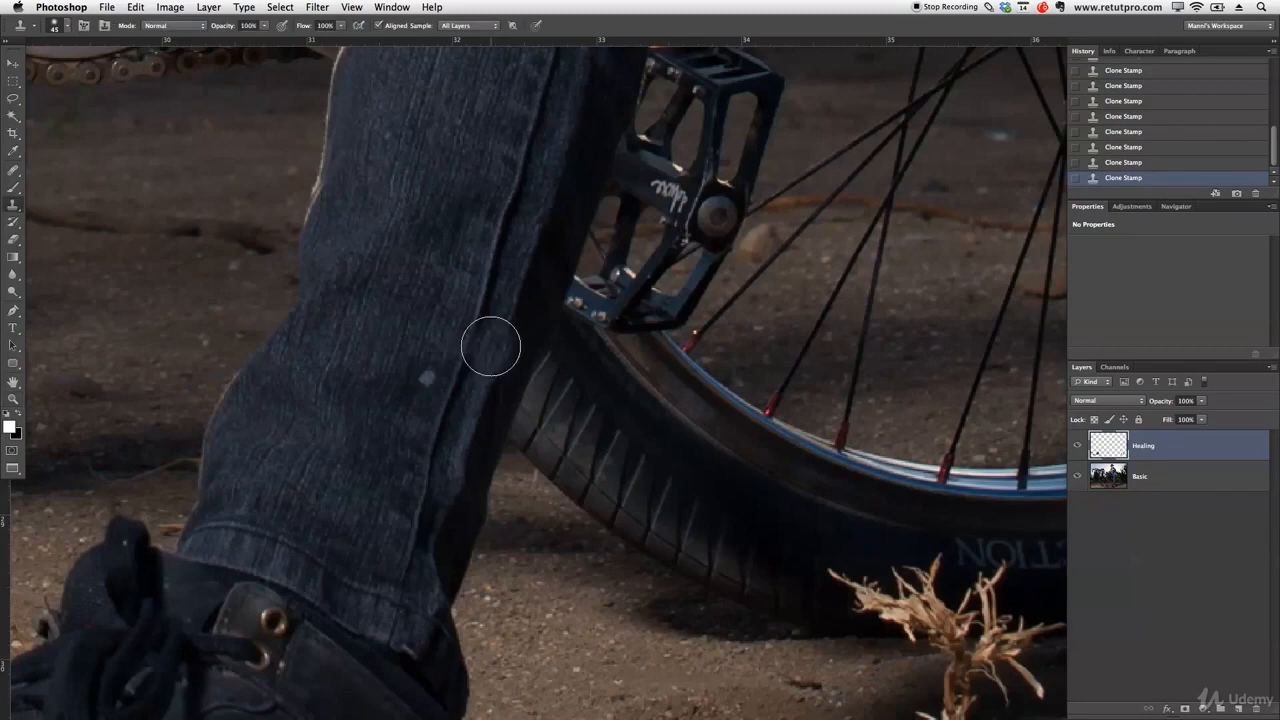
pyautogui.press('[')
pyautogui.click(425, 374)
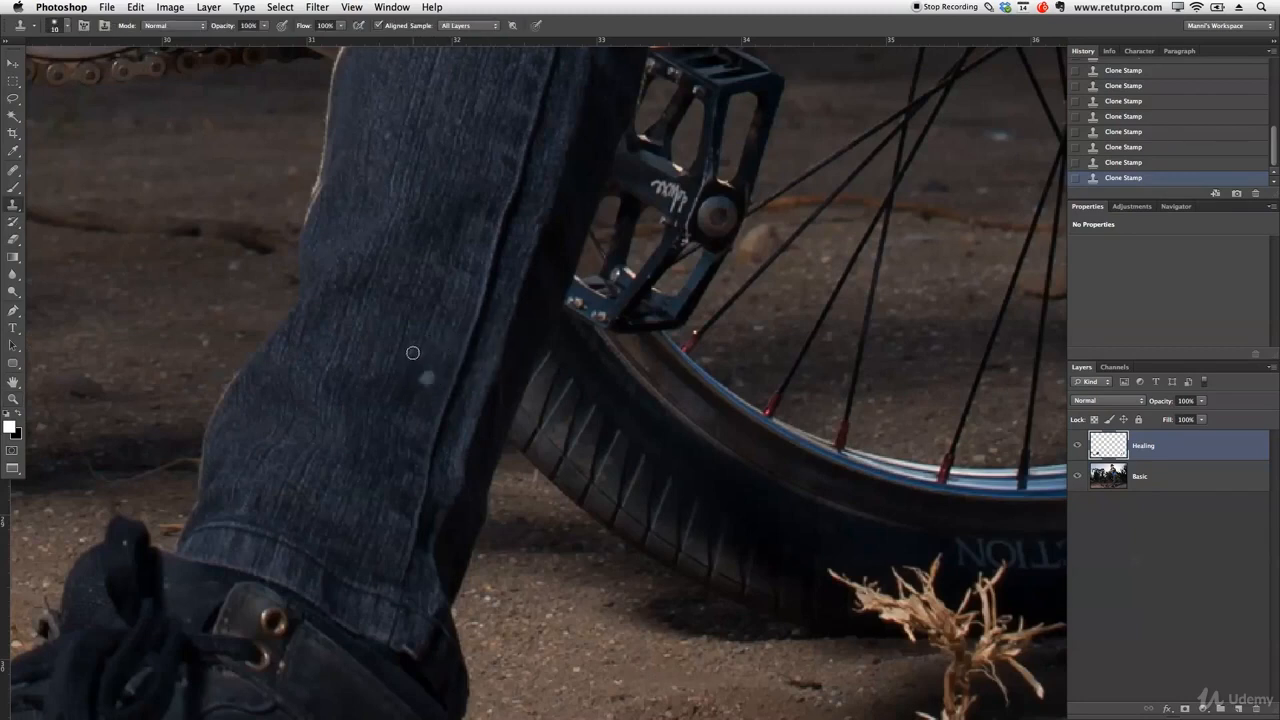
pyautogui.click(424, 377)
pyautogui.click(429, 387)
pyautogui.keyDown('alt'); pyautogui.click(420, 356); pyautogui.keyUp('alt')
pyautogui.click(431, 376)
# Step: Clone out the light specks on the jeans at the raised knee and on the thigh
pyautogui.moveTo(480, 277); pyautogui.dragTo(481, 629)
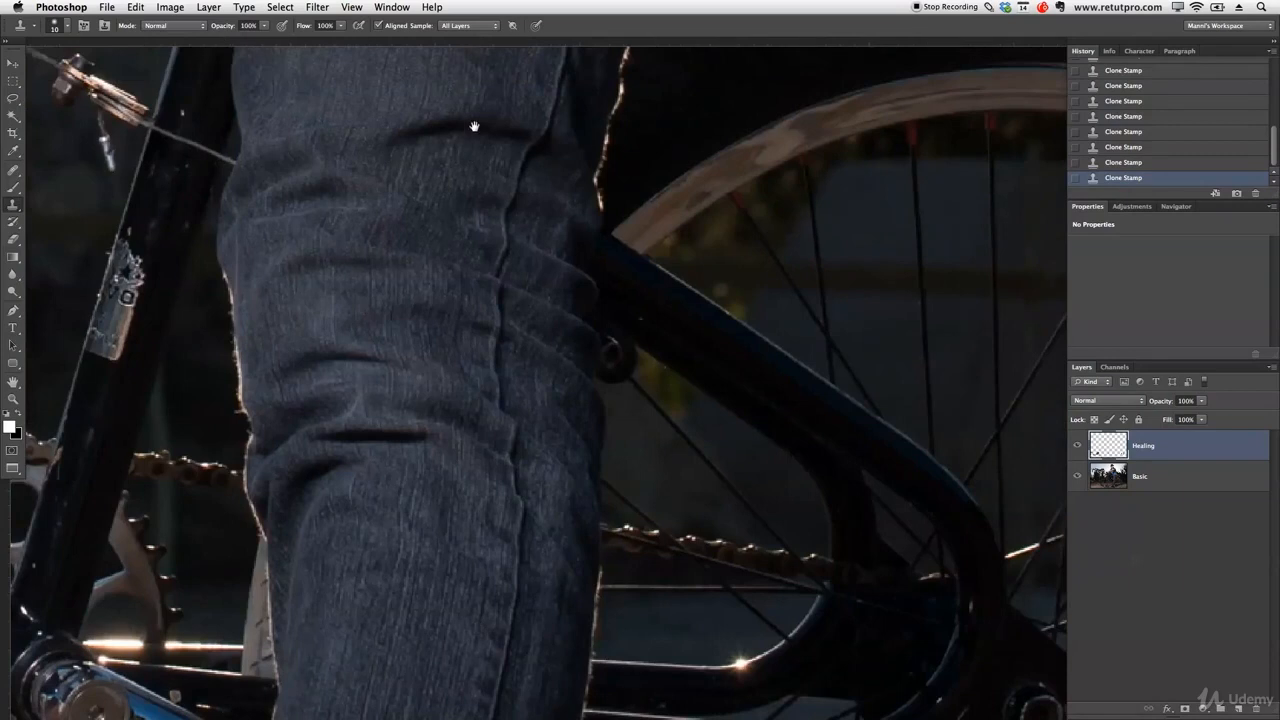
pyautogui.moveTo(474, 126); pyautogui.dragTo(491, 517)
pyautogui.moveTo(505, 255); pyautogui.dragTo(510, 545)
pyautogui.moveTo(497, 262); pyautogui.dragTo(498, 384)
pyautogui.moveTo(506, 209); pyautogui.dragTo(514, 611)
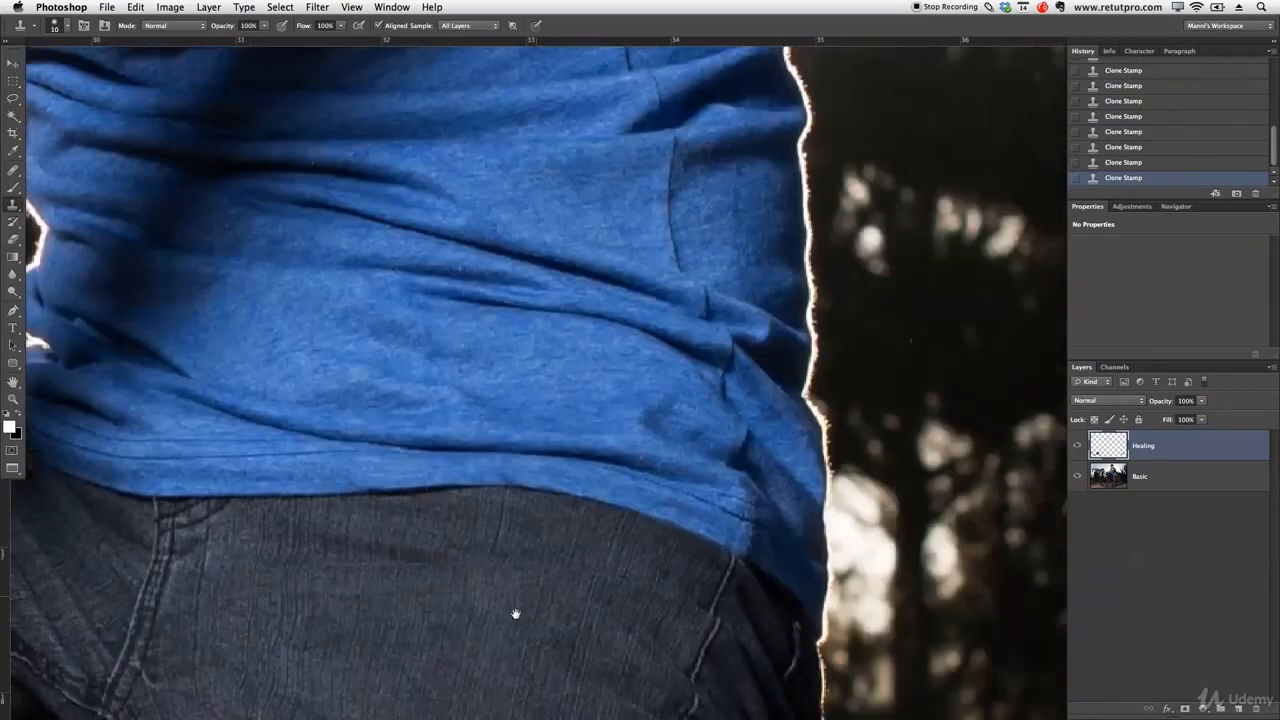
pyautogui.moveTo(489, 511); pyautogui.dragTo(904, 355)
pyautogui.moveTo(131, 555); pyautogui.dragTo(571, 428)
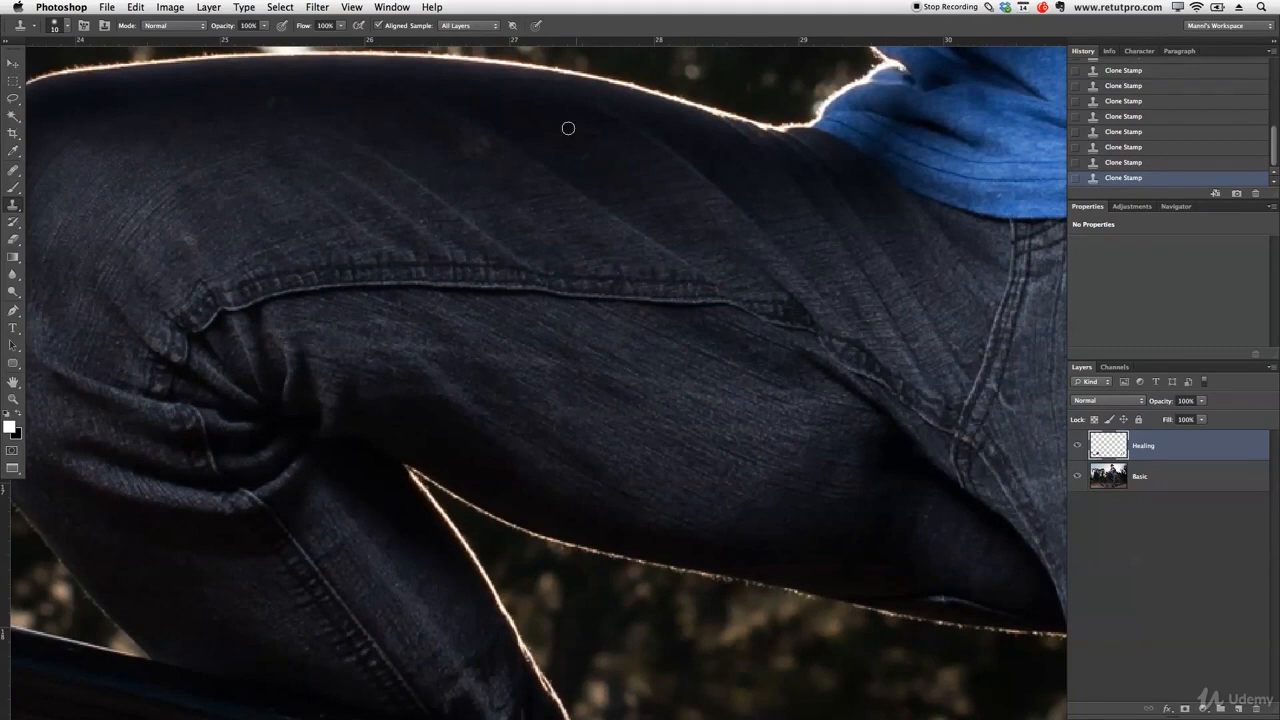
pyautogui.keyDown('alt'); pyautogui.click(168, 220); pyautogui.keyUp('alt')
pyautogui.moveTo(180, 240); pyautogui.dragTo(199, 241)
pyautogui.keyDown('alt'); pyautogui.click(204, 212); pyautogui.keyUp('alt')
pyautogui.moveTo(371, 91); pyautogui.dragTo(380, 251)
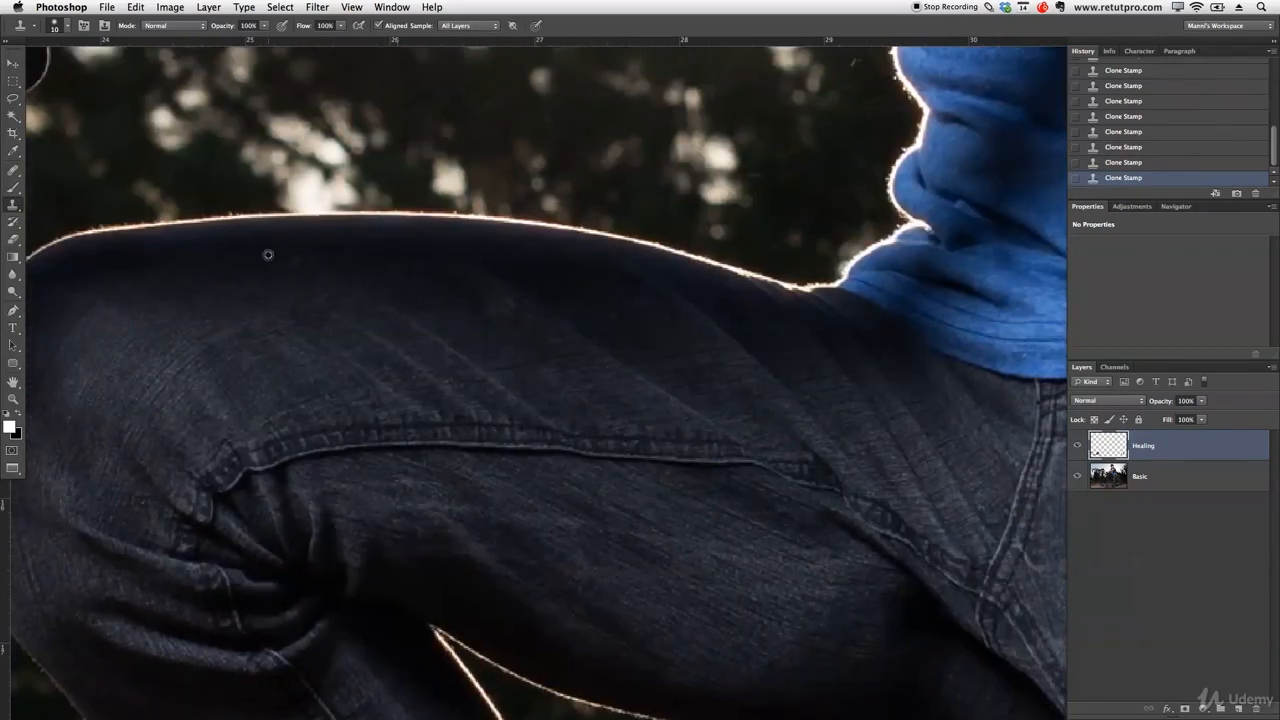
pyautogui.keyDown('alt'); pyautogui.click(529, 332); pyautogui.keyUp('alt')
pyautogui.moveTo(495, 309); pyautogui.dragTo(510, 310)
# Step: Heal the moles and dark spots on the rider's upper arm with a small Healing Brush
pyautogui.moveTo(686, 358); pyautogui.dragTo(593, 703)
pyautogui.moveTo(620, 314); pyautogui.dragTo(650, 521)
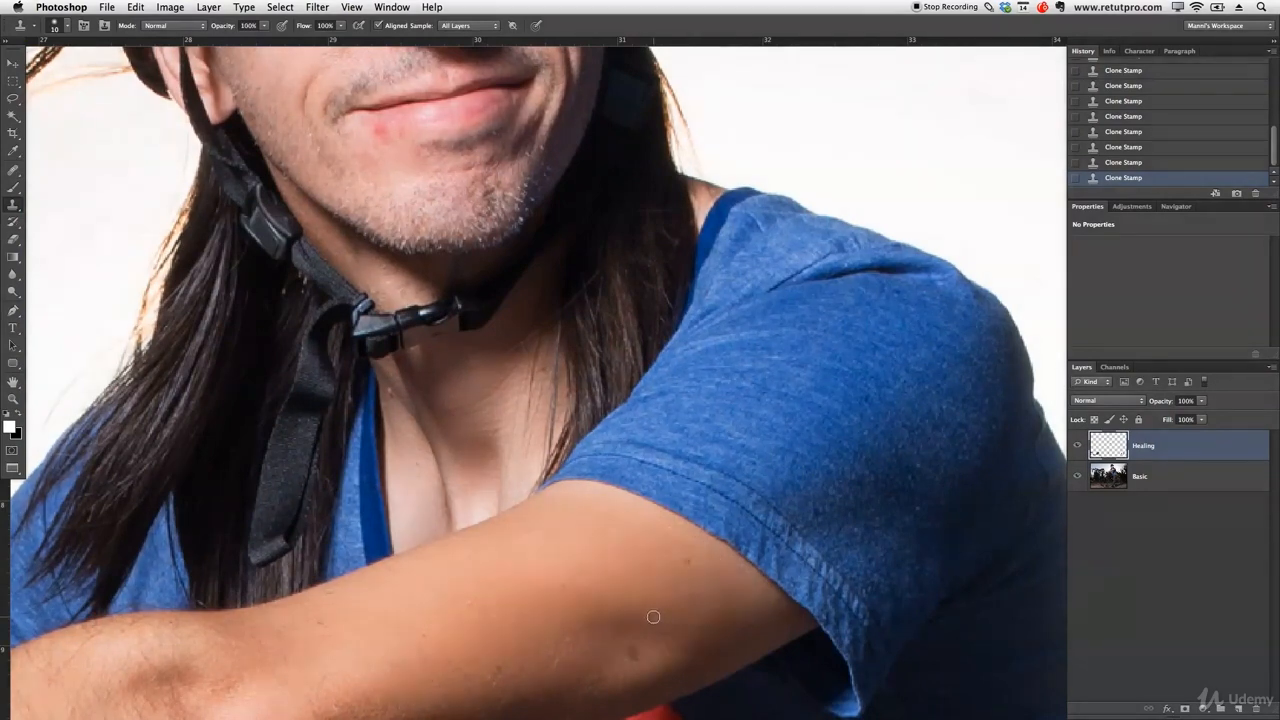
pyautogui.press('j')
pyautogui.press('[')
pyautogui.press('[')
pyautogui.press('[')
pyautogui.press('[')
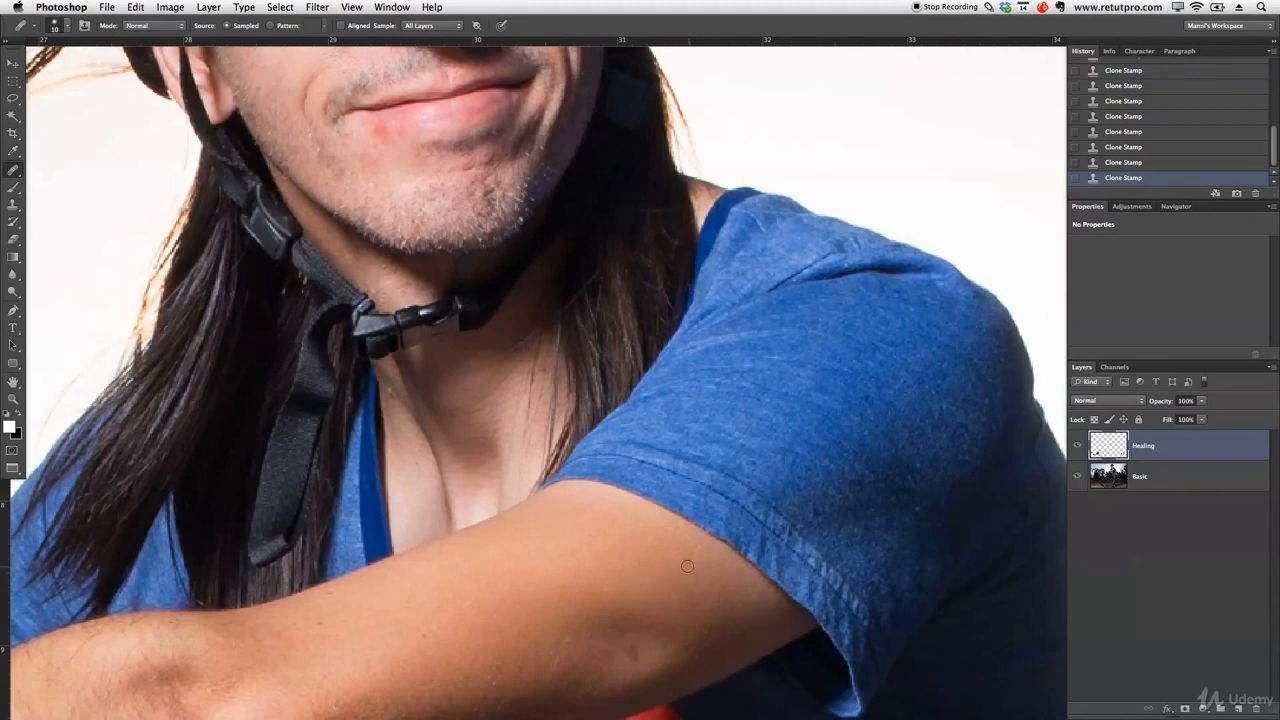
pyautogui.click(677, 594)
pyautogui.click(616, 624)
pyautogui.click(560, 597)
pyautogui.click(491, 672)
pyautogui.click(467, 592)
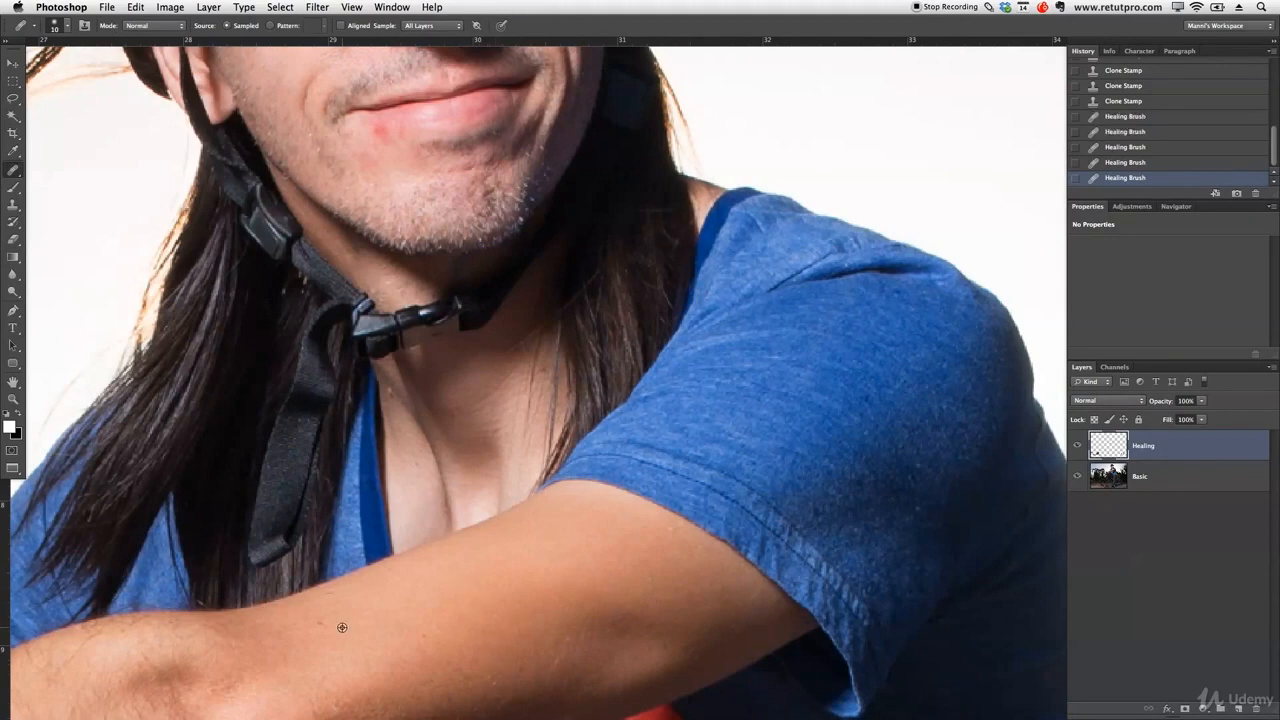
pyautogui.click(329, 597)
pyautogui.click(334, 600)
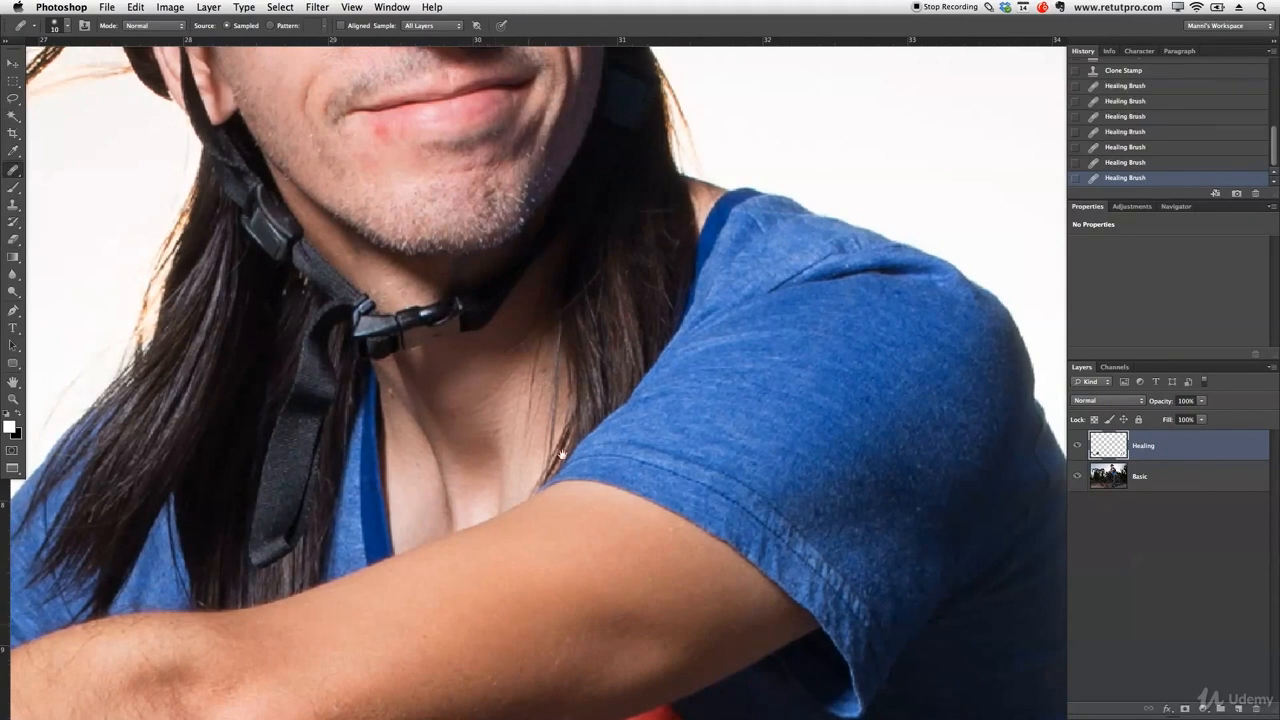
# Step: Heal the red blemishes below the corner of the rider's mouth and touch up the chin
pyautogui.scroll(5, 552, 459)
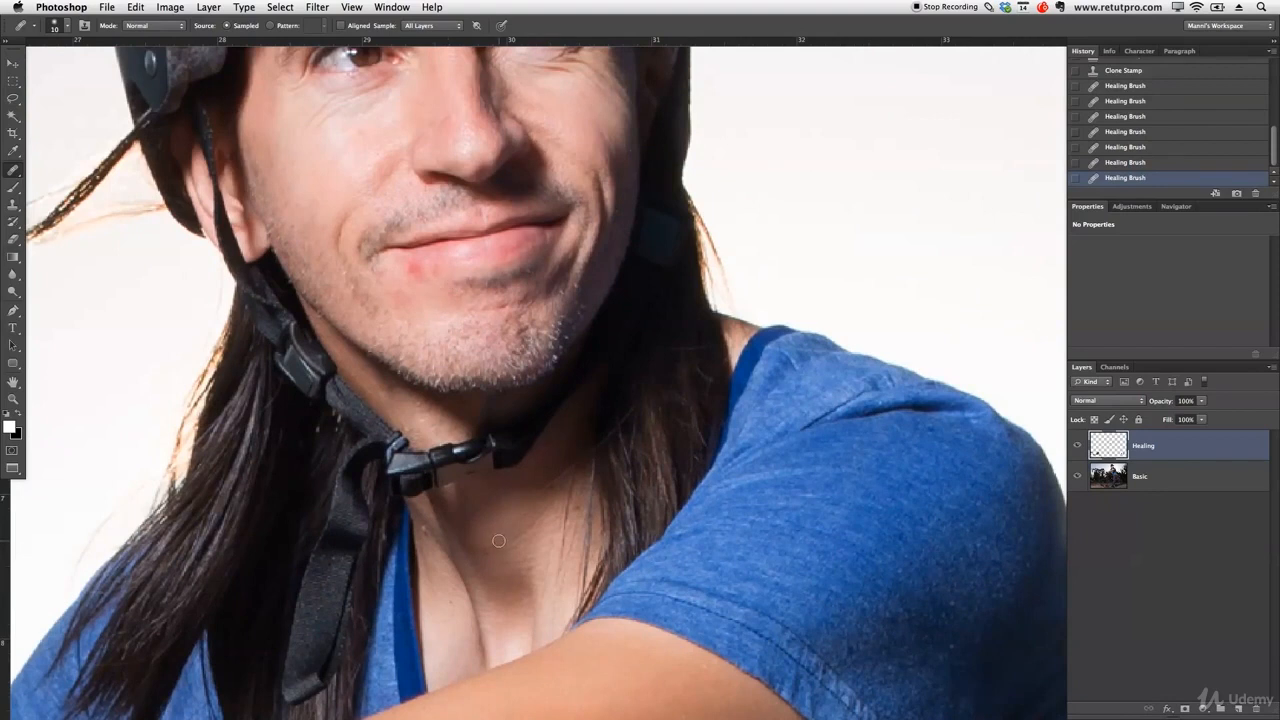
pyautogui.scroll(5, 486, 553)
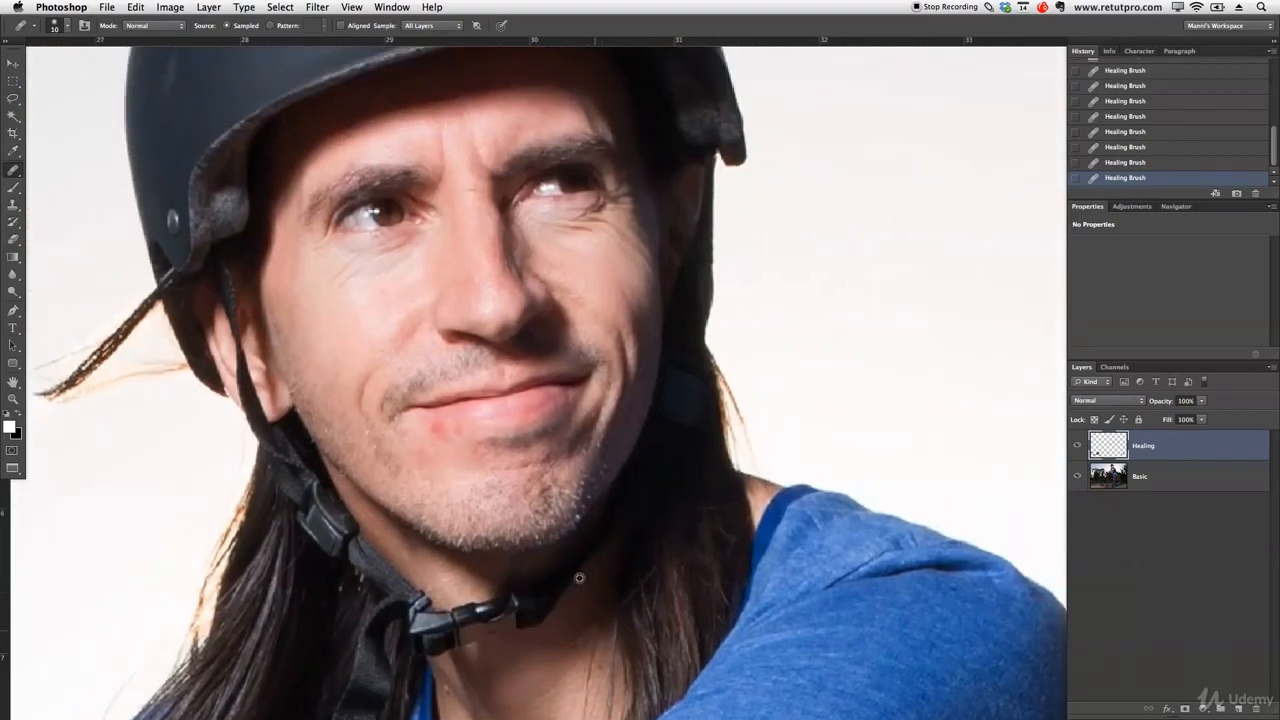
pyautogui.keyDown('alt'); pyautogui.click(440, 434); pyautogui.keyUp('alt')
pyautogui.click(427, 421)
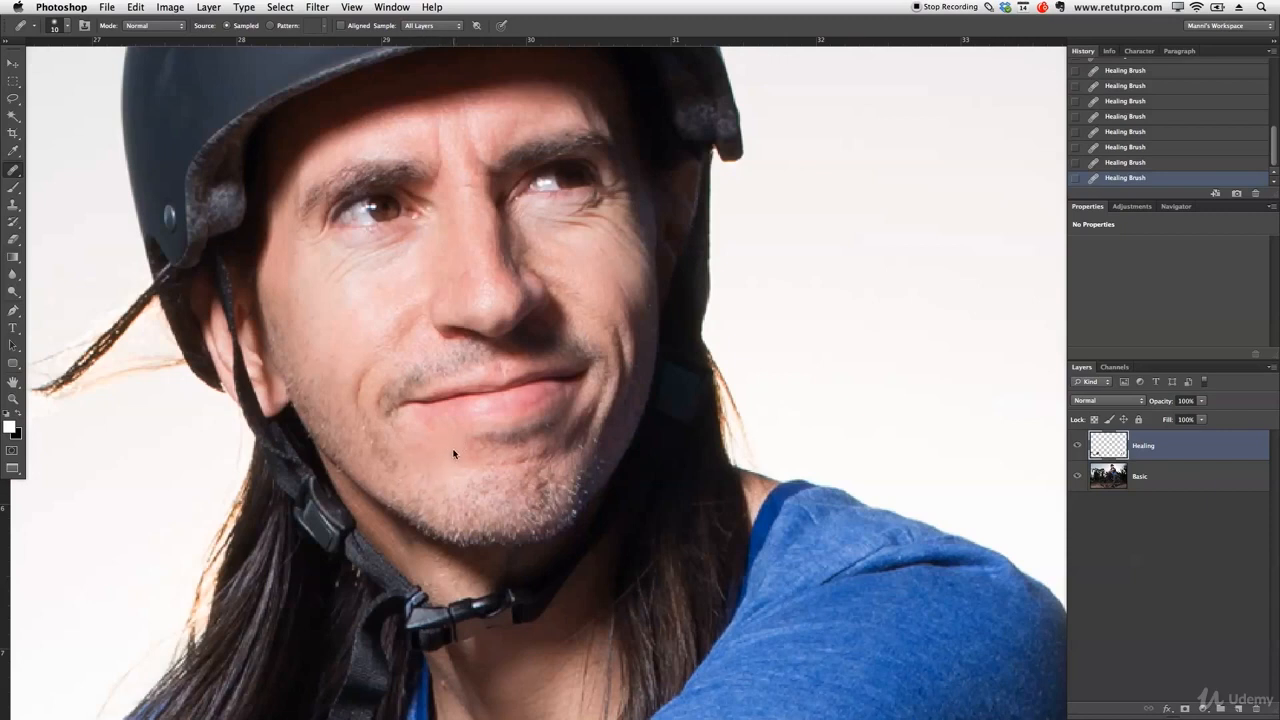
pyautogui.moveTo(487, 463); pyautogui.dragTo(499, 467)
# Step: Heal the scuffs and light marks on the helmet around the vent beside the ABUS logo and down its outer side
pyautogui.hscroll(3, 546, 440)
pyautogui.hscroll(3, 546, 440)
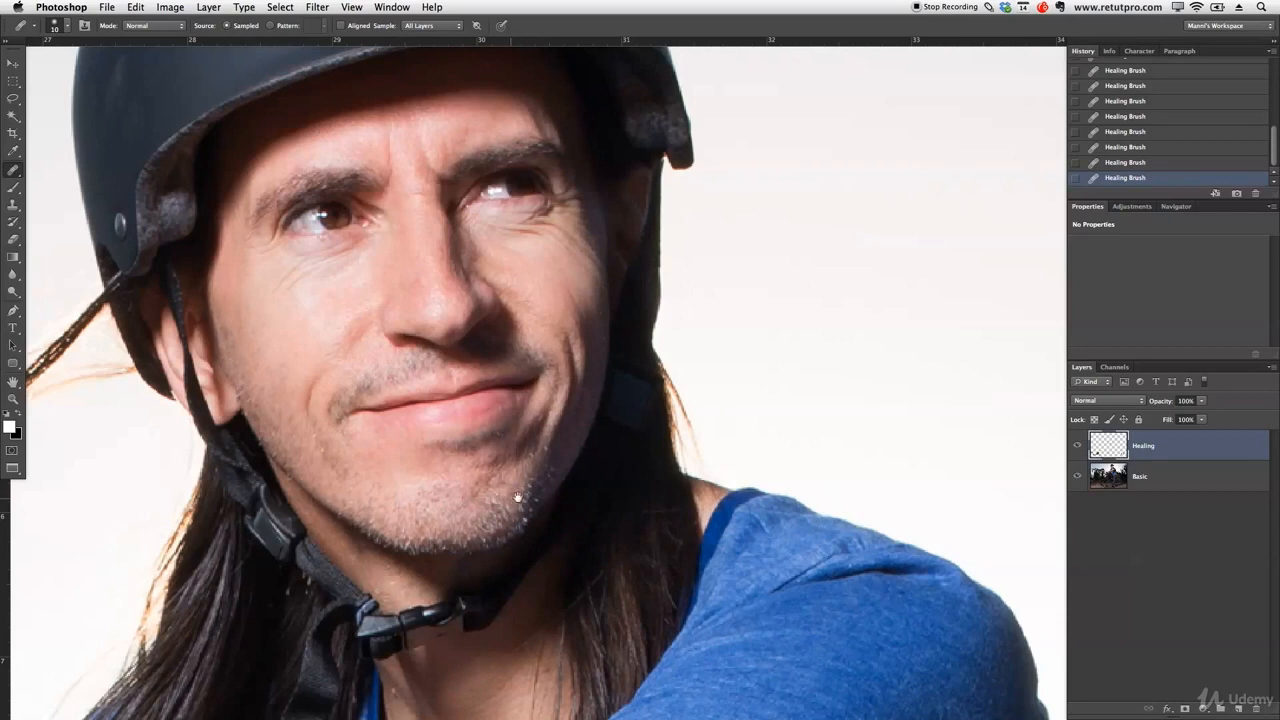
pyautogui.moveTo(530, 432); pyautogui.dragTo(509, 514)
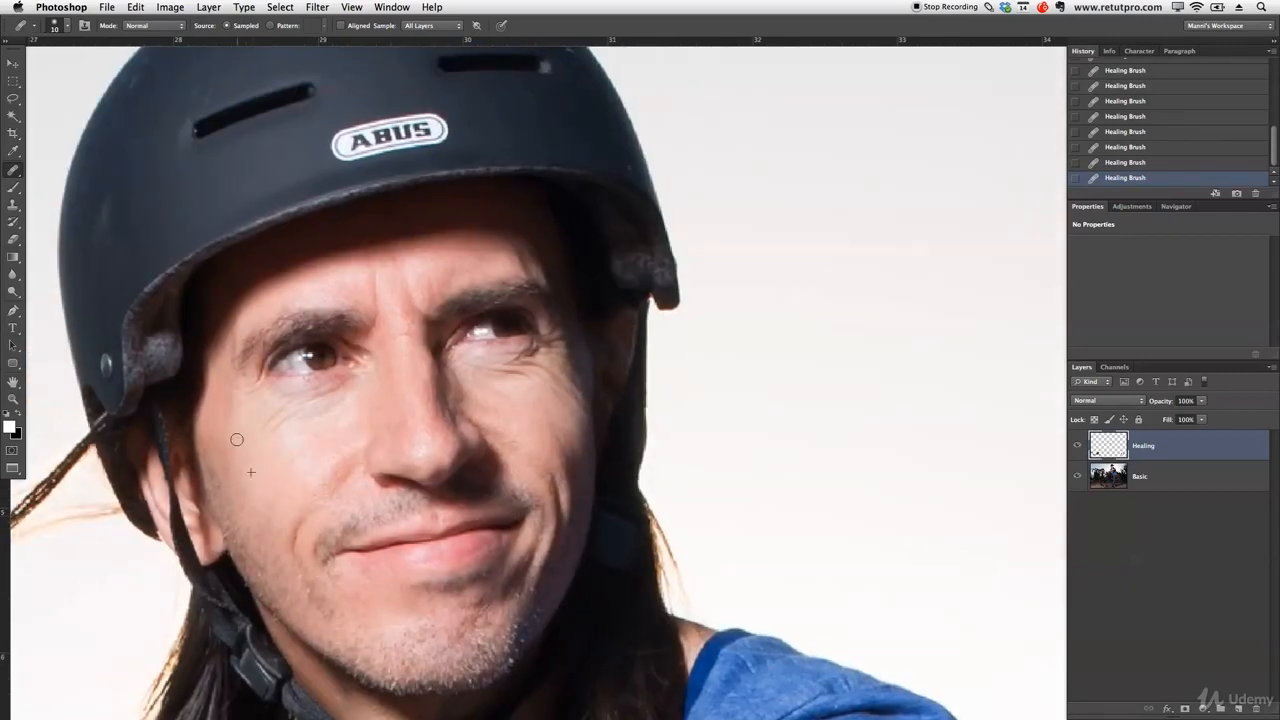
pyautogui.moveTo(498, 423); pyautogui.dragTo(463, 426)
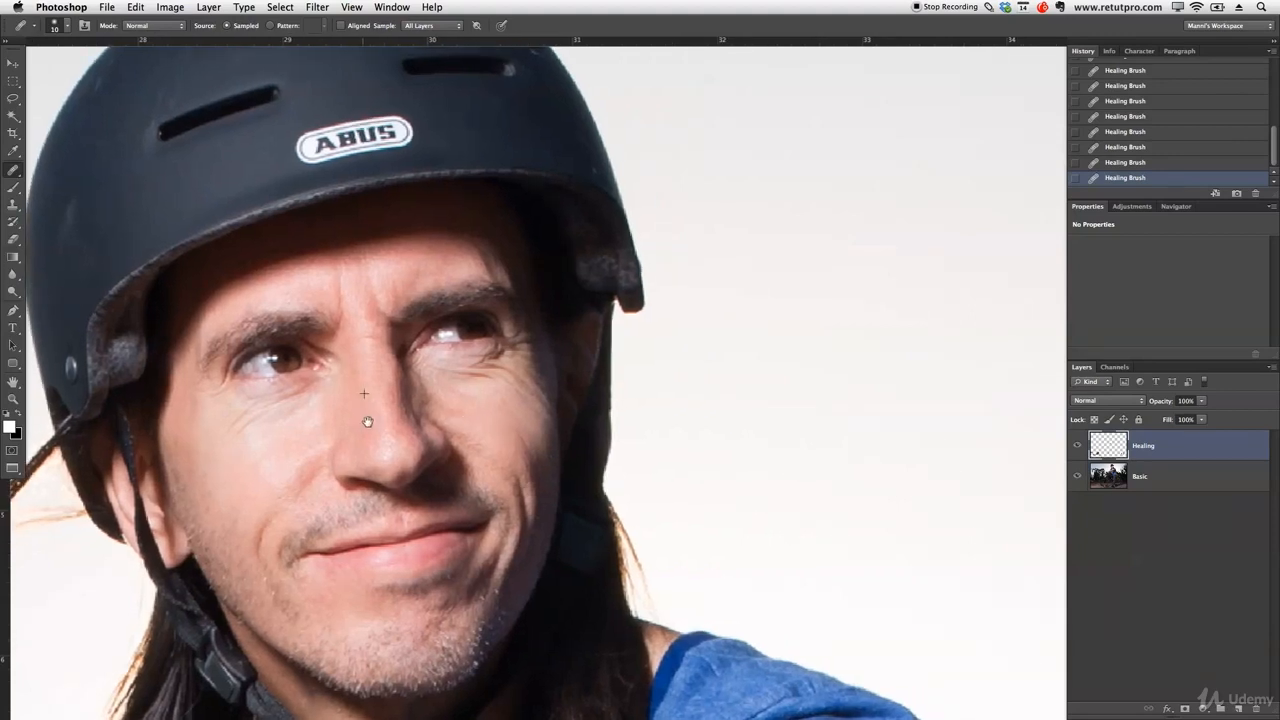
pyautogui.moveTo(434, 289); pyautogui.dragTo(546, 461)
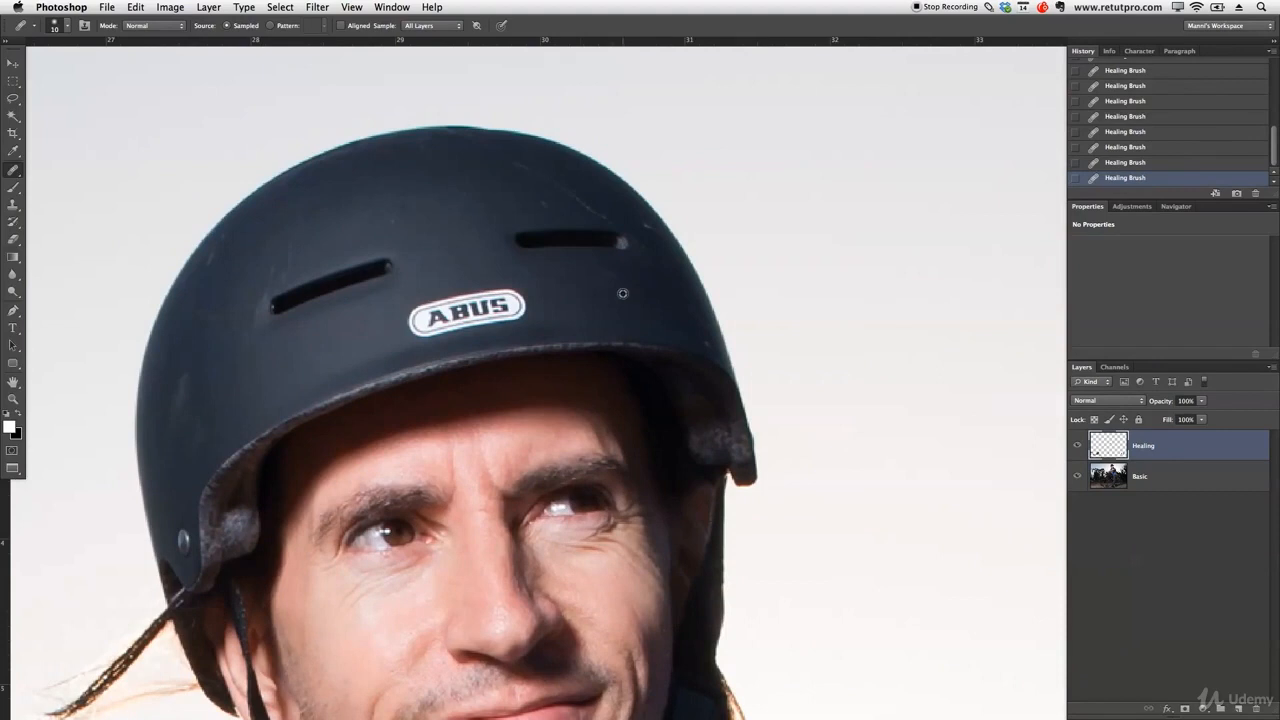
pyautogui.keyDown('alt'); pyautogui.click(278, 249); pyautogui.keyUp('alt')
pyautogui.moveTo(272, 273); pyautogui.dragTo(261, 284)
pyautogui.moveTo(183, 382); pyautogui.dragTo(181, 384)
pyautogui.click(213, 400)
pyautogui.moveTo(198, 443)
pyautogui.mouseDown()
pyautogui.moveTo(209, 389)
pyautogui.moveTo(221, 426)
pyautogui.moveTo(207, 455)
pyautogui.mouseUp()
pyautogui.click(200, 318)
pyautogui.keyDown('alt'); pyautogui.click(214, 327); pyautogui.keyUp('alt')
pyautogui.click(219, 318)
pyautogui.keyDown('alt'); pyautogui.click(235, 308); pyautogui.keyUp('alt')
pyautogui.click(234, 290)
pyautogui.click(197, 294)
# Step: Heal the scratches and specks above, beside and below the helmet's other vent
pyautogui.moveTo(469, 197); pyautogui.dragTo(340, 238)
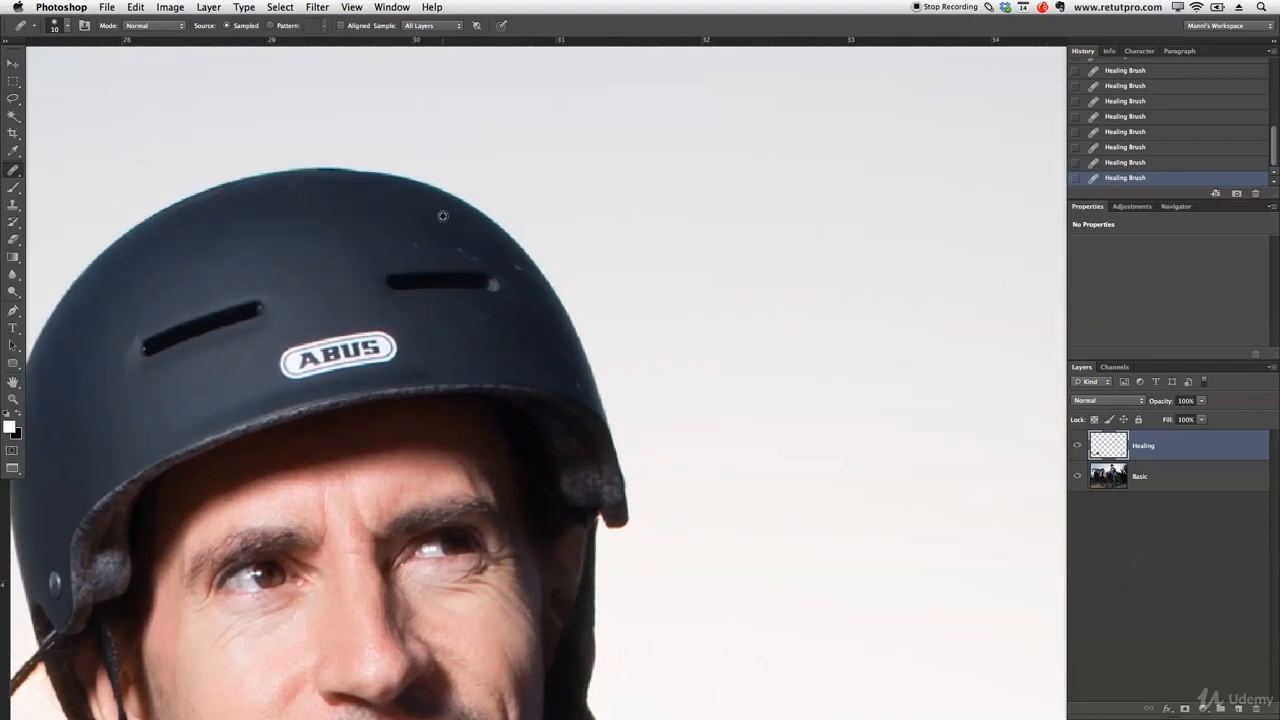
pyautogui.moveTo(474, 255); pyautogui.dragTo(436, 230)
pyautogui.keyDown('alt'); pyautogui.click(489, 252); pyautogui.keyUp('alt')
pyautogui.moveTo(515, 264)
pyautogui.mouseDown()
pyautogui.moveTo(539, 292)
pyautogui.moveTo(506, 276)
pyautogui.mouseUp()
pyautogui.keyDown('alt'); pyautogui.click(521, 303); pyautogui.keyUp('alt')
pyautogui.moveTo(564, 353); pyautogui.dragTo(574, 379)
pyautogui.keyDown('alt'); pyautogui.click(488, 320); pyautogui.keyUp('alt')
pyautogui.moveTo(469, 318); pyautogui.dragTo(459, 334)
pyautogui.keyDown('alt'); pyautogui.click(481, 314); pyautogui.keyUp('alt')
# Step: Examine the rider's helmet, face, shirt and forearm up close for any remaining blemishes
pyautogui.moveTo(602, 377); pyautogui.dragTo(442, 367)
pyautogui.moveTo(522, 433); pyautogui.dragTo(526, 299)
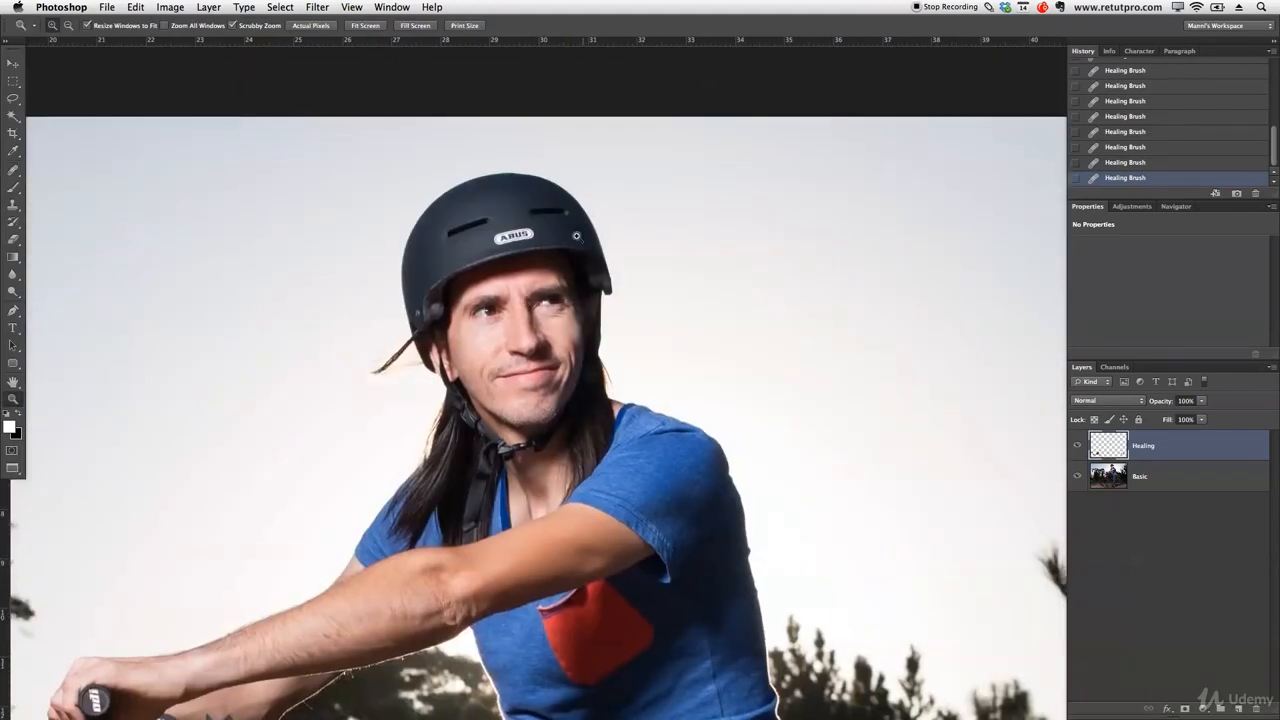
pyautogui.moveTo(636, 389); pyautogui.dragTo(566, 392)
pyautogui.moveTo(603, 468); pyautogui.dragTo(593, 331)
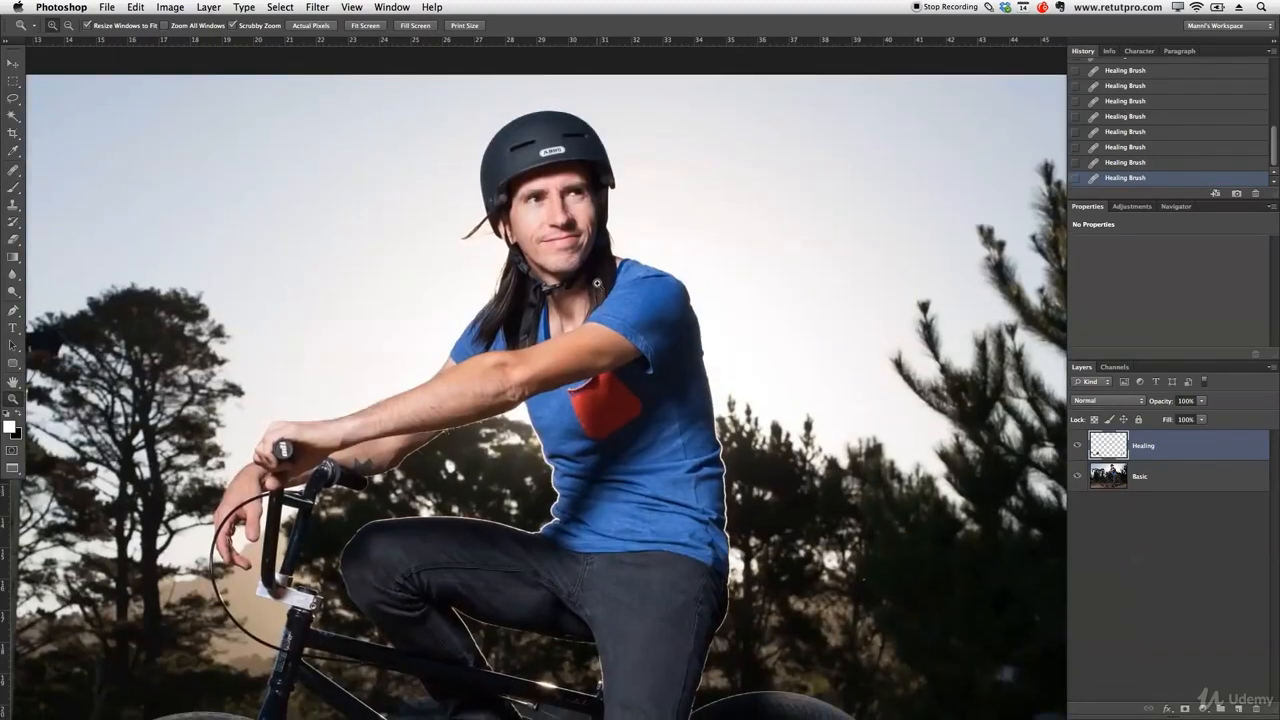
pyautogui.click(593, 342)
pyautogui.moveTo(373, 425)
pyautogui.mouseDown()
pyautogui.moveTo(435, 425)
pyautogui.moveTo(388, 441)
pyautogui.moveTo(368, 423)
pyautogui.moveTo(390, 438)
pyautogui.moveTo(400, 425)
pyautogui.moveTo(427, 453)
pyautogui.moveTo(388, 414)
pyautogui.moveTo(441, 452)
pyautogui.mouseUp()
pyautogui.keyDown('alt'); pyautogui.click(359, 438); pyautogui.keyUp('alt')
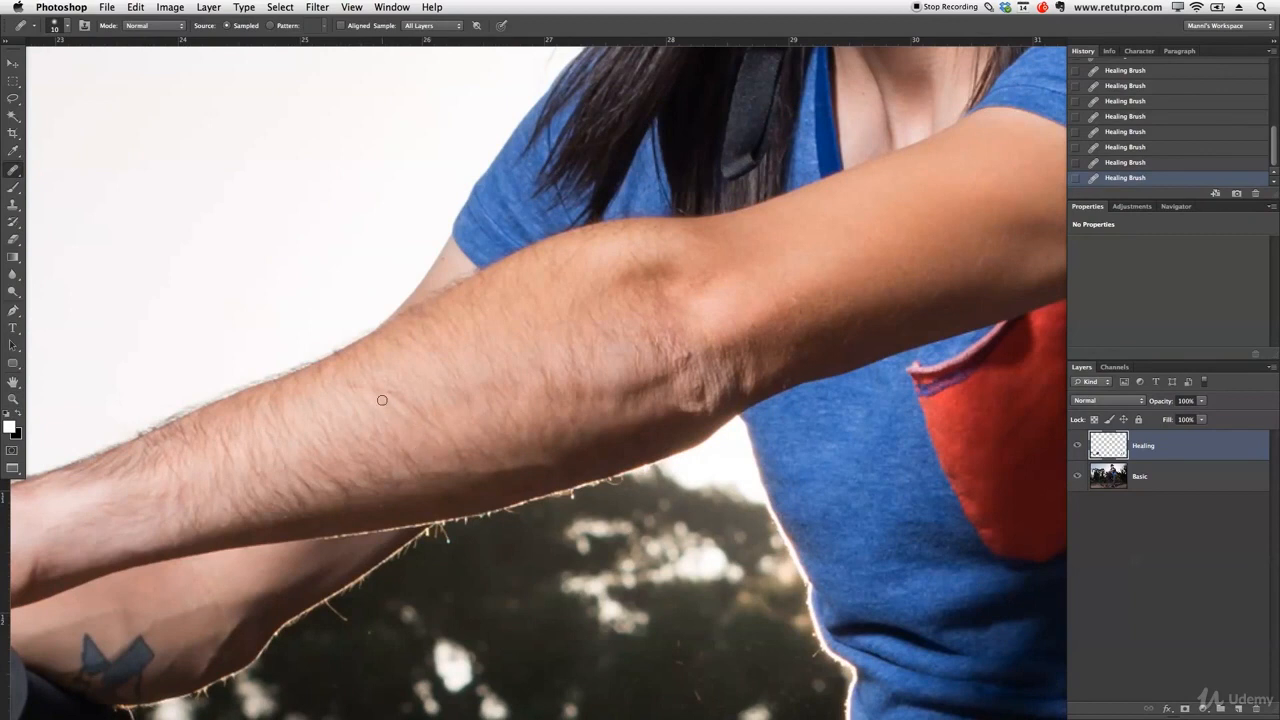
pyautogui.moveTo(399, 405)
pyautogui.mouseDown()
pyautogui.moveTo(458, 447)
pyautogui.moveTo(493, 429)
pyautogui.moveTo(377, 439)
pyautogui.moveTo(420, 466)
pyautogui.moveTo(496, 327)
pyautogui.mouseUp()
pyautogui.press('z')
pyautogui.moveTo(581, 403); pyautogui.dragTo(384, 418)
# Step: Compare the whole photo with the Healing layer hidden and shown
pyautogui.click(1077, 446)
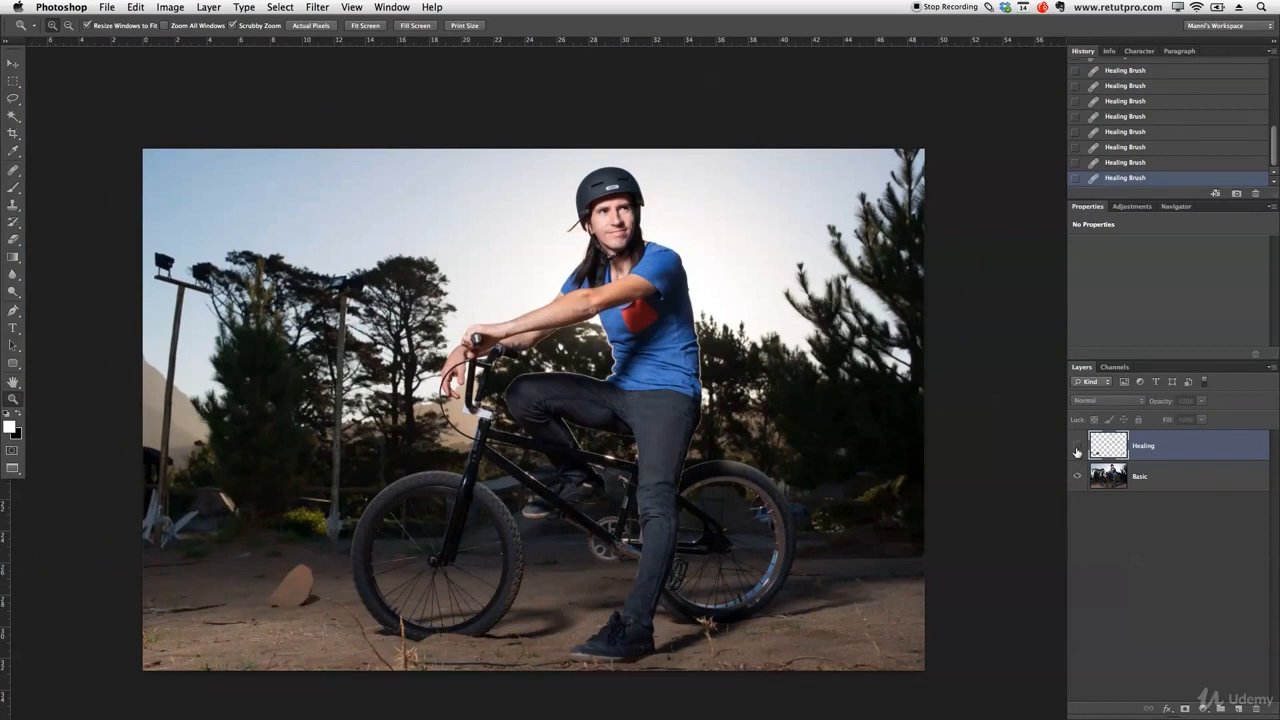
pyautogui.click(1077, 446)
pyautogui.click(1077, 448)
pyautogui.click(1077, 448)
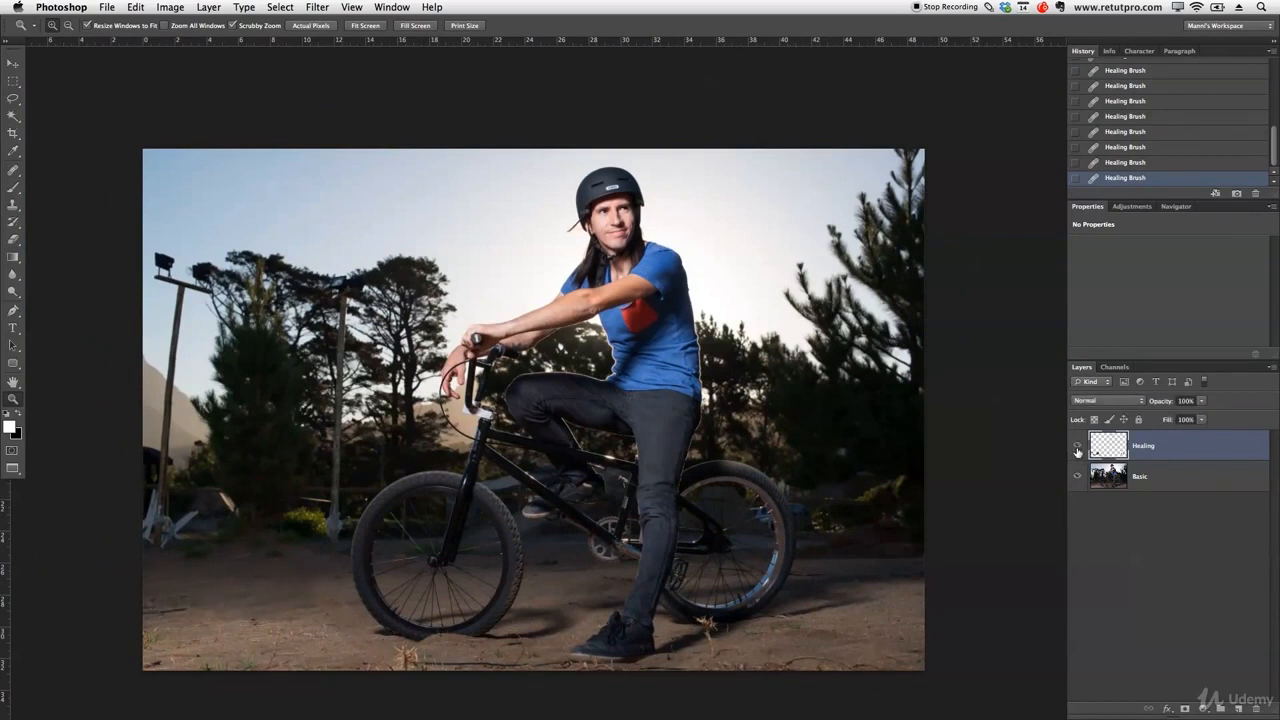
pyautogui.click(1077, 449)
pyautogui.click(1077, 450)
# Step: Draw a freehand Lasso selection around the outermost lamp post and its floodlight, against the sky and hillside
pyautogui.moveTo(194, 475); pyautogui.dragTo(314, 457)
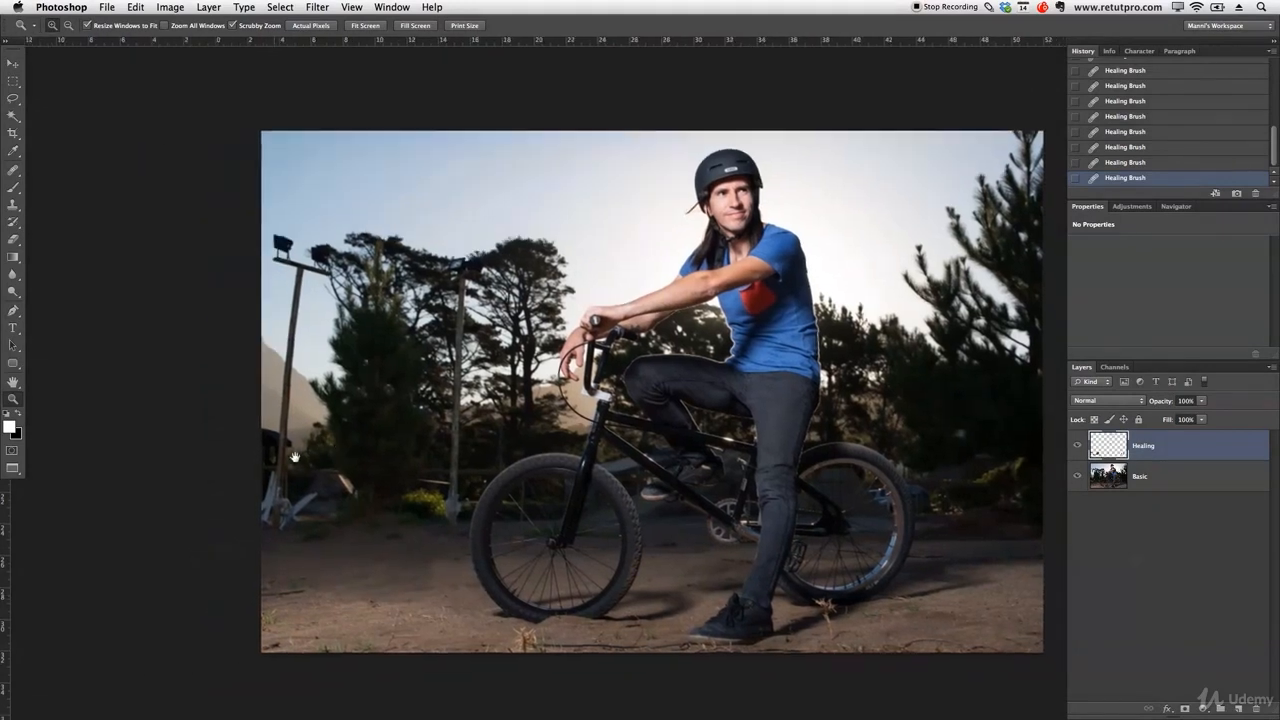
pyautogui.moveTo(318, 301)
pyautogui.mouseDown()
pyautogui.moveTo(354, 301)
pyautogui.moveTo(323, 306)
pyautogui.mouseUp()
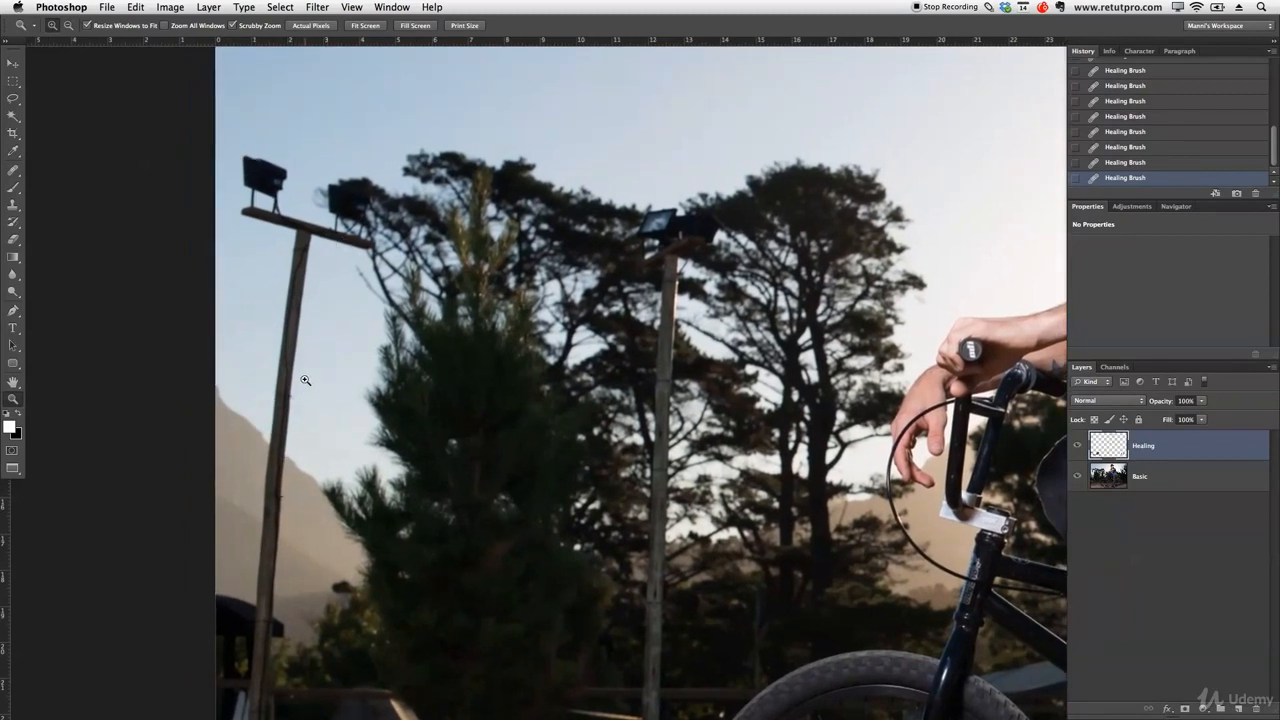
pyautogui.press('l')
pyautogui.moveTo(229, 138)
pyautogui.mouseDown()
pyautogui.moveTo(289, 146)
pyautogui.moveTo(308, 172)
pyautogui.moveTo(303, 207)
pyautogui.moveTo(319, 212)
pyautogui.moveTo(342, 263)
pyautogui.moveTo(336, 444)
pyautogui.moveTo(293, 553)
pyautogui.moveTo(262, 570)
pyautogui.moveTo(232, 472)
pyautogui.mouseUp()
pyautogui.moveTo(232, 407); pyautogui.dragTo(221, 259)
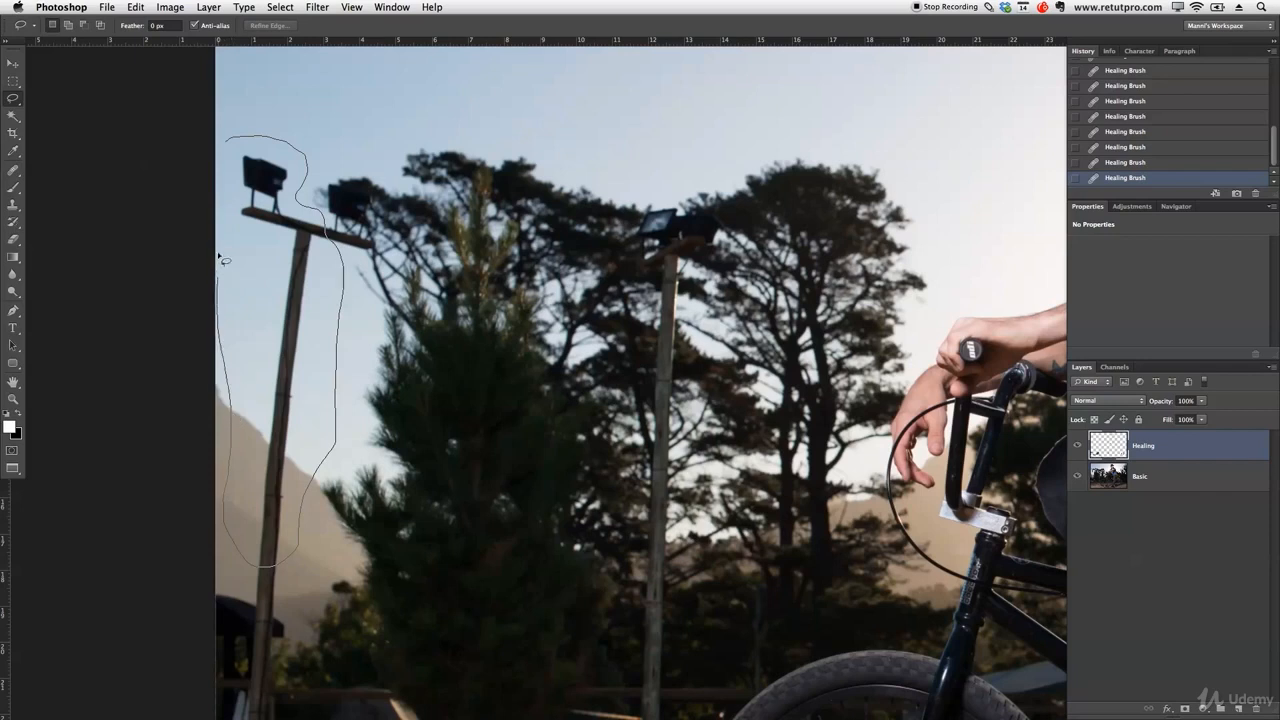
pyautogui.moveTo(221, 154); pyautogui.dragTo(222, 150)
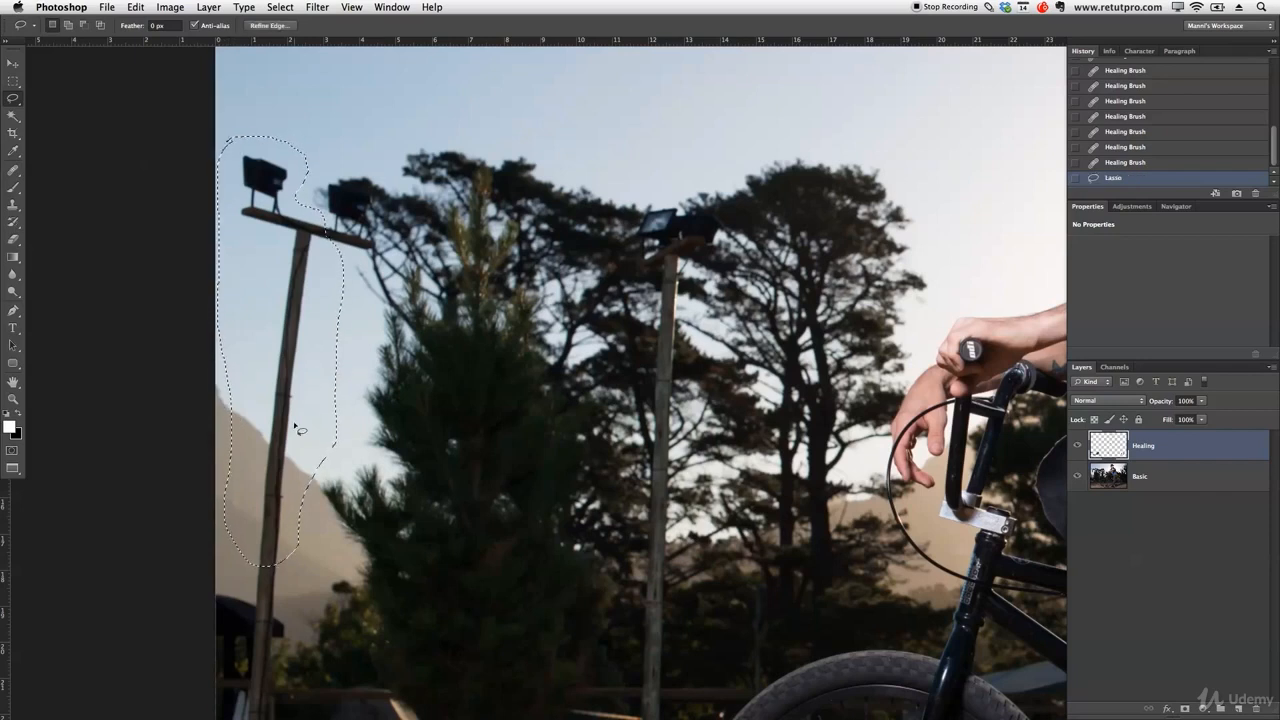
pyautogui.rightClick(14, 98)
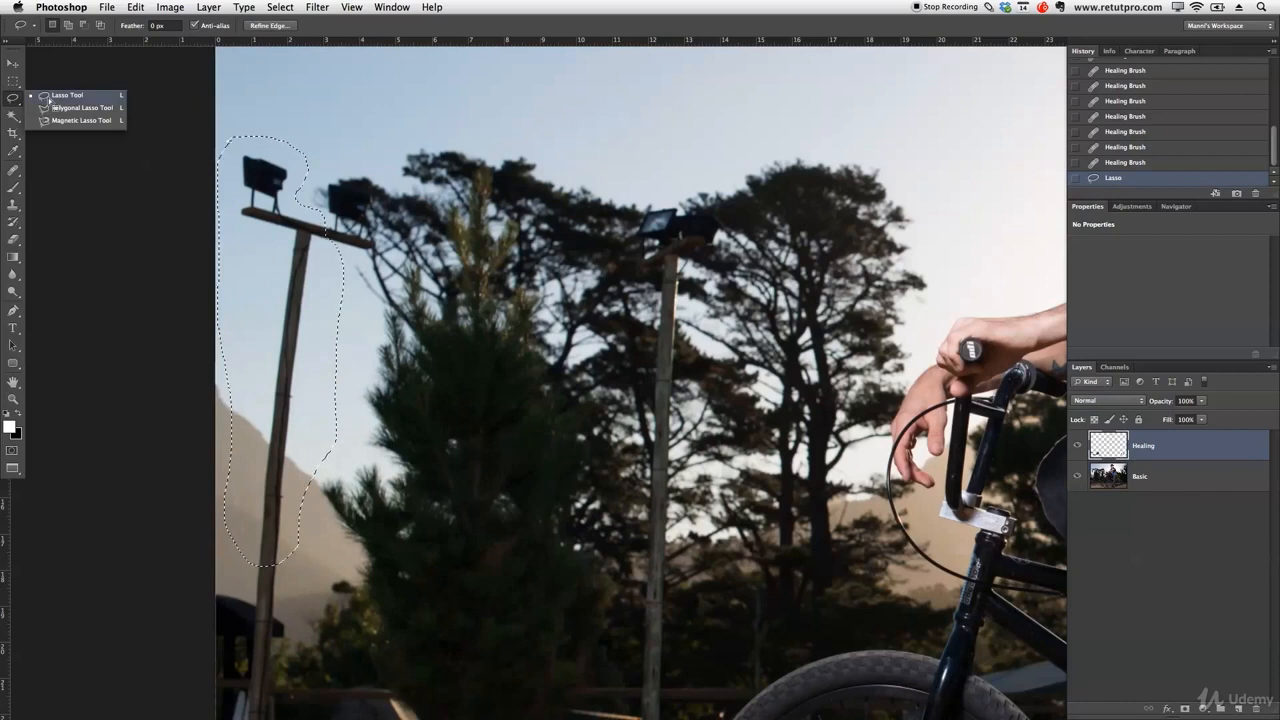
pyautogui.click(52, 98)
# Step: Set up the Clone Stamp with a soft brush of 1% hardness and a size of 125 px
pyautogui.press('s')
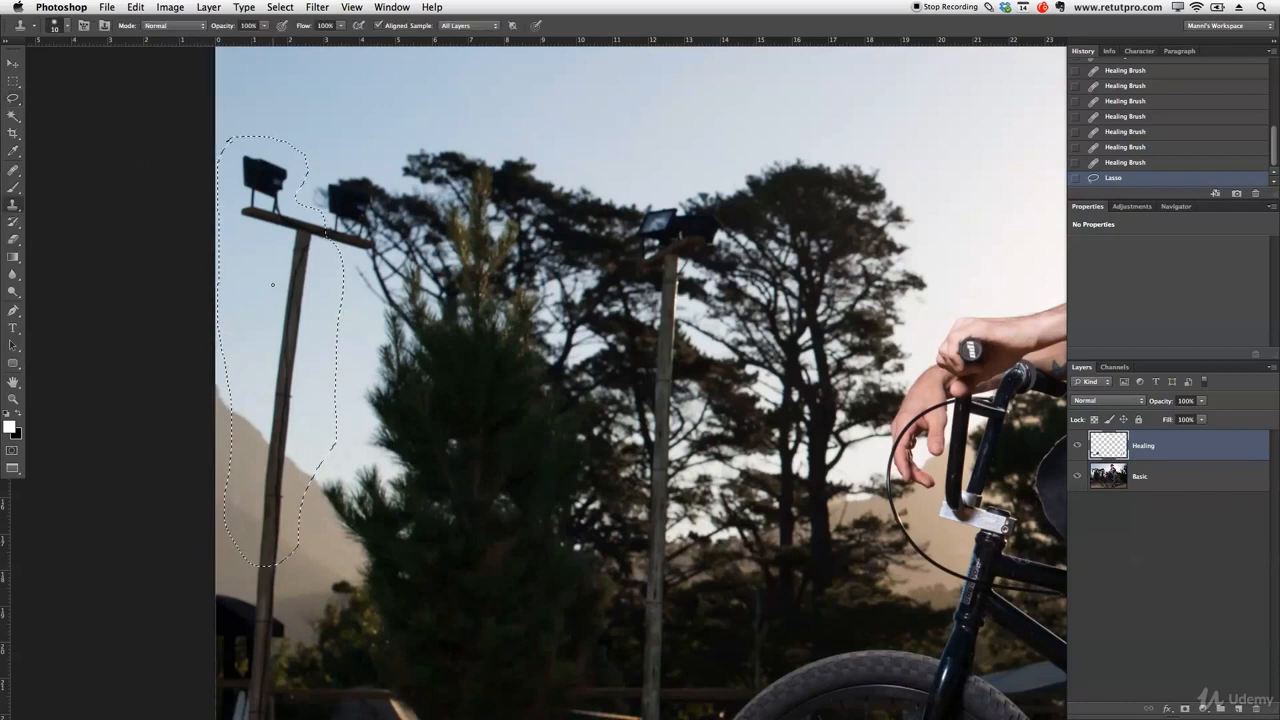
pyautogui.press(']')
pyautogui.press(']')
pyautogui.press(']')
pyautogui.press(']')
pyautogui.press(']')
pyautogui.press(']')
pyautogui.press(']')
pyautogui.press(']')
pyautogui.press(']')
pyautogui.press(']')
pyautogui.press(']')
pyautogui.press(']')
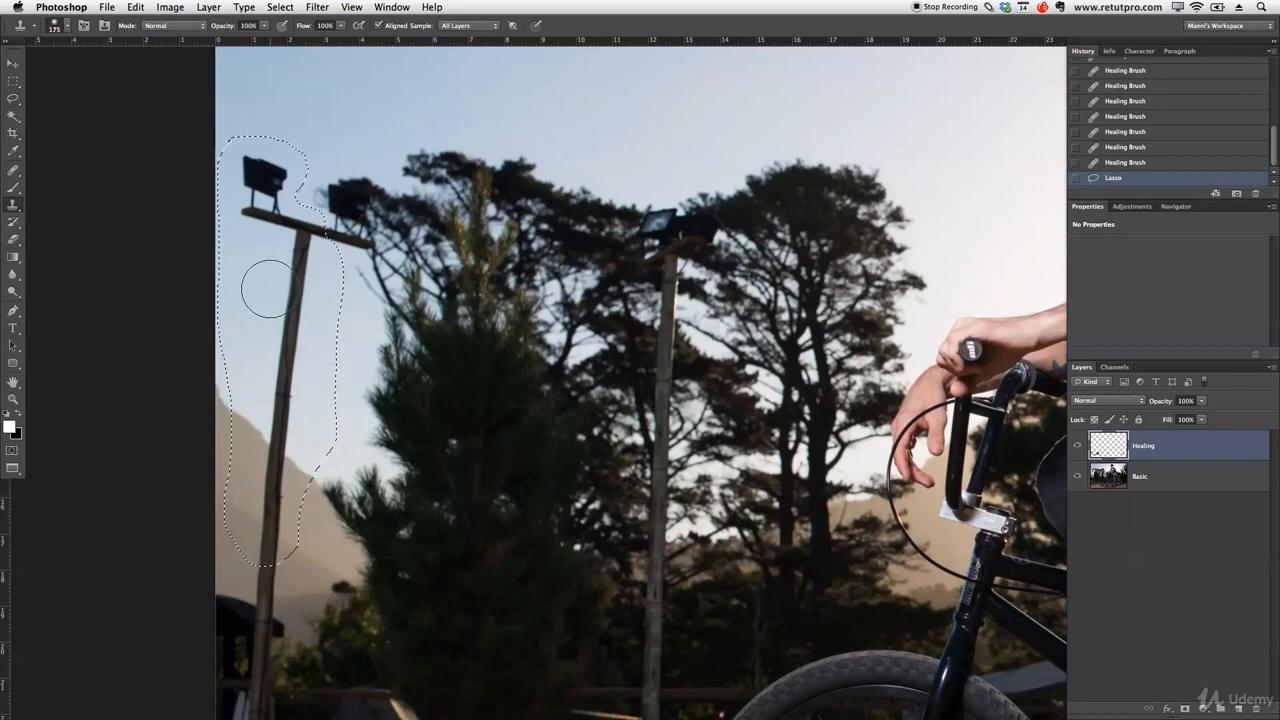
pyautogui.moveTo(281, 315)
pyautogui.mouseDown()
pyautogui.moveTo(300, 321)
pyautogui.moveTo(284, 319)
pyautogui.moveTo(317, 155)
pyautogui.mouseUp()
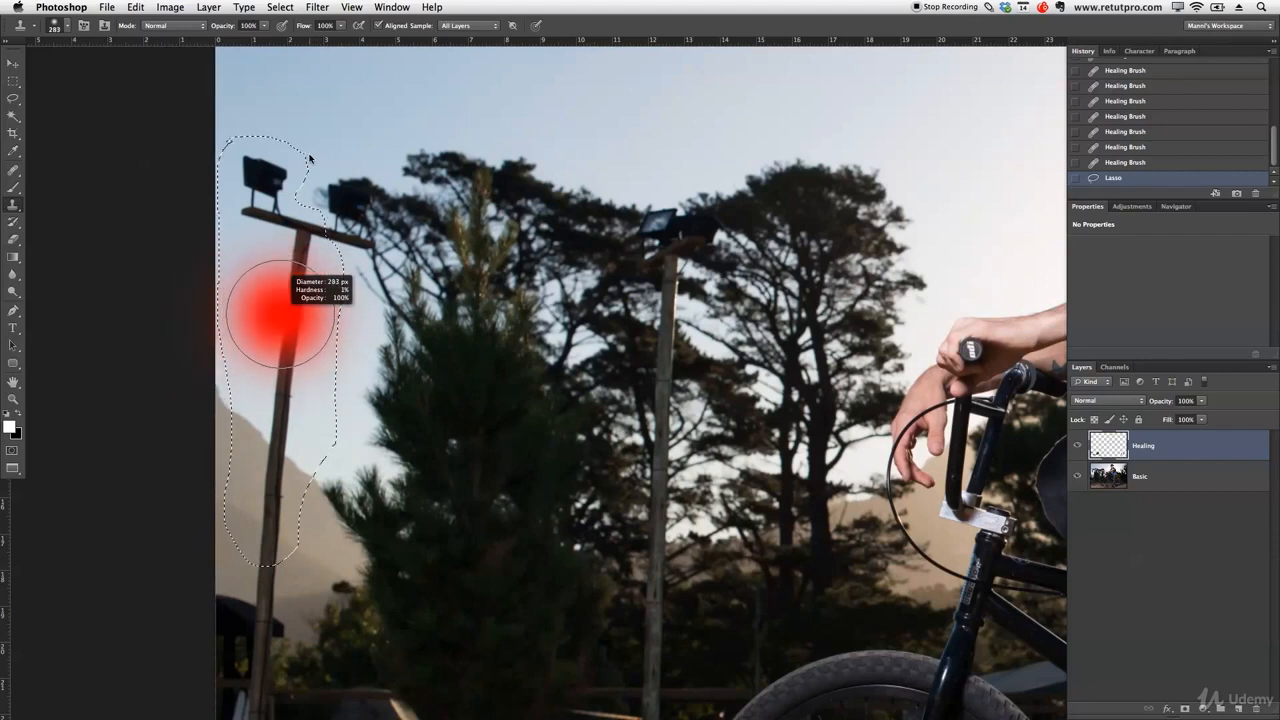
pyautogui.moveTo(280, 313); pyautogui.dragTo(269, 317)
pyautogui.press('[')
pyautogui.press('[')
pyautogui.press('[')
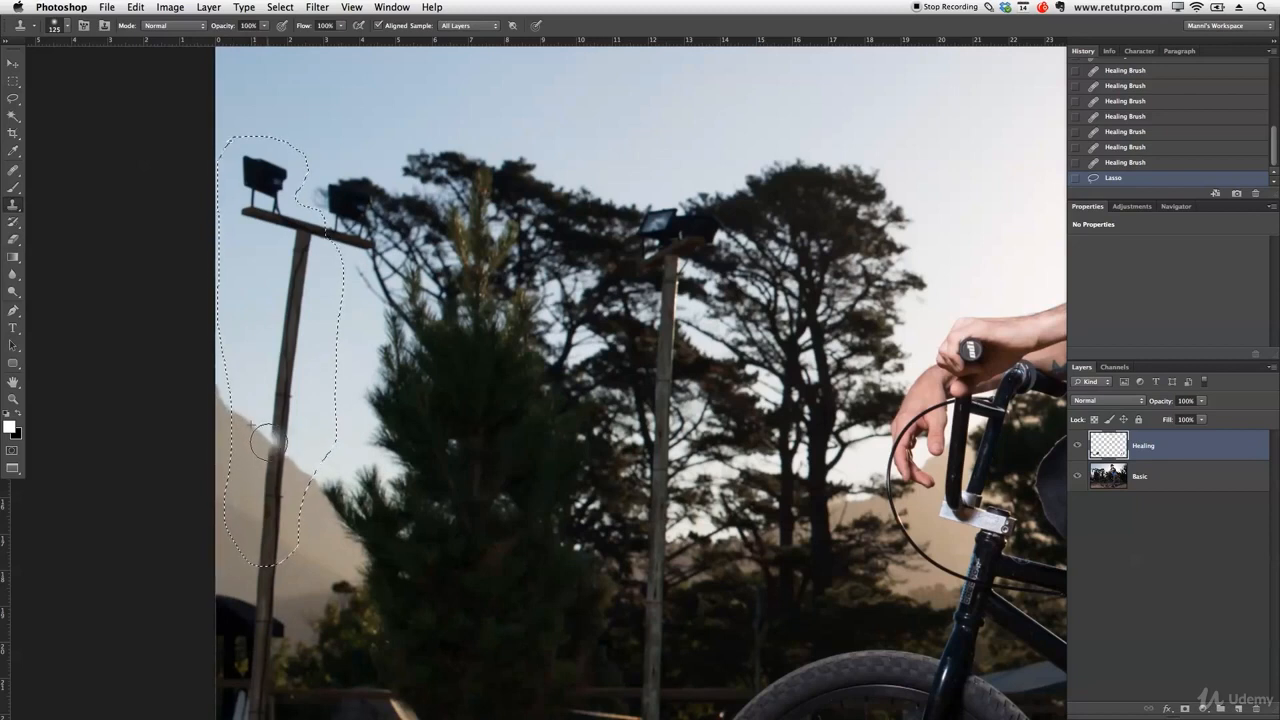
# Step: Clone the hillside, ridge line and neighbouring sky over the shaft of the selected lamp post
pyautogui.moveTo(274, 446)
pyautogui.mouseDown()
pyautogui.moveTo(282, 460)
pyautogui.moveTo(283, 445)
pyautogui.mouseUp()
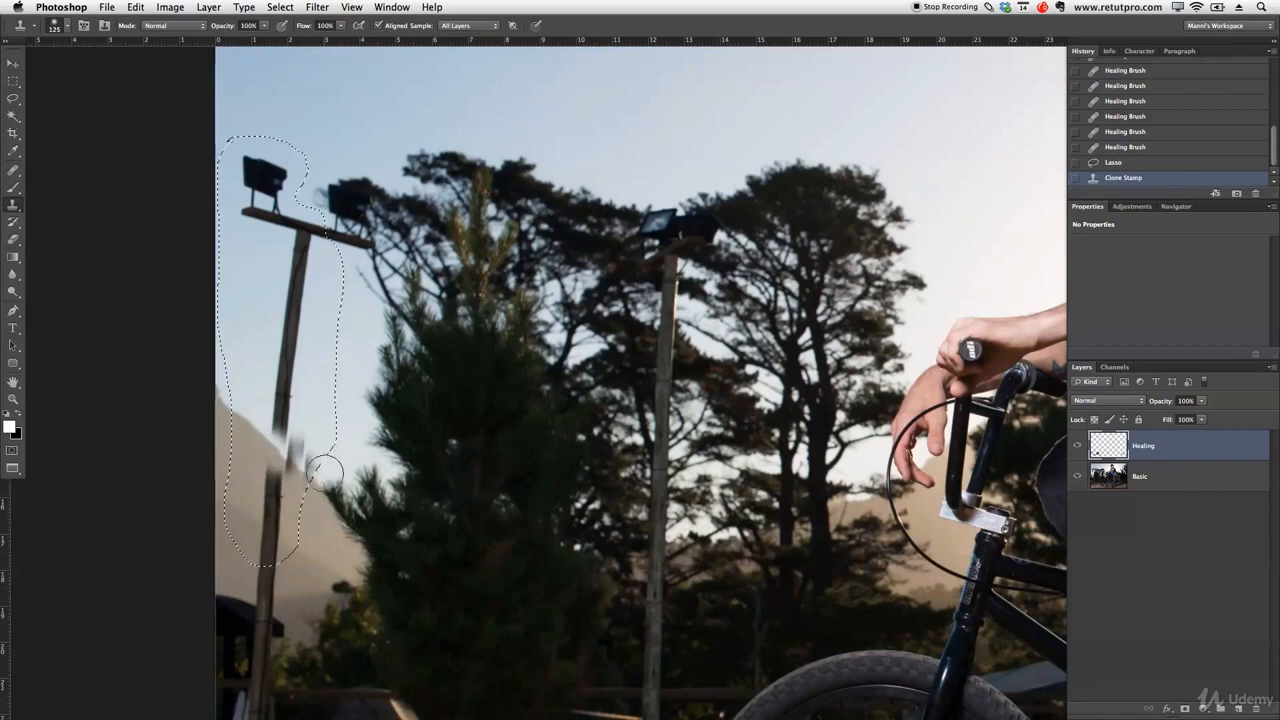
pyautogui.press('super+z')
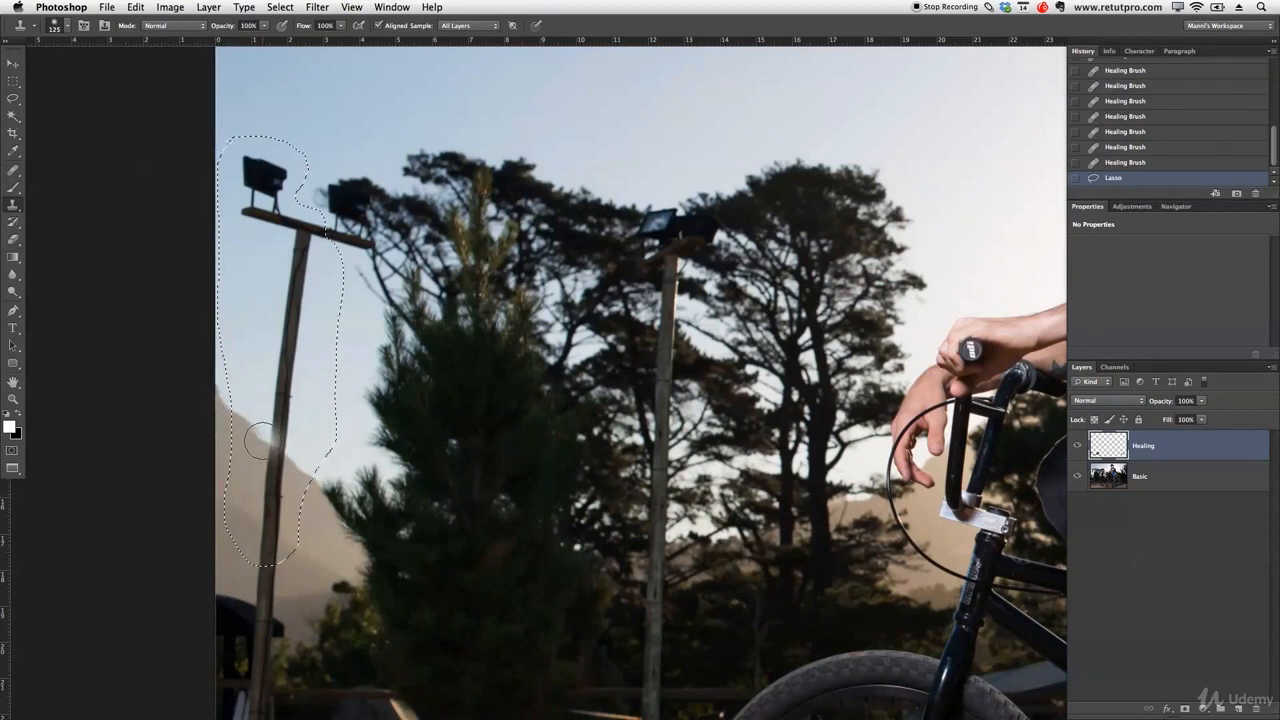
pyautogui.moveTo(259, 437)
pyautogui.mouseDown()
pyautogui.moveTo(277, 490)
pyautogui.moveTo(266, 476)
pyautogui.moveTo(270, 530)
pyautogui.mouseUp()
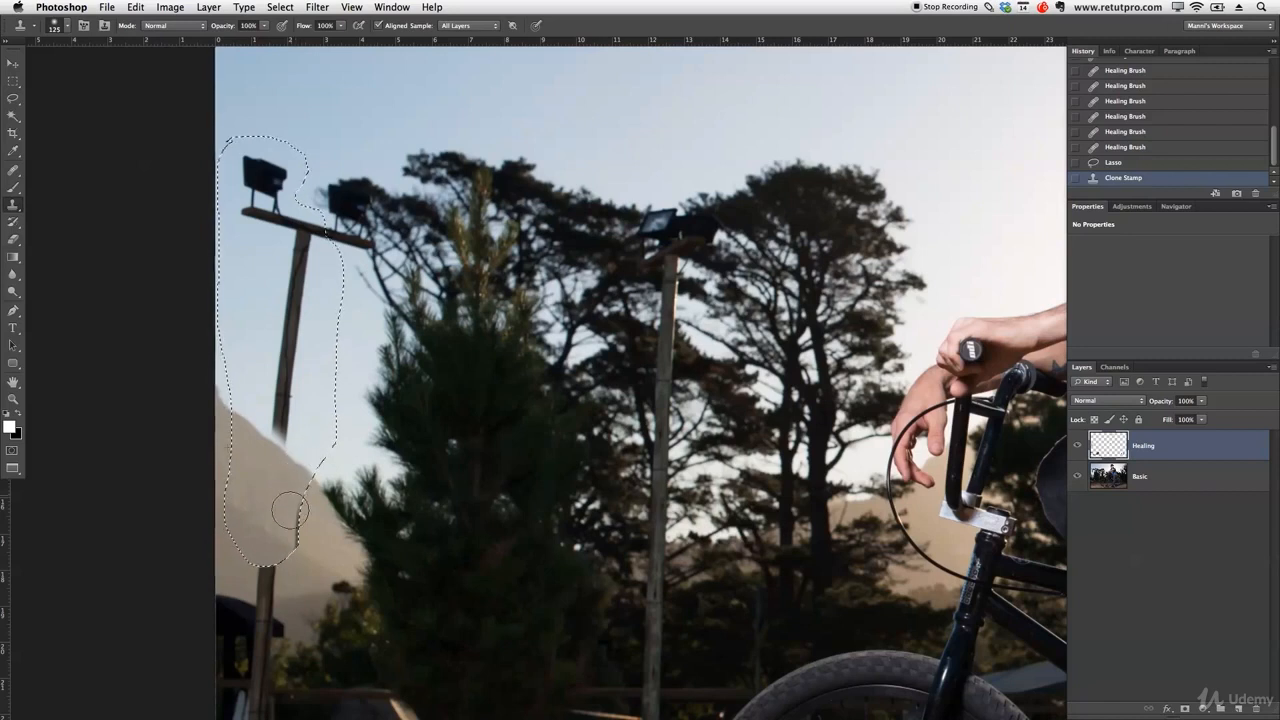
pyautogui.click(293, 497)
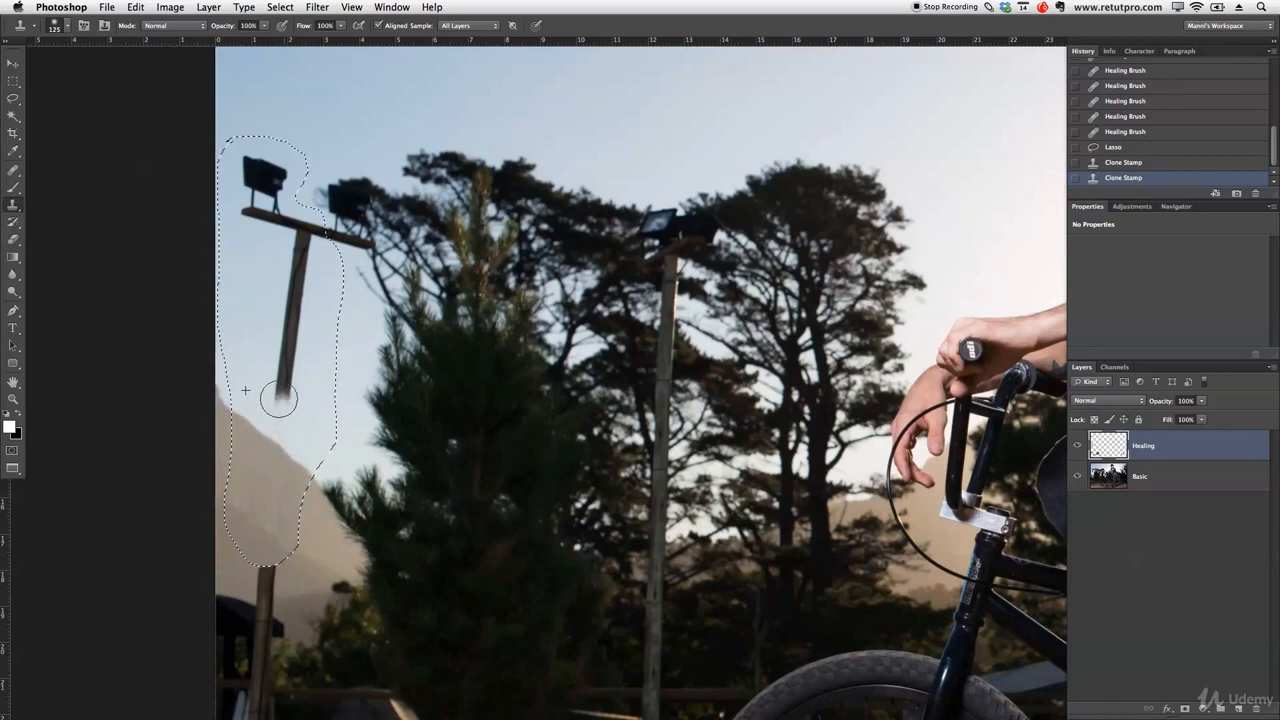
pyautogui.click(277, 277)
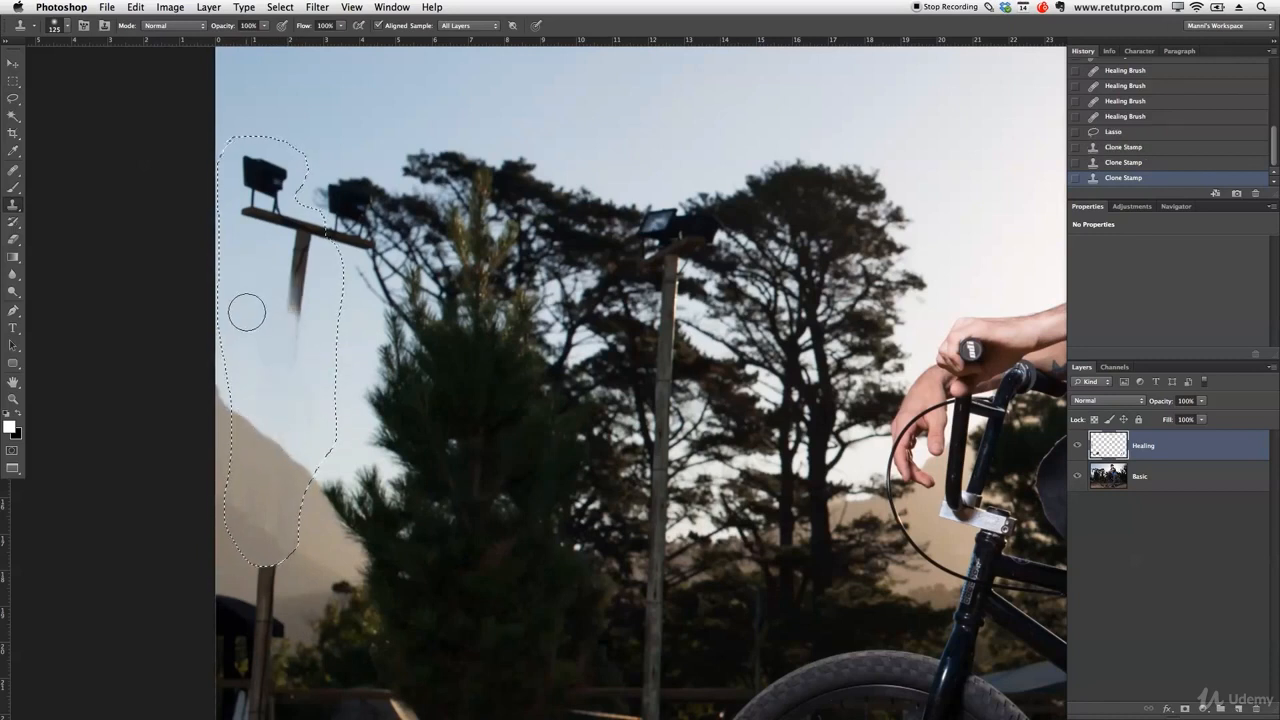
pyautogui.click(336, 303)
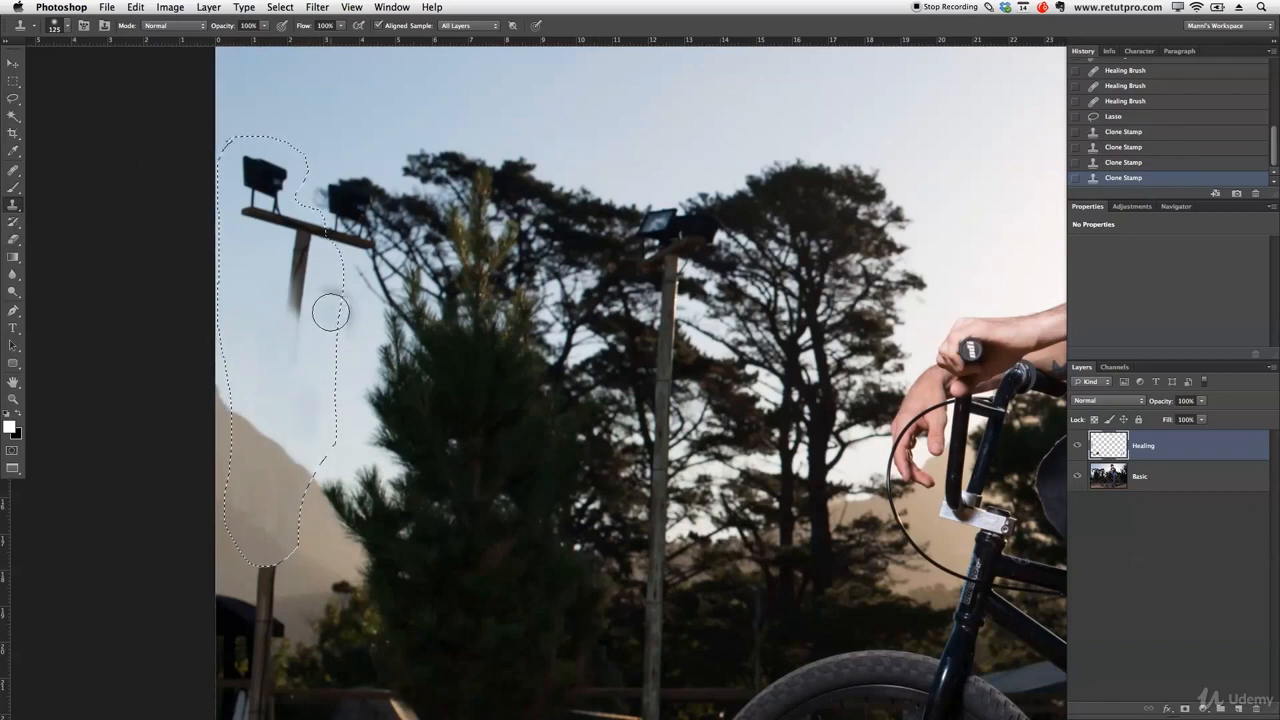
# Step: Clone sky over the post's upper end, crossbar and floodlight inside the selection, using a 238 px brush at 80% opacity
pyautogui.press('5')
pyautogui.press('8')
pyautogui.press(']')
pyautogui.press(']')
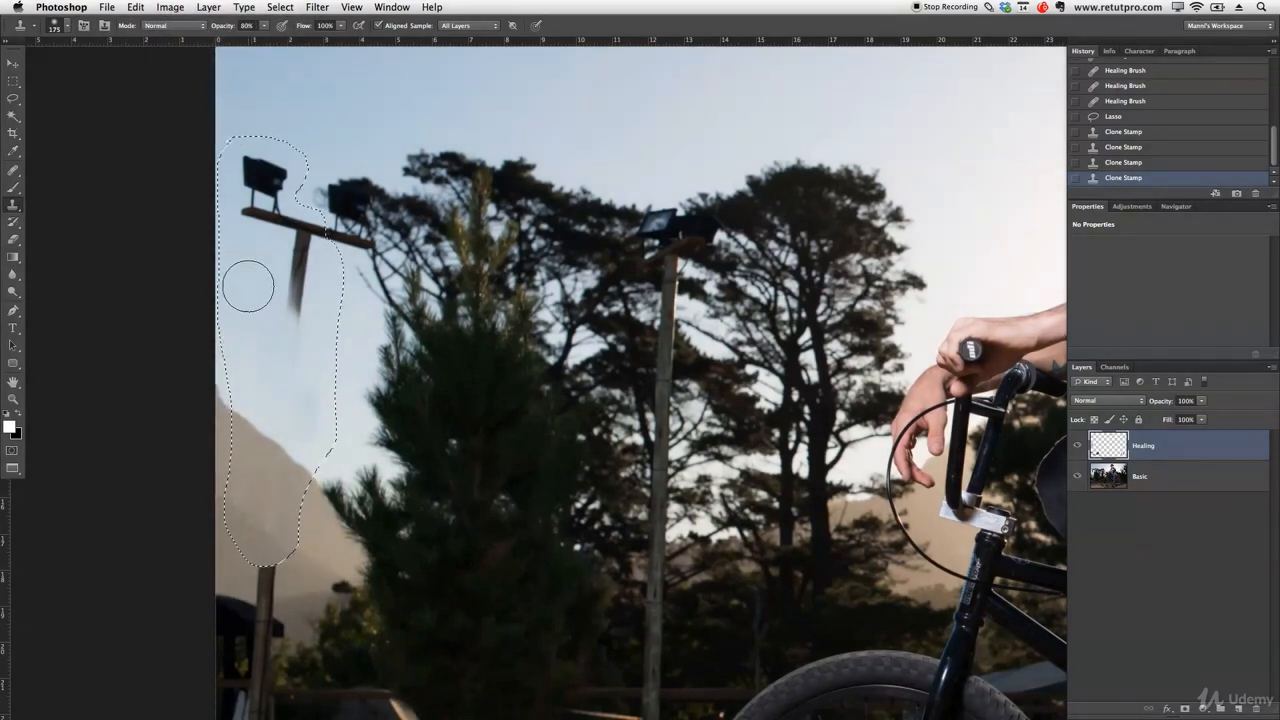
pyautogui.moveTo(246, 292)
pyautogui.mouseDown()
pyautogui.moveTo(258, 285)
pyautogui.moveTo(251, 294)
pyautogui.mouseUp()
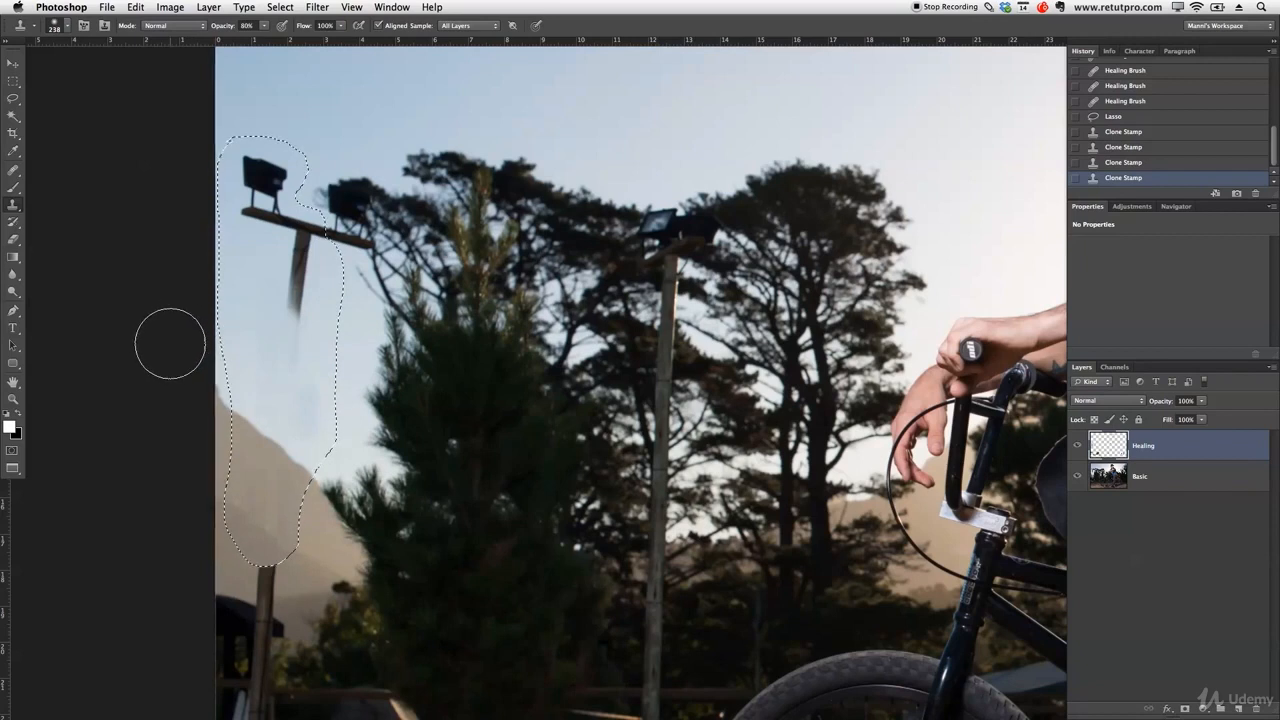
pyautogui.moveTo(276, 313); pyautogui.dragTo(289, 240)
pyautogui.moveTo(289, 240)
pyautogui.mouseDown()
pyautogui.moveTo(274, 368)
pyautogui.moveTo(294, 243)
pyautogui.moveTo(288, 293)
pyautogui.moveTo(290, 244)
pyautogui.moveTo(290, 255)
pyautogui.moveTo(255, 237)
pyautogui.moveTo(271, 262)
pyautogui.moveTo(232, 192)
pyautogui.moveTo(220, 233)
pyautogui.moveTo(250, 228)
pyautogui.mouseUp()
pyautogui.press('alt+super+z')
pyautogui.press('alt+super+z')
pyautogui.keyDown('alt'); pyautogui.click(262, 277); pyautogui.keyUp('alt')
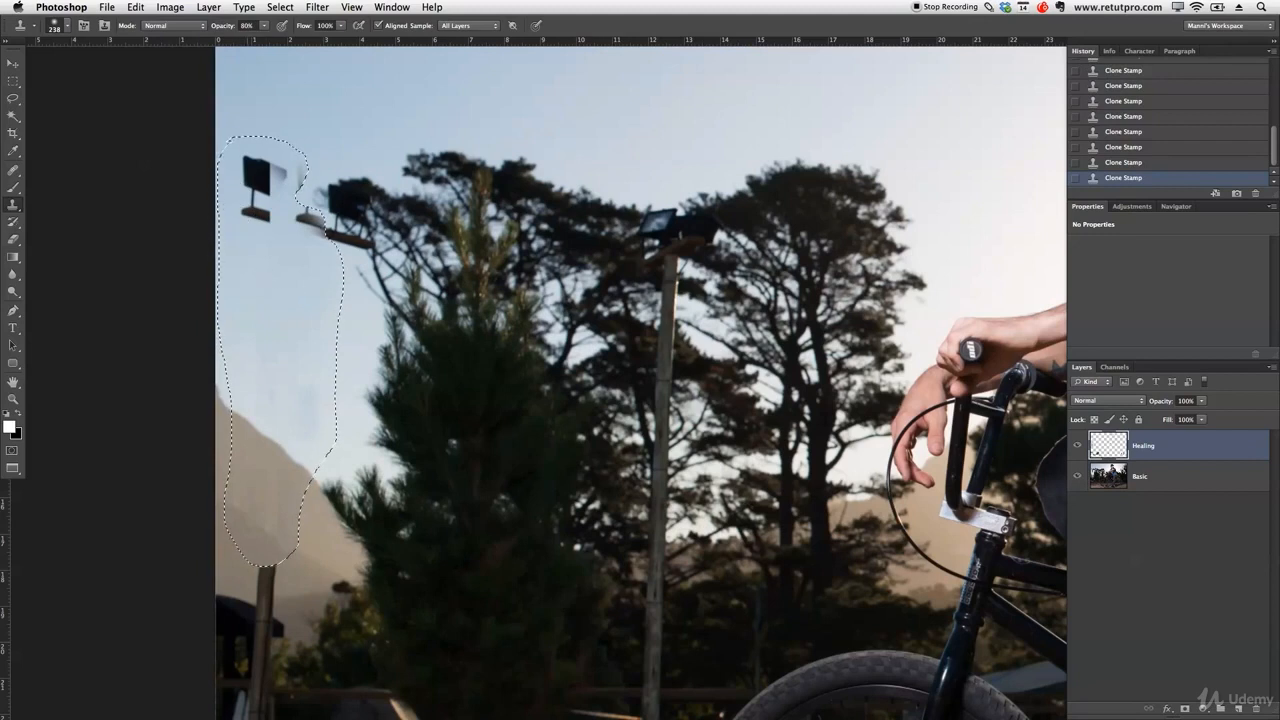
pyautogui.moveTo(266, 230)
pyautogui.mouseDown()
pyautogui.moveTo(254, 177)
pyautogui.moveTo(240, 201)
pyautogui.mouseUp()
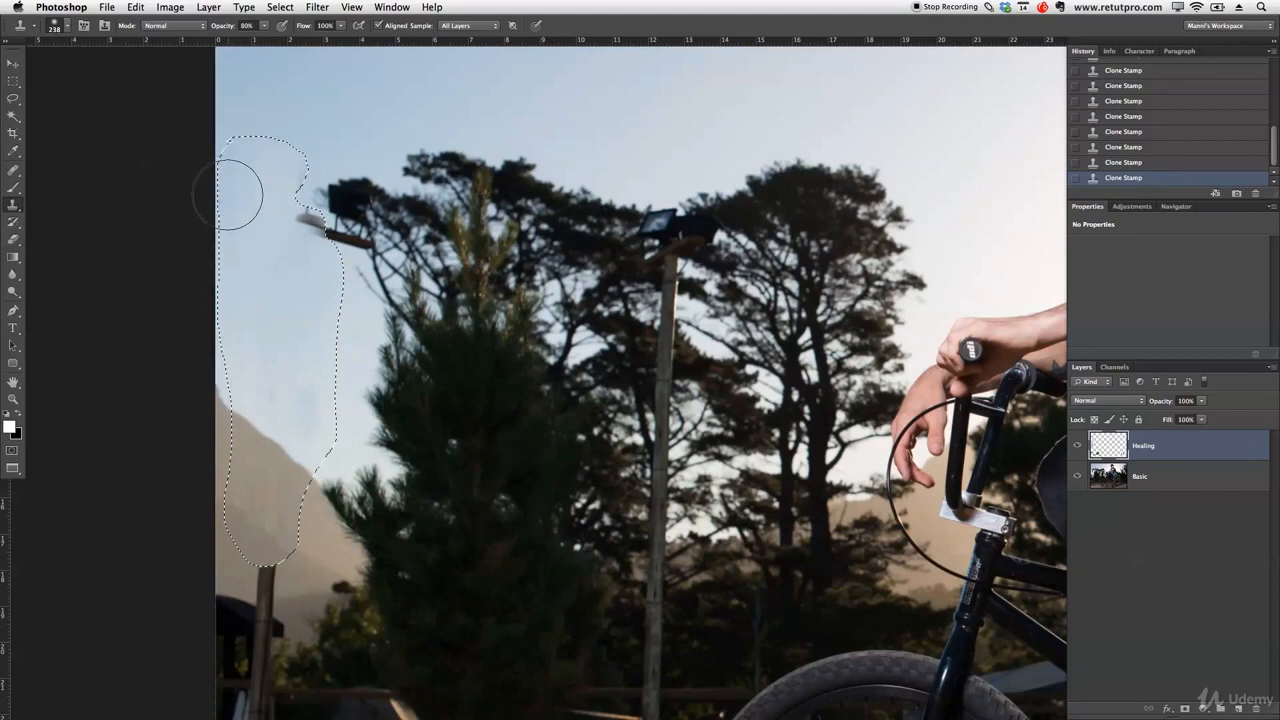
pyautogui.moveTo(328, 122); pyautogui.dragTo(317, 160)
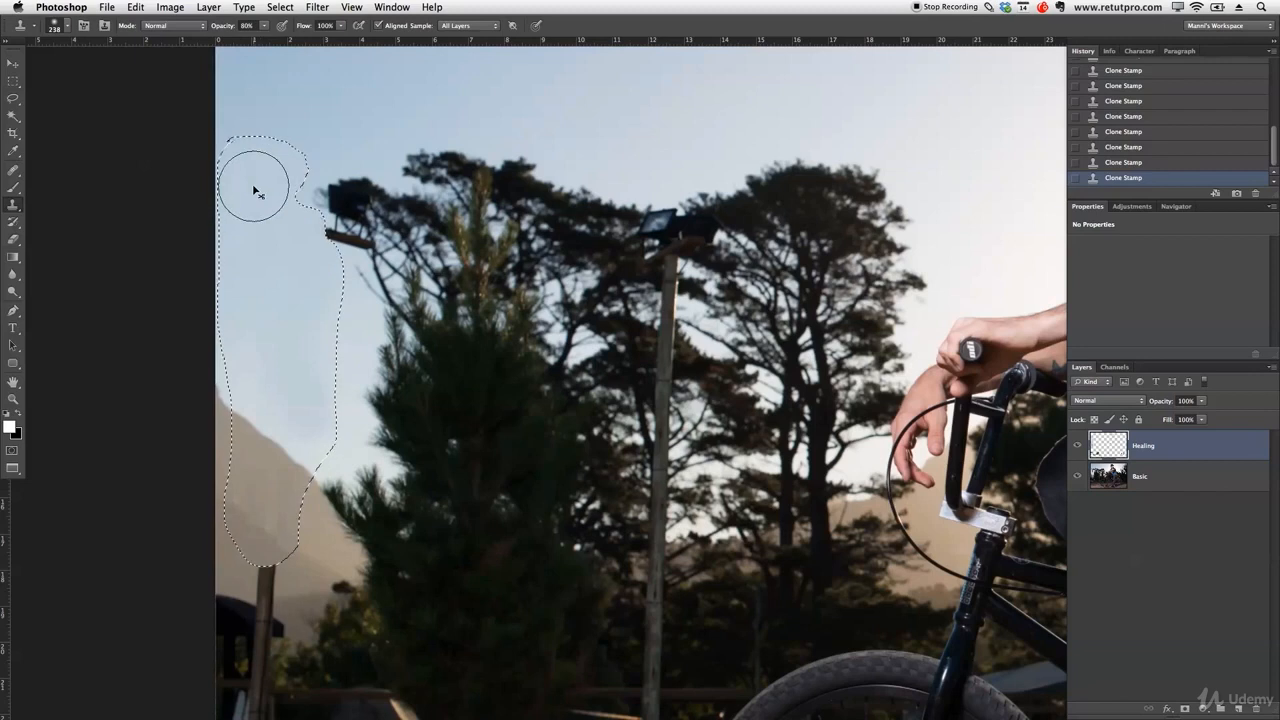
# Step: Deselect and even out the cloned sky patches above the remaining floodlight, bringing the Clone Stamp to 50% opacity
pyautogui.press('super+d')
pyautogui.moveTo(451, 200); pyautogui.dragTo(538, 400)
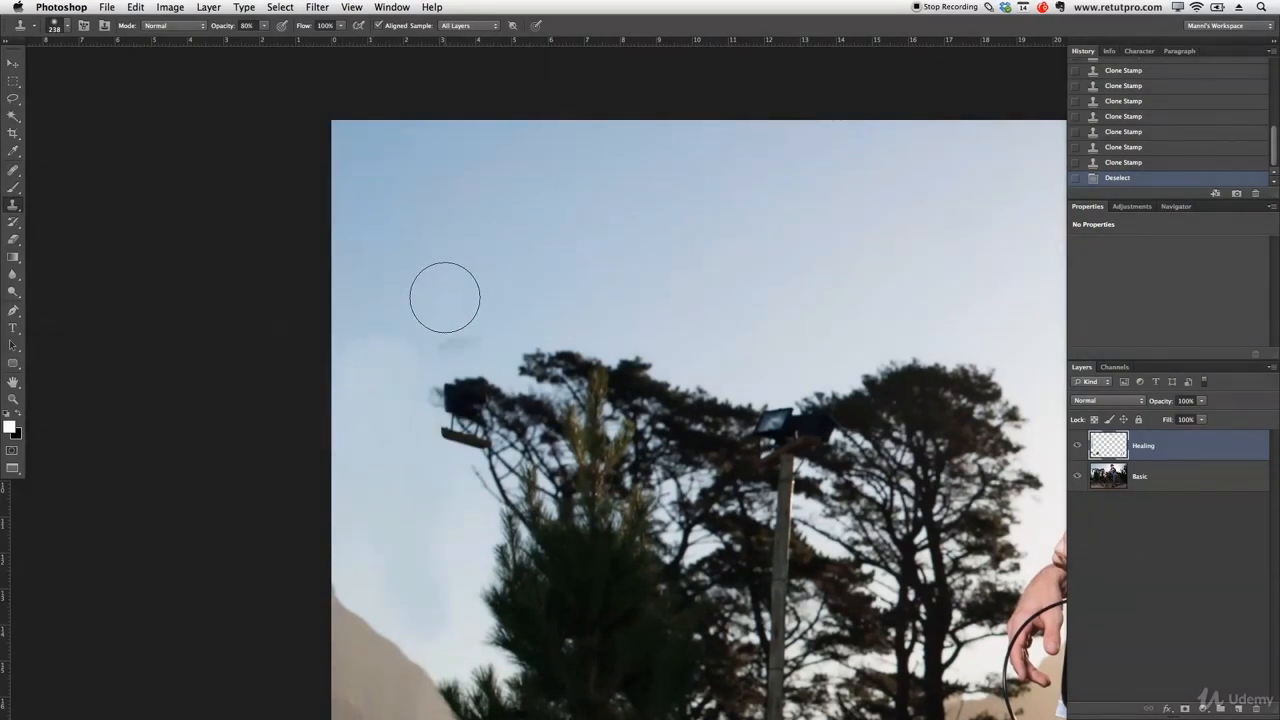
pyautogui.keyDown('alt'); pyautogui.click(429, 276); pyautogui.keyUp('alt')
pyautogui.keyDown('alt'); pyautogui.click(425, 246); pyautogui.keyUp('alt')
pyautogui.moveTo(412, 340)
pyautogui.mouseDown()
pyautogui.moveTo(350, 300)
pyautogui.moveTo(414, 356)
pyautogui.mouseUp()
pyautogui.moveTo(414, 356)
pyautogui.mouseDown()
pyautogui.moveTo(367, 368)
pyautogui.moveTo(348, 302)
pyautogui.moveTo(411, 300)
pyautogui.moveTo(421, 335)
pyautogui.moveTo(329, 353)
pyautogui.moveTo(311, 257)
pyautogui.mouseUp()
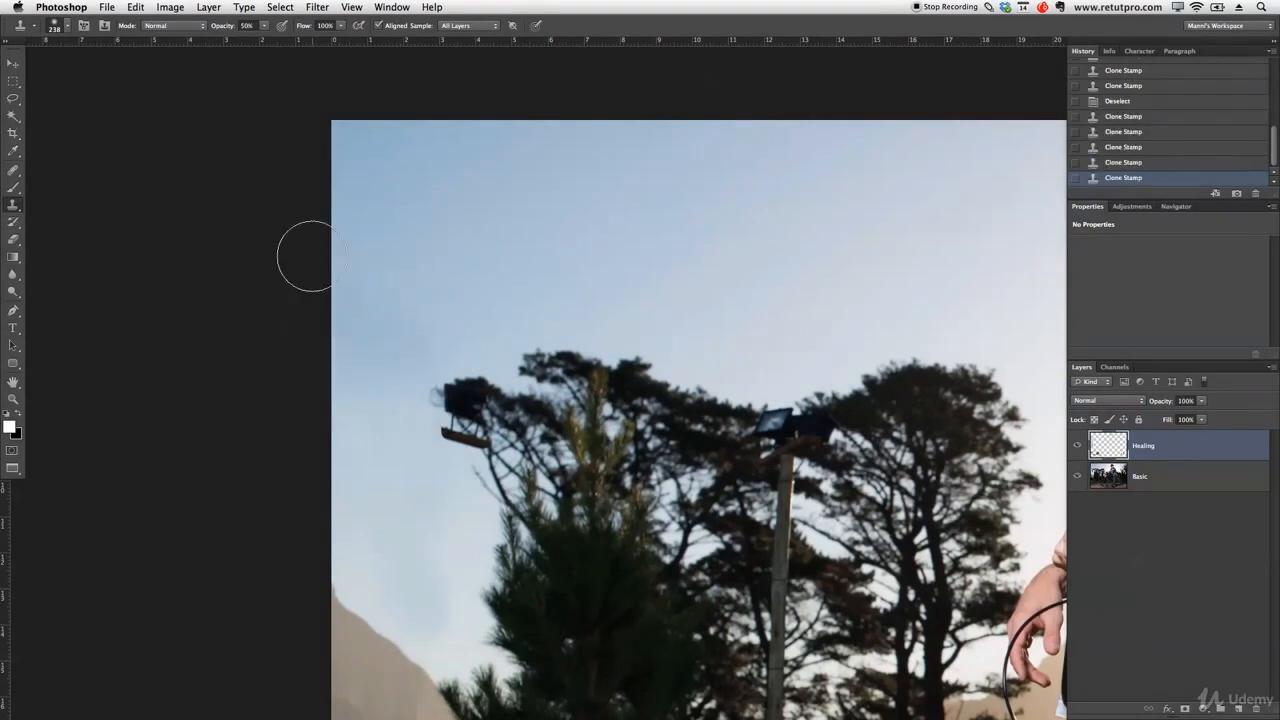
pyautogui.keyDown('alt'); pyautogui.click(404, 294); pyautogui.keyUp('alt')
pyautogui.moveTo(460, 402)
pyautogui.mouseDown()
pyautogui.moveTo(443, 391)
pyautogui.moveTo(463, 410)
pyautogui.mouseUp()
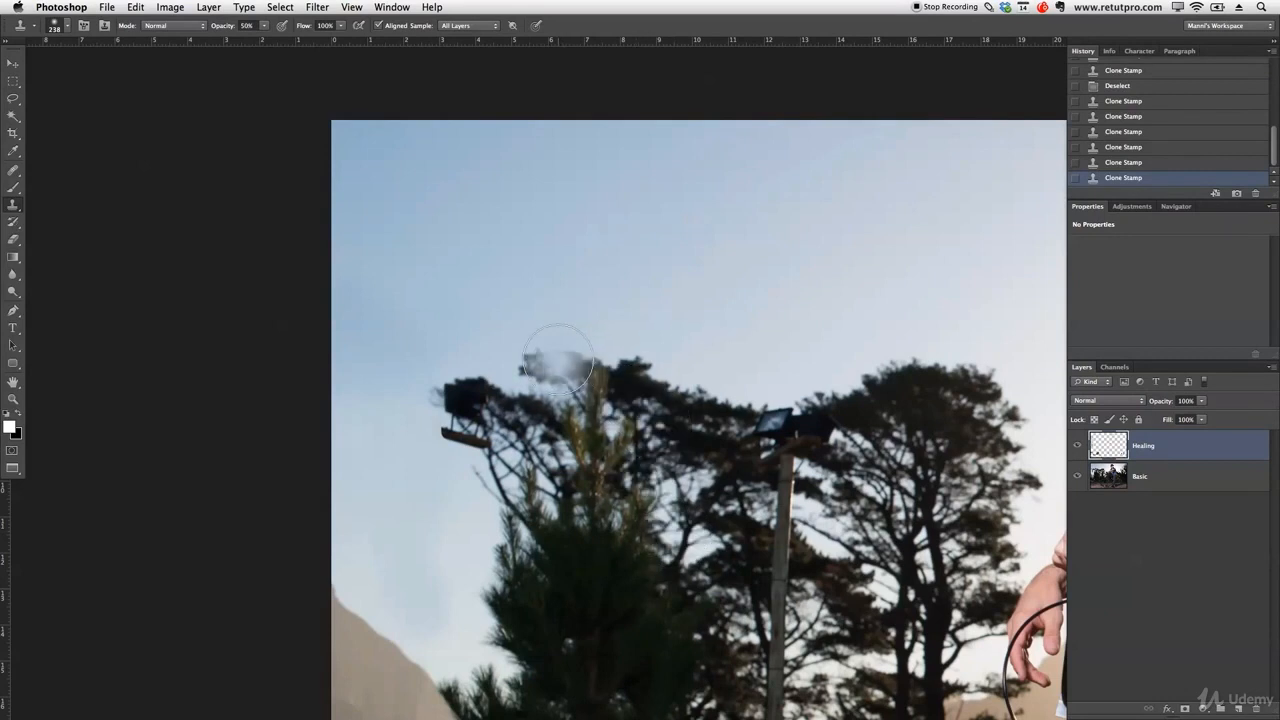
# Step: Try to clone treetop foliage over the remaining floodlight with the 238 px brush at 100% opacity
pyautogui.keyDown('alt'); pyautogui.click(549, 367); pyautogui.keyUp('alt')
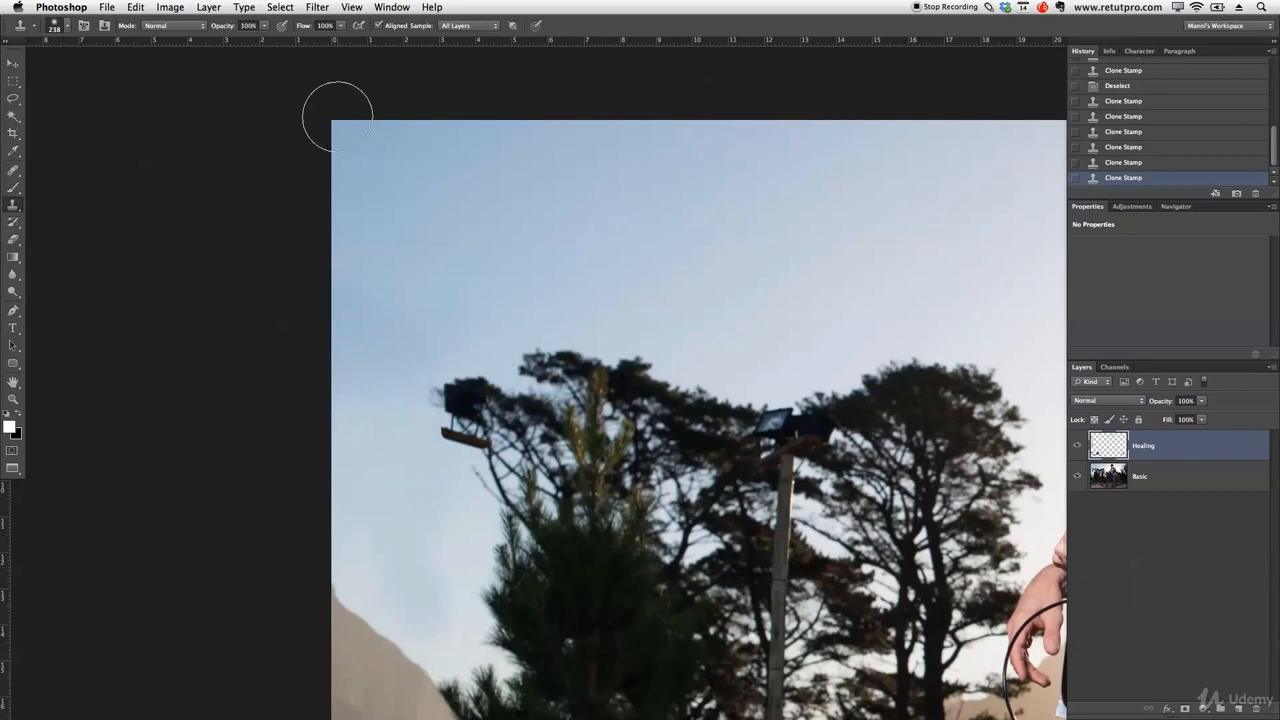
pyautogui.press('F1')
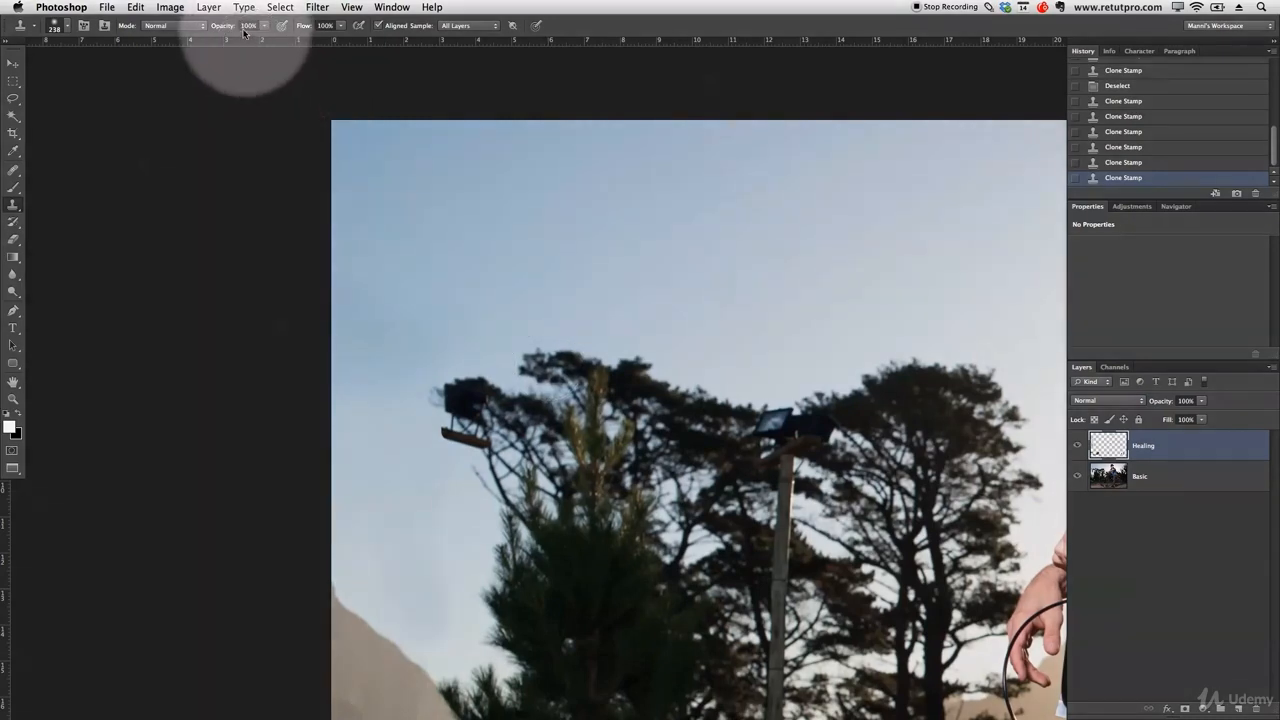
pyautogui.press('F1')
pyautogui.keyDown('alt'); pyautogui.click(557, 358); pyautogui.keyUp('alt')
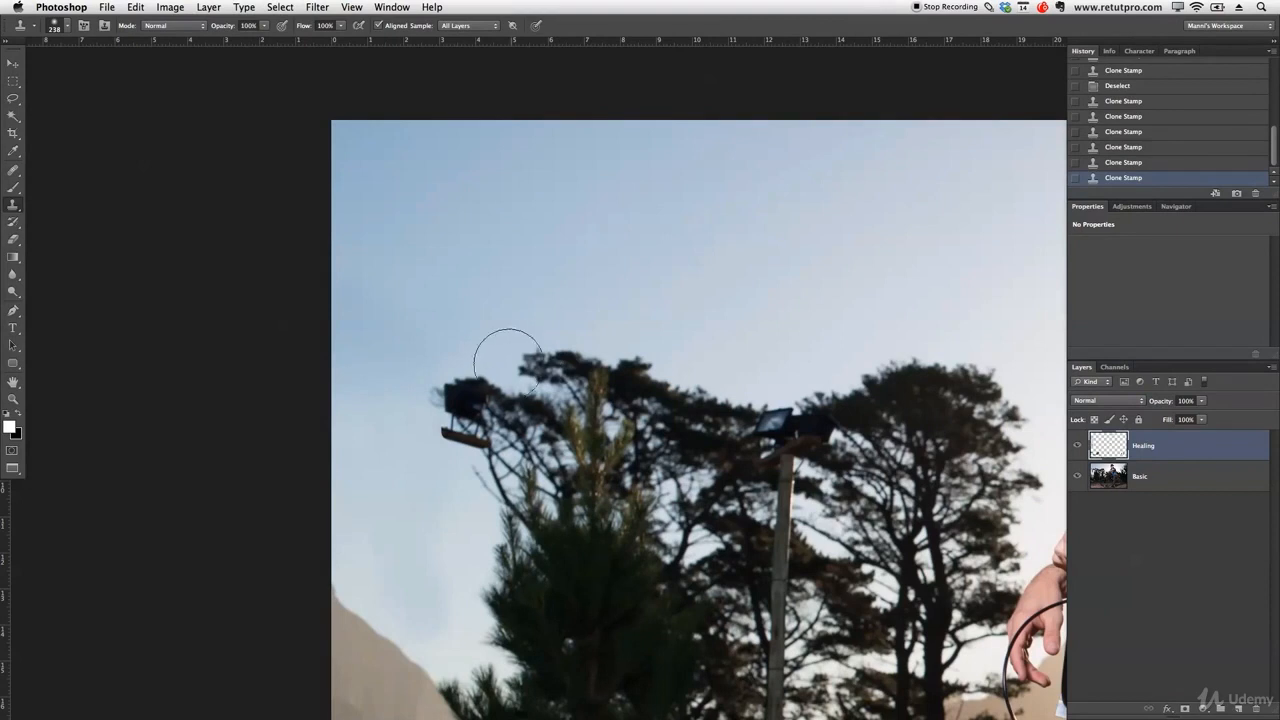
pyautogui.moveTo(467, 397)
pyautogui.mouseDown()
pyautogui.moveTo(458, 418)
pyautogui.moveTo(478, 429)
pyautogui.mouseUp()
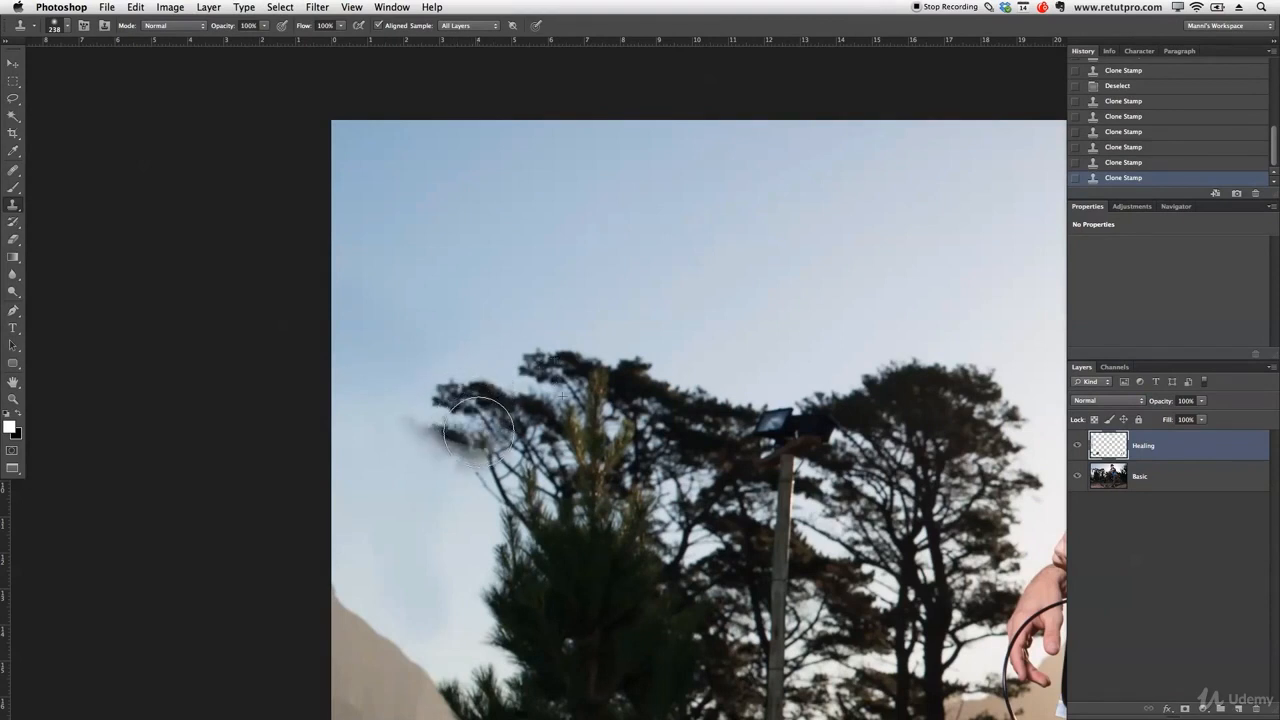
pyautogui.click(479, 434)
pyautogui.press('super+z')
pyautogui.press('alt+super+z')
# Step: Reduce the Clone Stamp brush to 100 px and clone treetop foliage over the floodlight at the tree's edge
pyautogui.press('[')
pyautogui.press('[')
pyautogui.press('[')
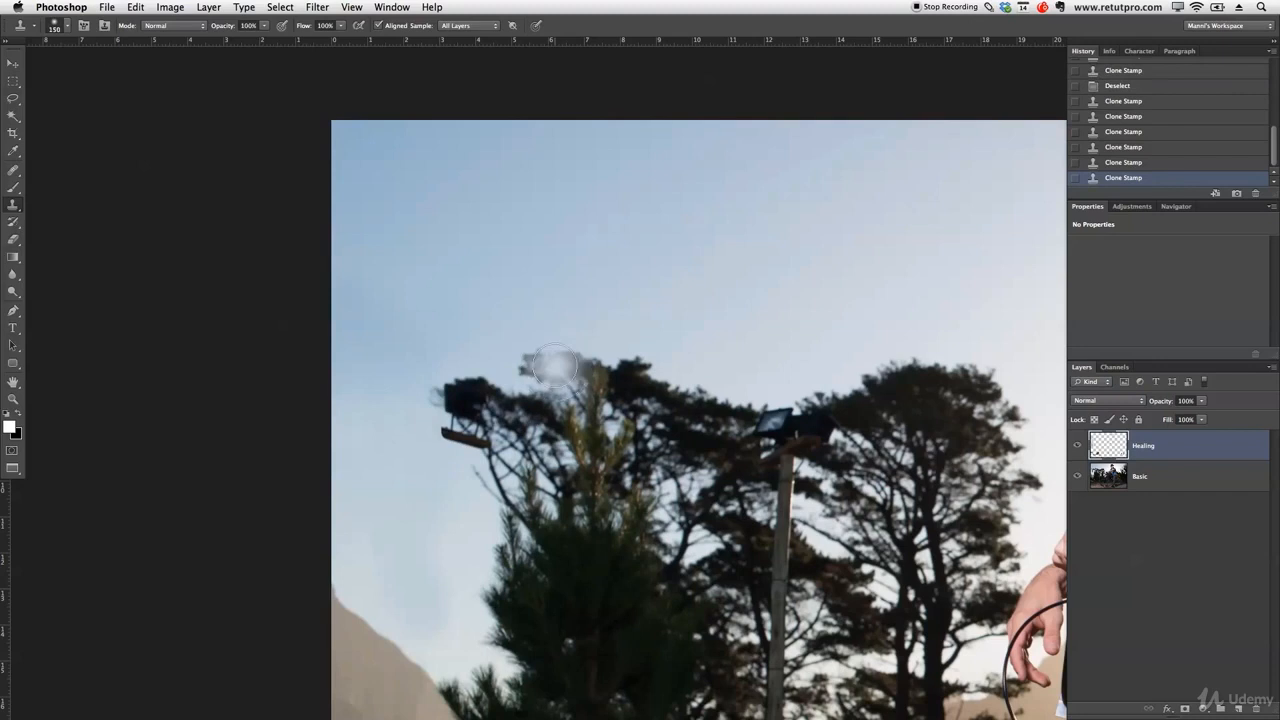
pyautogui.press('[')
pyautogui.press('[')
pyautogui.keyDown('alt'); pyautogui.click(553, 367); pyautogui.keyUp('alt')
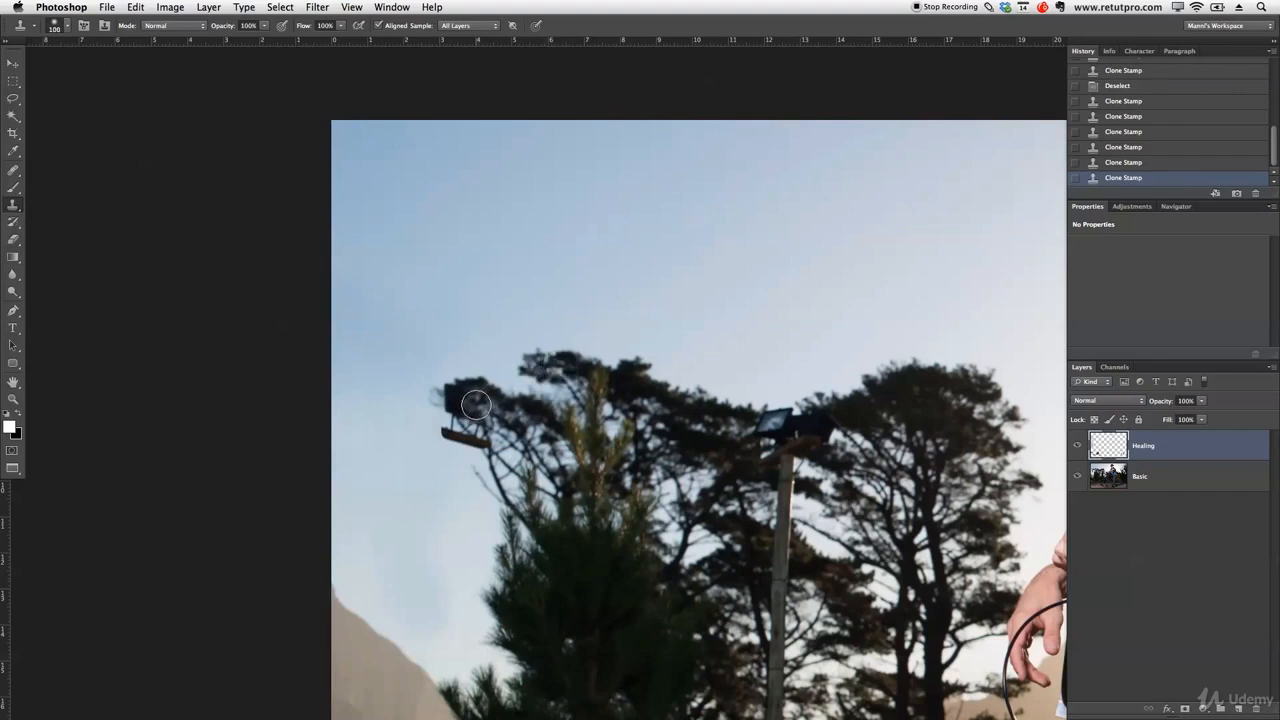
pyautogui.moveTo(468, 393)
pyautogui.mouseDown()
pyautogui.moveTo(452, 394)
pyautogui.moveTo(480, 388)
pyautogui.moveTo(448, 396)
pyautogui.moveTo(446, 410)
pyautogui.moveTo(468, 412)
pyautogui.moveTo(459, 432)
pyautogui.moveTo(478, 442)
pyautogui.moveTo(464, 399)
pyautogui.mouseUp()
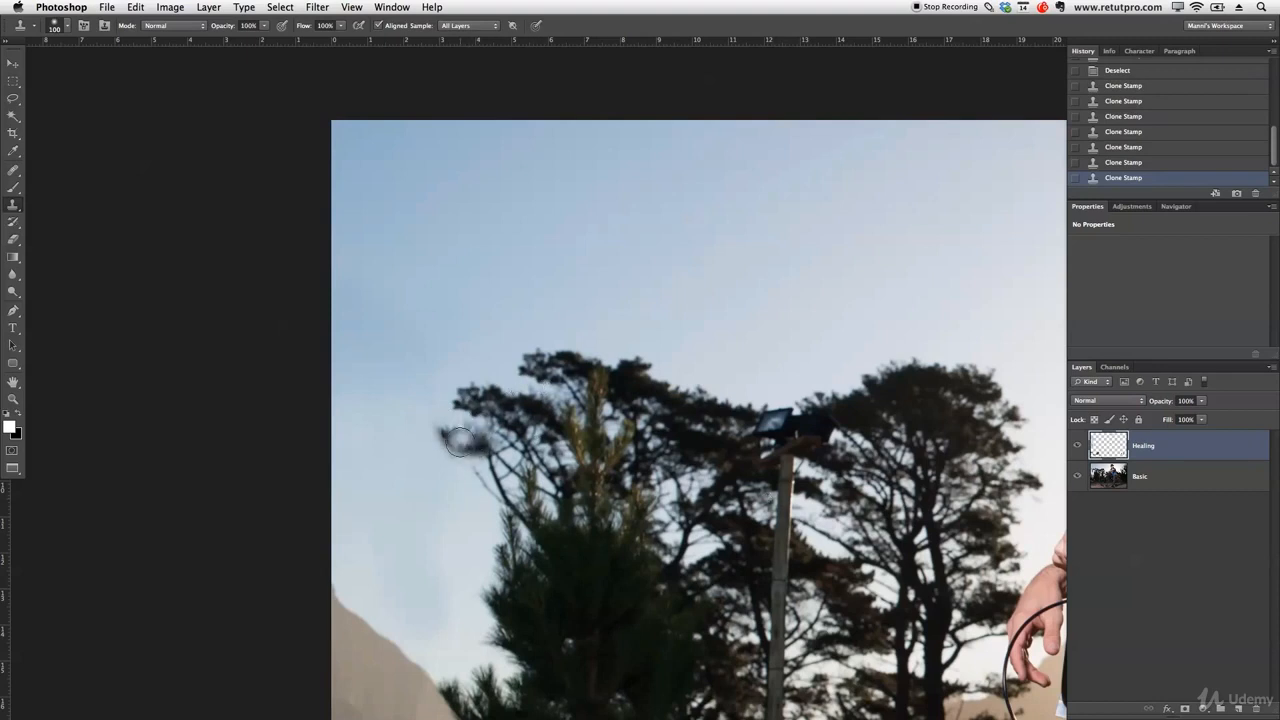
# Step: Clone foliage over the floodlight remnant at the treetop's outer edge and inspect the whole retouched photo
pyautogui.moveTo(470, 430)
pyautogui.mouseDown()
pyautogui.moveTo(458, 446)
pyautogui.moveTo(505, 499)
pyautogui.moveTo(545, 516)
pyautogui.mouseUp()
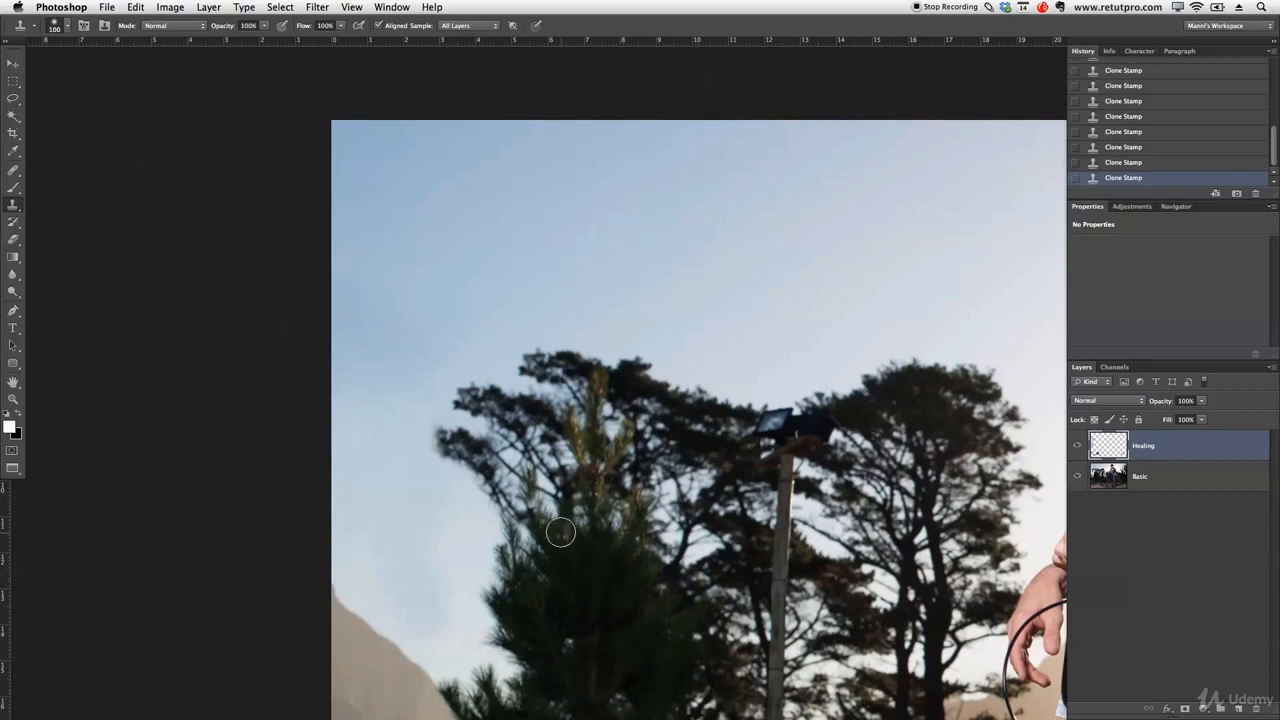
pyautogui.press('z')
pyautogui.moveTo(552, 490); pyautogui.dragTo(497, 489)
pyautogui.moveTo(622, 433); pyautogui.dragTo(592, 419)
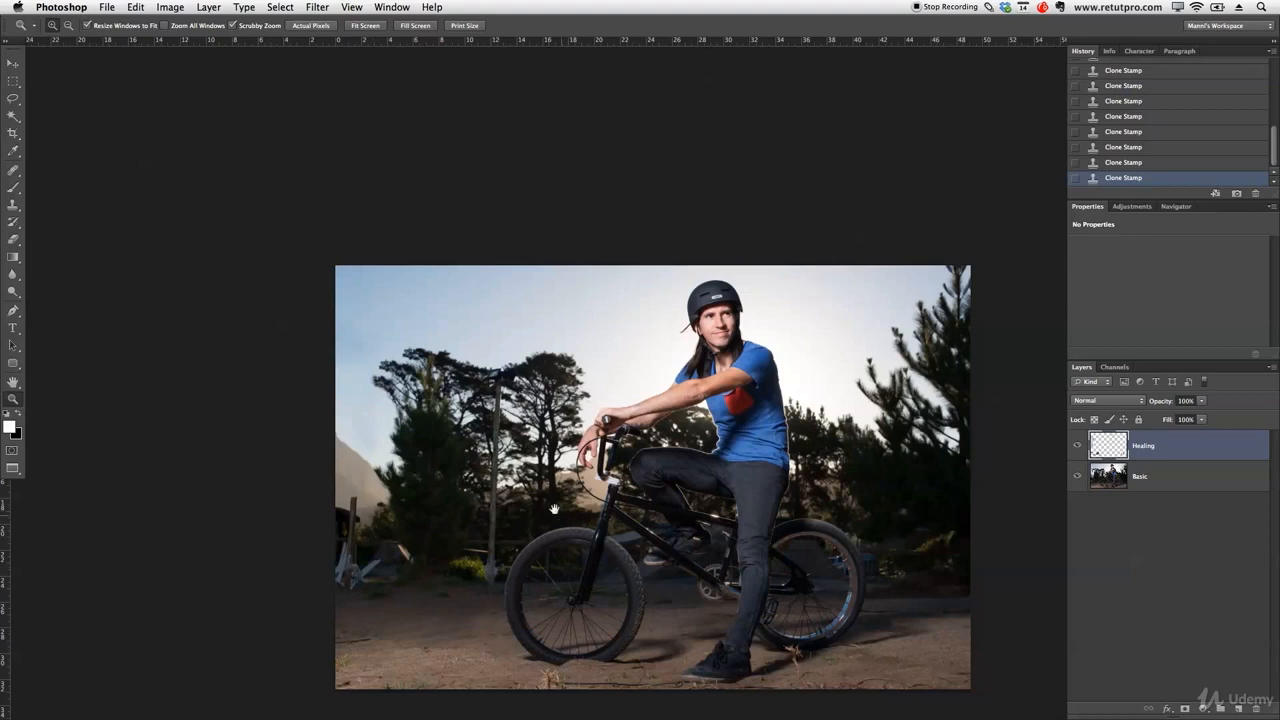
pyautogui.moveTo(554, 510); pyautogui.dragTo(480, 406)
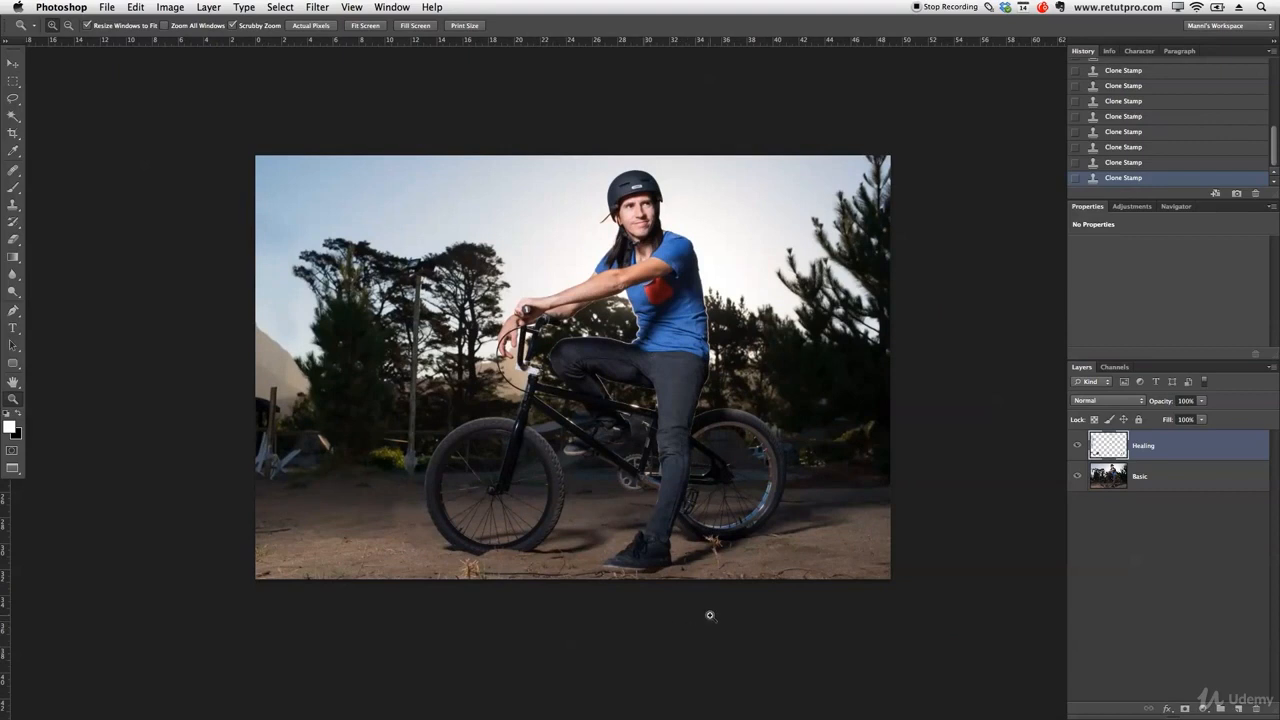
pyautogui.click(607, 571)
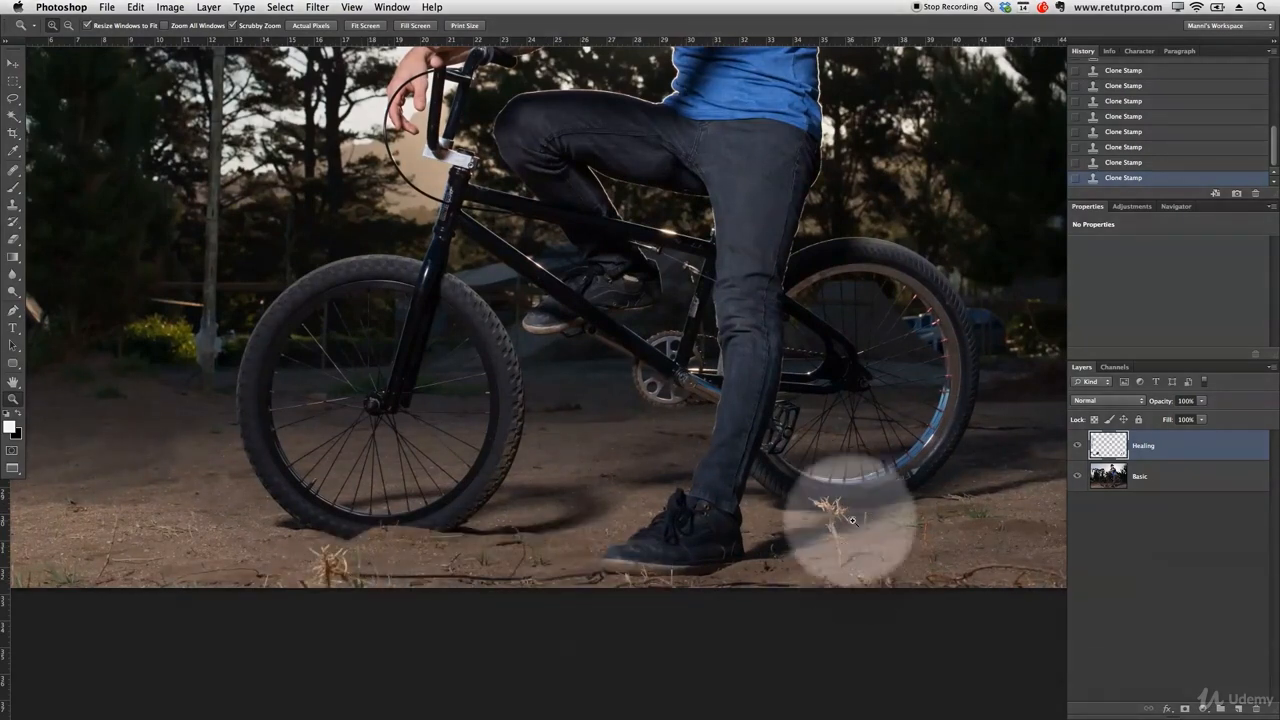
pyautogui.moveTo(819, 535); pyautogui.dragTo(746, 532)
pyautogui.moveTo(860, 420); pyautogui.dragTo(849, 457)
# Step: Outline the tall pine at the photo's right edge on the Basic layer with a freehand lasso selection
pyautogui.click(1140, 479)
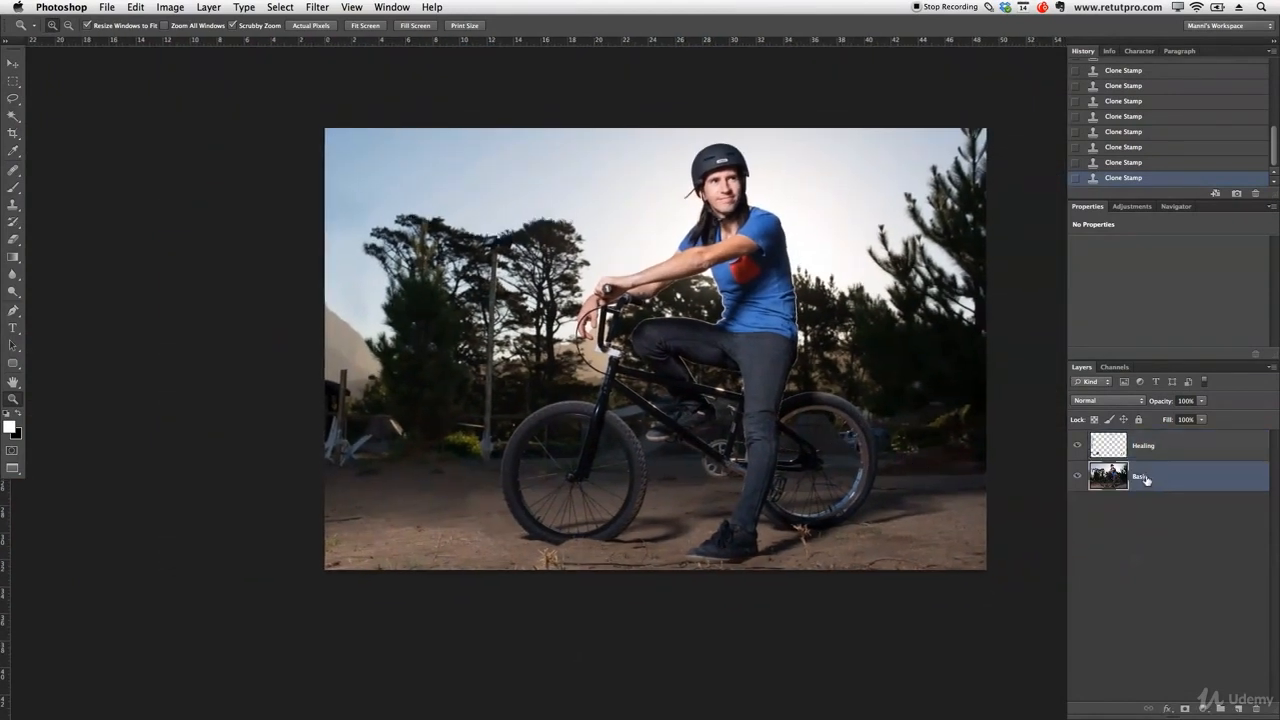
pyautogui.moveTo(913, 398); pyautogui.dragTo(856, 394)
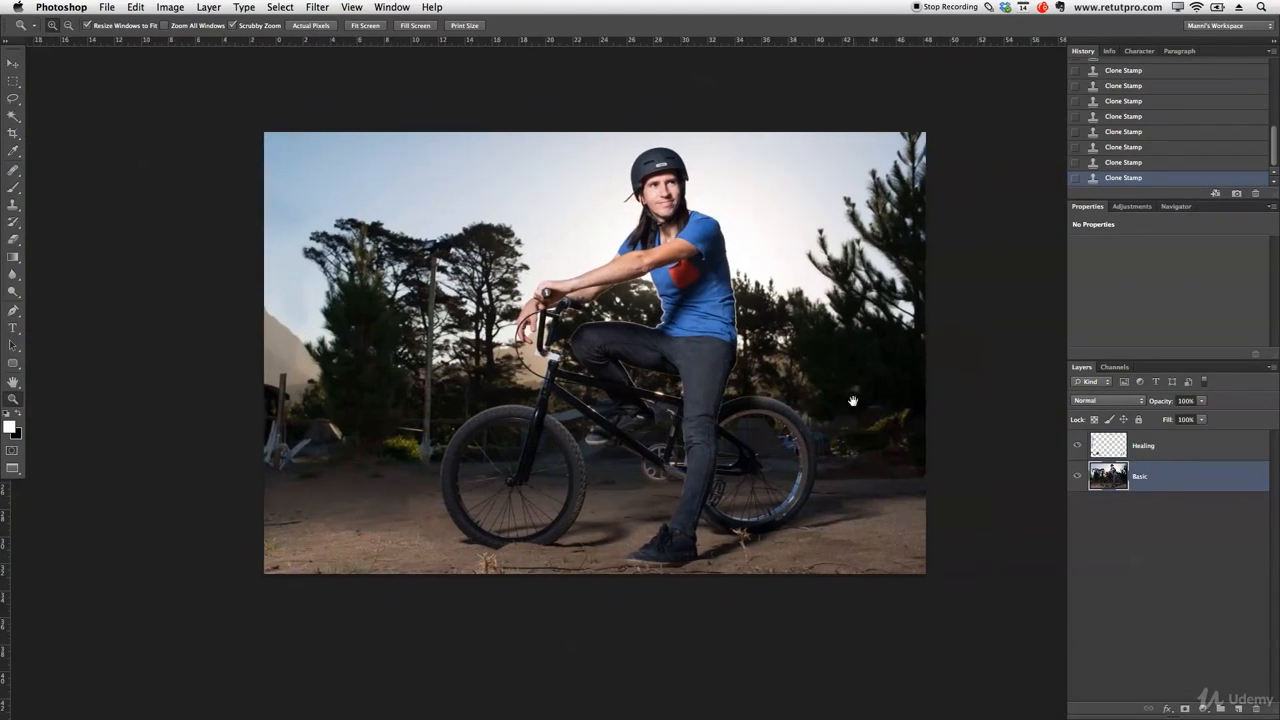
pyautogui.click(1112, 488)
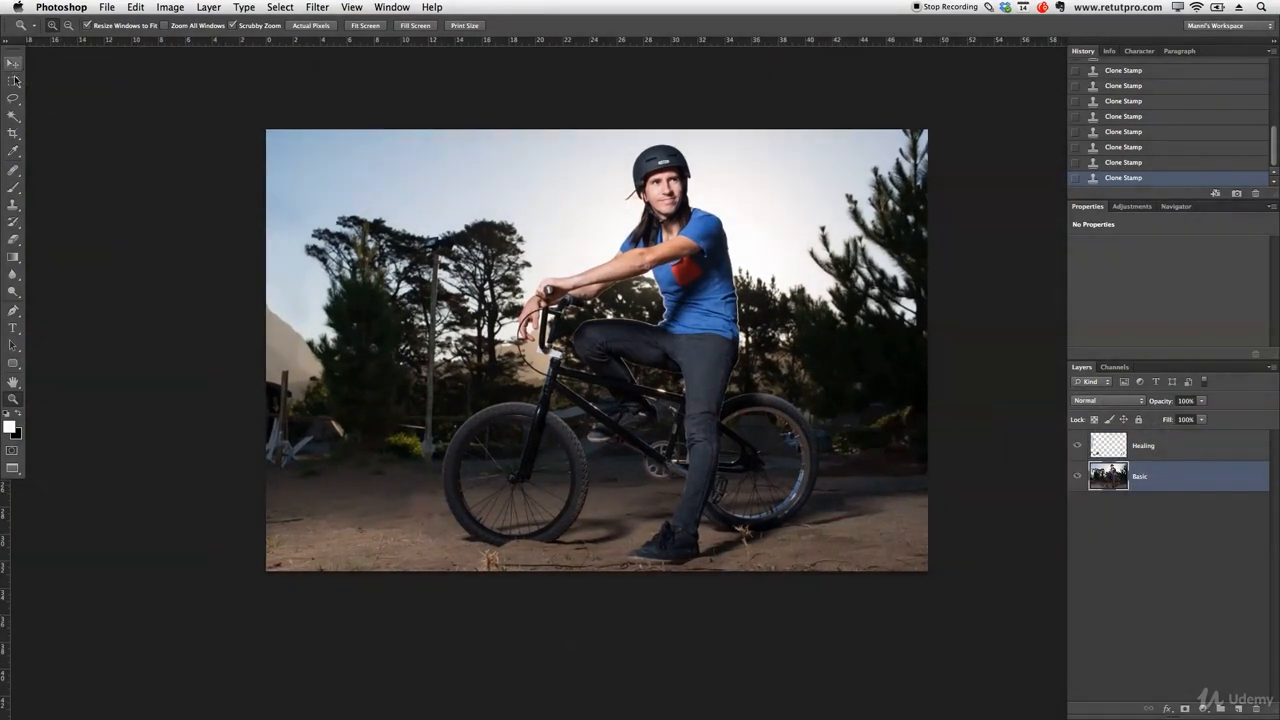
pyautogui.click(14, 99)
pyautogui.moveTo(872, 115)
pyautogui.mouseDown()
pyautogui.moveTo(798, 232)
pyautogui.moveTo(789, 345)
pyautogui.moveTo(832, 430)
pyautogui.moveTo(840, 465)
pyautogui.moveTo(826, 490)
pyautogui.moveTo(923, 507)
pyautogui.mouseUp()
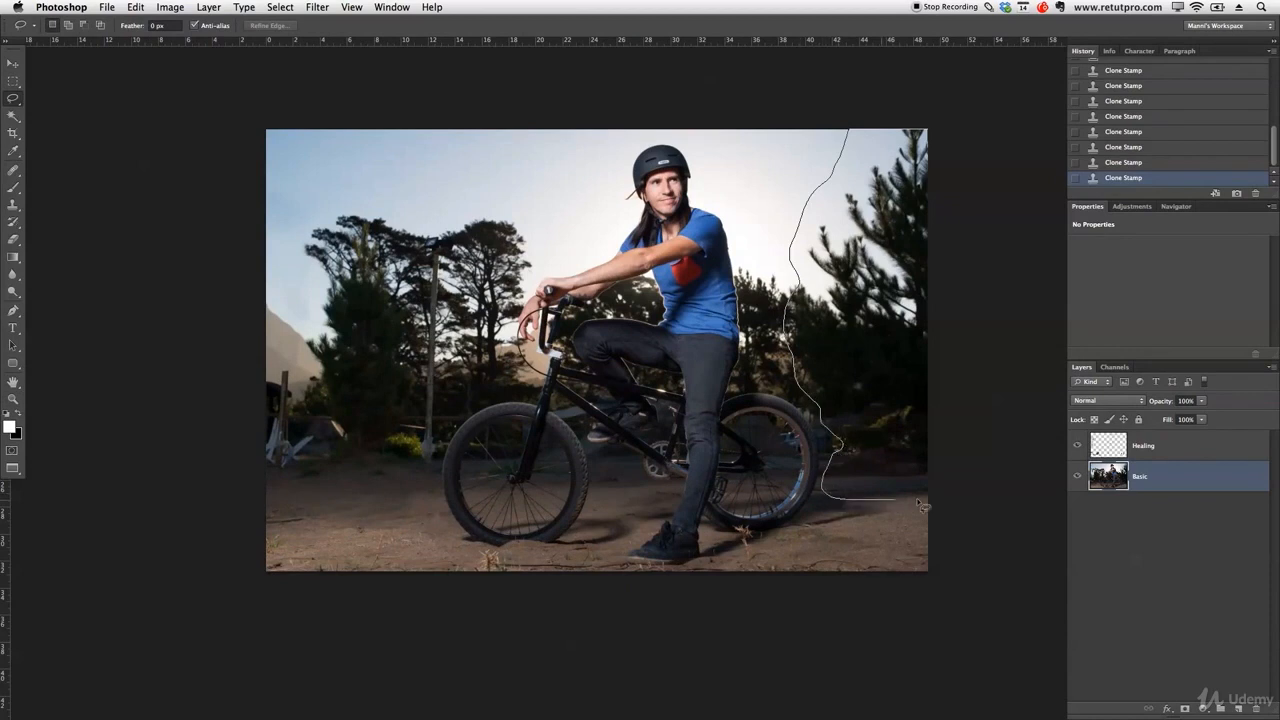
pyautogui.moveTo(971, 334); pyautogui.dragTo(978, 109)
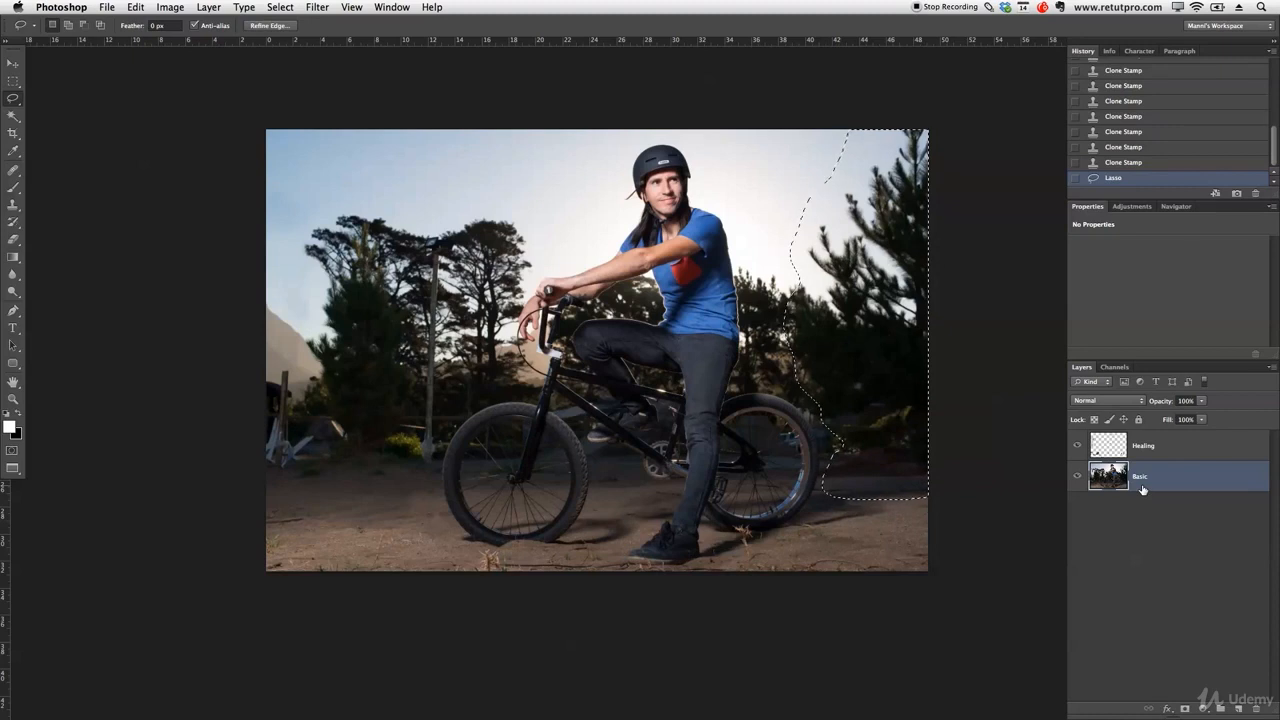
# Step: Copy the selected pine onto a new layer above Healing and name it Tree 1
pyautogui.press('super+c')
pyautogui.press('super+v')
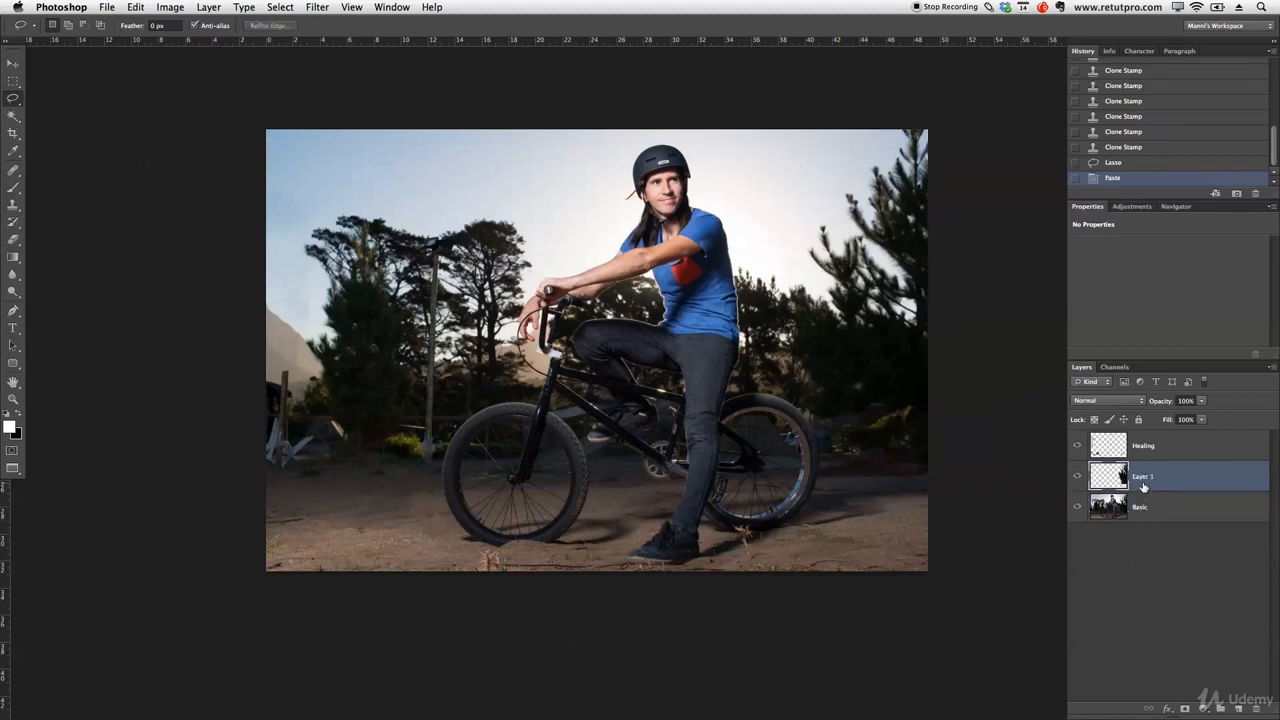
pyautogui.press('F1')
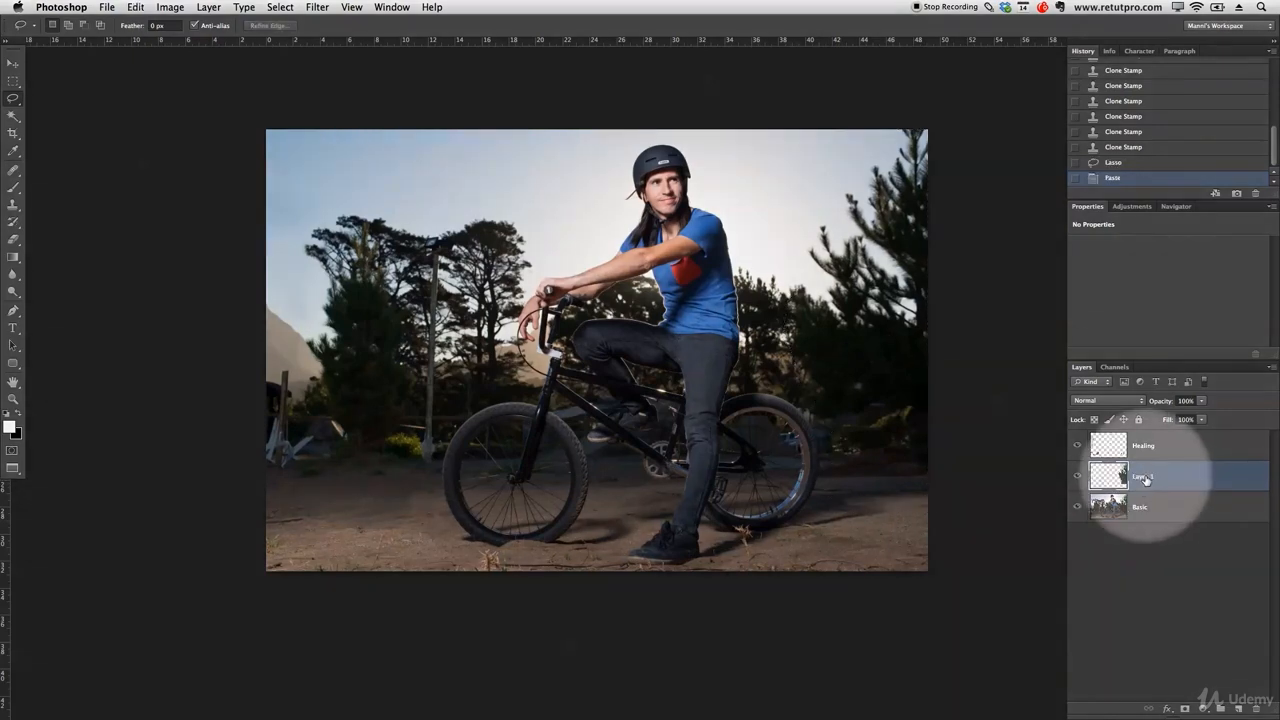
pyautogui.moveTo(1140, 486); pyautogui.dragTo(1147, 446)
pyautogui.doubleClick(1147, 446)
pyautogui.write('Tree 1')
pyautogui.press('Return')
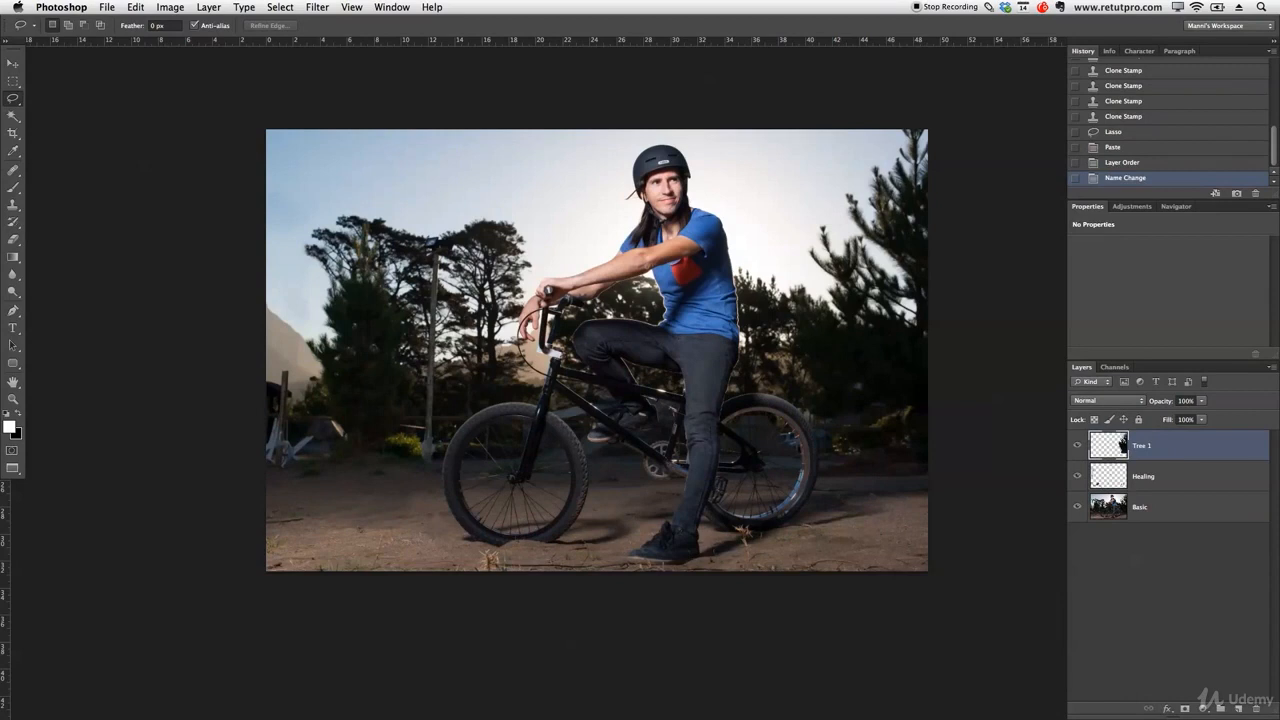
# Step: Duplicate the Tree 1 layer under the name Tree and set the copy's blend mode to Darken
pyautogui.press('super+j')
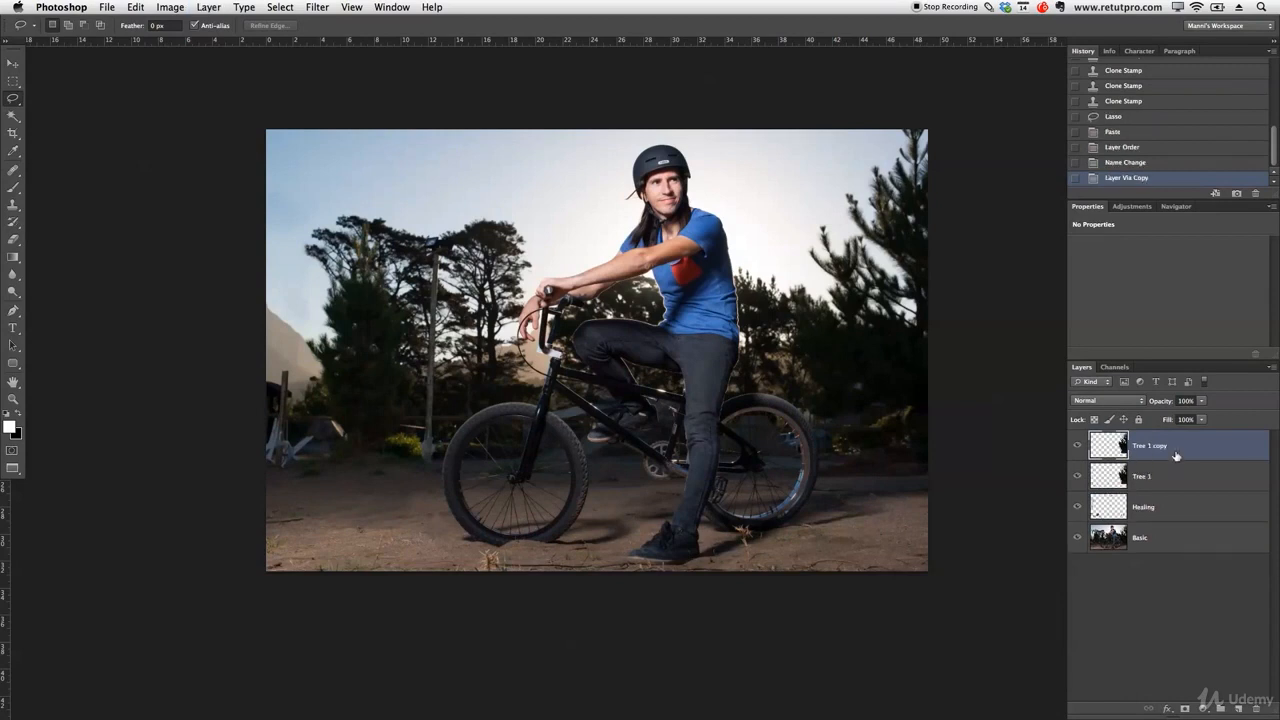
pyautogui.doubleClick(1157, 451)
pyautogui.write('Tree')
pyautogui.press('Return')
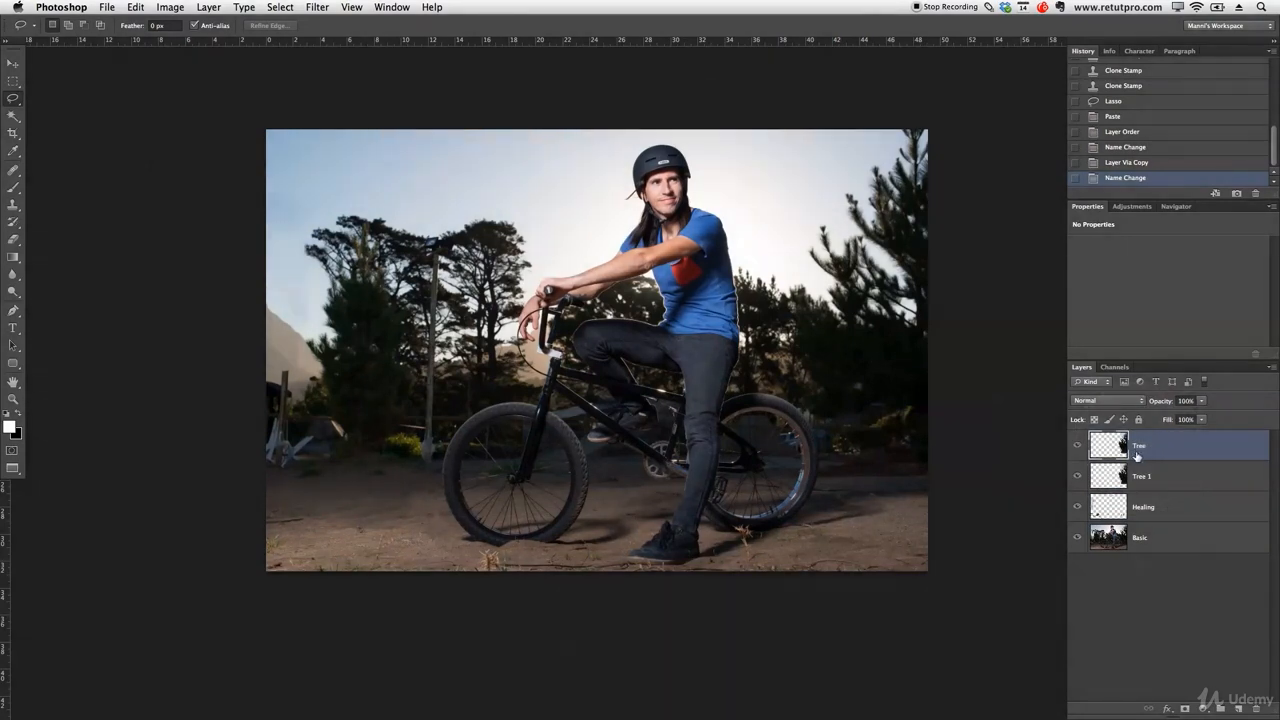
pyautogui.click(1104, 401)
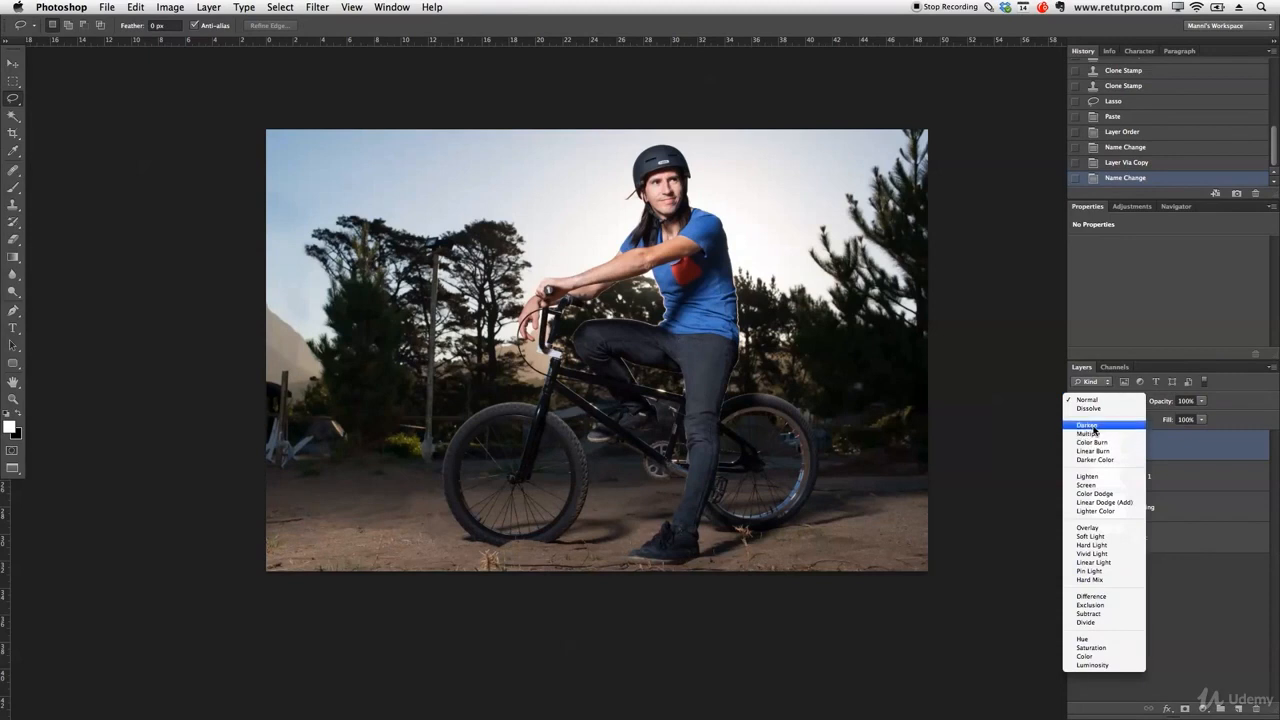
pyautogui.click(1094, 431)
# Step: Try the Tree layer over the background trees beside the lamp post, comparing the Lighten and Darken blend modes
pyautogui.press('v')
pyautogui.moveTo(926, 348); pyautogui.dragTo(572, 275)
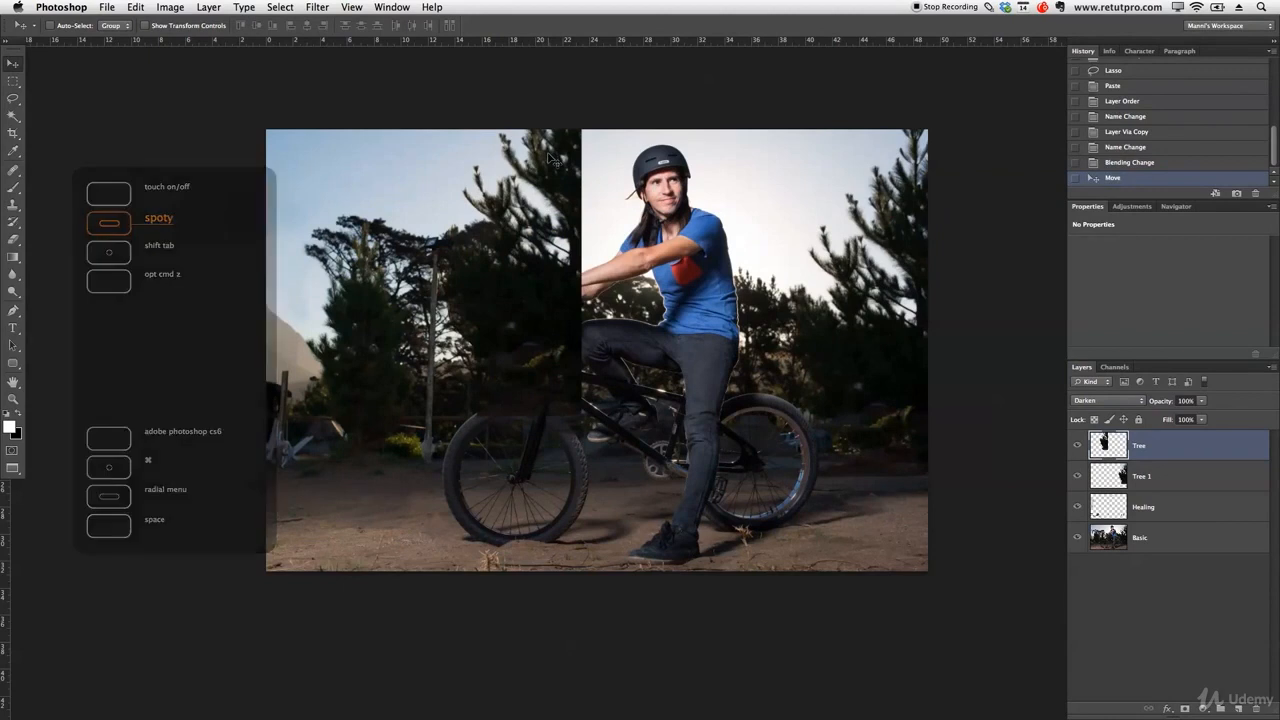
pyautogui.click(1108, 399)
pyautogui.click(1097, 455)
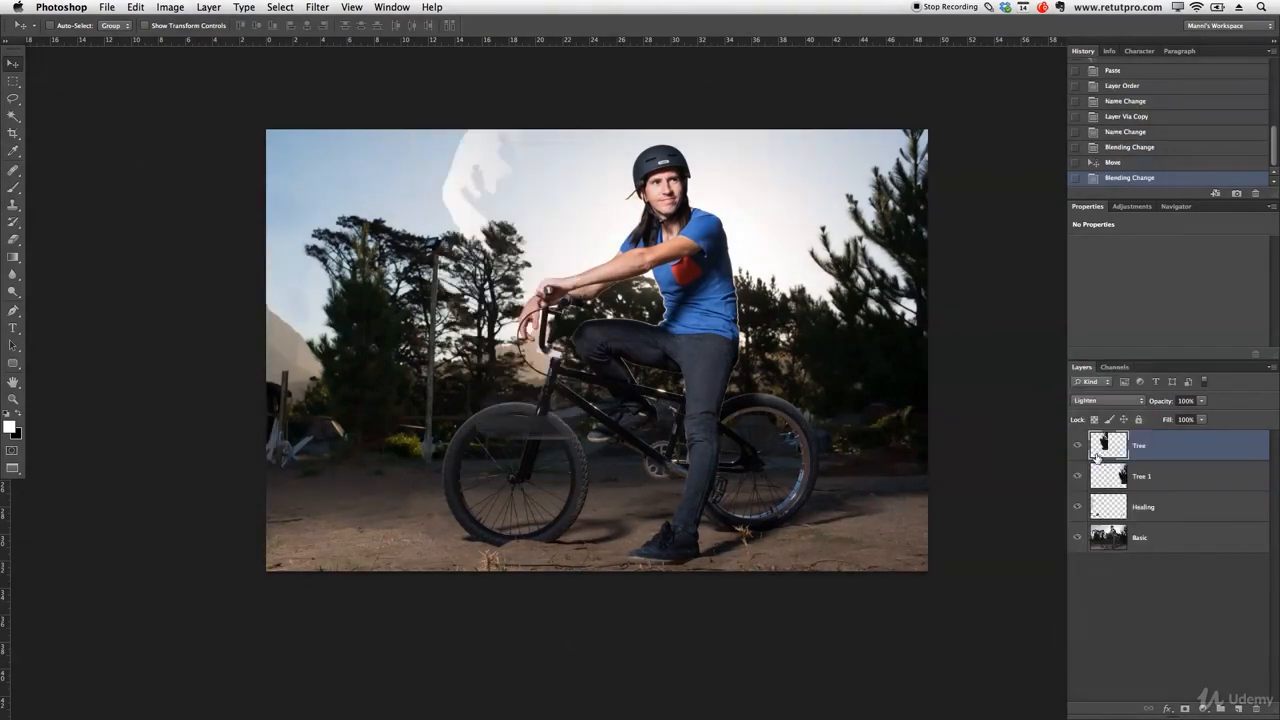
pyautogui.moveTo(495, 175)
pyautogui.mouseDown()
pyautogui.moveTo(457, 178)
pyautogui.moveTo(473, 190)
pyautogui.moveTo(481, 176)
pyautogui.moveTo(463, 187)
pyautogui.moveTo(483, 194)
pyautogui.moveTo(517, 172)
pyautogui.mouseUp()
pyautogui.click(1118, 401)
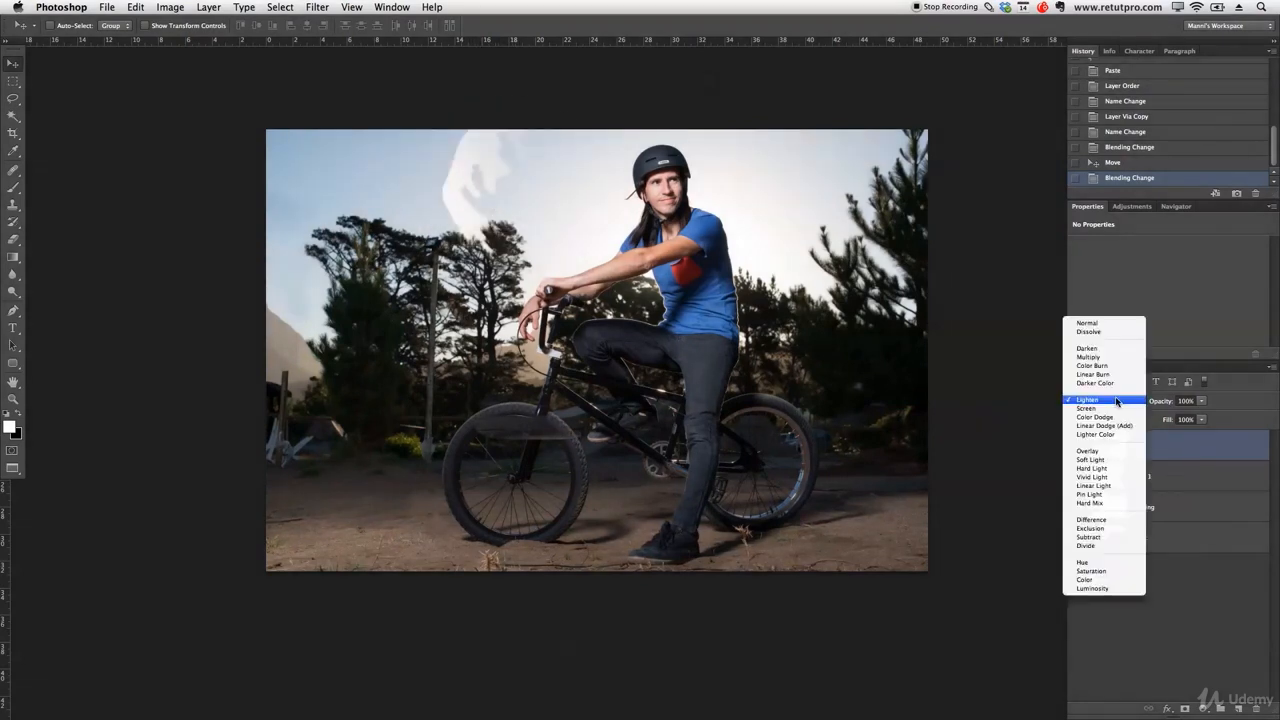
pyautogui.click(1095, 351)
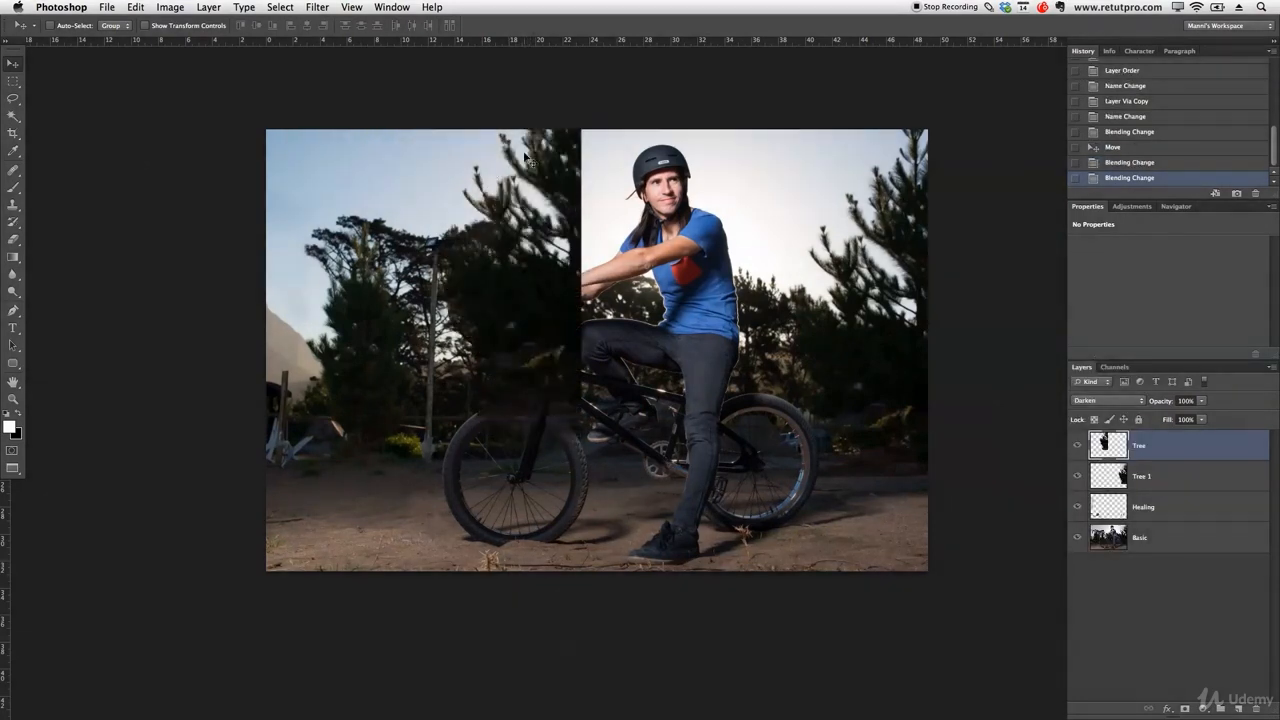
pyautogui.moveTo(560, 218); pyautogui.dragTo(561, 240)
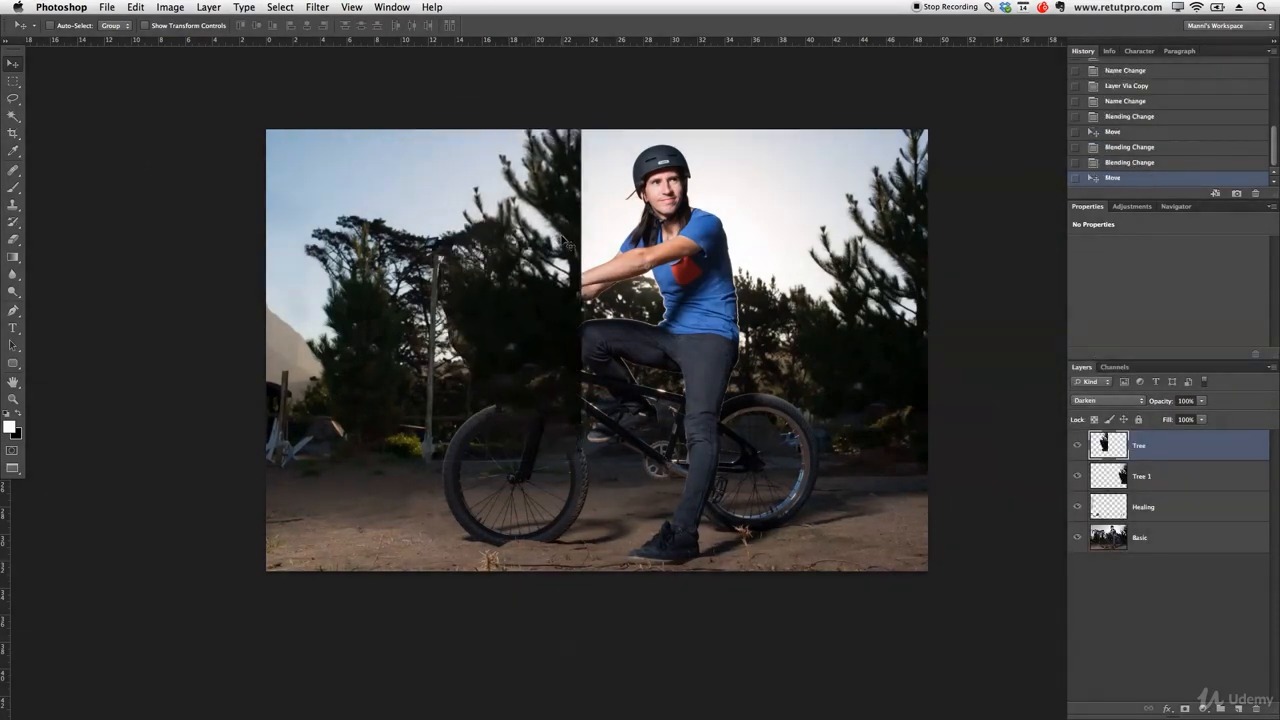
# Step: Revert the Tree layer's trial moves and blend changes back to the state right after it was first set to Darken
pyautogui.press('super+z')
pyautogui.press('super+z')
pyautogui.press('super+z')
pyautogui.press('super+z')
pyautogui.click(1123, 163)
pyautogui.click(1125, 148)
pyautogui.click(1119, 132)
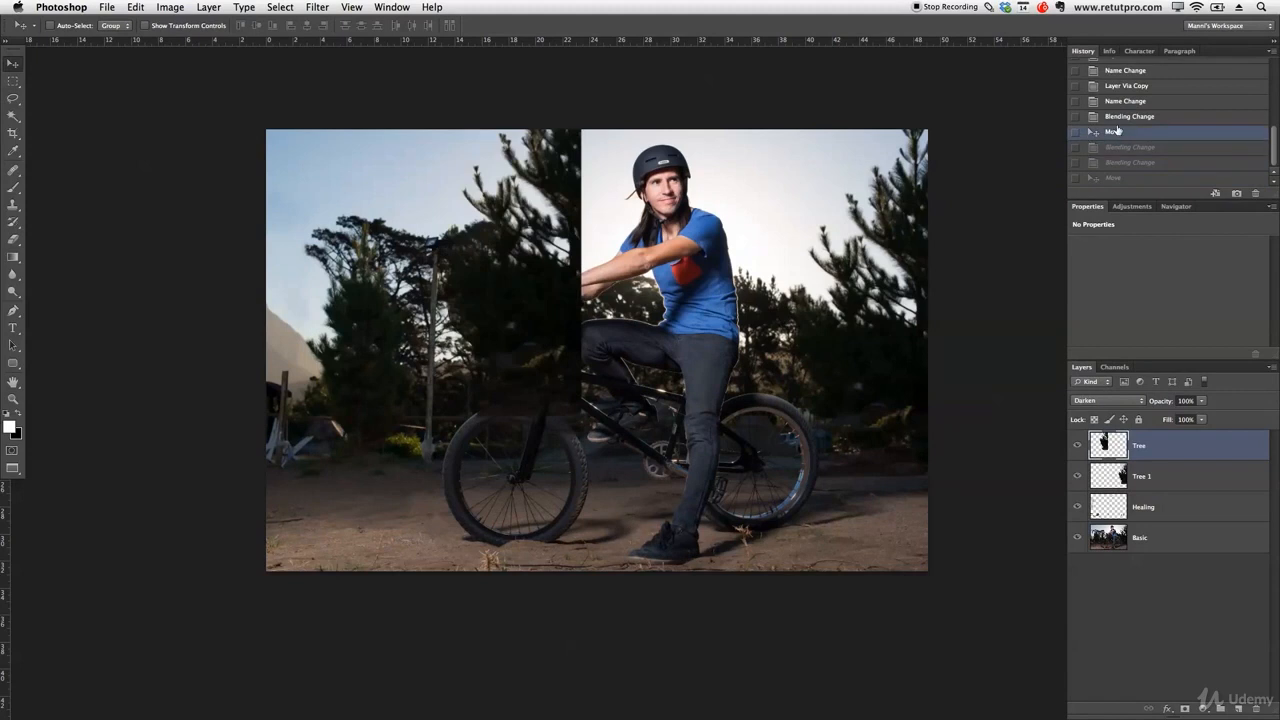
pyautogui.click(1118, 122)
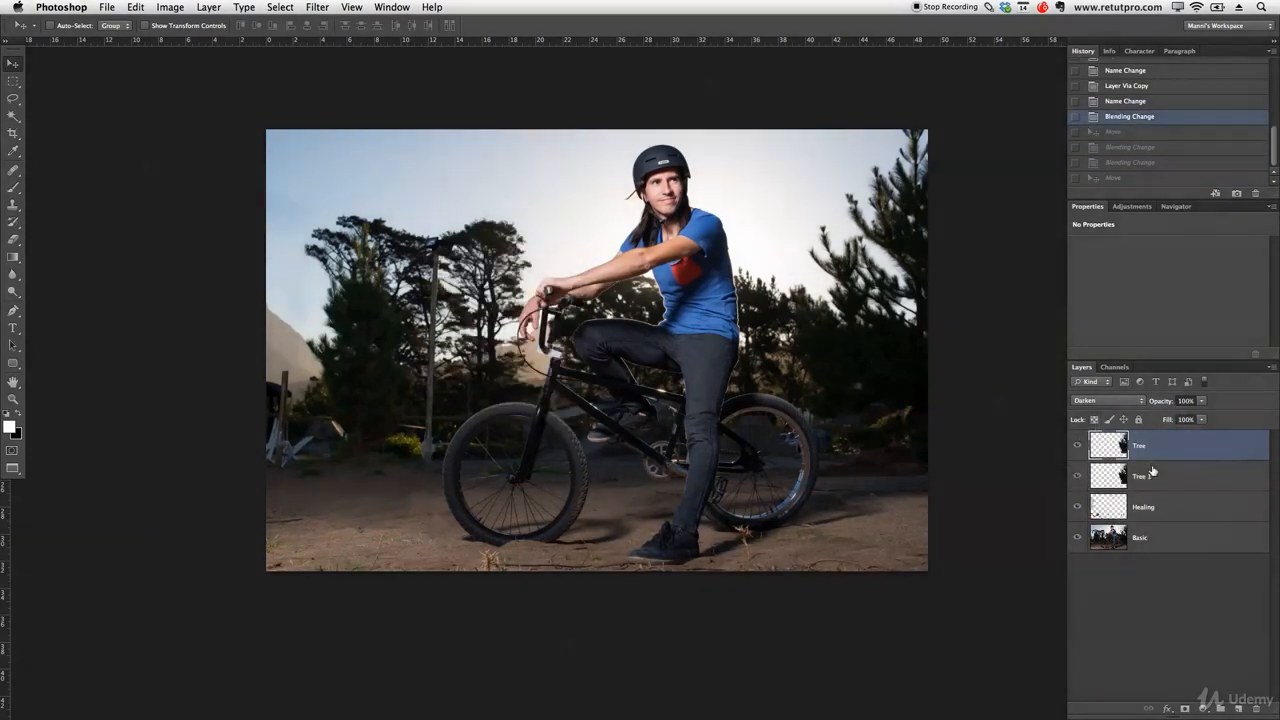
# Step: Flip the Tree and Tree 1 layers horizontally and move them together to the photo's left edge
pyautogui.keyDown('shift'); pyautogui.click(1165, 476); pyautogui.keyUp('shift')
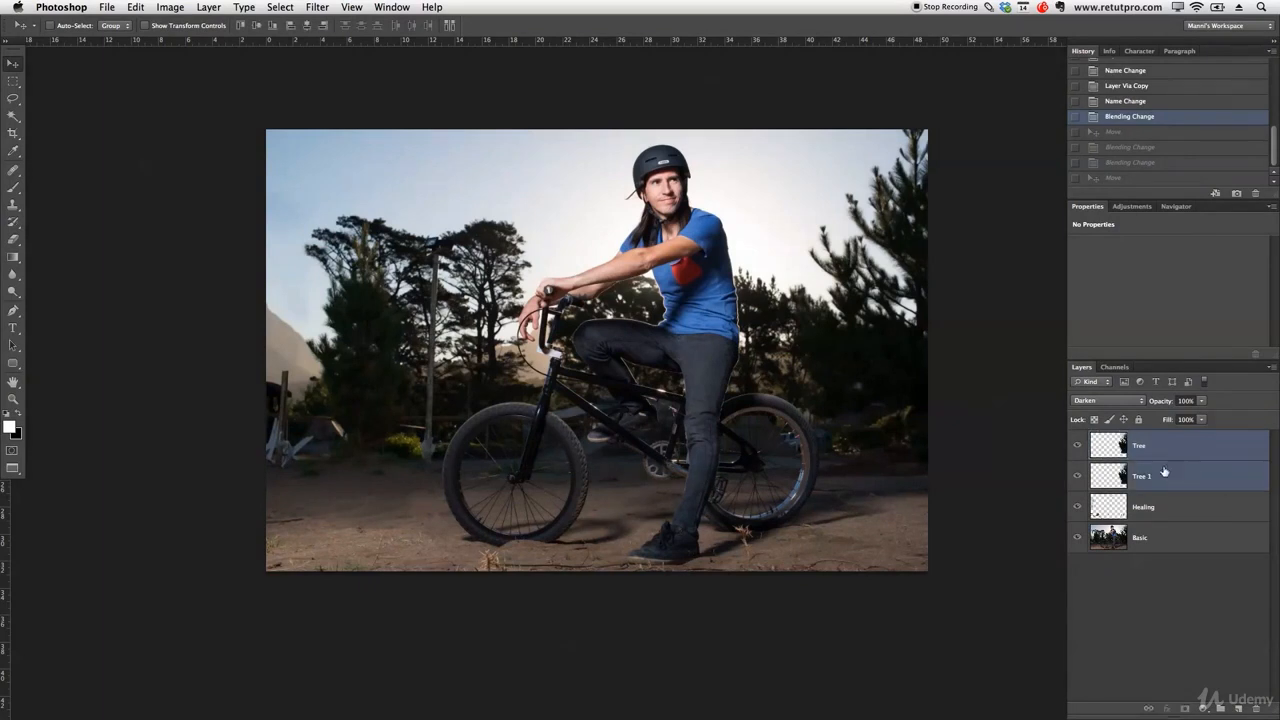
pyautogui.click(209, 7)
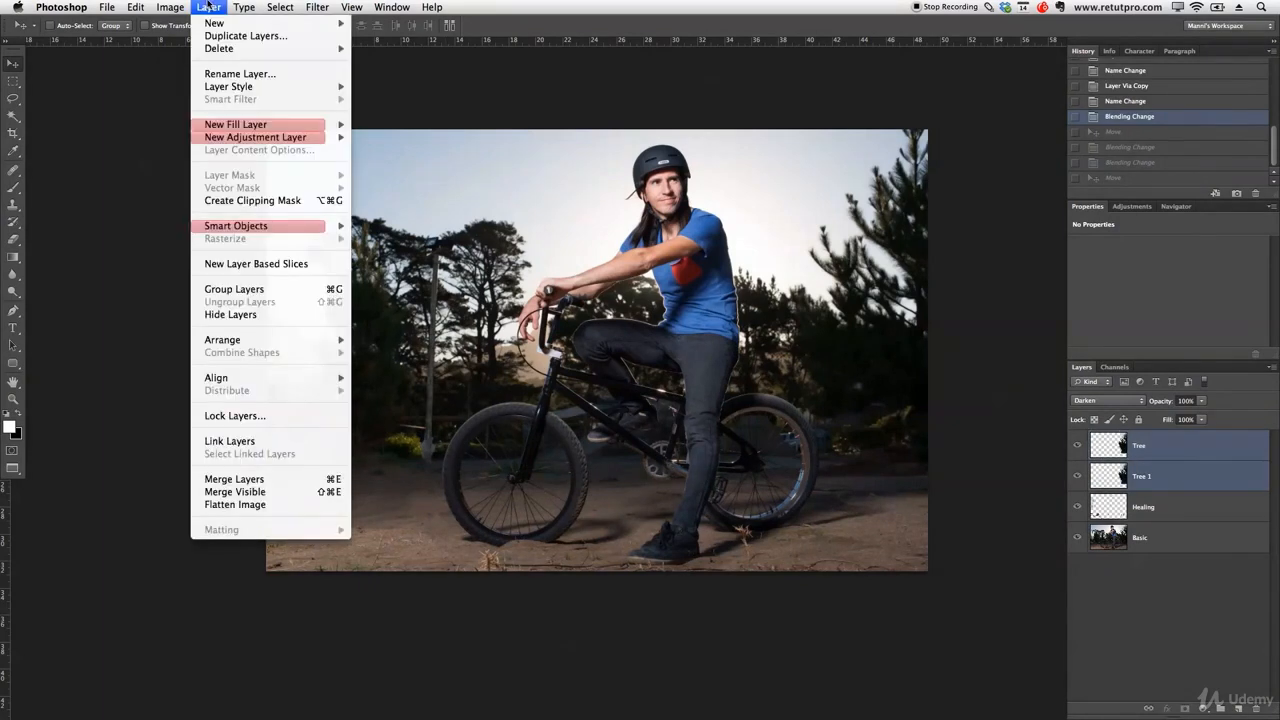
pyautogui.moveTo(134, 7)
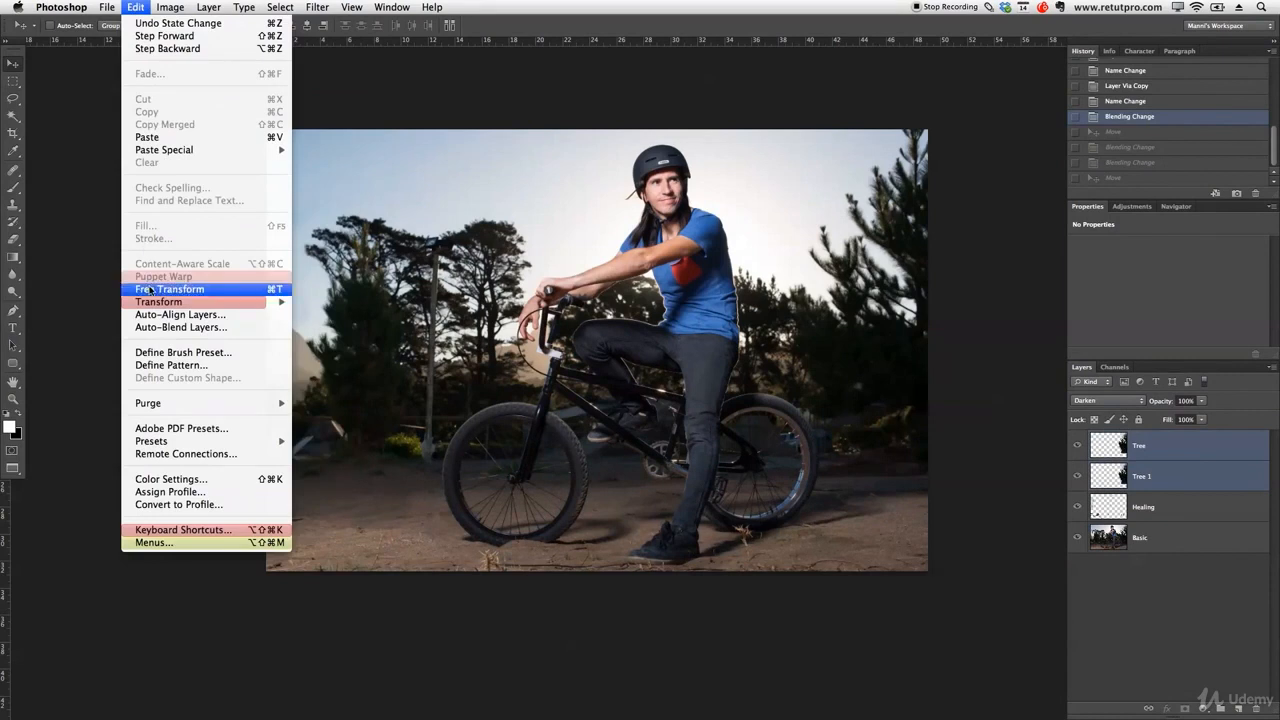
pyautogui.moveTo(152, 301)
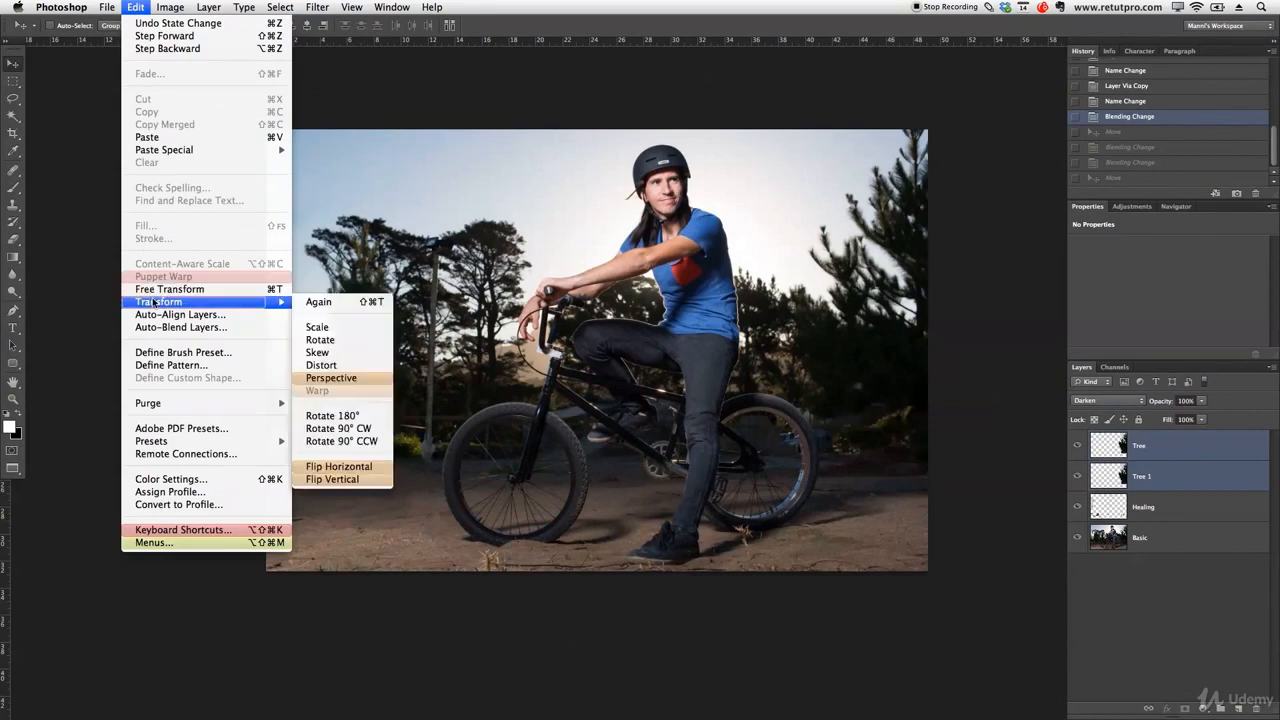
pyautogui.click(329, 467)
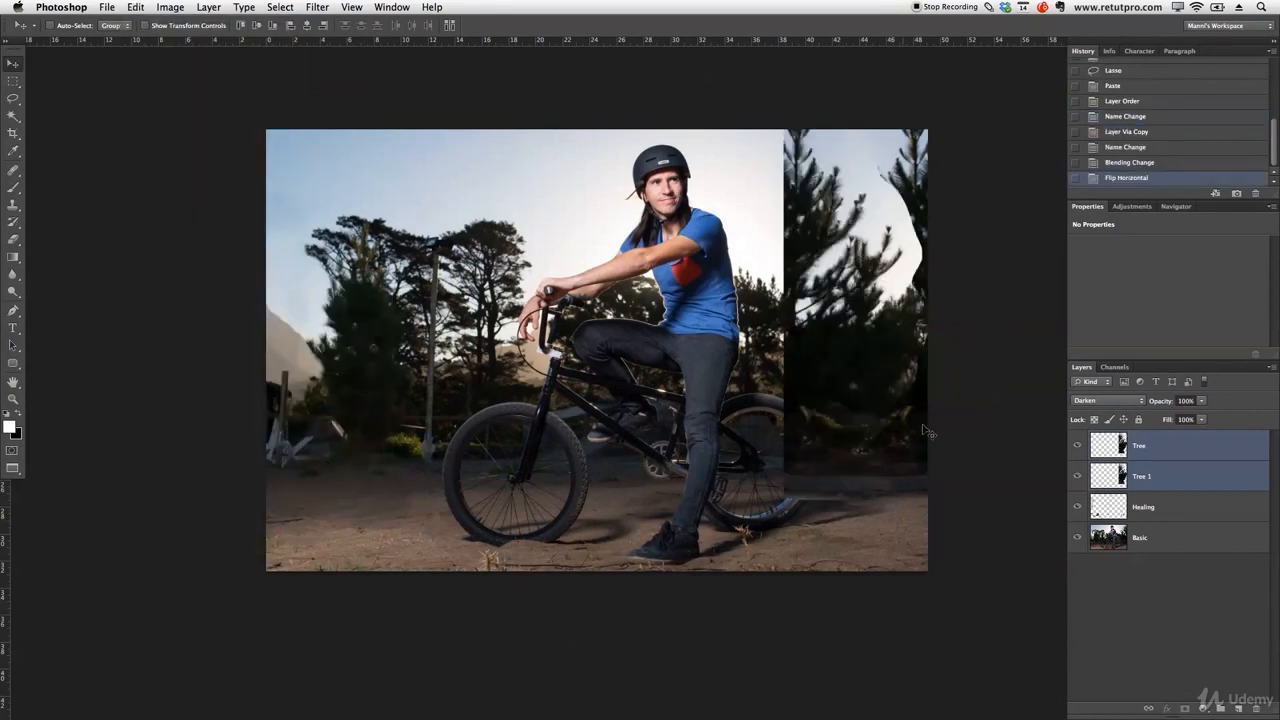
pyautogui.moveTo(898, 322); pyautogui.dragTo(357, 345)
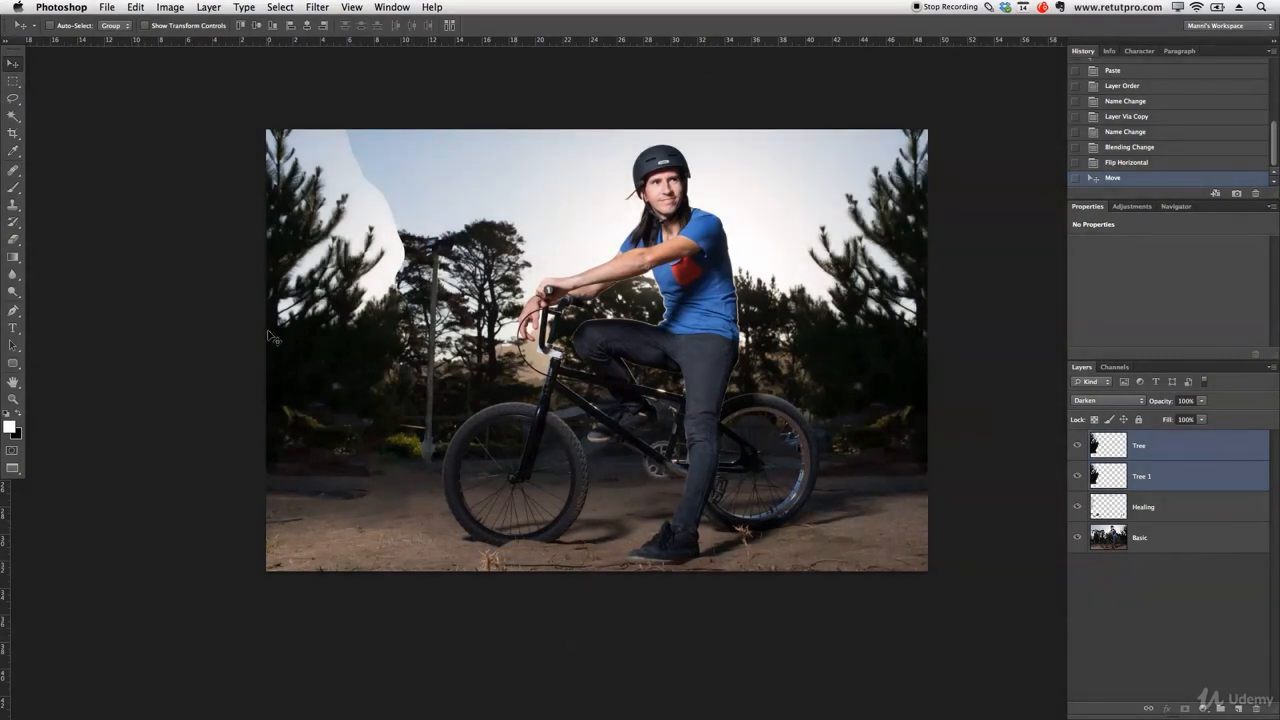
# Step: Hide the Tree 1 layer and make the Tree layer active
pyautogui.click(1185, 481)
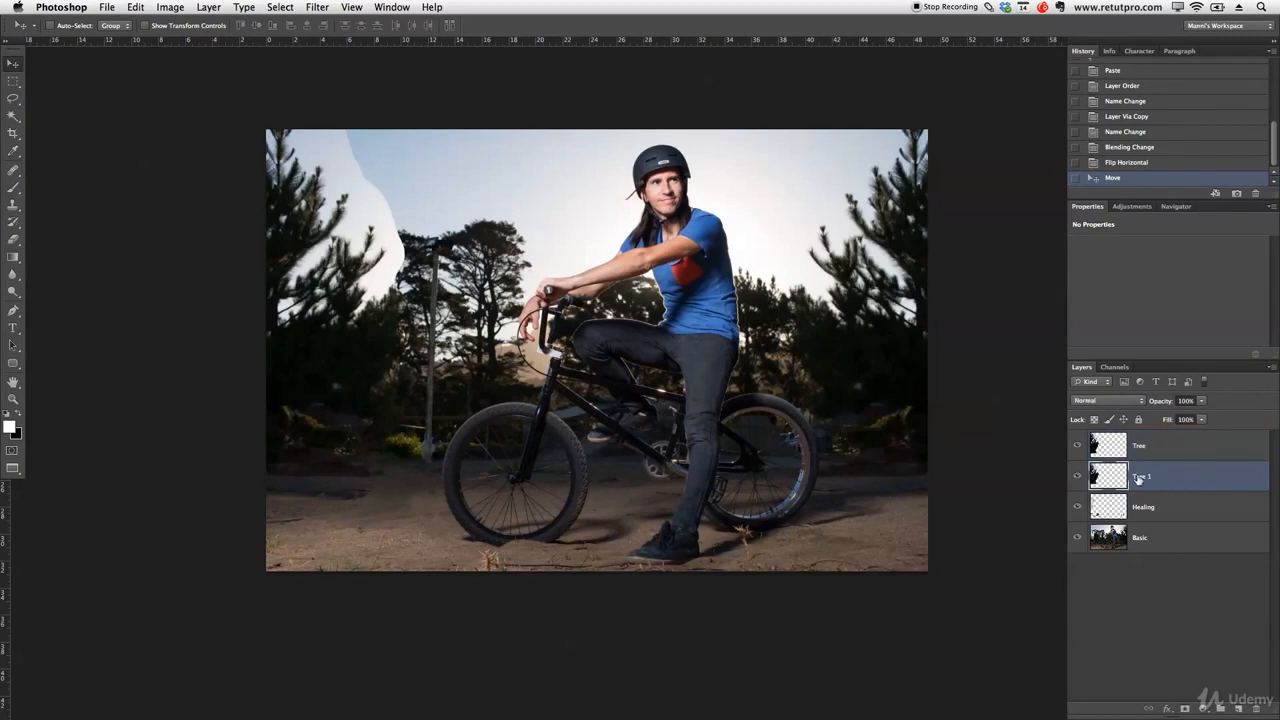
pyautogui.click(1077, 477)
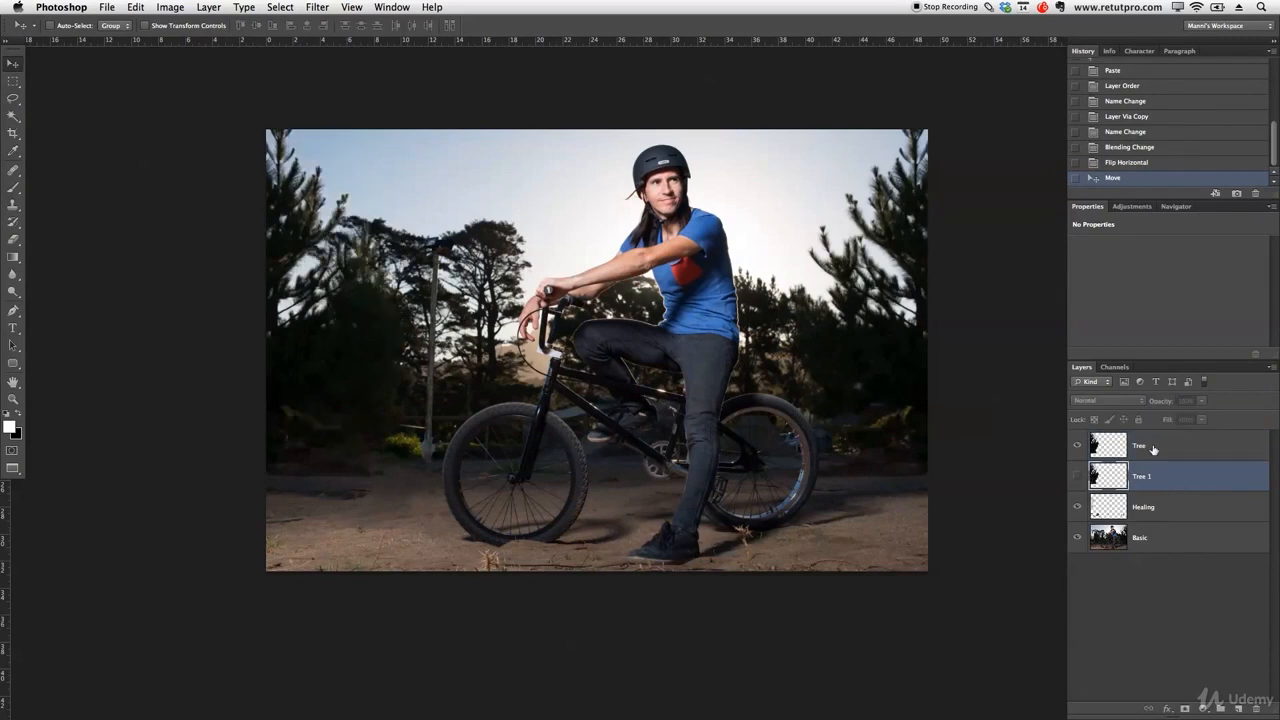
pyautogui.click(466, 222)
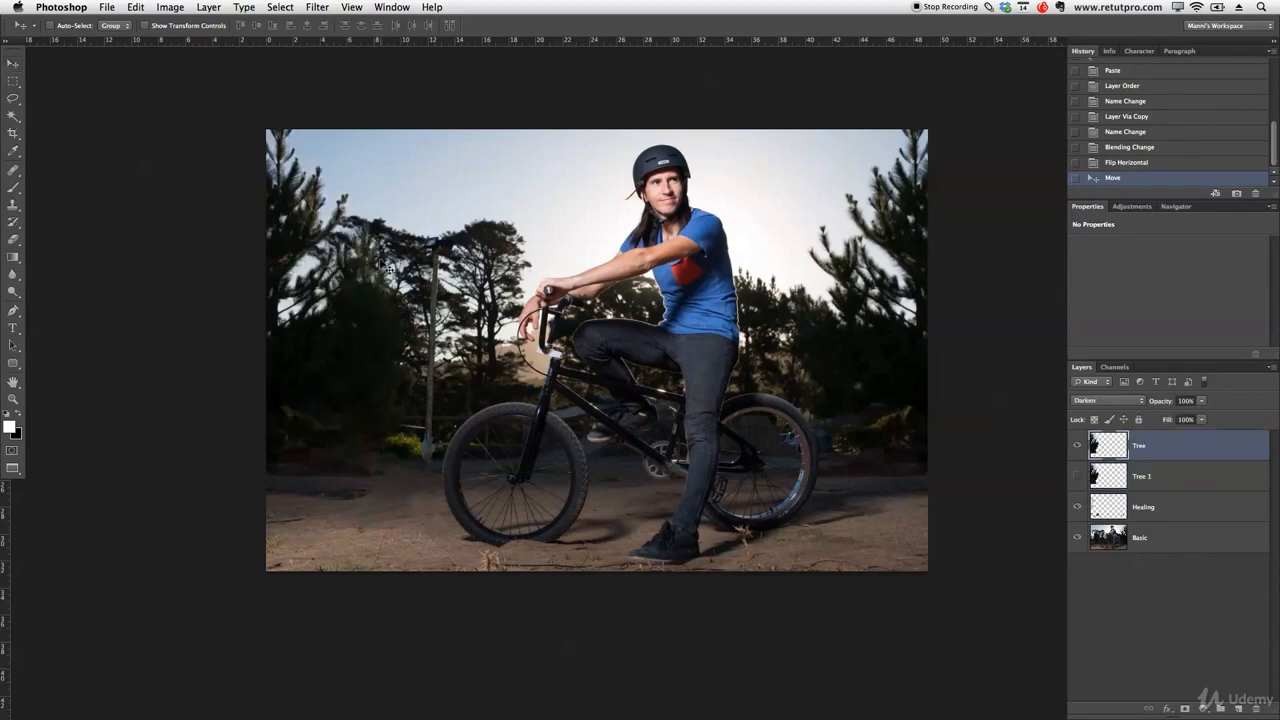
# Step: Split the Tree layer's This Layer highlight slider in Blend If to 18 / 255 so its light tones fade gradually
pyautogui.press('z')
pyautogui.moveTo(324, 222); pyautogui.dragTo(450, 247)
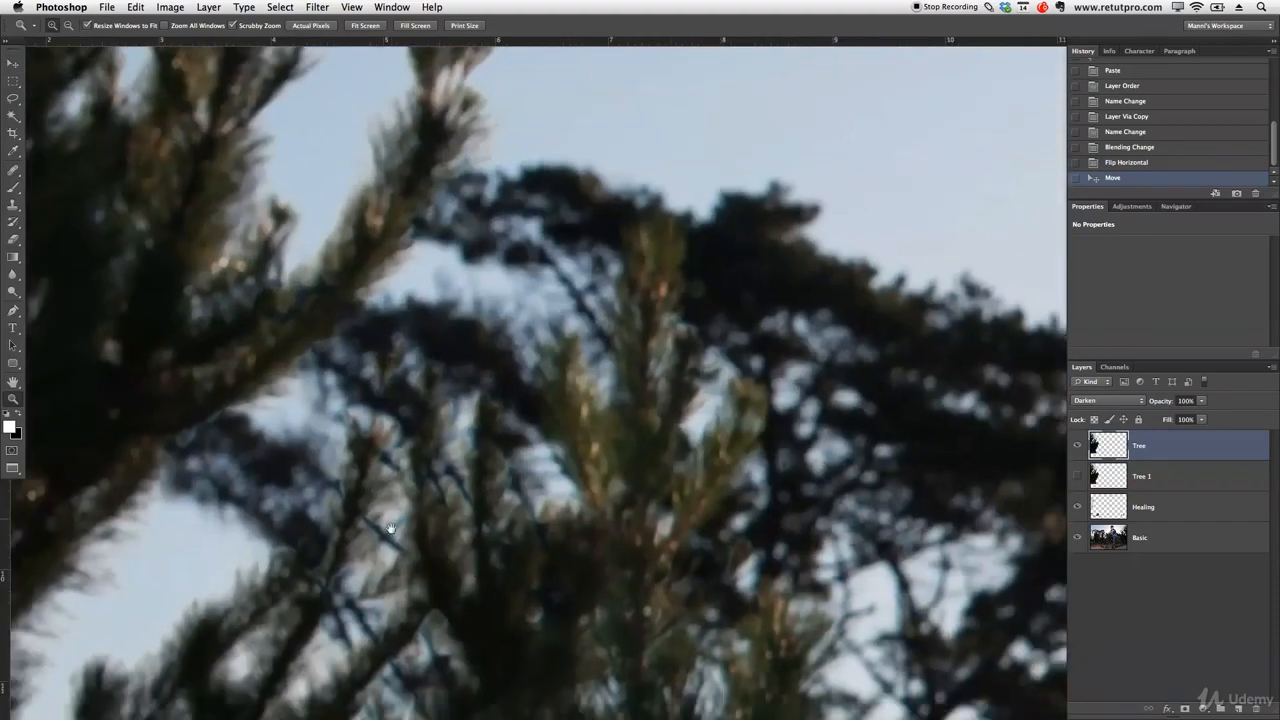
pyautogui.moveTo(388, 538); pyautogui.dragTo(376, 402)
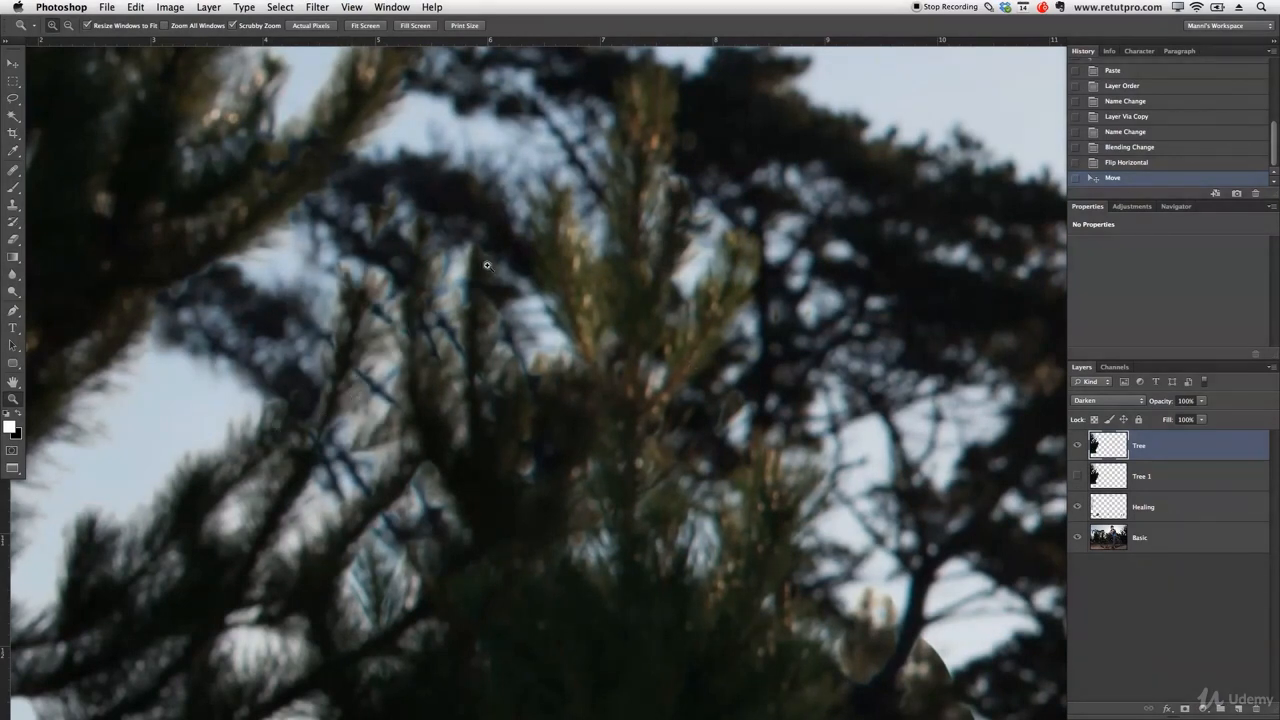
pyautogui.doubleClick(1183, 450)
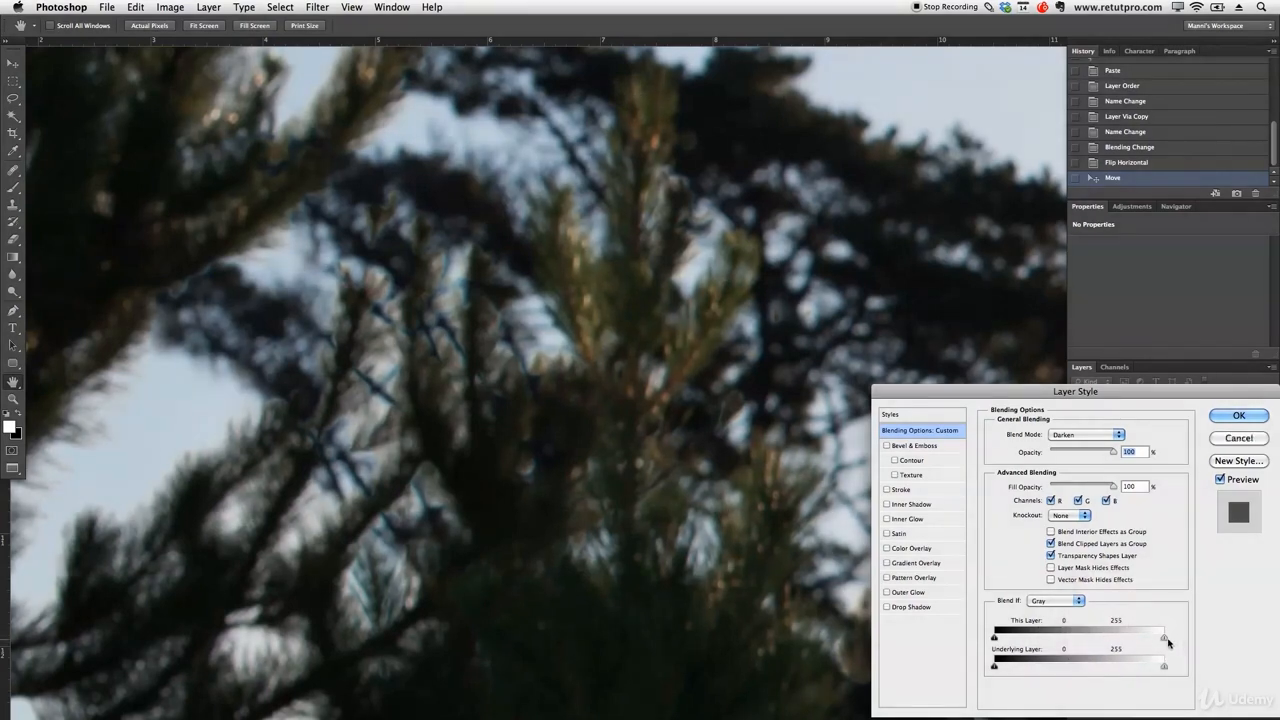
pyautogui.moveTo(1164, 637); pyautogui.dragTo(1006, 641)
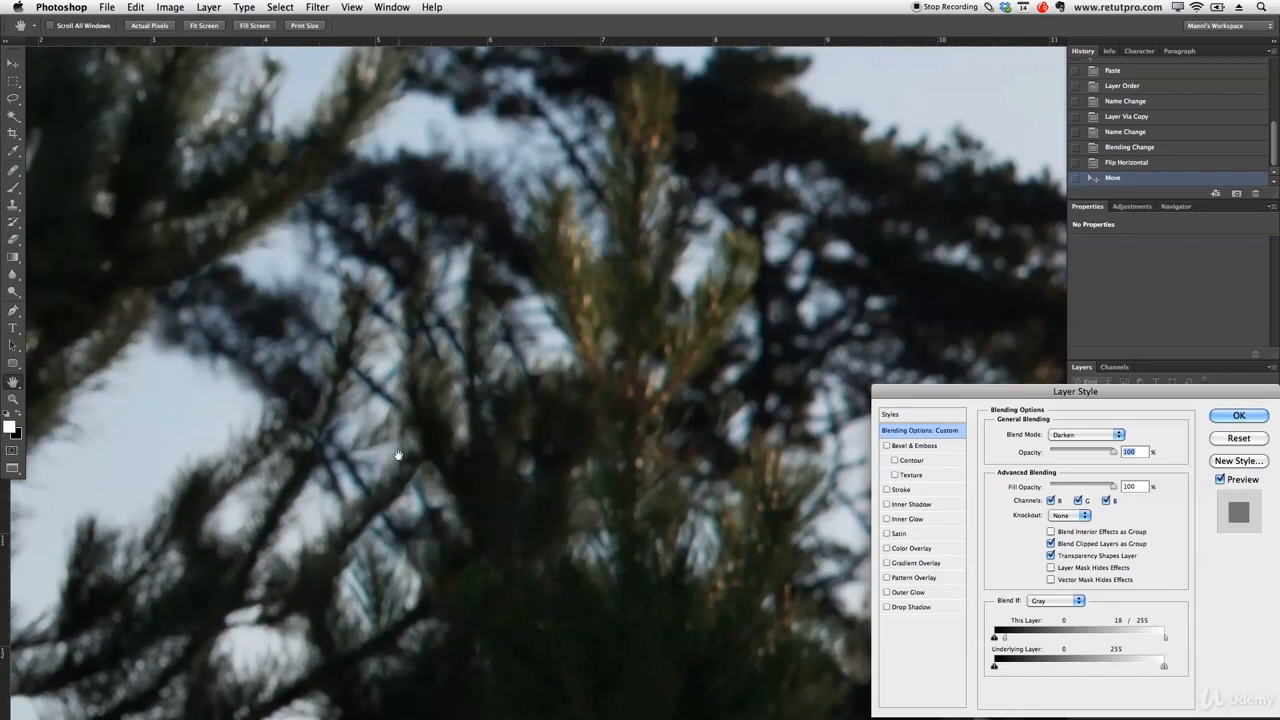
pyautogui.click(1236, 415)
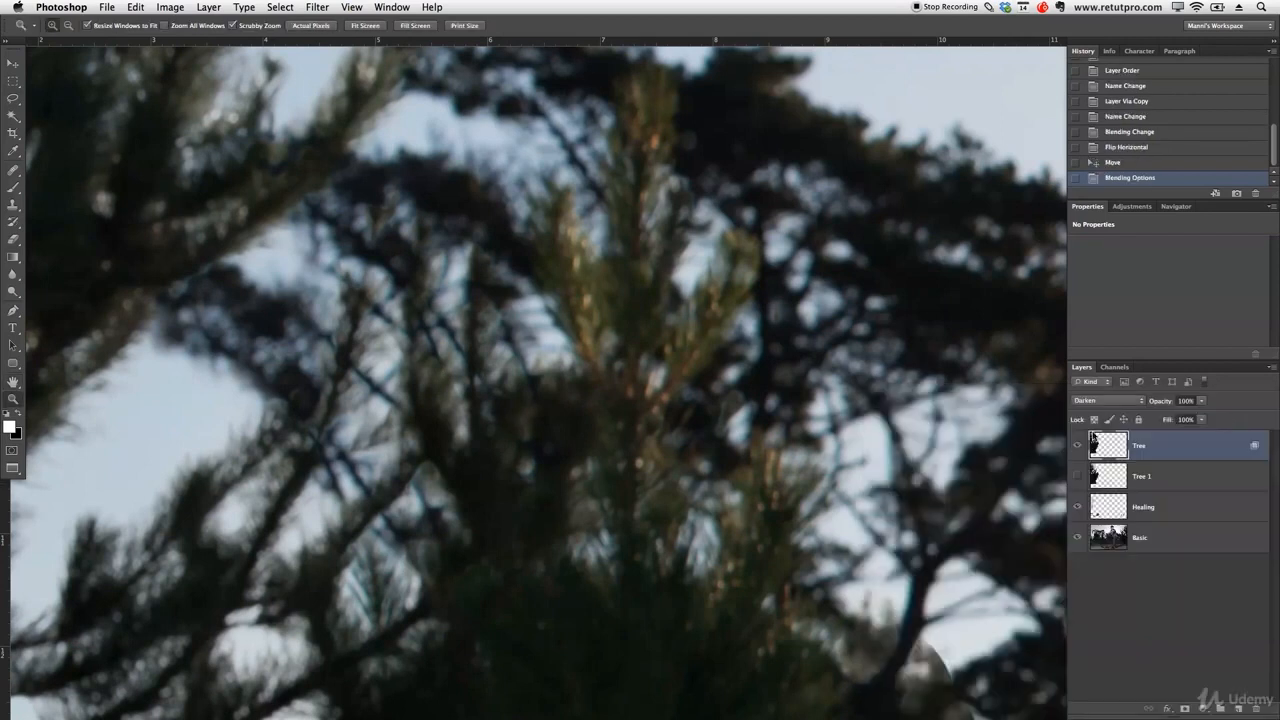
# Step: Show the Tree 1 layer and add a black layer mask that hides all of its content
pyautogui.scroll(-8, 484, 386)
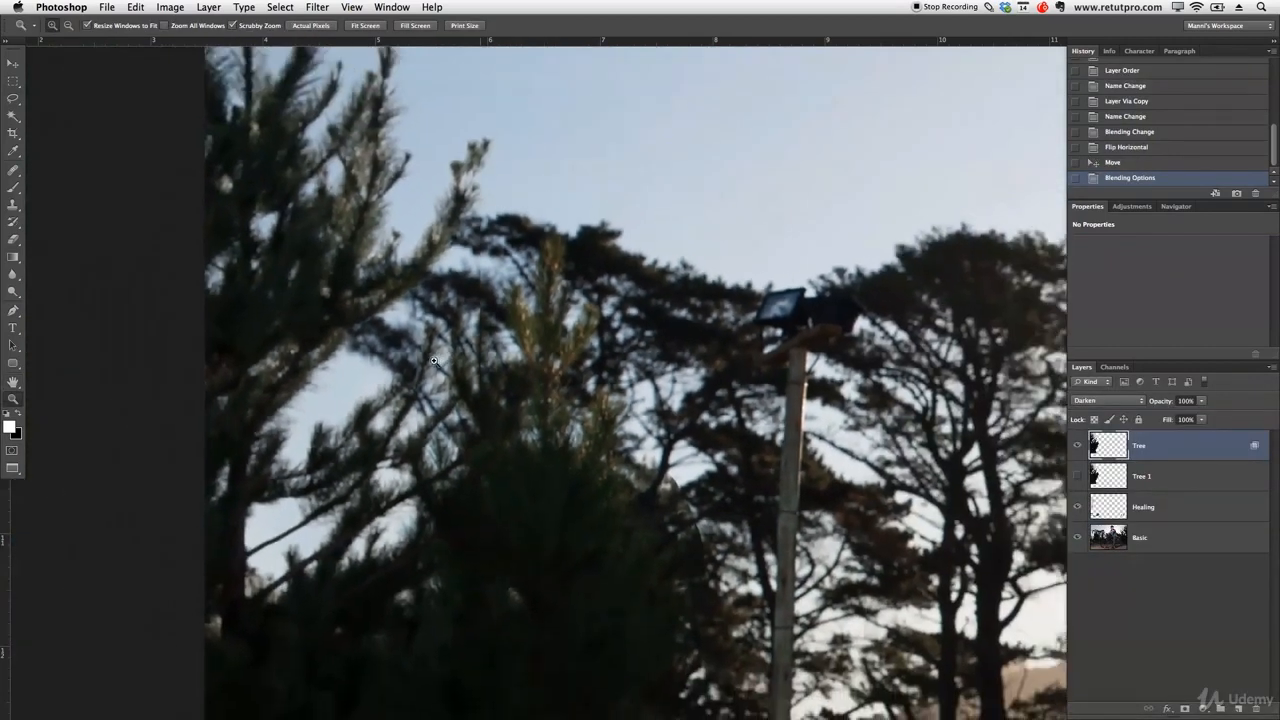
pyautogui.scroll(-8, 479, 385)
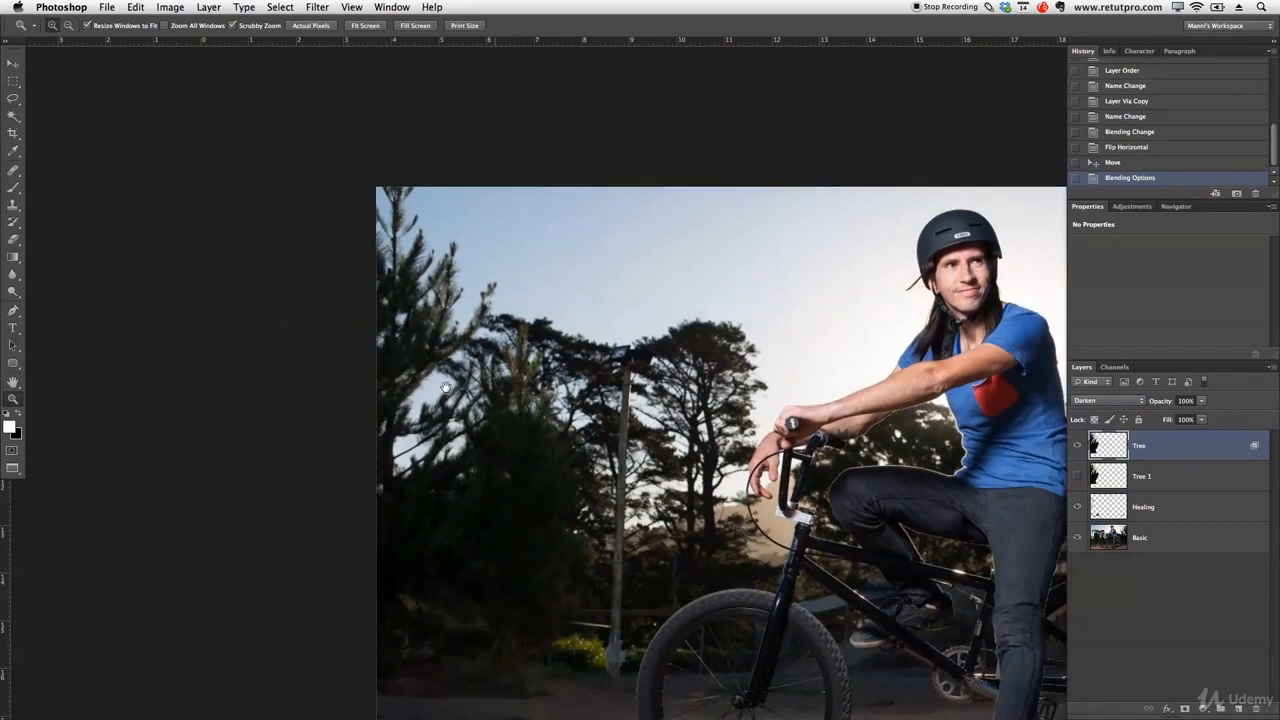
pyautogui.scroll(5, 490, 480)
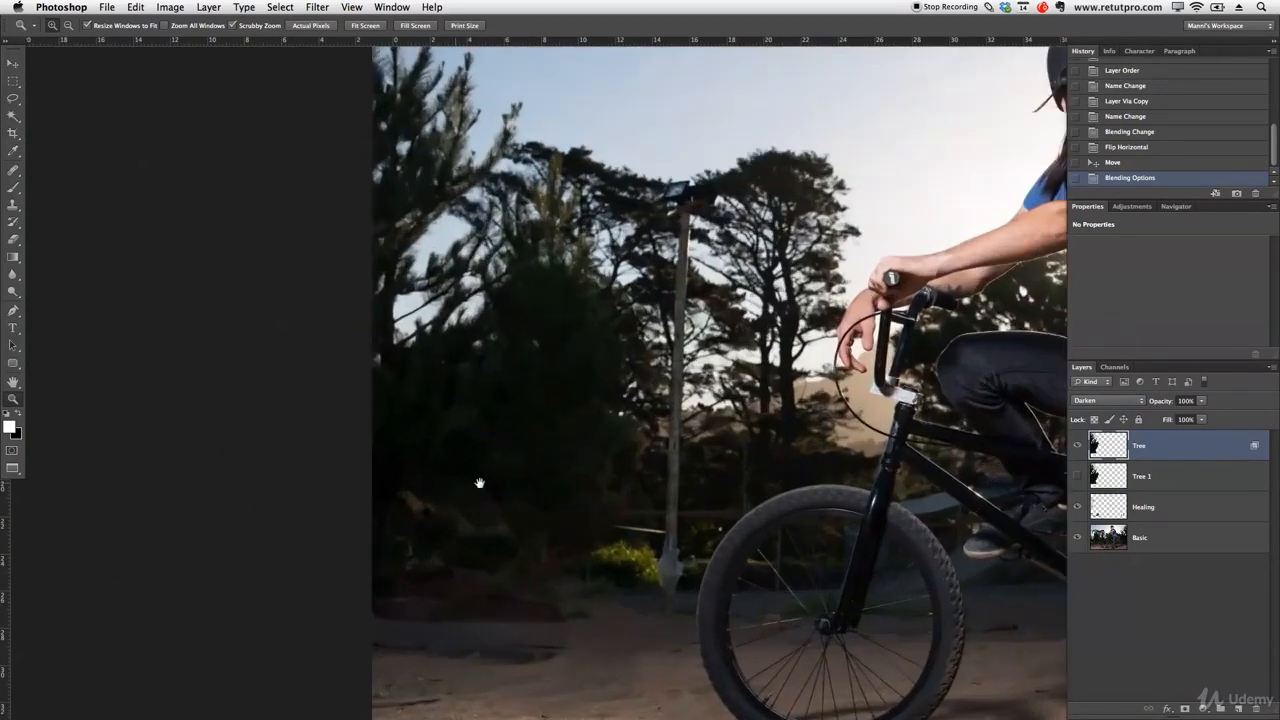
pyautogui.moveTo(513, 499); pyautogui.dragTo(500, 386)
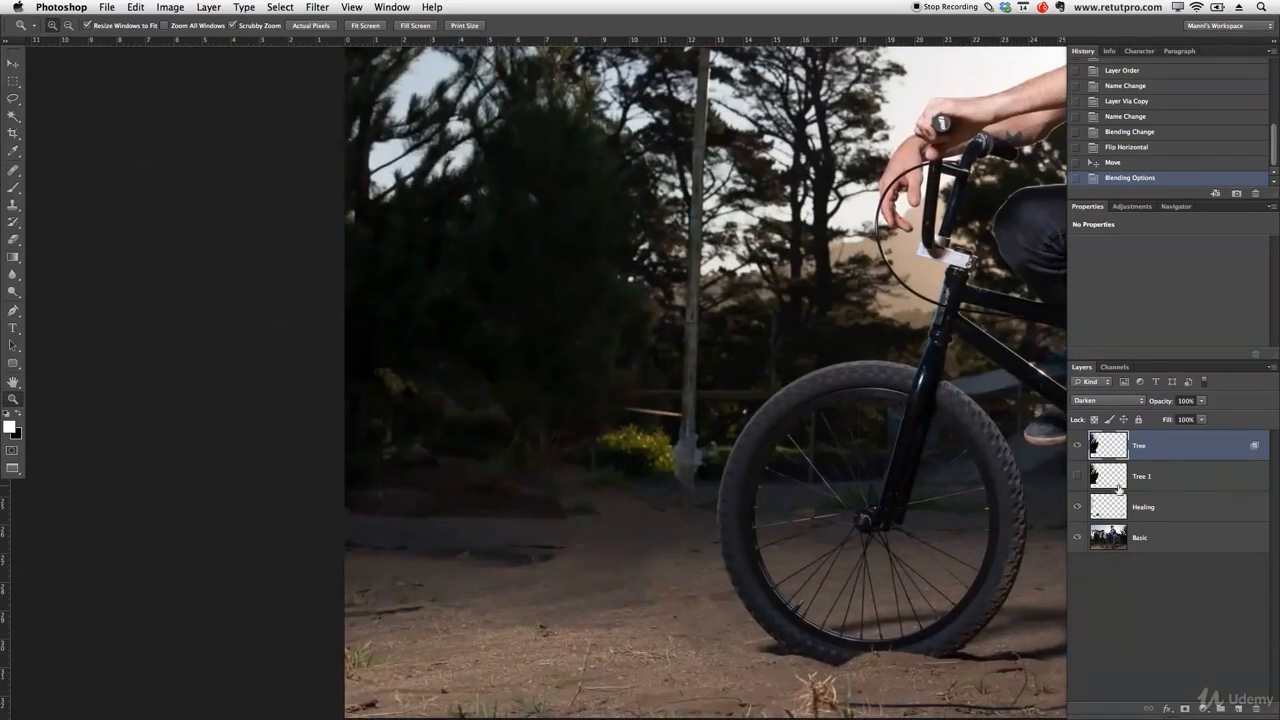
pyautogui.click(1078, 477)
pyautogui.click(1171, 481)
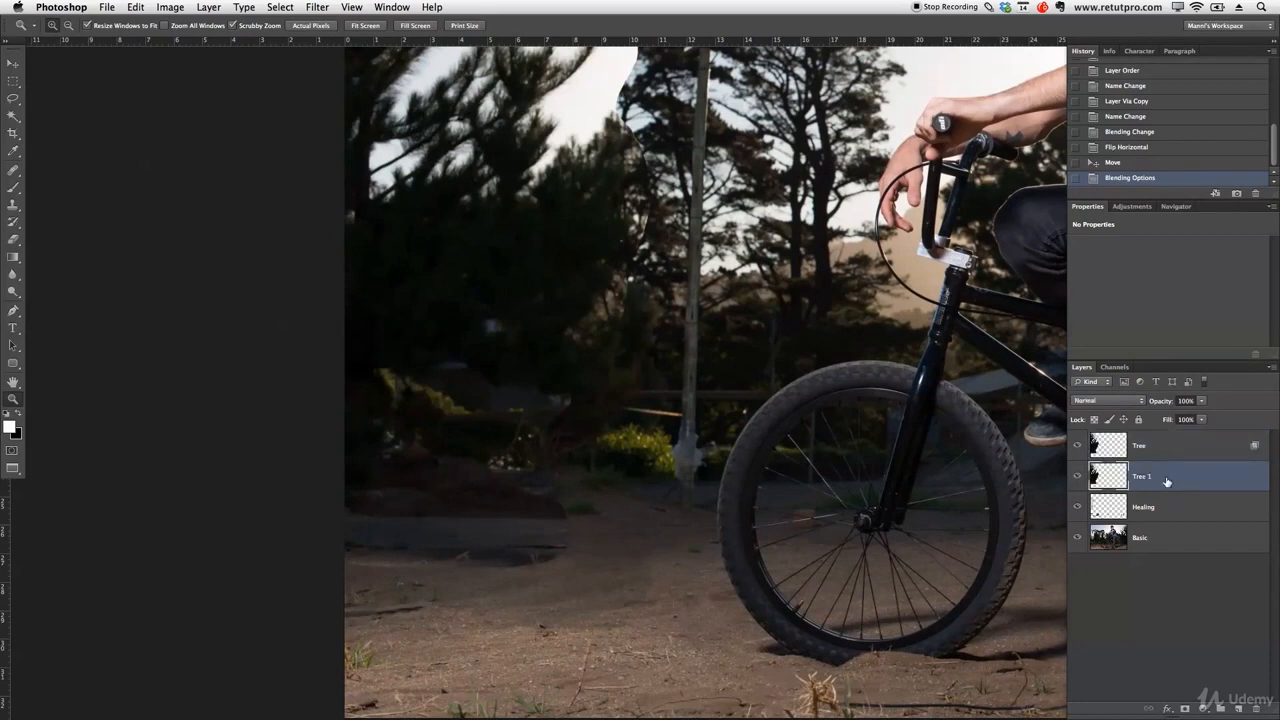
pyautogui.keyDown('alt'); pyautogui.click(1185, 708); pyautogui.keyUp('alt')
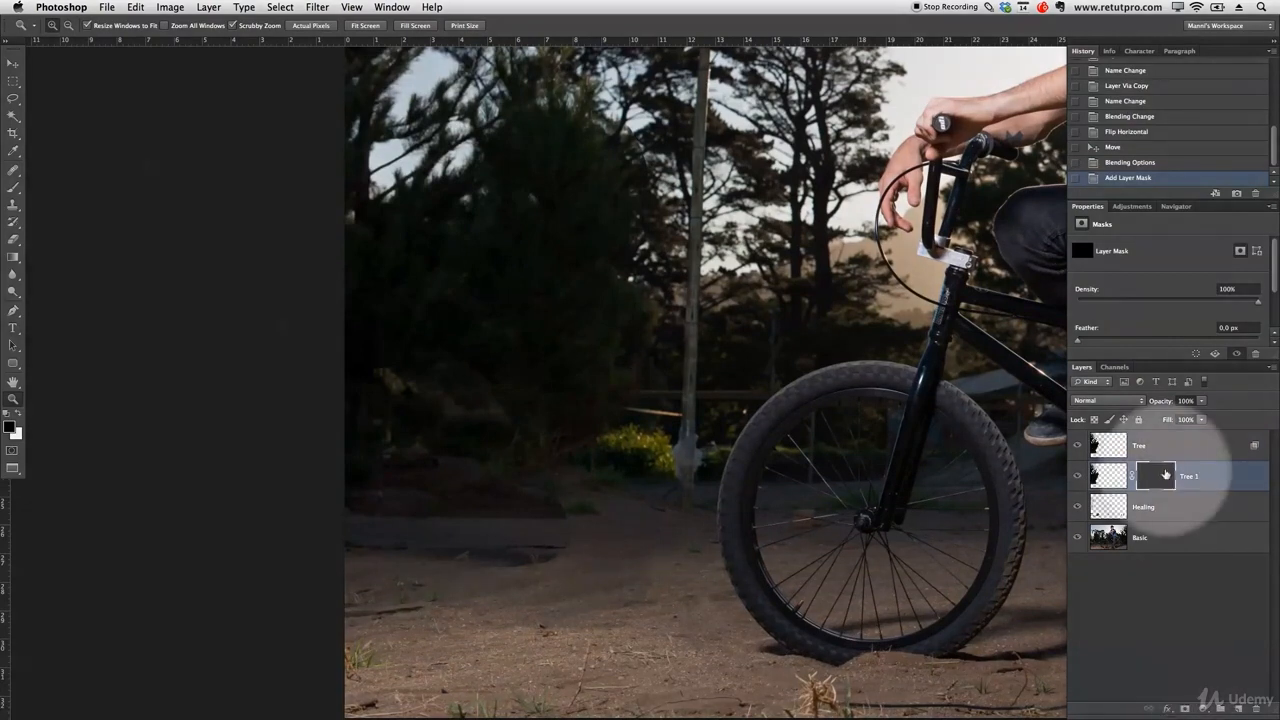
# Step: Add a white layer mask to the Tree layer
pyautogui.hscroll(5, 714, 420)
pyautogui.scroll(2, 714, 420)
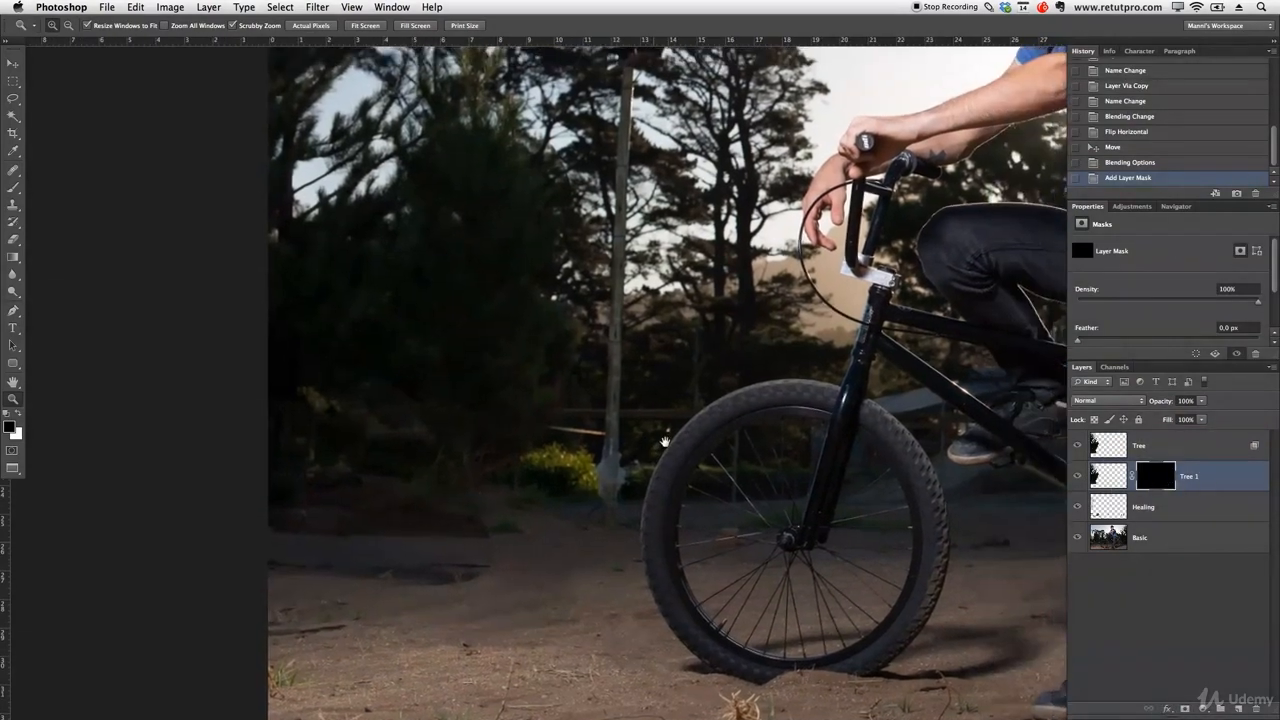
pyautogui.click(1172, 449)
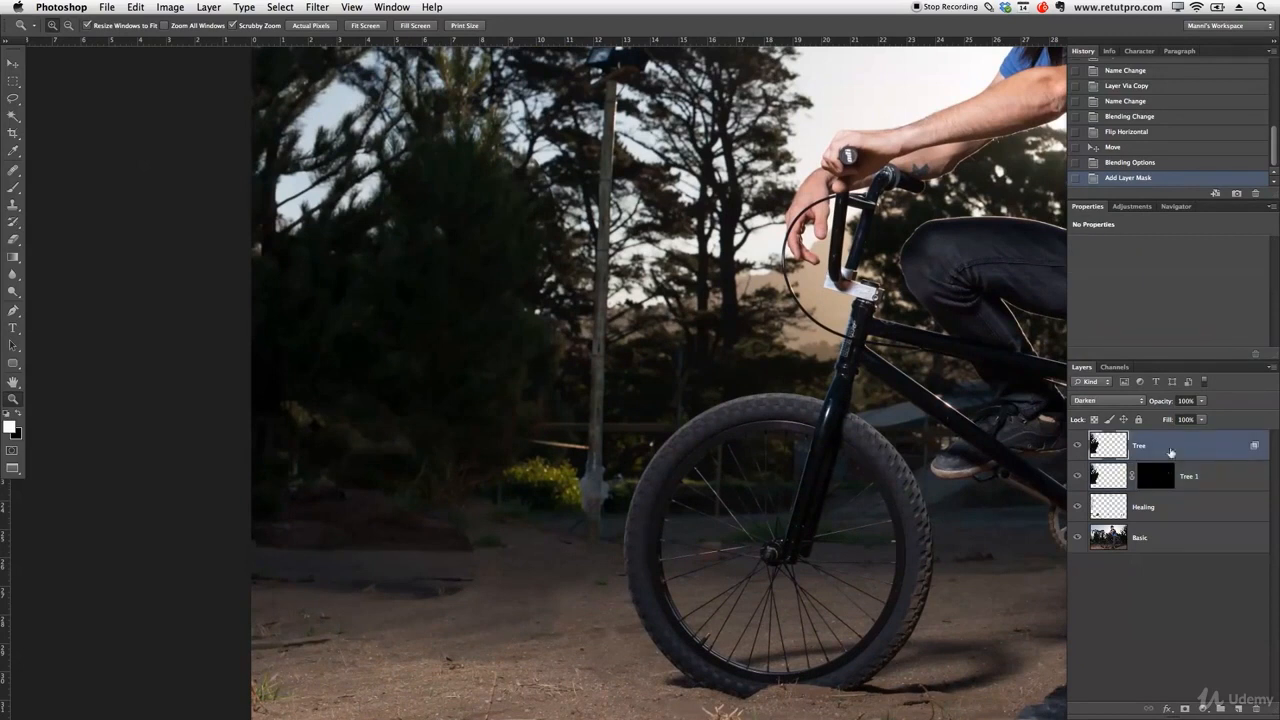
pyautogui.click(1186, 709)
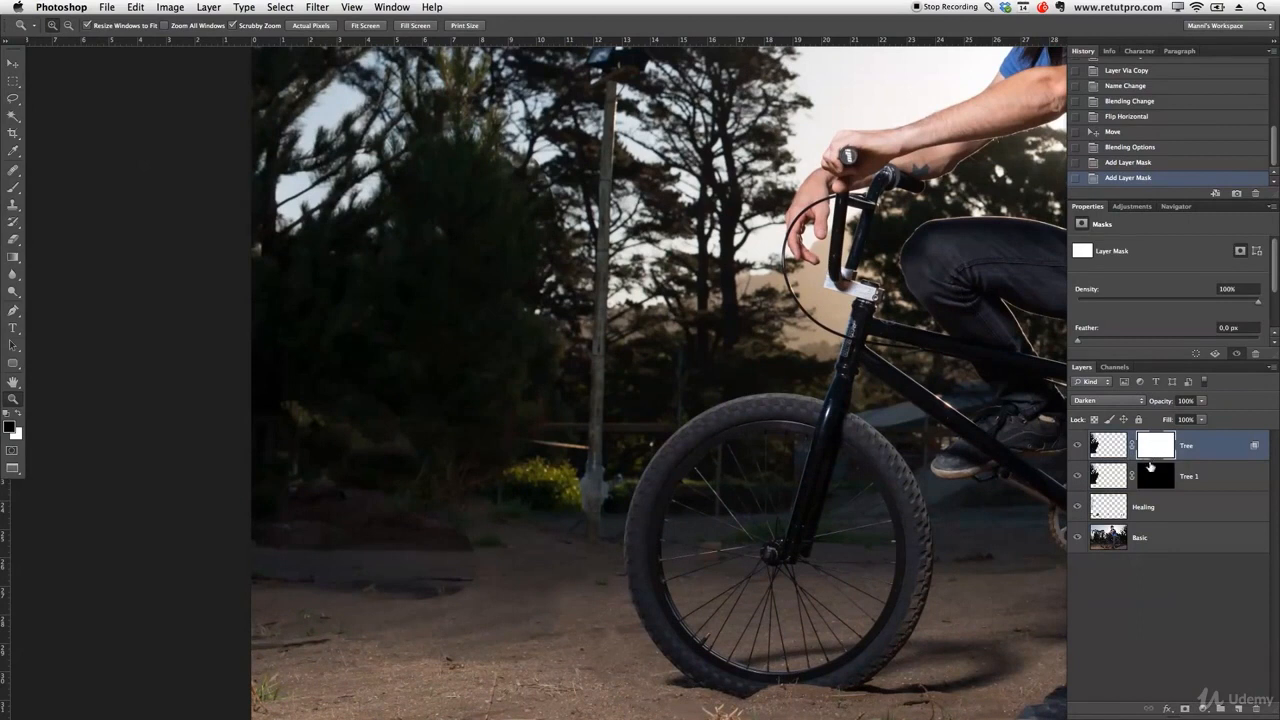
# Step: Set up a soft Brush with a 510 px diameter for painting on the tree masks
pyautogui.press('b')
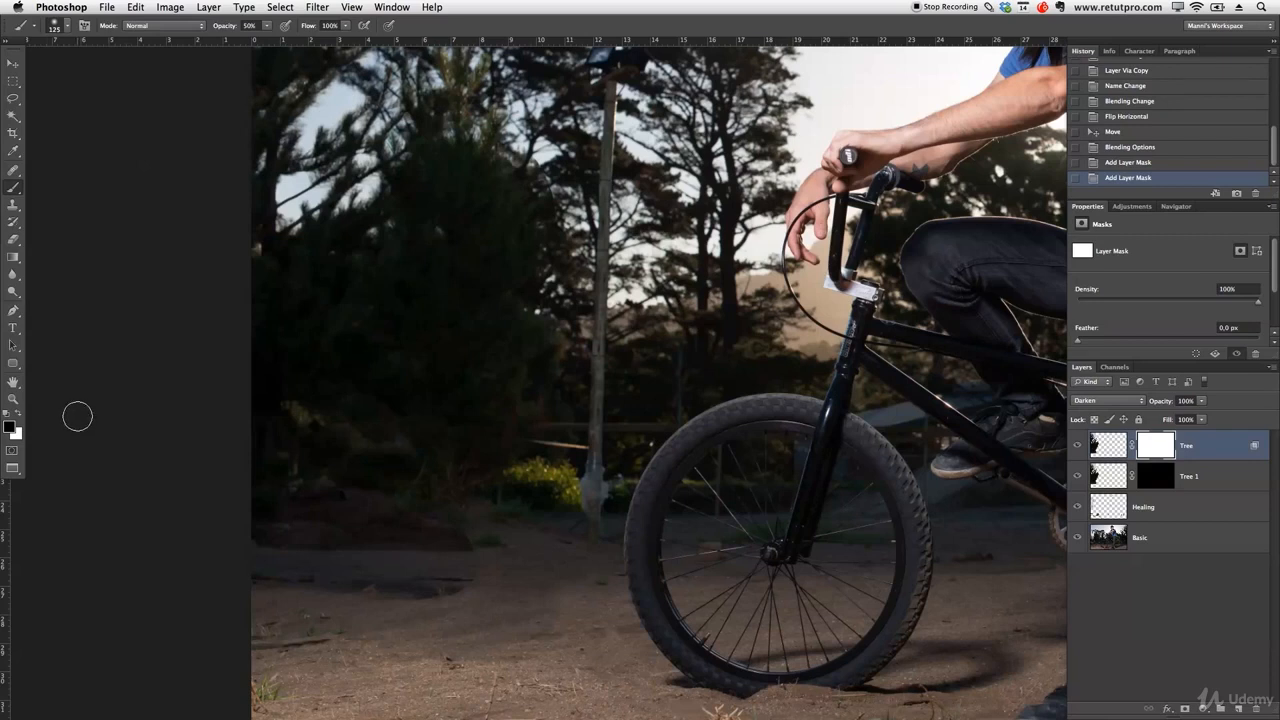
pyautogui.press(']')
pyautogui.press(']')
pyautogui.press(']')
pyautogui.press(']')
pyautogui.press(']')
pyautogui.press('[')
pyautogui.press('[')
pyautogui.press('[')
pyautogui.press('[')
pyautogui.press('[')
pyautogui.press('[')
pyautogui.press('[')
pyautogui.press('[')
pyautogui.press('[')
pyautogui.press('[')
pyautogui.press('[')
pyautogui.press(']')
pyautogui.press(']')
pyautogui.press(']')
pyautogui.press(']')
pyautogui.press(']')
pyautogui.press(']')
pyautogui.press(']')
pyautogui.press(']')
pyautogui.press(']')
pyautogui.press(']')
pyautogui.press(']')
pyautogui.press(']')
pyautogui.press('[')
pyautogui.press('[')
pyautogui.press('[')
pyautogui.press('[')
pyautogui.press('[')
pyautogui.press('[')
pyautogui.press('[')
pyautogui.press('[')
pyautogui.press(']')
pyautogui.press(']')
pyautogui.press(']')
pyautogui.press(']')
pyautogui.press(']')
pyautogui.press(']')
pyautogui.press('[')
pyautogui.press('[')
pyautogui.press('[')
pyautogui.press('[')
pyautogui.moveTo(463, 443)
pyautogui.mouseDown()
pyautogui.moveTo(560, 440)
pyautogui.moveTo(477, 442)
pyautogui.moveTo(511, 451)
pyautogui.moveTo(507, 325)
pyautogui.moveTo(490, 630)
pyautogui.moveTo(502, 356)
pyautogui.moveTo(488, 598)
pyautogui.moveTo(479, 271)
pyautogui.mouseUp()
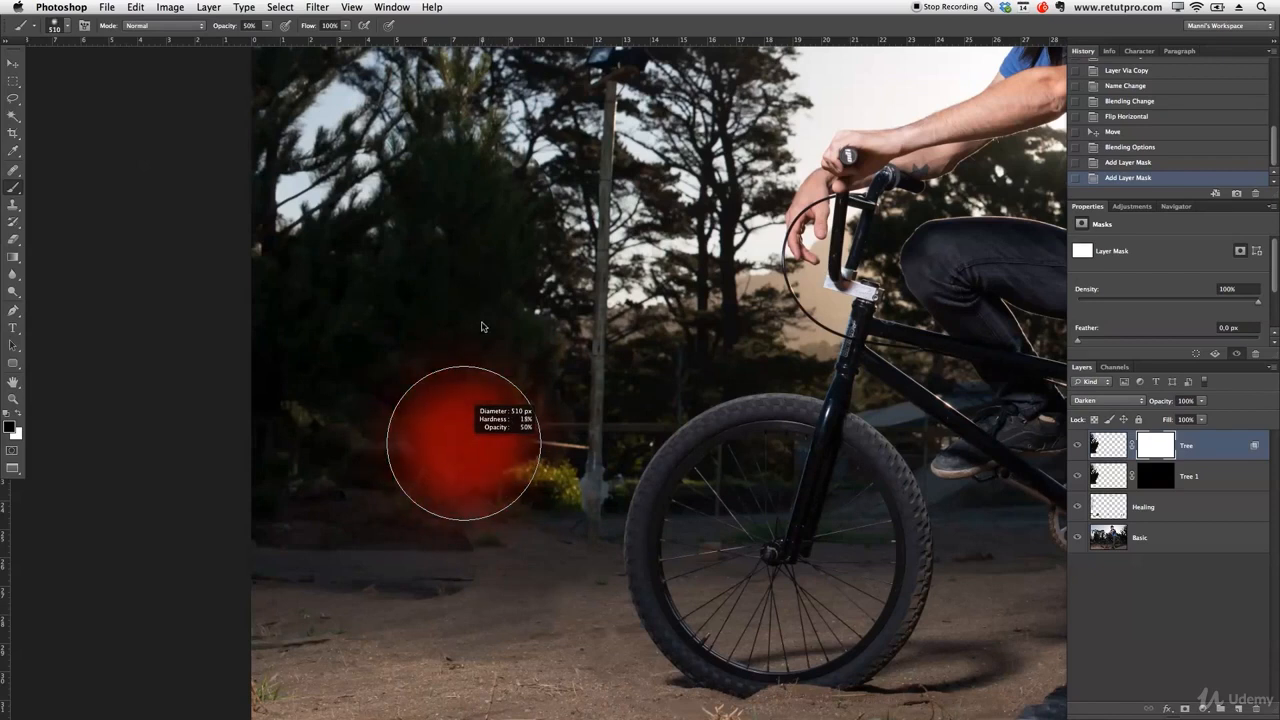
pyautogui.moveTo(463, 443); pyautogui.dragTo(481, 324)
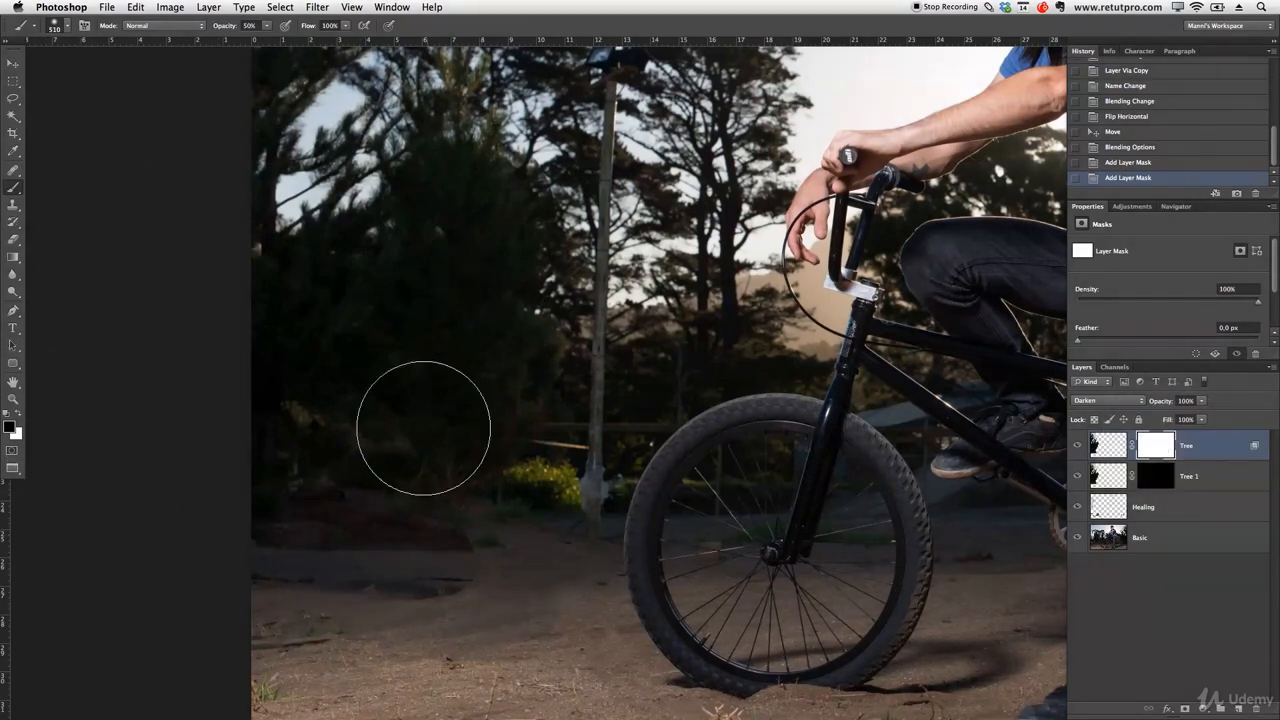
# Step: Compare the trees on the photo's left side with the Tree layer hidden and shown
pyautogui.moveTo(664, 210); pyautogui.dragTo(586, 485)
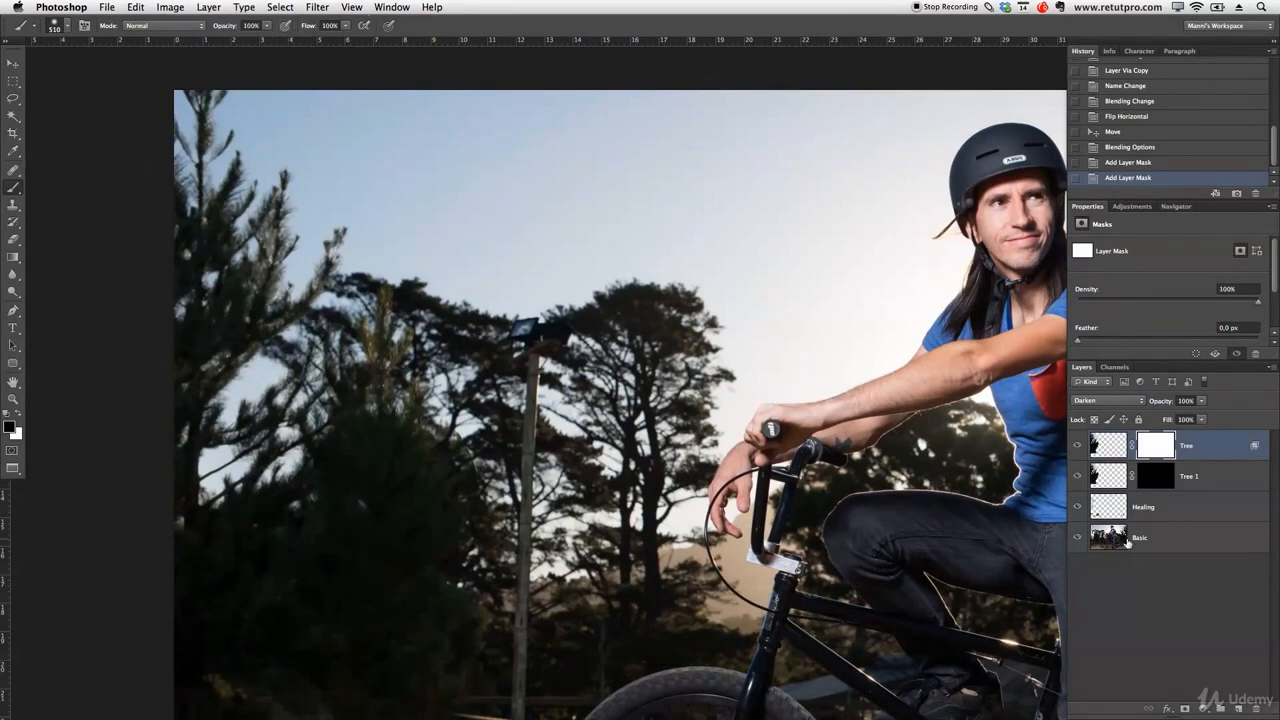
pyautogui.click(1077, 445)
pyautogui.click(1077, 445)
pyautogui.click(1077, 445)
pyautogui.click(1077, 445)
pyautogui.click(1190, 480)
pyautogui.moveTo(720, 578); pyautogui.dragTo(729, 543)
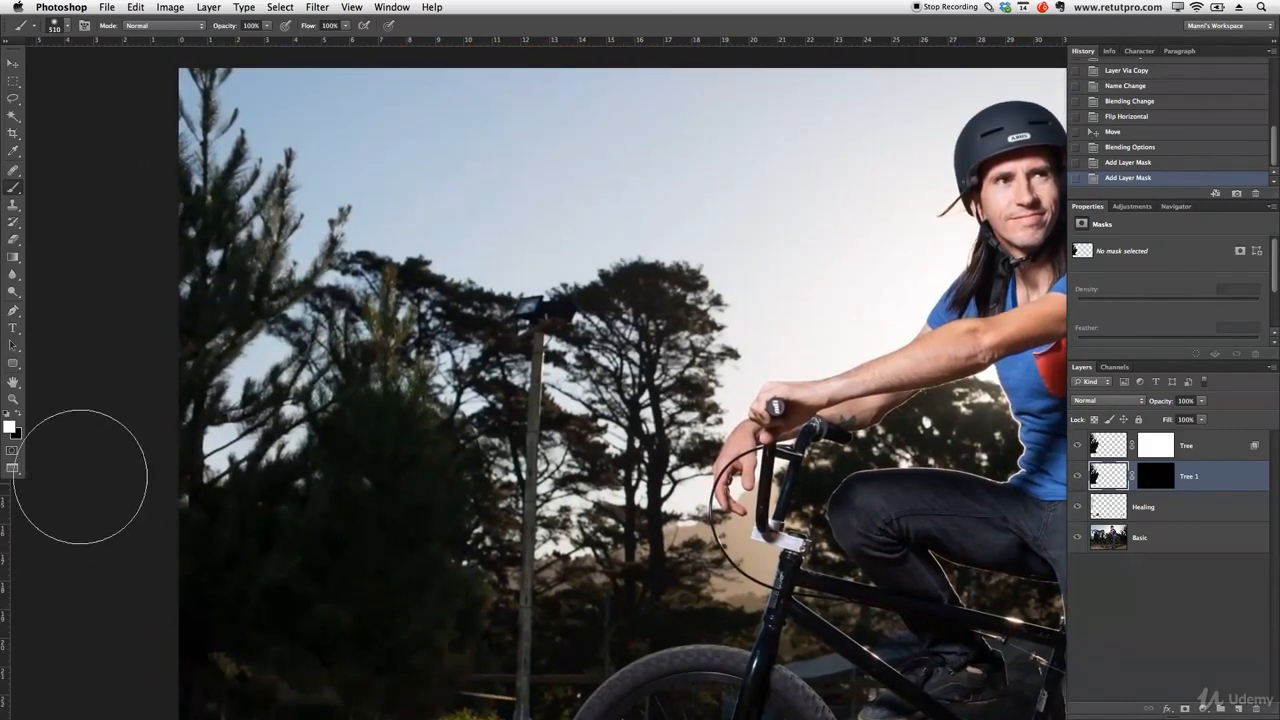
pyautogui.moveTo(263, 348); pyautogui.dragTo(300, 320)
pyautogui.click(1077, 446)
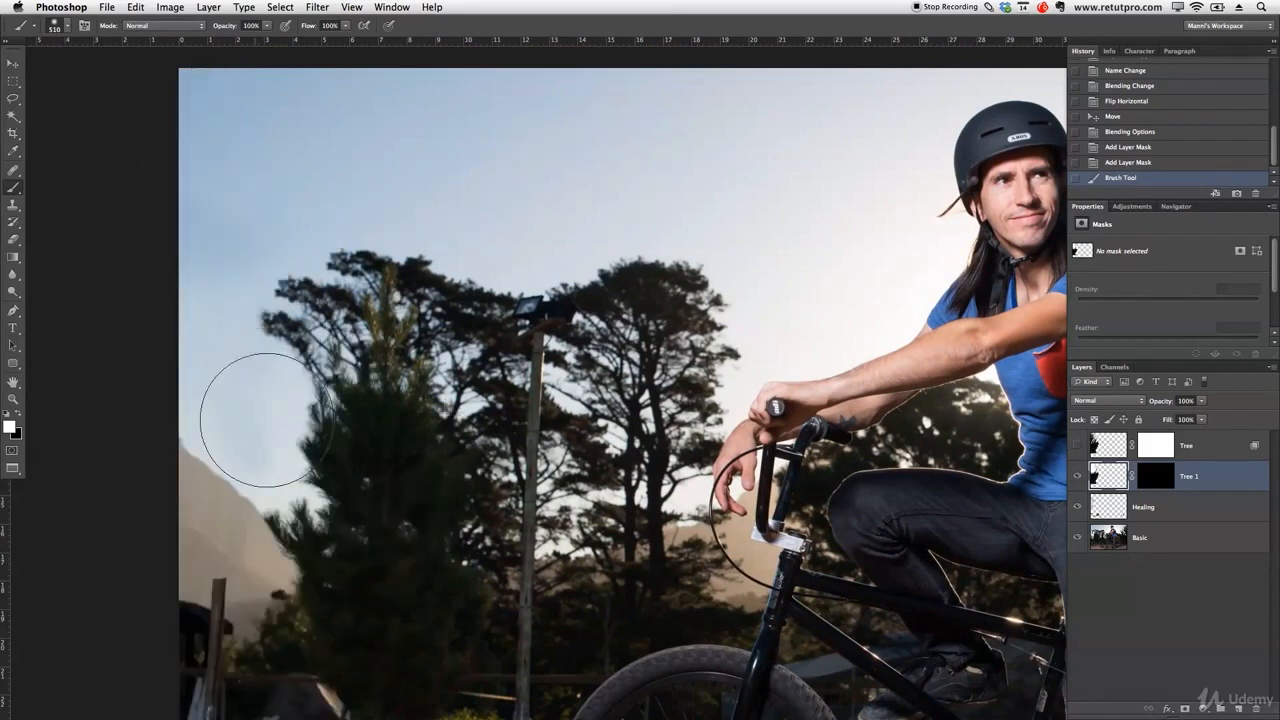
pyautogui.moveTo(337, 476)
pyautogui.mouseDown()
pyautogui.moveTo(335, 423)
pyautogui.moveTo(373, 356)
pyautogui.moveTo(314, 216)
pyautogui.mouseUp()
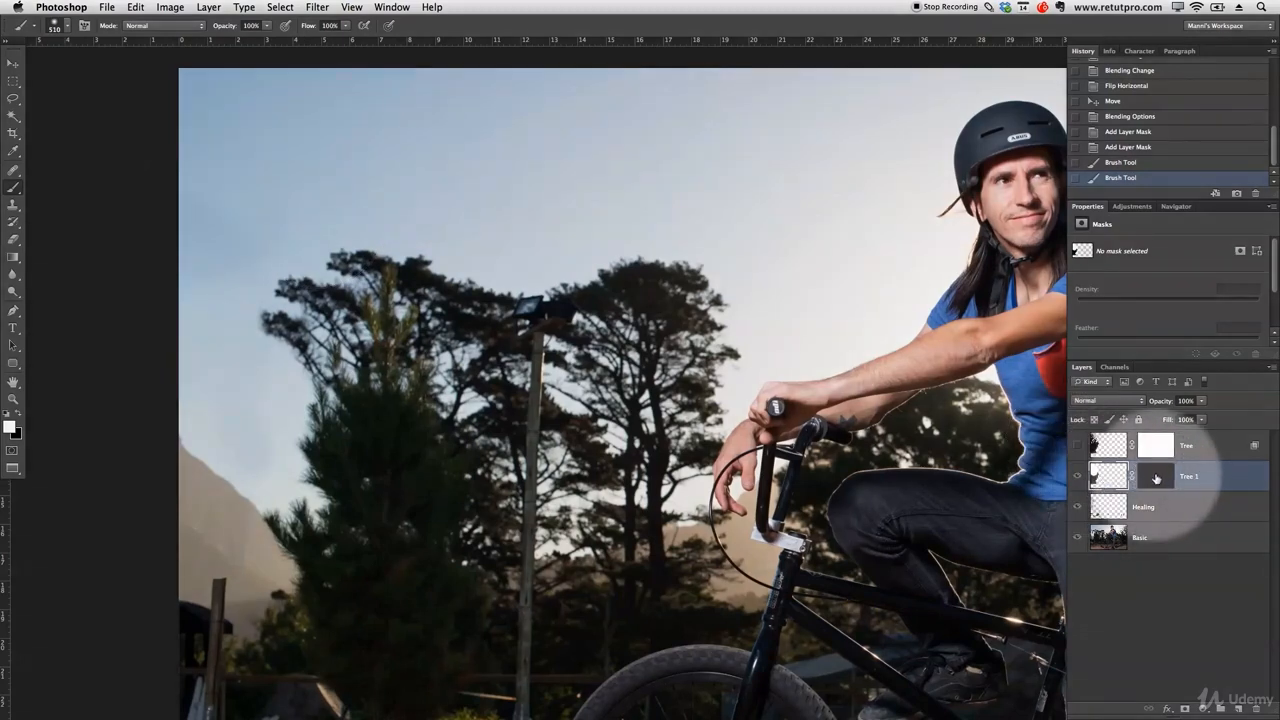
pyautogui.click(1129, 152)
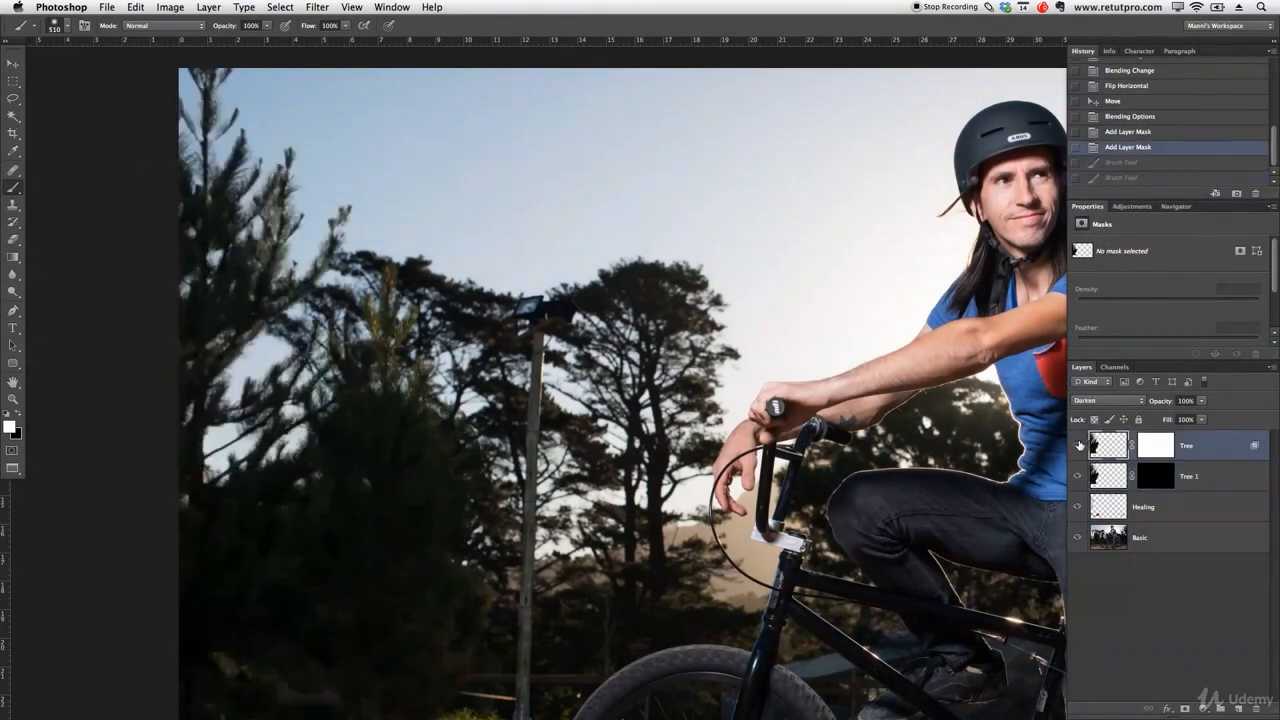
# Step: Hide the Tree layer and paint white on the Tree 1 mask to cover the posts and debris left of the pine with dark foliage
pyautogui.click(1078, 445)
pyautogui.click(1143, 478)
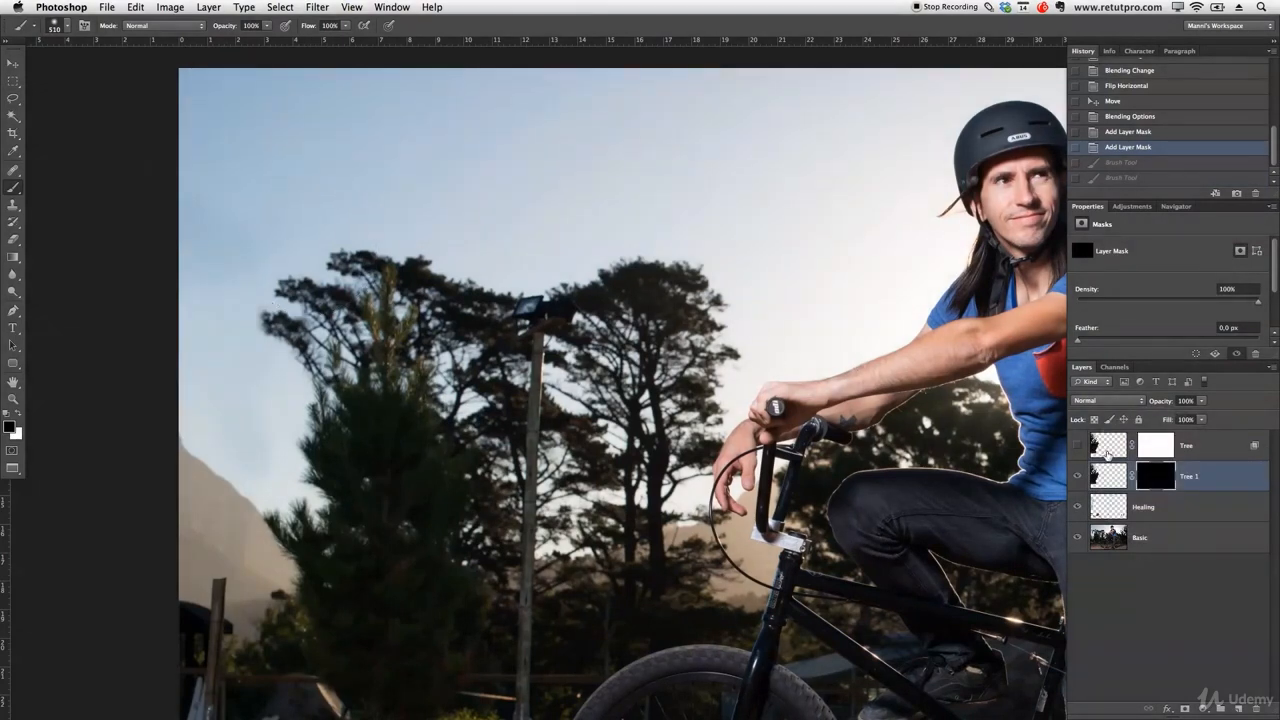
pyautogui.scroll(-5, 460, 247)
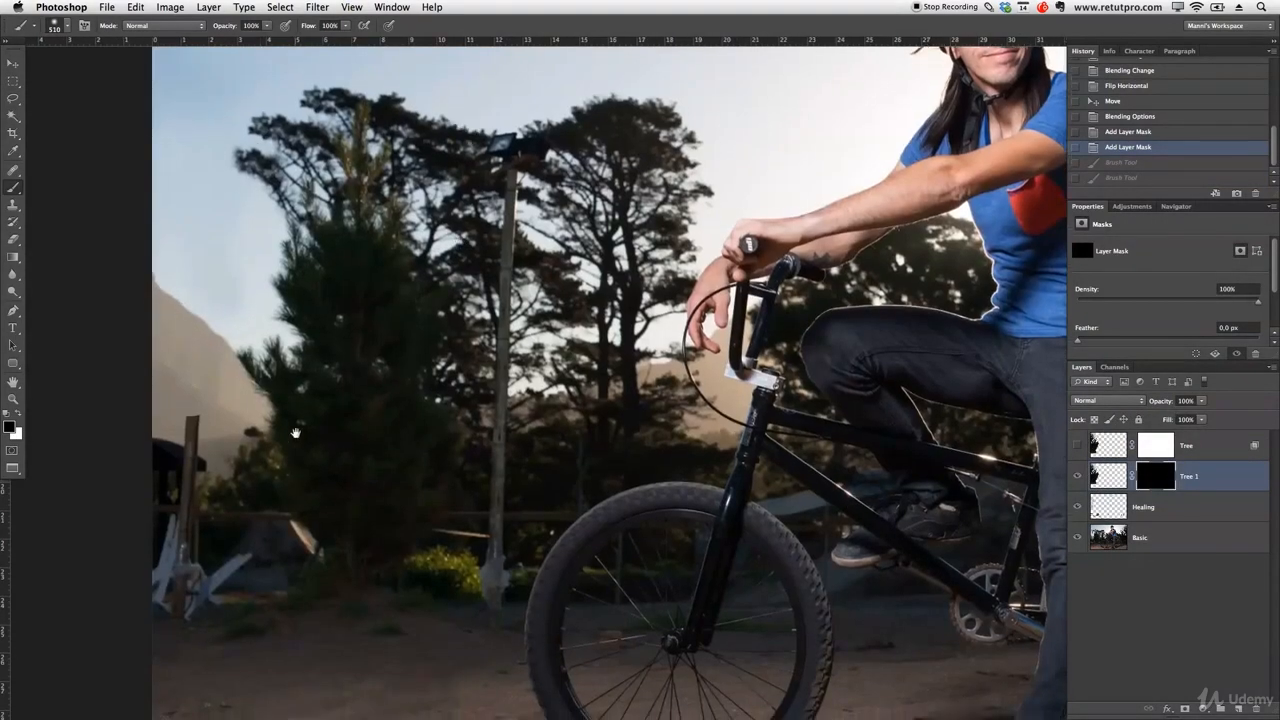
pyautogui.scroll(-3, 288, 415)
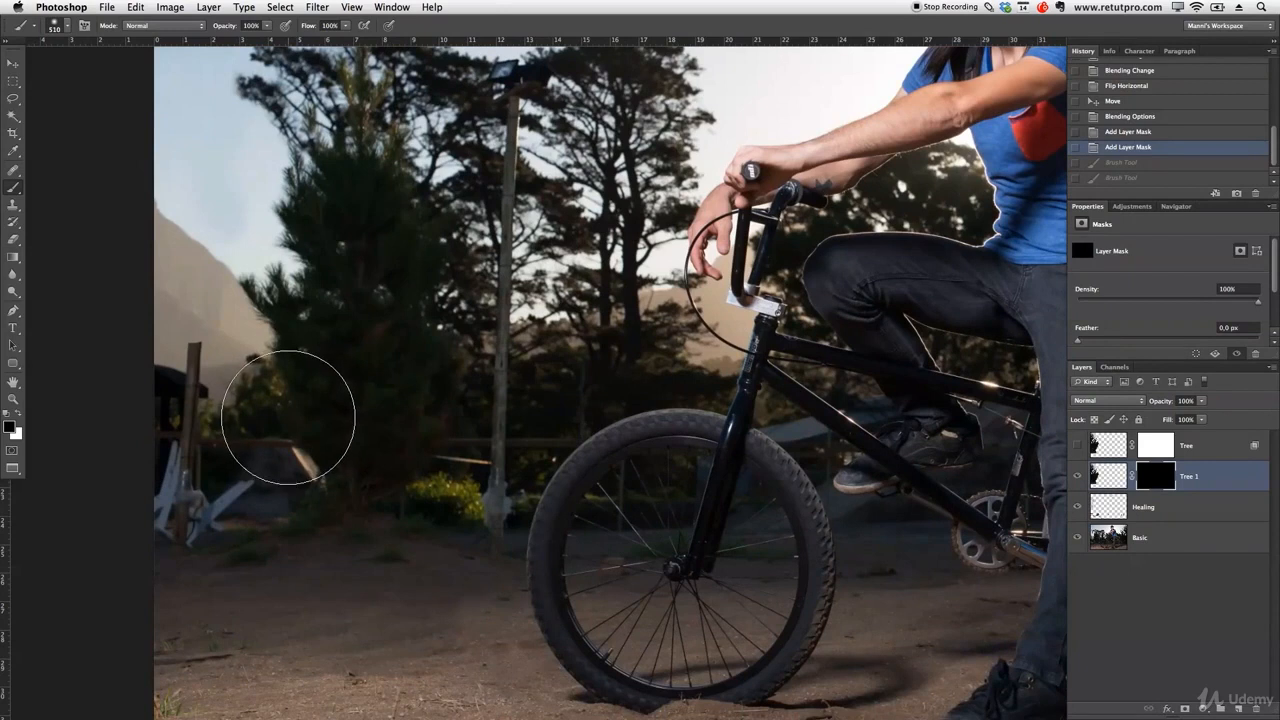
pyautogui.press('x')
pyautogui.moveTo(240, 400)
pyautogui.mouseDown()
pyautogui.moveTo(258, 430)
pyautogui.moveTo(180, 386)
pyautogui.moveTo(160, 426)
pyautogui.moveTo(171, 461)
pyautogui.moveTo(321, 456)
pyautogui.moveTo(329, 478)
pyautogui.moveTo(165, 505)
pyautogui.moveTo(127, 532)
pyautogui.moveTo(205, 519)
pyautogui.moveTo(304, 533)
pyautogui.moveTo(263, 517)
pyautogui.moveTo(174, 517)
pyautogui.moveTo(308, 536)
pyautogui.moveTo(342, 566)
pyautogui.moveTo(292, 579)
pyautogui.moveTo(180, 564)
pyautogui.moveTo(220, 560)
pyautogui.moveTo(268, 524)
pyautogui.mouseUp()
# Step: Paint black on the Tree 1 mask with varying brush sizes to remove the copied ground below the foliage and restore the original dirt
pyautogui.press('x')
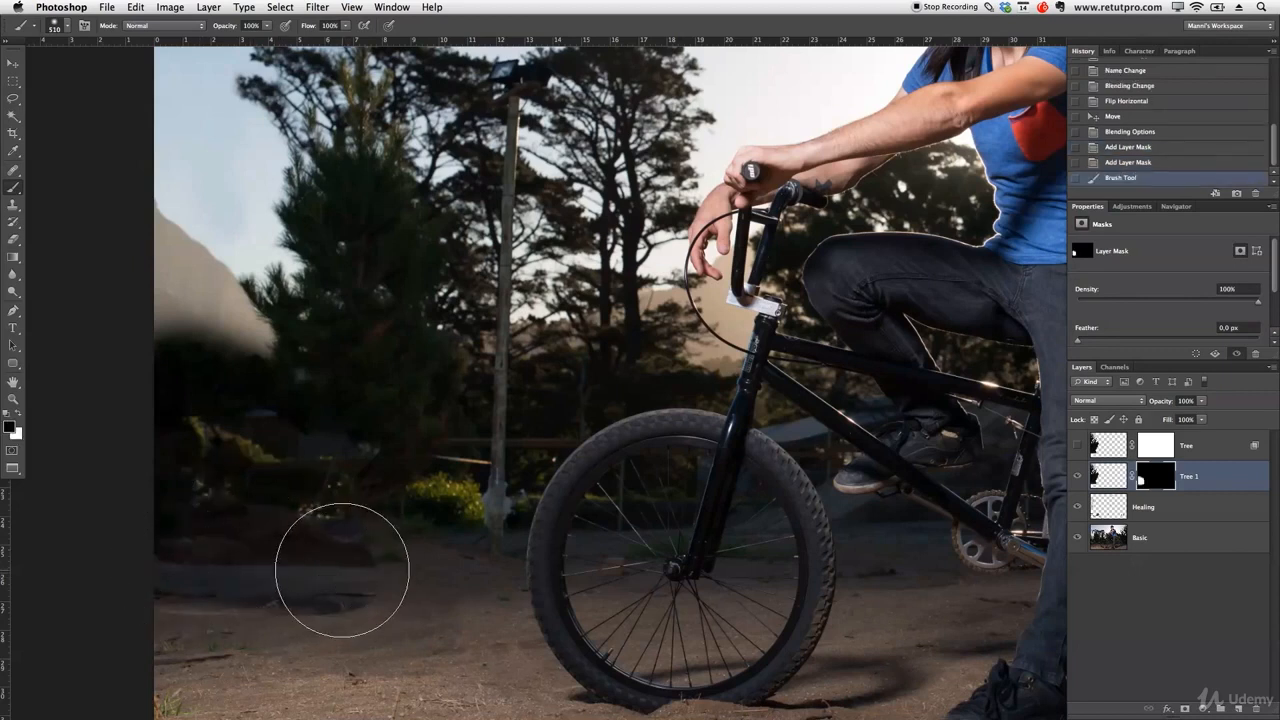
pyautogui.press('[')
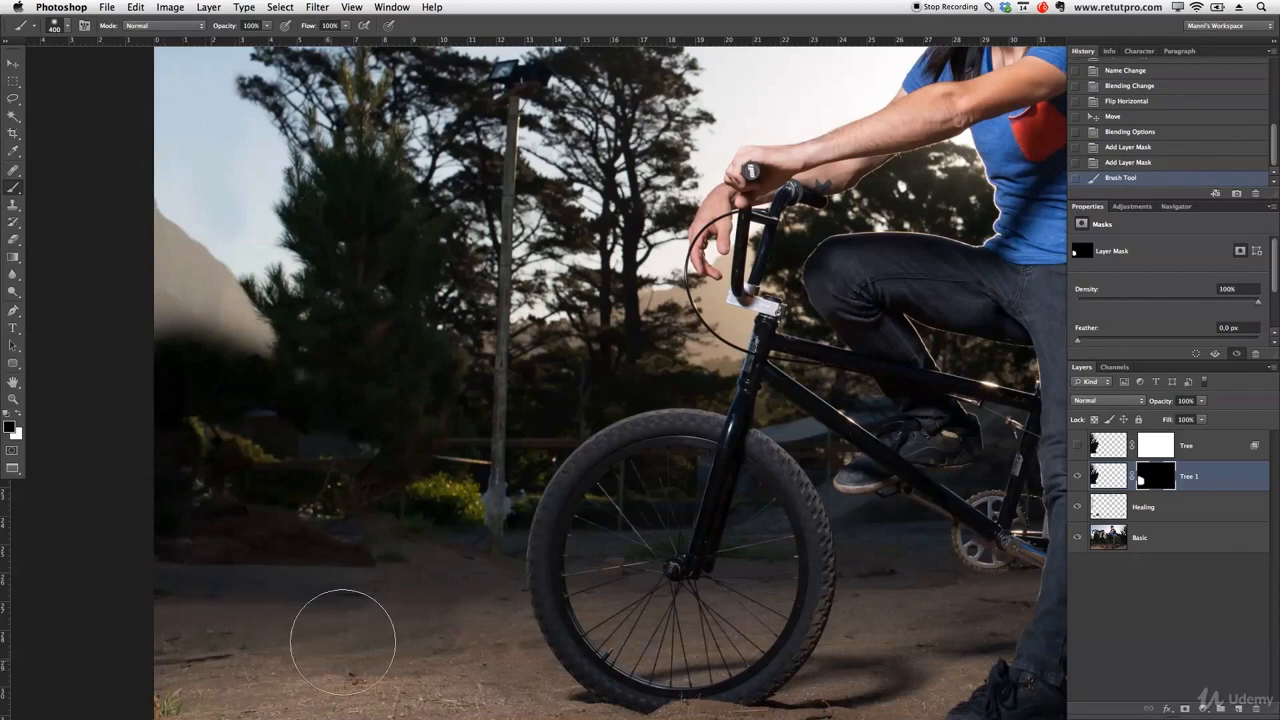
pyautogui.click(383, 604)
pyautogui.press('[')
pyautogui.press('[')
pyautogui.press('[')
pyautogui.moveTo(373, 565)
pyautogui.mouseDown()
pyautogui.moveTo(340, 608)
pyautogui.moveTo(351, 600)
pyautogui.moveTo(333, 599)
pyautogui.moveTo(368, 596)
pyautogui.moveTo(373, 580)
pyautogui.moveTo(305, 617)
pyautogui.mouseUp()
pyautogui.press(']')
pyautogui.press(']')
pyautogui.press(']')
pyautogui.press(']')
pyautogui.press('[')
pyautogui.press('[')
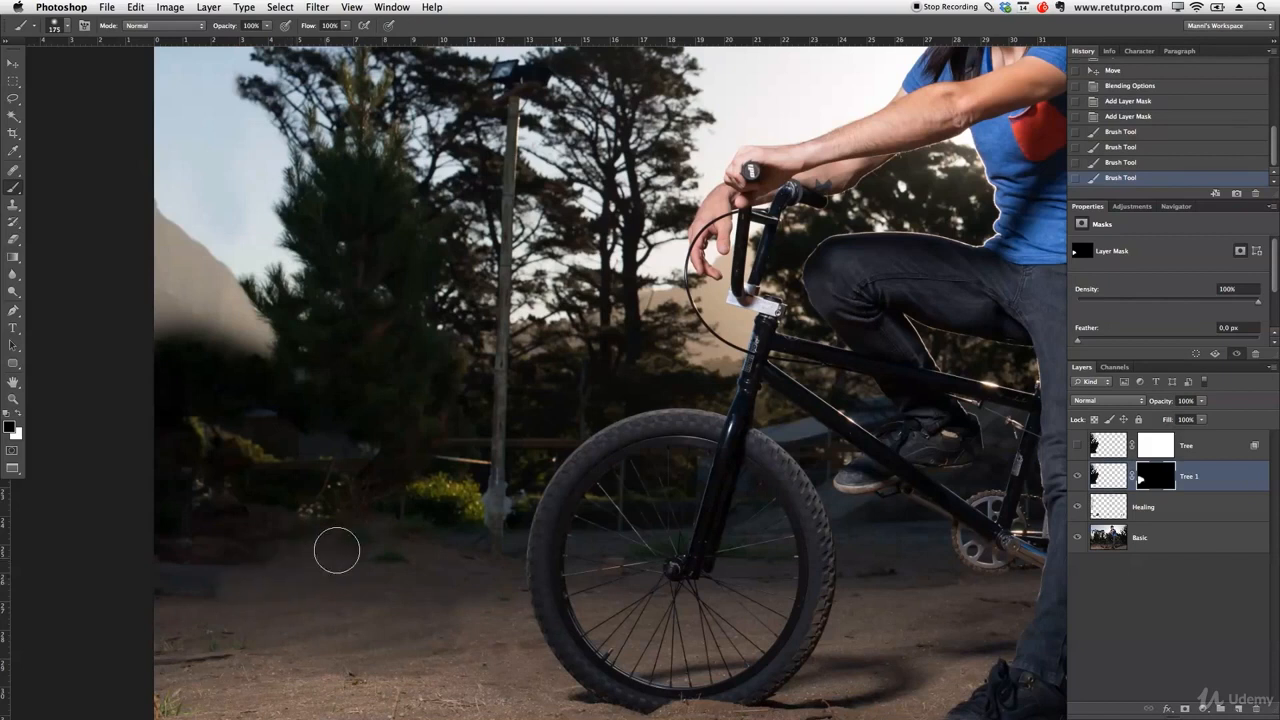
pyautogui.moveTo(360, 538); pyautogui.dragTo(326, 574)
pyautogui.press(']')
pyautogui.press(']')
pyautogui.press(']')
pyautogui.press(']')
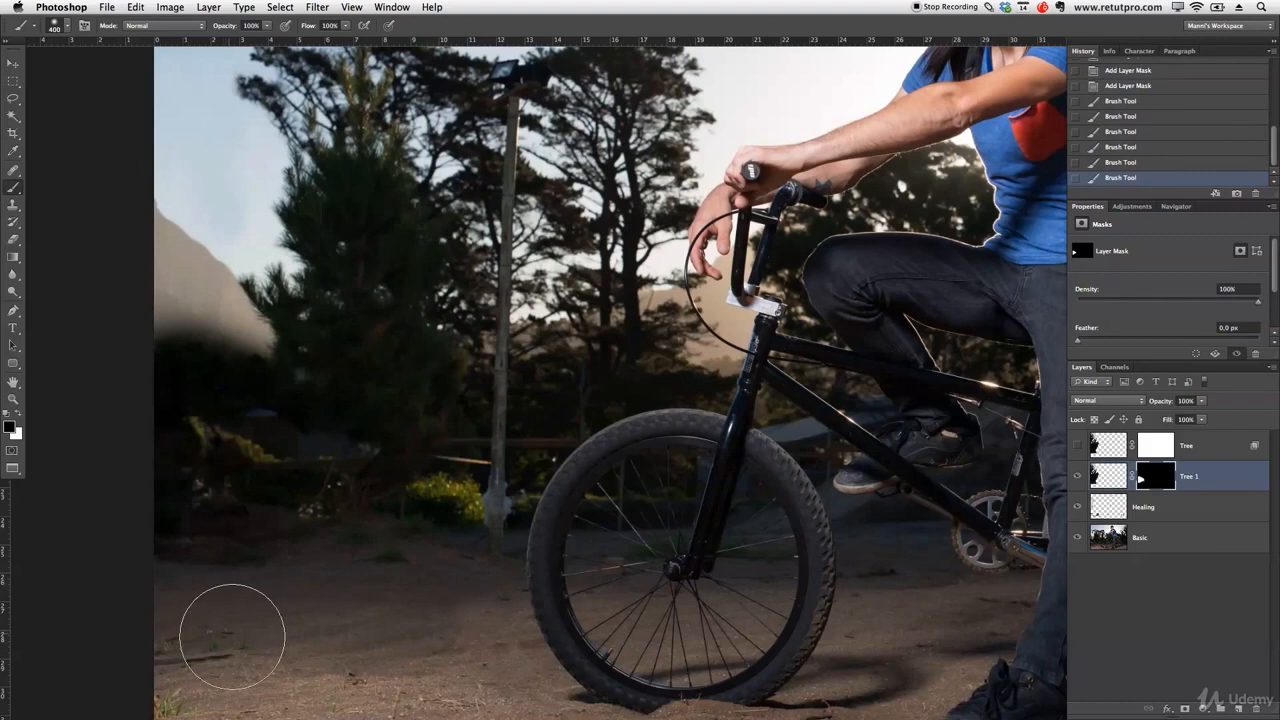
pyautogui.moveTo(226, 630); pyautogui.dragTo(366, 569)
pyautogui.moveTo(385, 510)
pyautogui.mouseDown()
pyautogui.moveTo(374, 489)
pyautogui.moveTo(374, 526)
pyautogui.mouseUp()
# Step: Refine the Tree 1 mask around the pine's base and extend the revealed dark foliage up over the hillside
pyautogui.press('x')
pyautogui.moveTo(277, 455)
pyautogui.mouseDown()
pyautogui.moveTo(313, 469)
pyautogui.moveTo(367, 457)
pyautogui.moveTo(347, 434)
pyautogui.mouseUp()
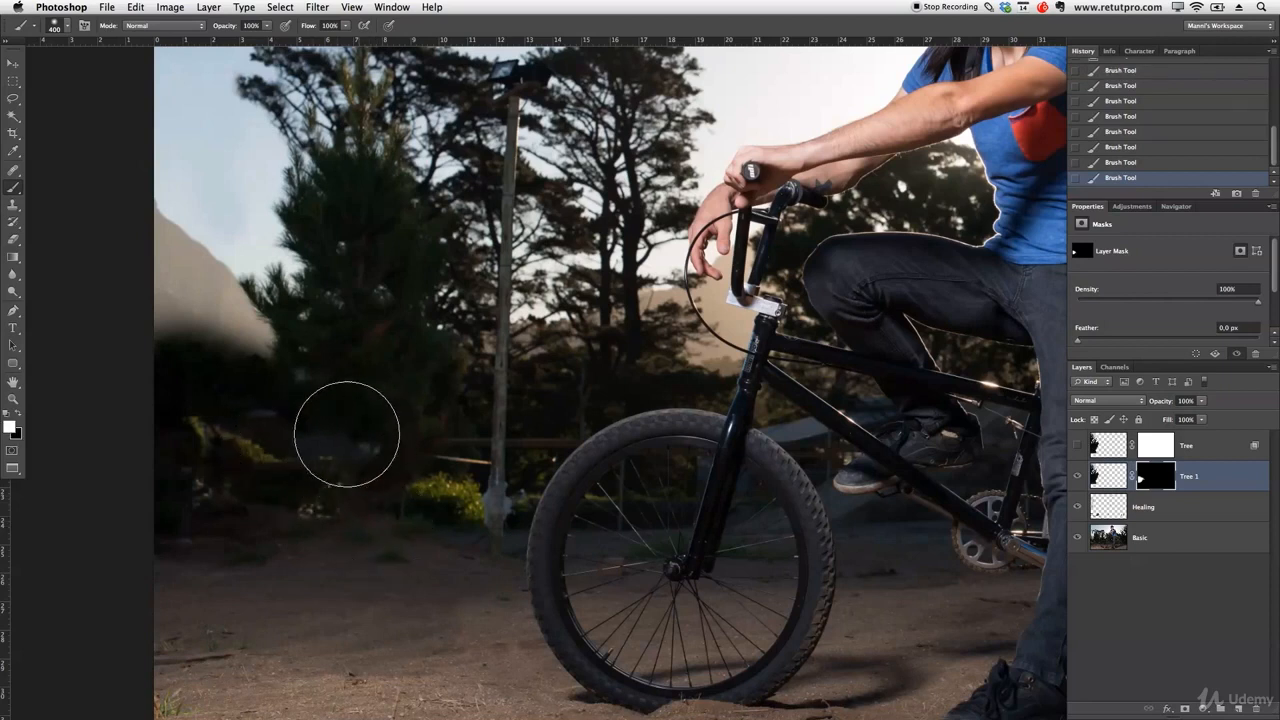
pyautogui.press('x')
pyautogui.press('[')
pyautogui.press('[')
pyautogui.press('[')
pyautogui.press('[')
pyautogui.press('[')
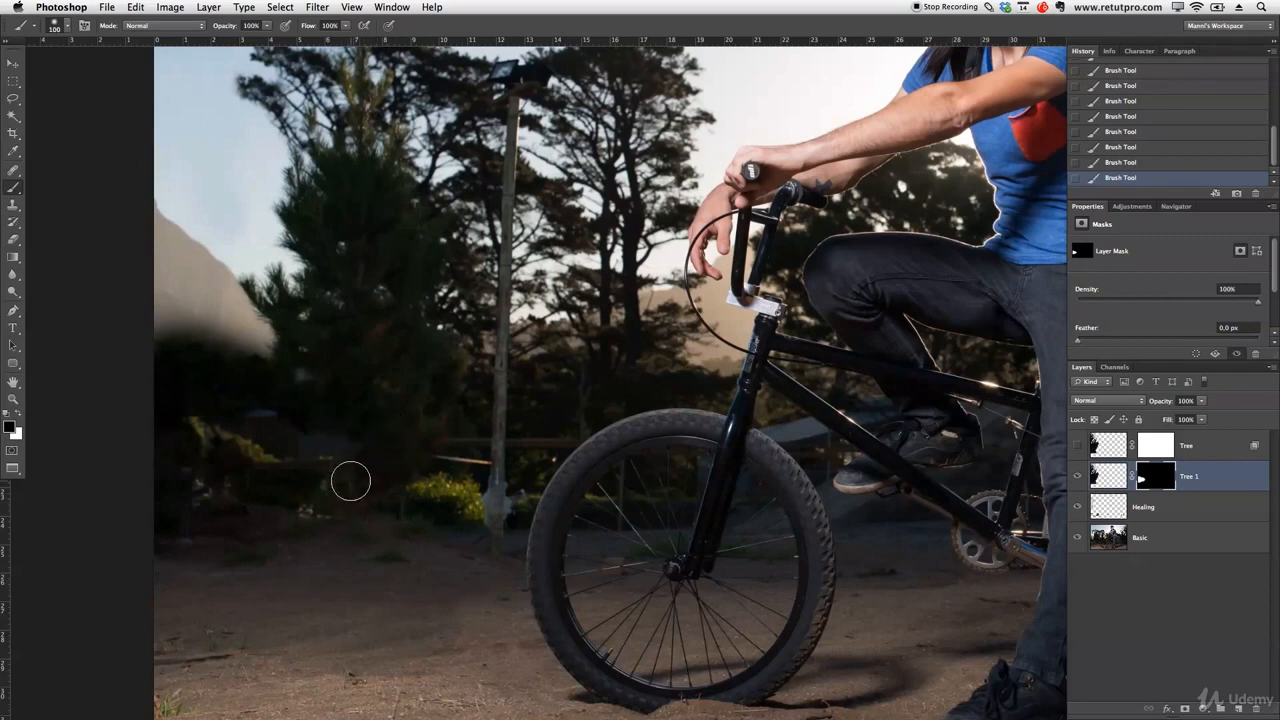
pyautogui.moveTo(357, 378)
pyautogui.mouseDown()
pyautogui.moveTo(210, 334)
pyautogui.moveTo(268, 343)
pyautogui.moveTo(266, 355)
pyautogui.moveTo(172, 346)
pyautogui.moveTo(357, 380)
pyautogui.moveTo(248, 320)
pyautogui.moveTo(173, 324)
pyautogui.moveTo(252, 346)
pyautogui.moveTo(203, 321)
pyautogui.moveTo(306, 313)
pyautogui.moveTo(168, 270)
pyautogui.moveTo(246, 266)
pyautogui.moveTo(100, 258)
pyautogui.moveTo(235, 253)
pyautogui.moveTo(143, 233)
pyautogui.moveTo(144, 214)
pyautogui.moveTo(221, 261)
pyautogui.moveTo(298, 281)
pyautogui.moveTo(236, 231)
pyautogui.moveTo(202, 234)
pyautogui.moveTo(194, 220)
pyautogui.moveTo(313, 269)
pyautogui.moveTo(334, 301)
pyautogui.moveTo(332, 255)
pyautogui.mouseUp()
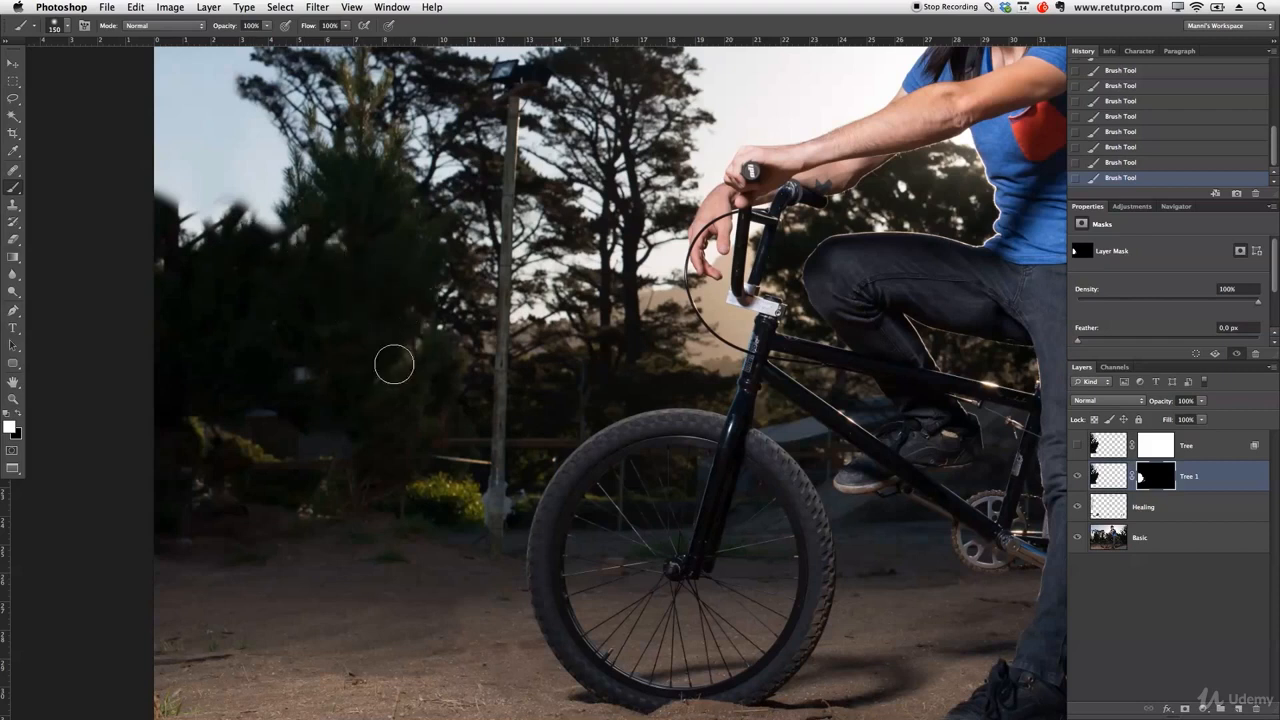
# Step: Paint on the Tree 1 mask to clean up the pine's edge and hide the extra foliage rising into the sky left of it
pyautogui.moveTo(430, 215)
pyautogui.mouseDown()
pyautogui.moveTo(464, 212)
pyautogui.moveTo(357, 226)
pyautogui.moveTo(357, 152)
pyautogui.mouseUp()
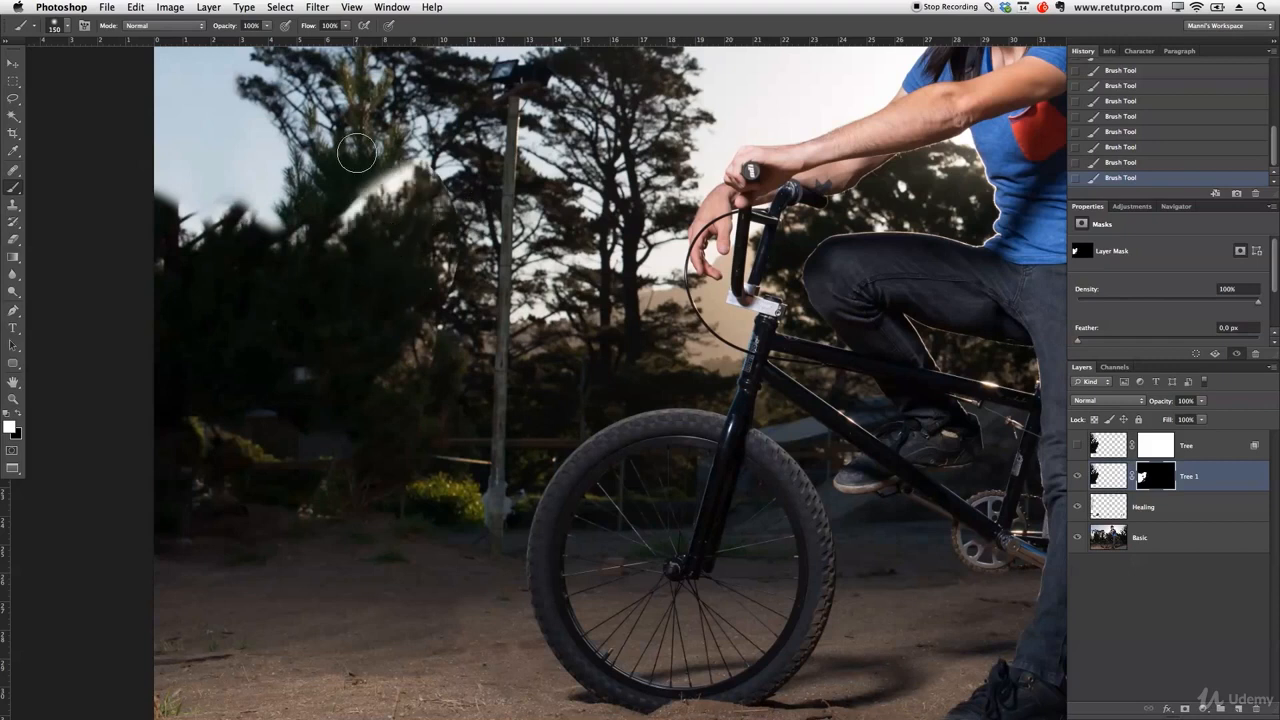
pyautogui.moveTo(359, 231)
pyautogui.mouseDown()
pyautogui.moveTo(357, 214)
pyautogui.moveTo(414, 171)
pyautogui.mouseUp()
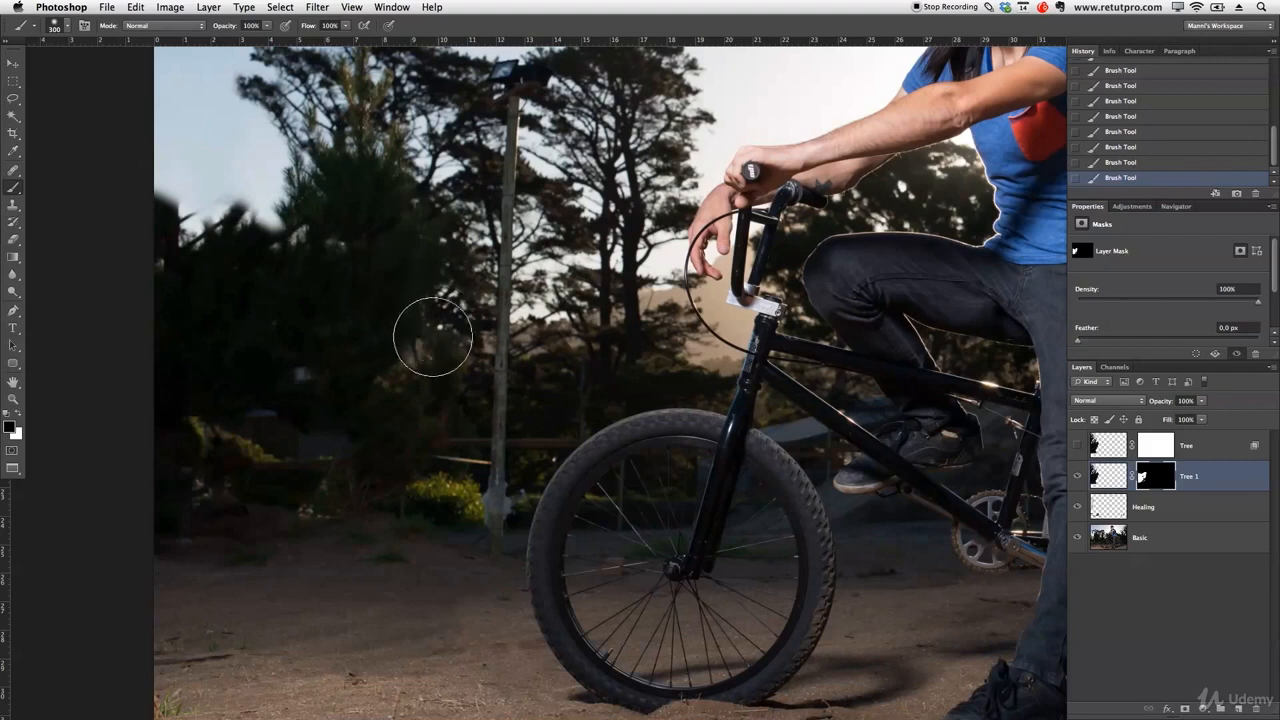
pyautogui.press('[')
pyautogui.press('[')
pyautogui.press('[')
pyautogui.press('[')
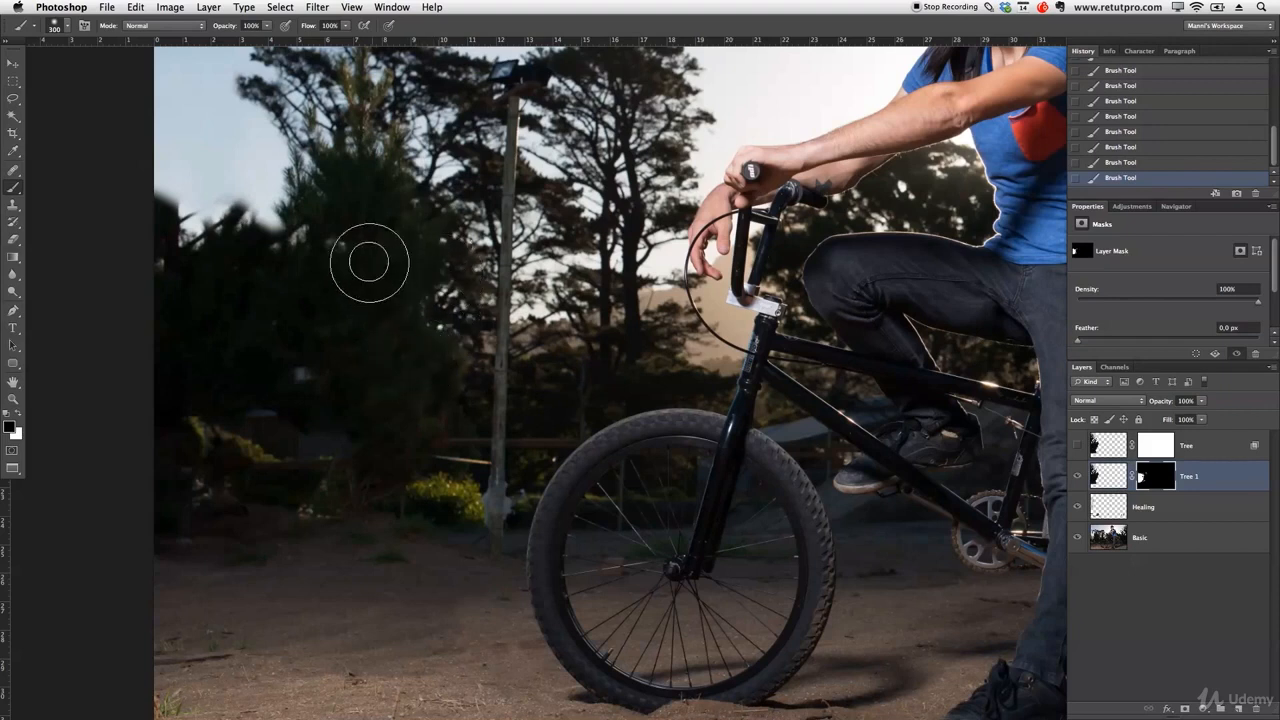
pyautogui.moveTo(291, 225)
pyautogui.mouseDown()
pyautogui.moveTo(220, 205)
pyautogui.moveTo(194, 243)
pyautogui.moveTo(184, 204)
pyautogui.mouseUp()
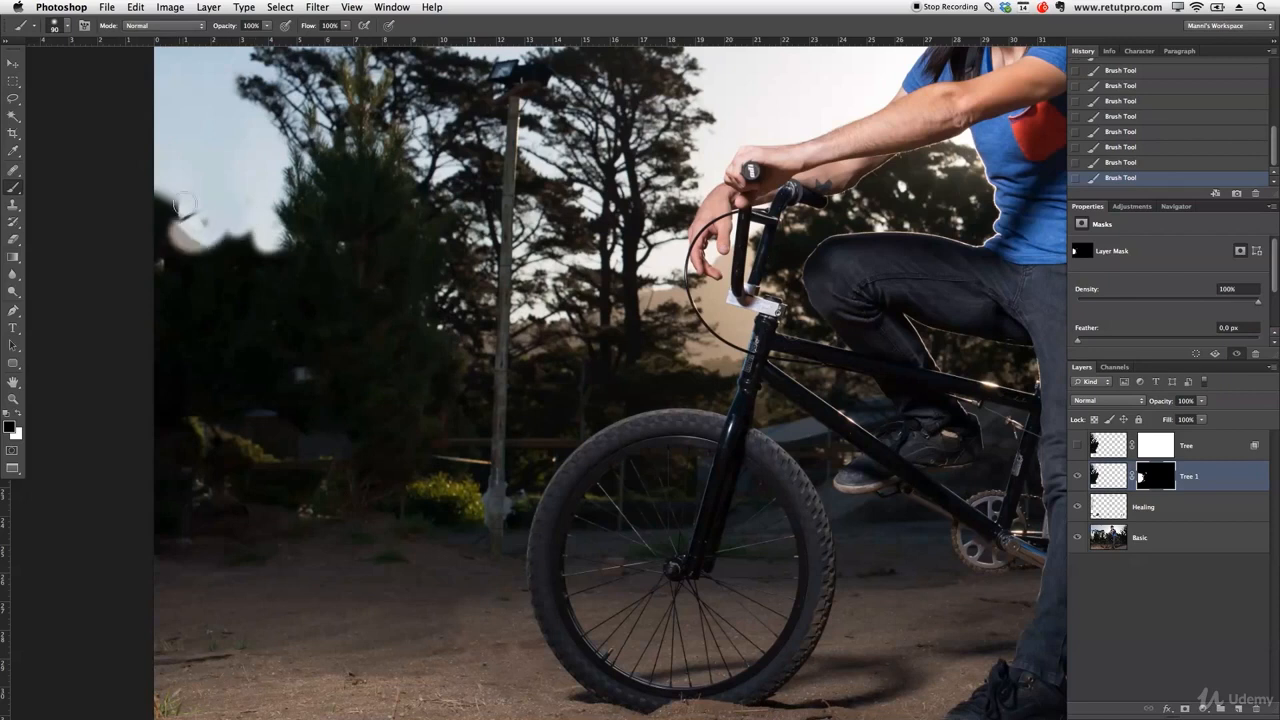
pyautogui.moveTo(252, 247)
pyautogui.mouseDown()
pyautogui.moveTo(175, 202)
pyautogui.moveTo(206, 234)
pyautogui.moveTo(159, 236)
pyautogui.mouseUp()
pyautogui.press(']')
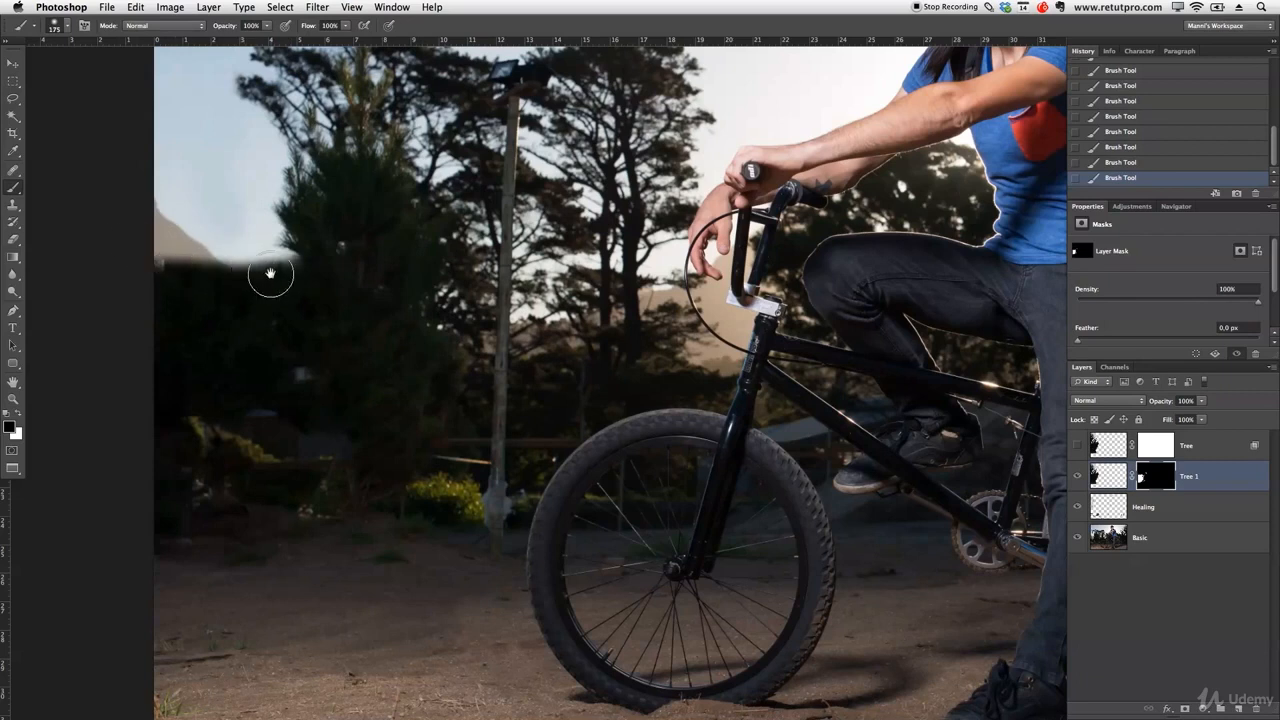
# Step: Make the Tree layer visible again and check the combined trees across the whole photo
pyautogui.moveTo(474, 437); pyautogui.dragTo(494, 592)
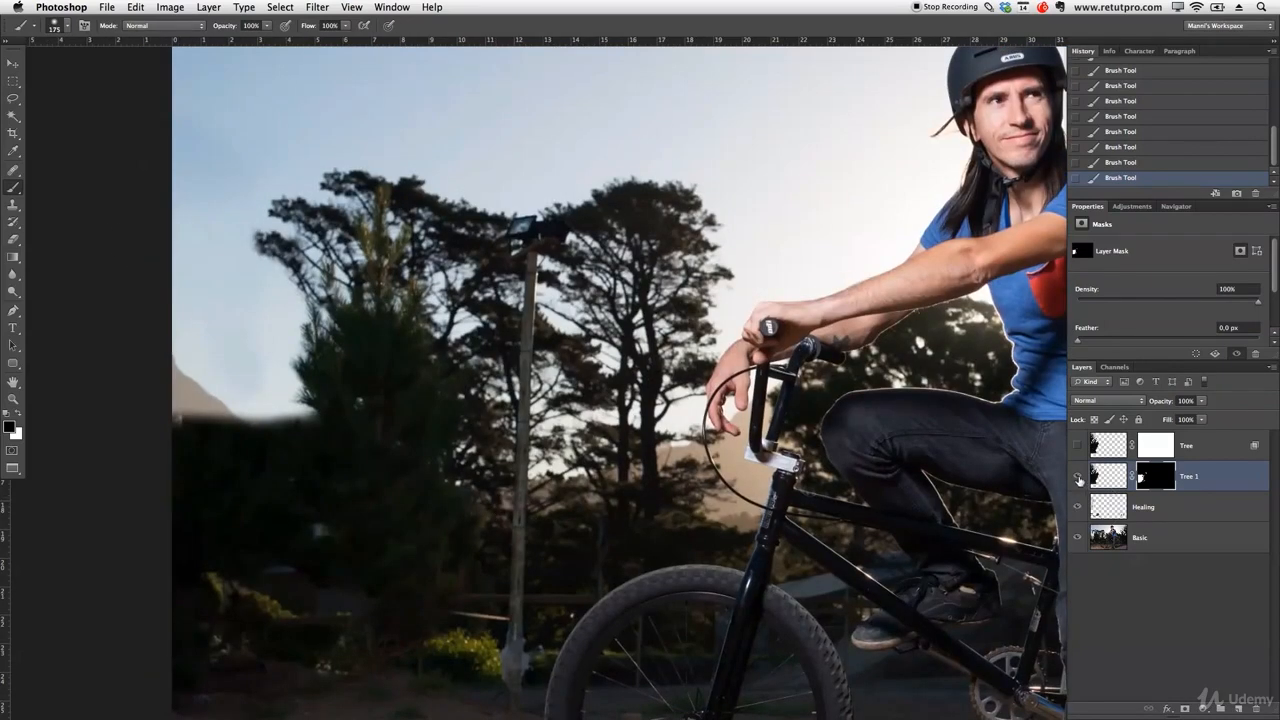
pyautogui.click(1077, 449)
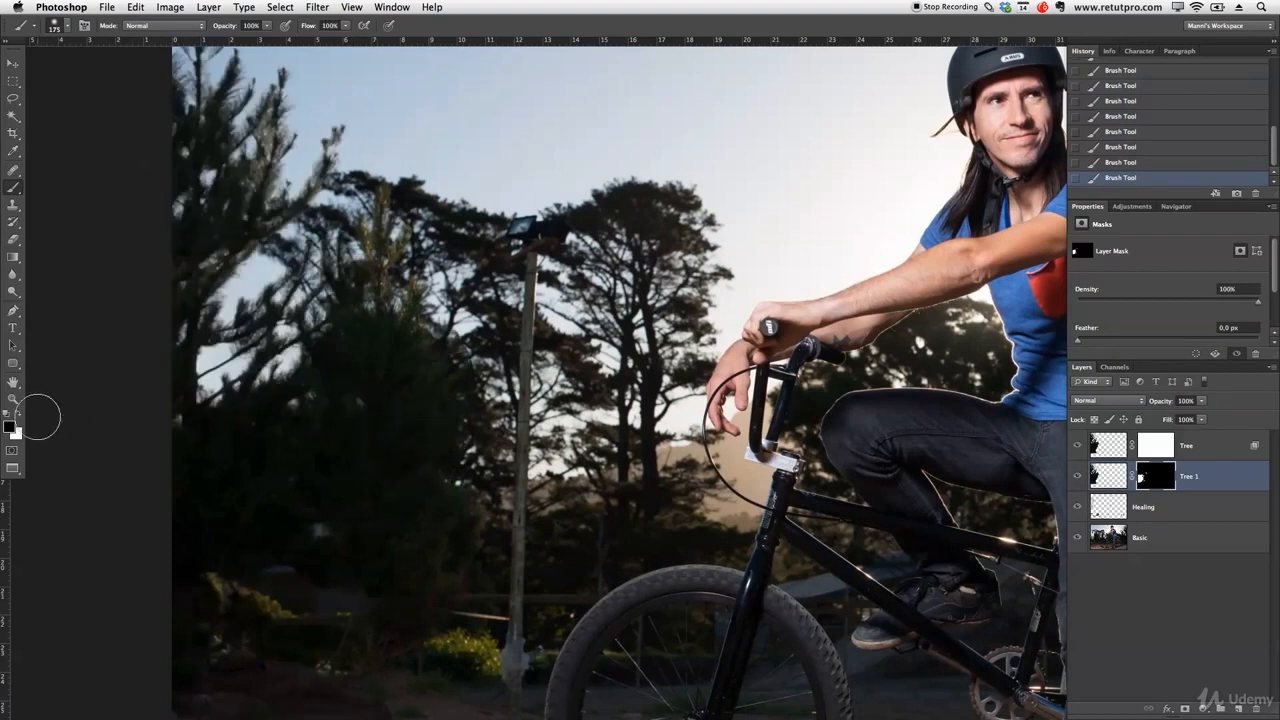
pyautogui.press('[')
pyautogui.moveTo(436, 501); pyautogui.dragTo(404, 500)
pyautogui.moveTo(488, 457); pyautogui.dragTo(425, 409)
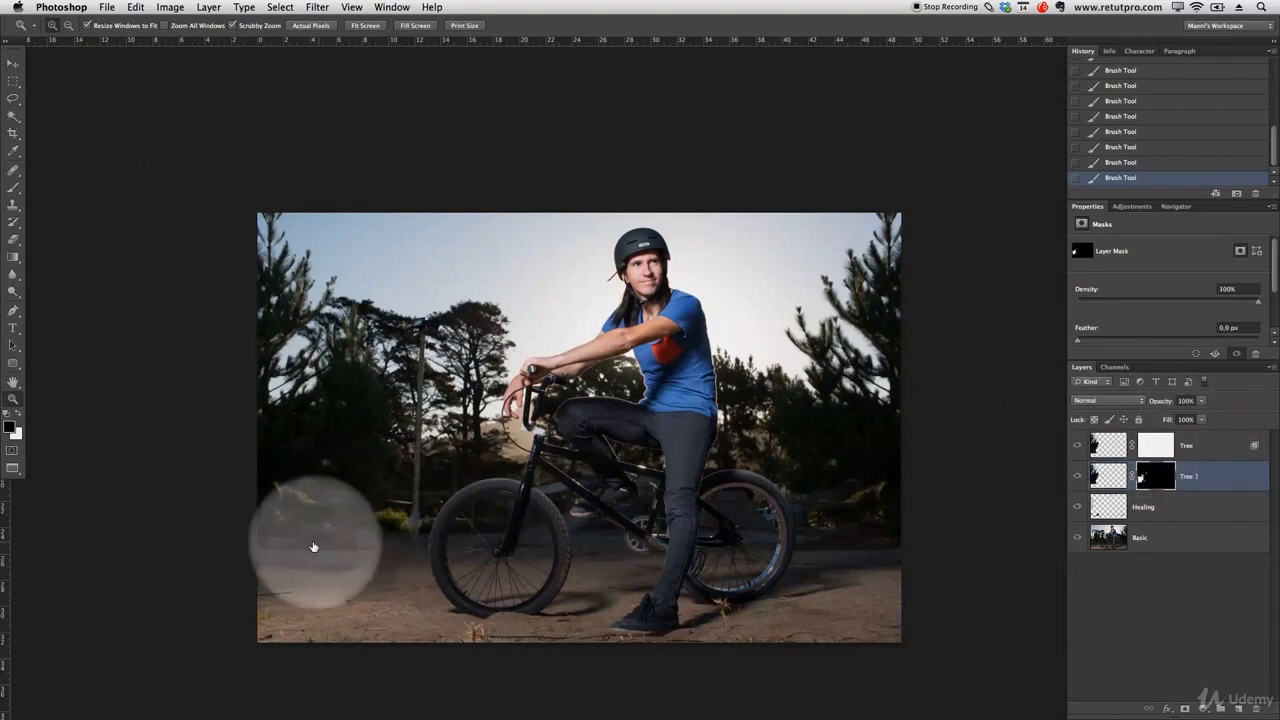
# Step: Paint black on the Tree layer's mask with a size 700 brush over the ground below the left trees, and restore the foliage above in white
pyautogui.click(1153, 450)
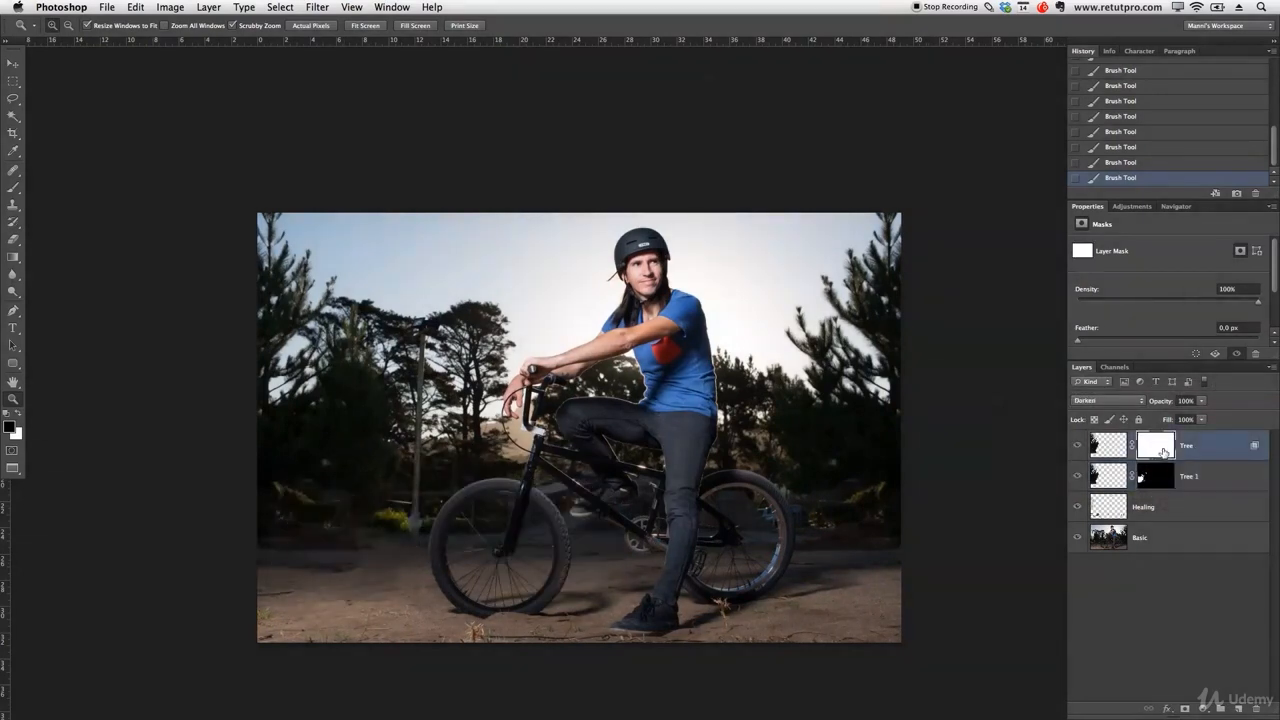
pyautogui.click(15, 430)
pyautogui.press('b')
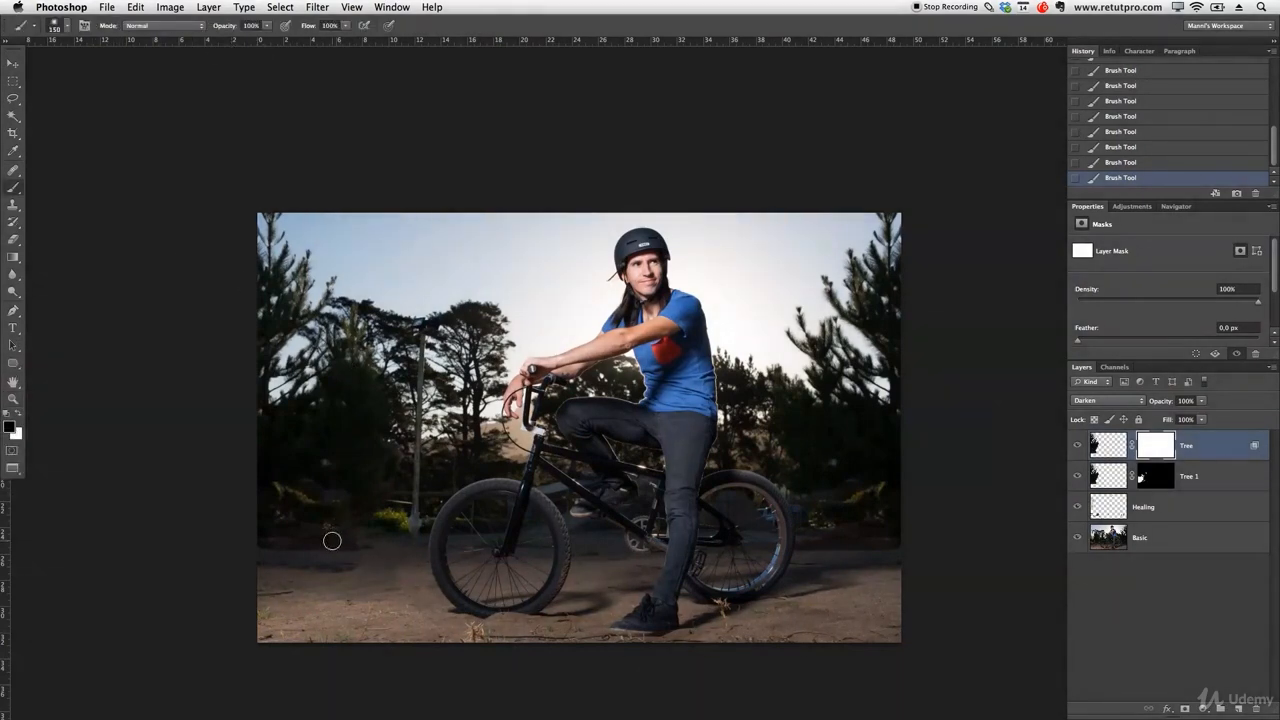
pyautogui.press(']')
pyautogui.press(']')
pyautogui.press(']')
pyautogui.press(']')
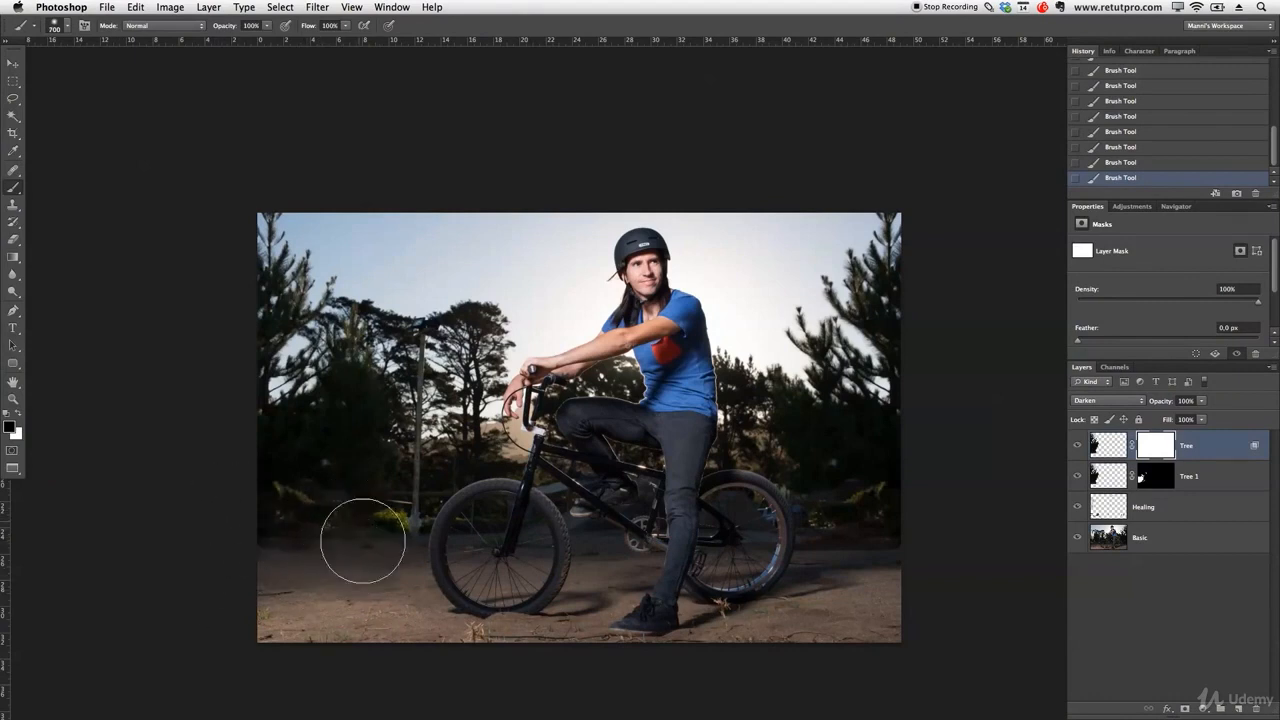
pyautogui.moveTo(246, 520); pyautogui.dragTo(209, 500)
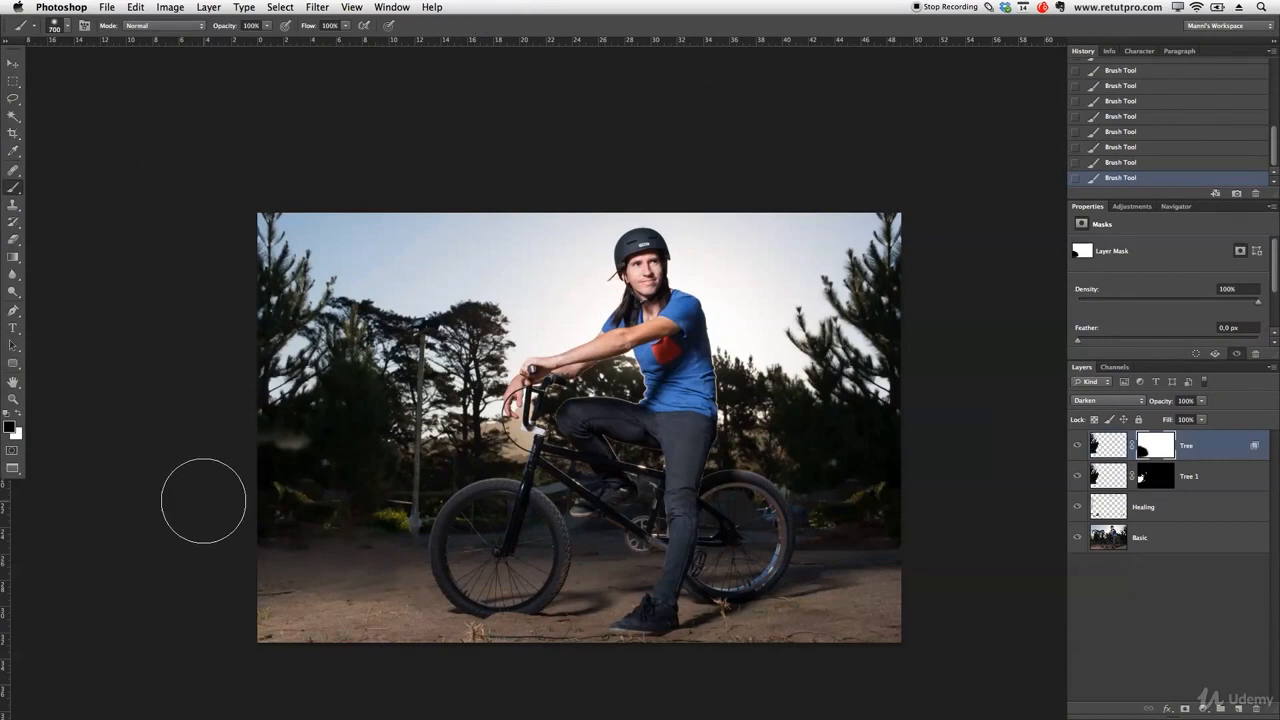
pyautogui.press('x')
pyautogui.moveTo(283, 424)
pyautogui.mouseDown()
pyautogui.moveTo(228, 408)
pyautogui.moveTo(249, 413)
pyautogui.moveTo(254, 401)
pyautogui.moveTo(252, 418)
pyautogui.moveTo(310, 435)
pyautogui.moveTo(233, 383)
pyautogui.mouseUp()
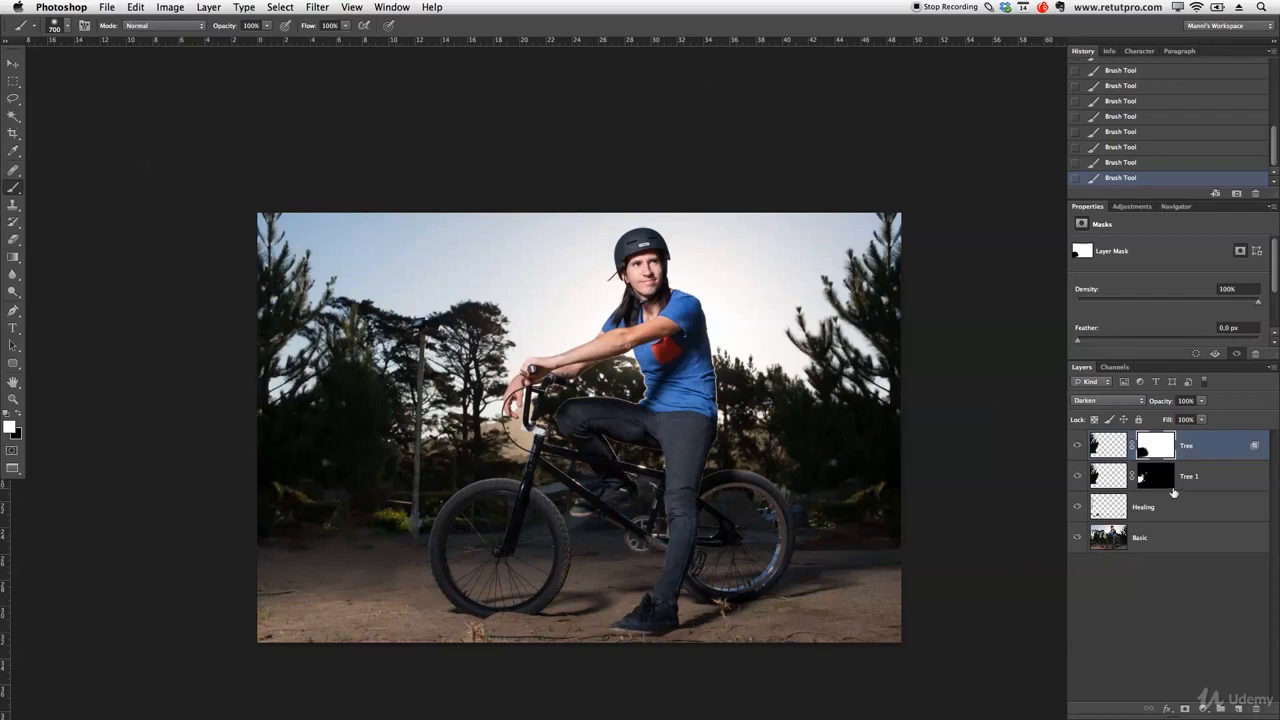
# Step: Group the Tree and Tree 1 layers as Tree, and put the Healing layer in its own collapsed group named Healing
pyautogui.keyDown('shift'); pyautogui.click(1222, 477); pyautogui.keyUp('shift')
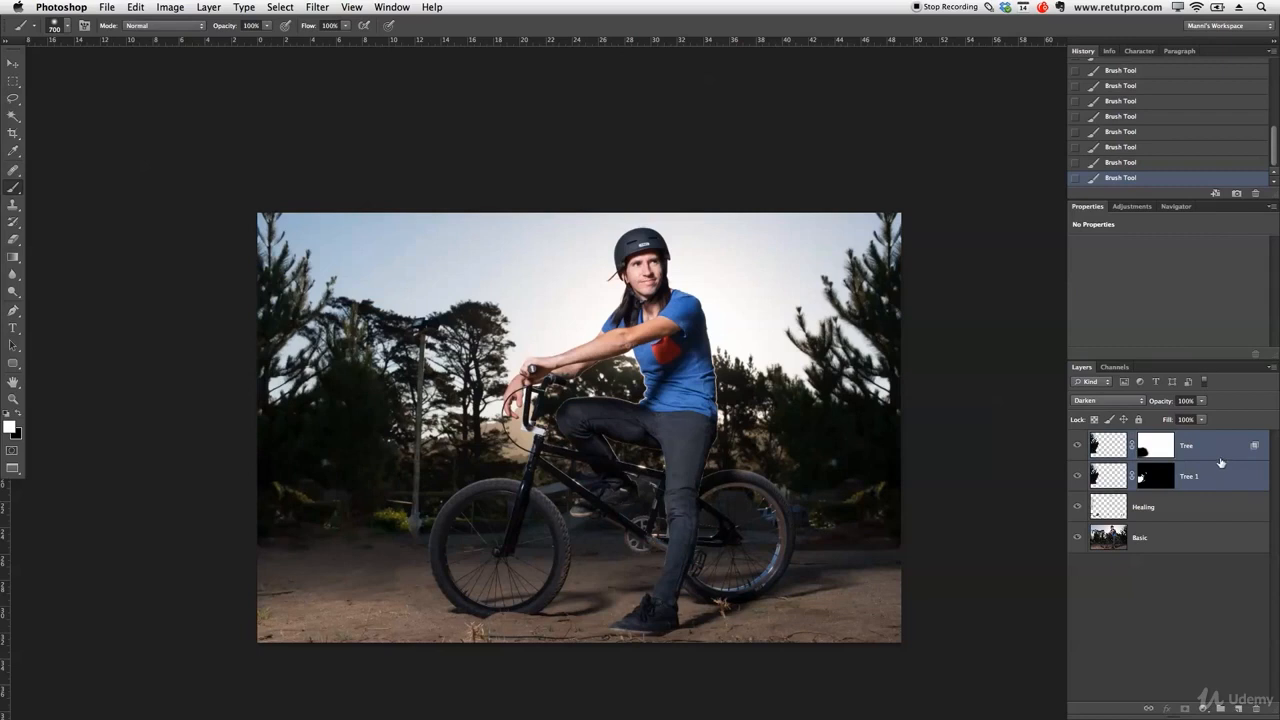
pyautogui.press('super+g')
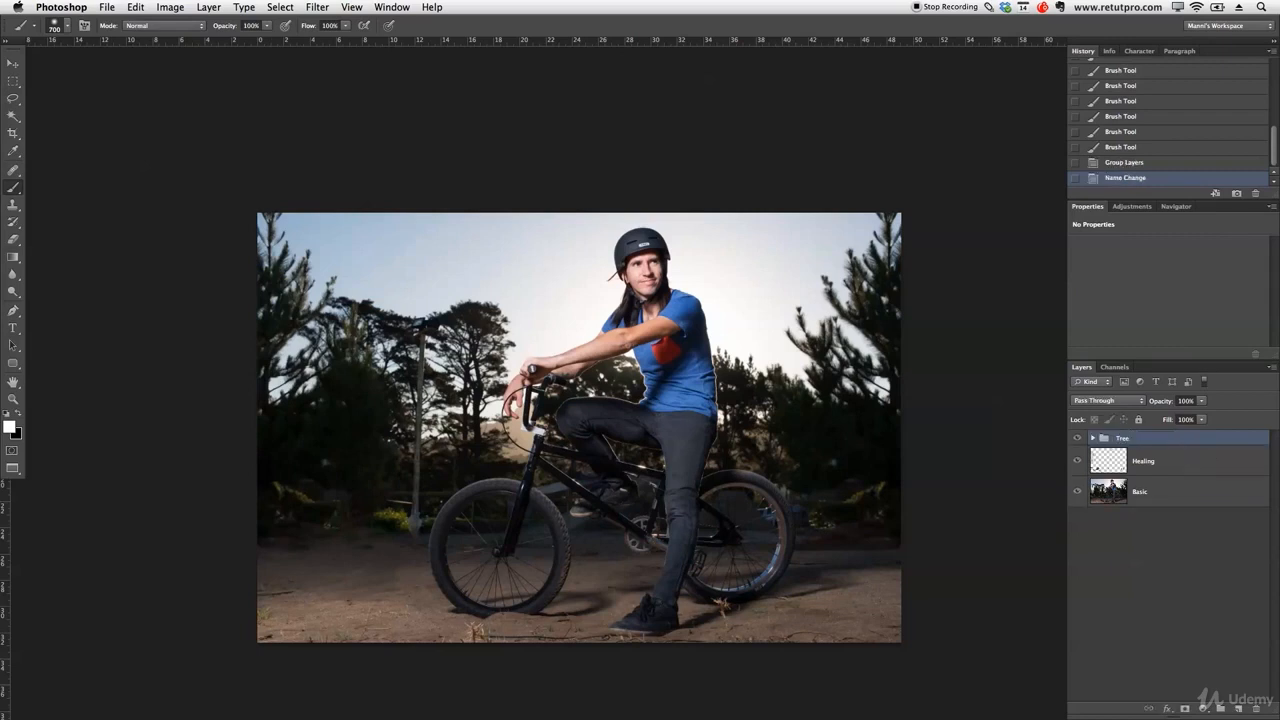
pyautogui.click(1154, 465)
pyautogui.press('super+g')
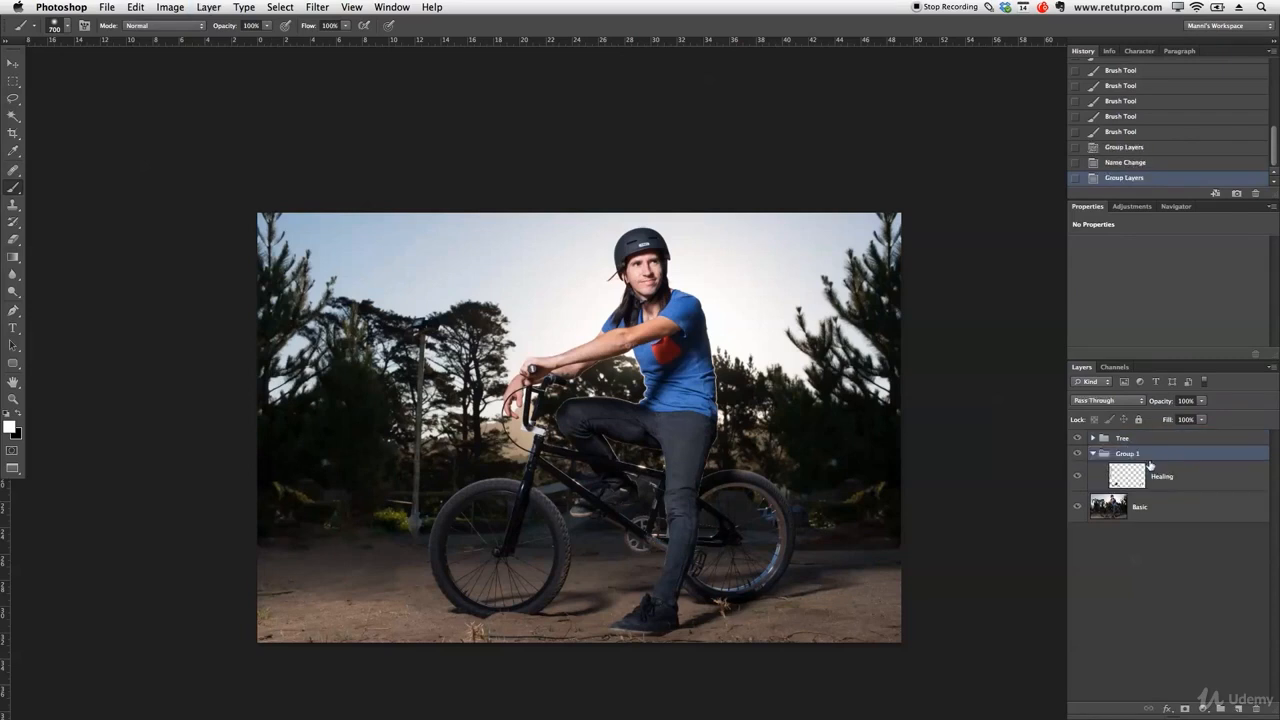
pyautogui.press('Return')
pyautogui.click(1094, 454)
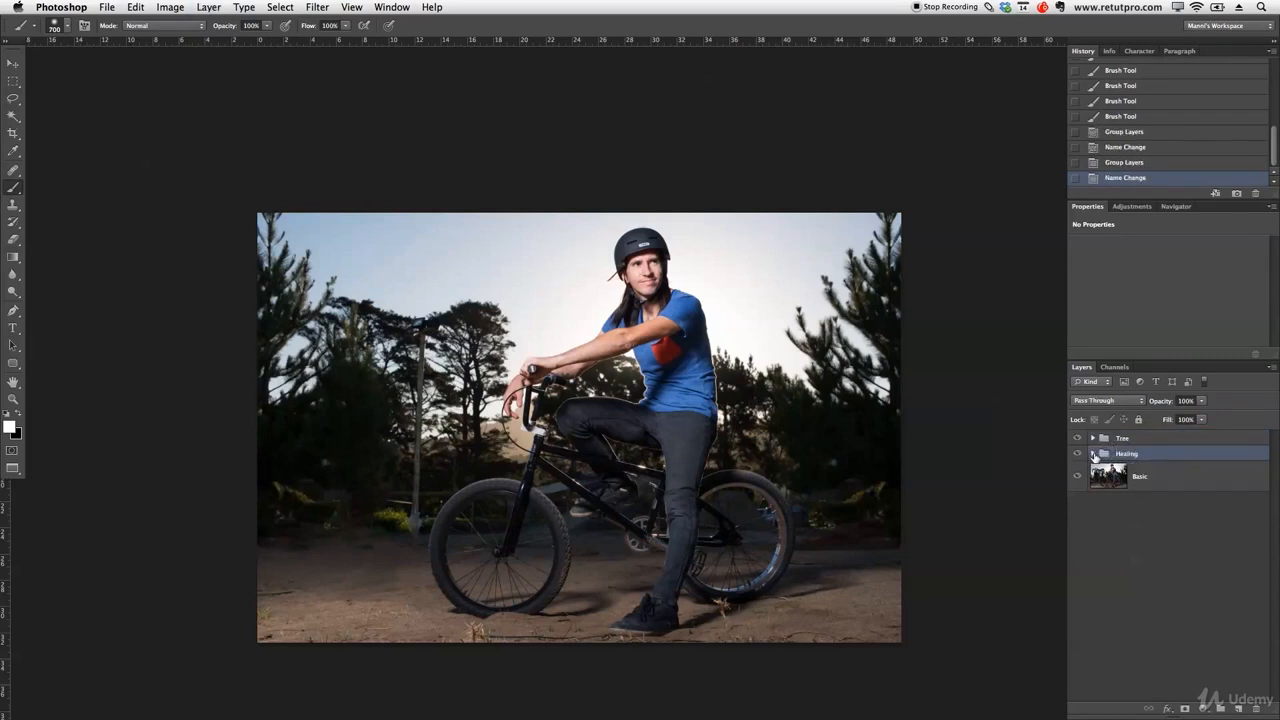
# Step: Compare the photo with the Tree group hidden and shown
pyautogui.press('z')
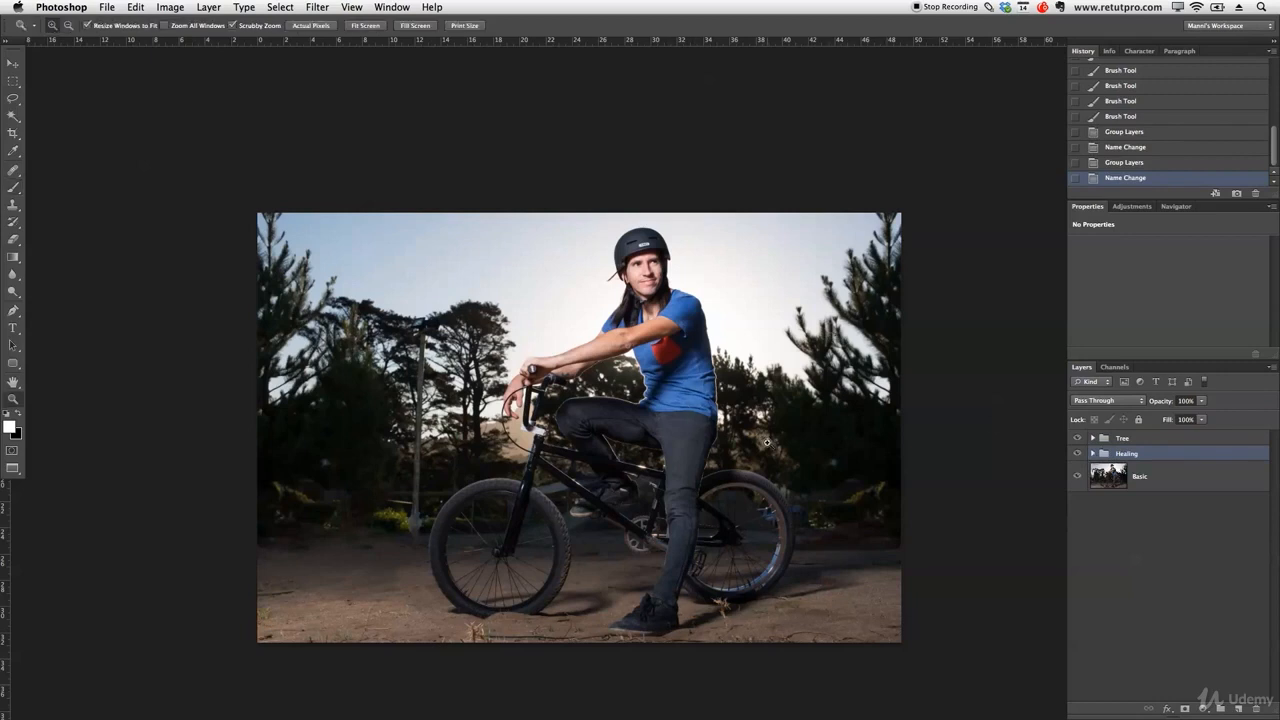
pyautogui.click(1077, 439)
pyautogui.click(1077, 439)
# Step: Try thickening the left trees with a duplicate of the Tree group shifted slightly right, and delete the duplicate
pyautogui.click(1144, 440)
pyautogui.press('super+j')
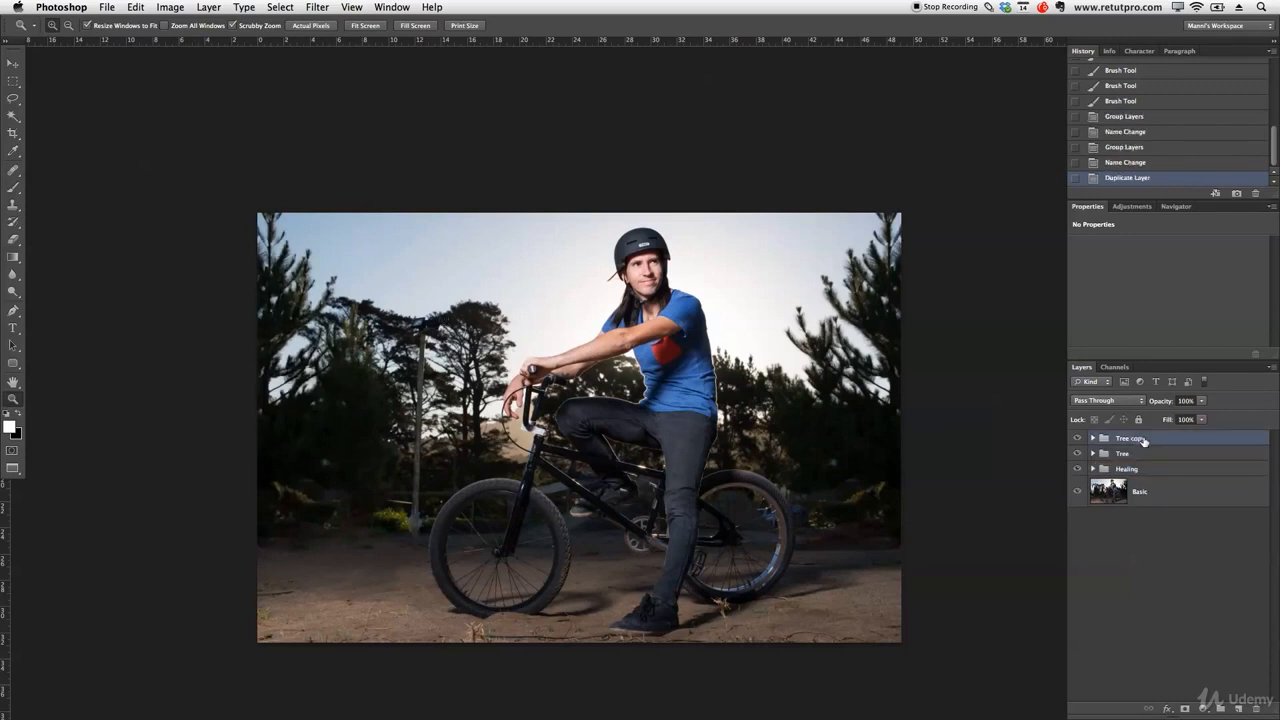
pyautogui.press('v')
pyautogui.moveTo(291, 427); pyautogui.dragTo(304, 427)
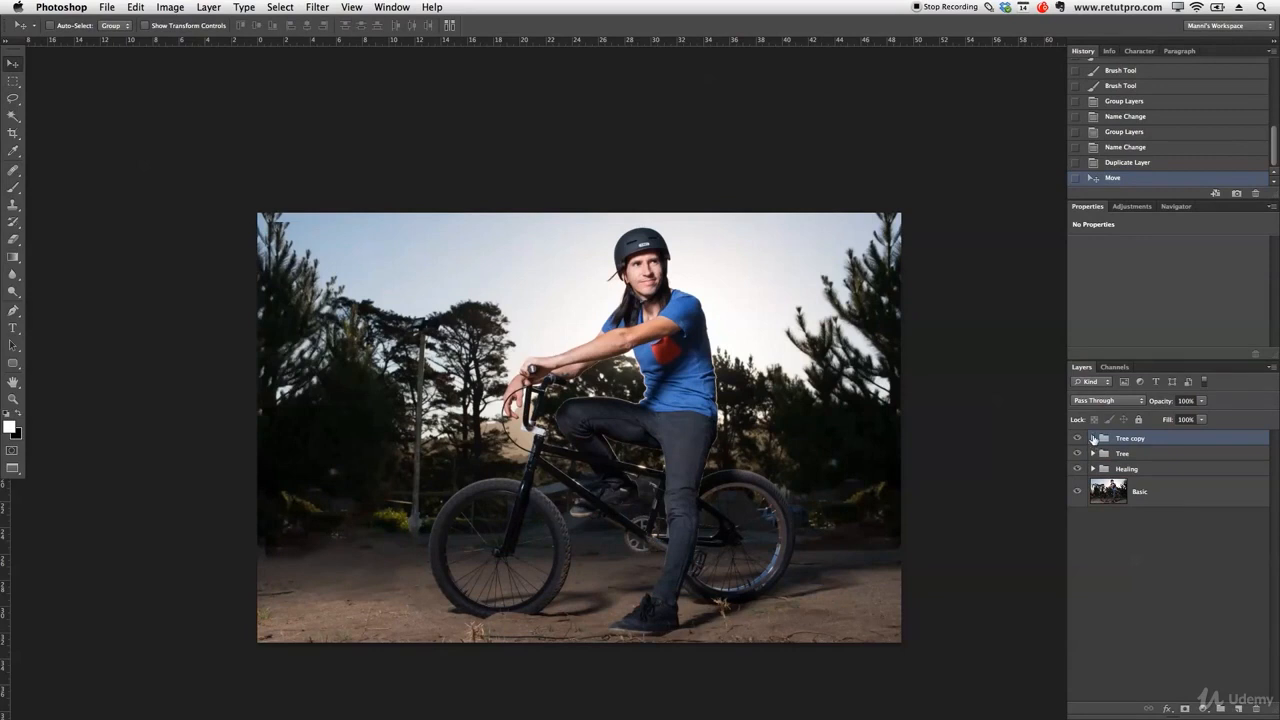
pyautogui.click(1093, 438)
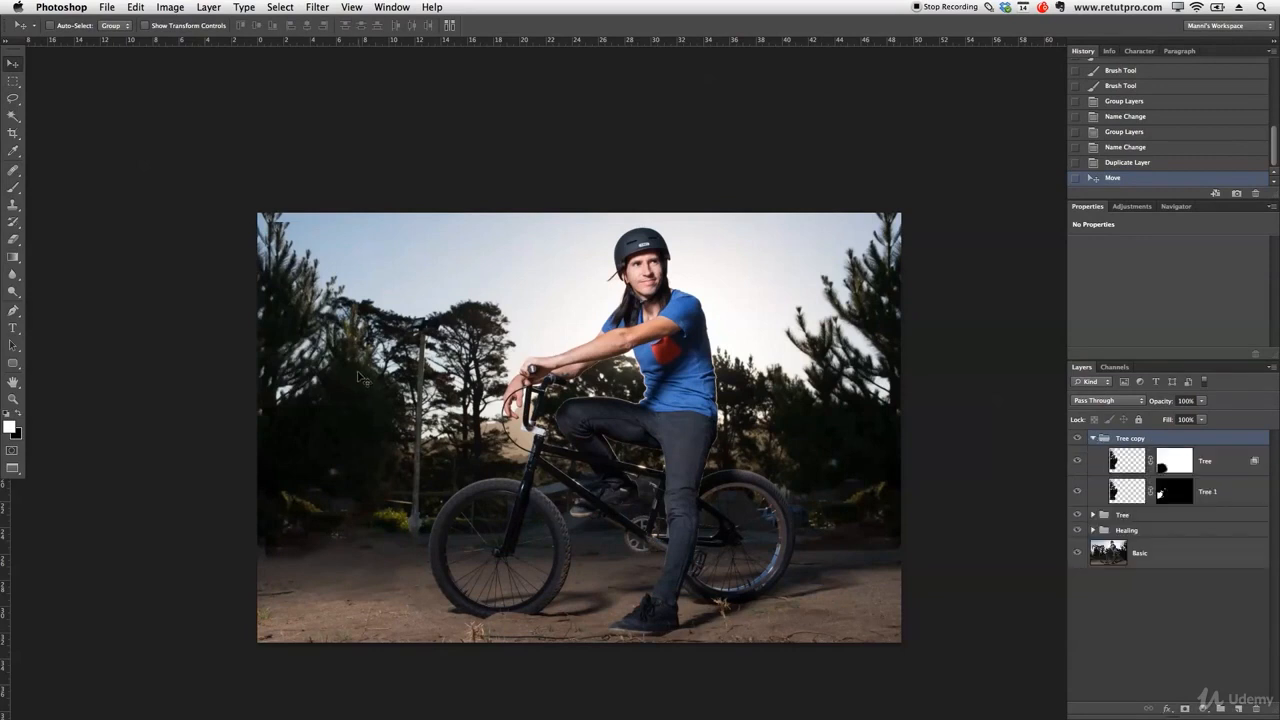
pyautogui.press('BackSpace')
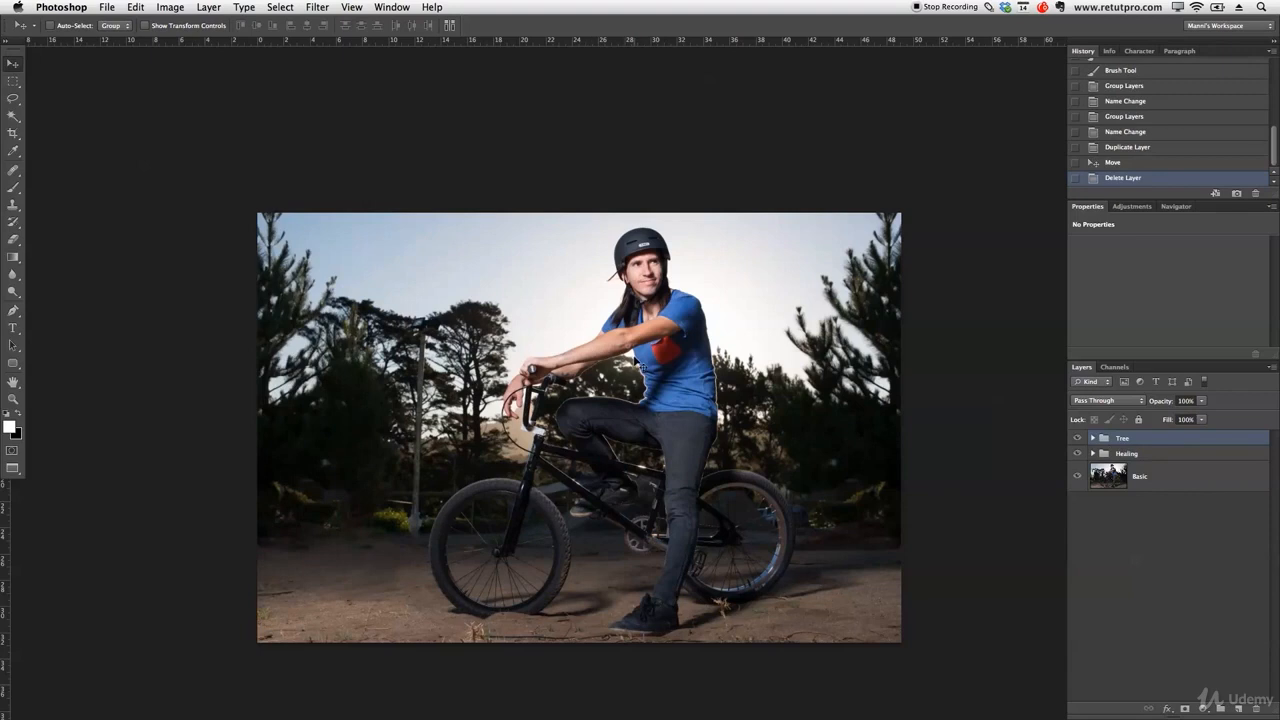
# Step: Add a Curves adjustment layer above the Tree group and raise the curve's black point to output 10
pyautogui.moveTo(705, 430); pyautogui.dragTo(686, 411)
pyautogui.press('z')
pyautogui.click(636, 414)
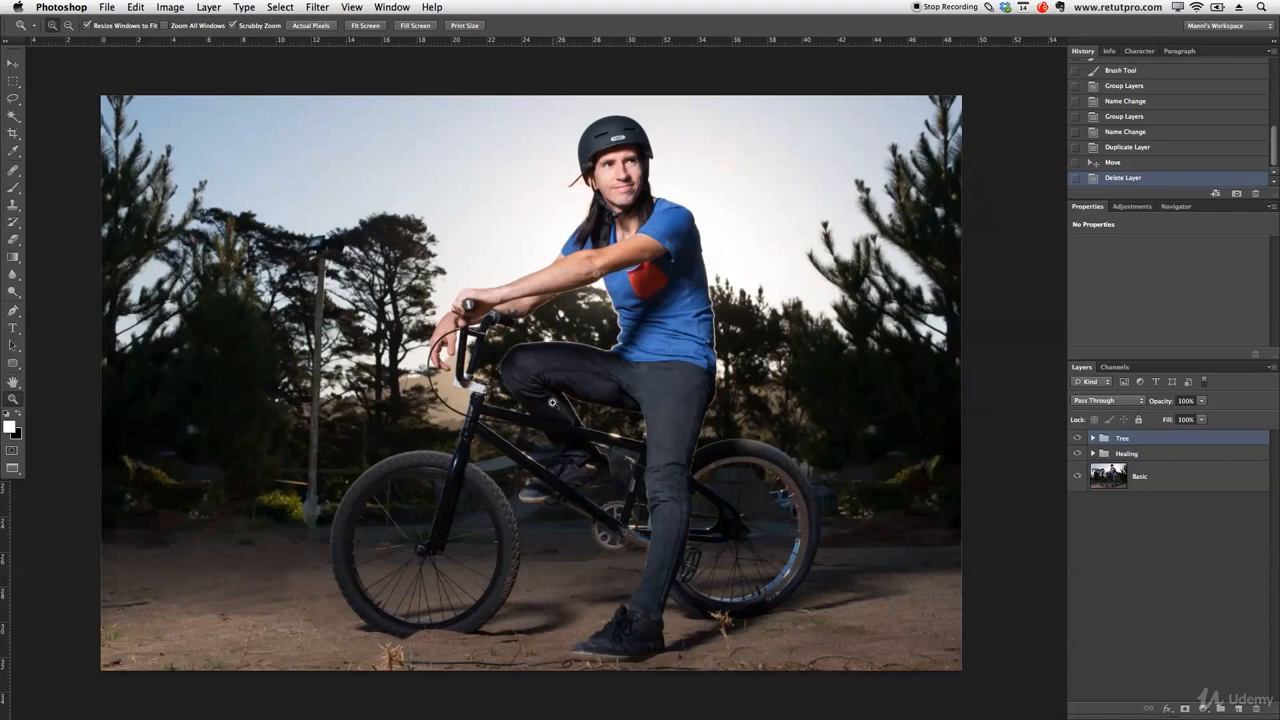
pyautogui.click(1132, 206)
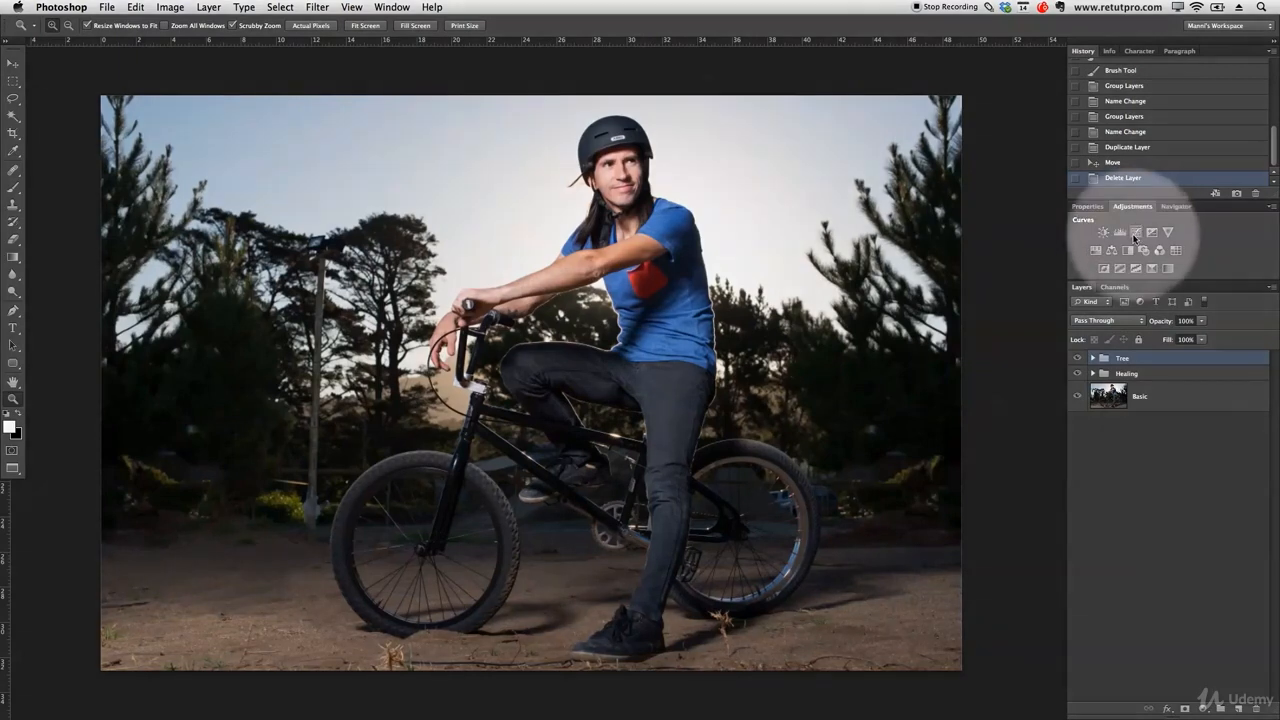
pyautogui.click(1135, 233)
pyautogui.moveTo(1158, 191); pyautogui.dragTo(1158, 121)
pyautogui.moveTo(1148, 362); pyautogui.dragTo(1147, 447)
pyautogui.moveTo(1103, 361); pyautogui.dragTo(1101, 355)
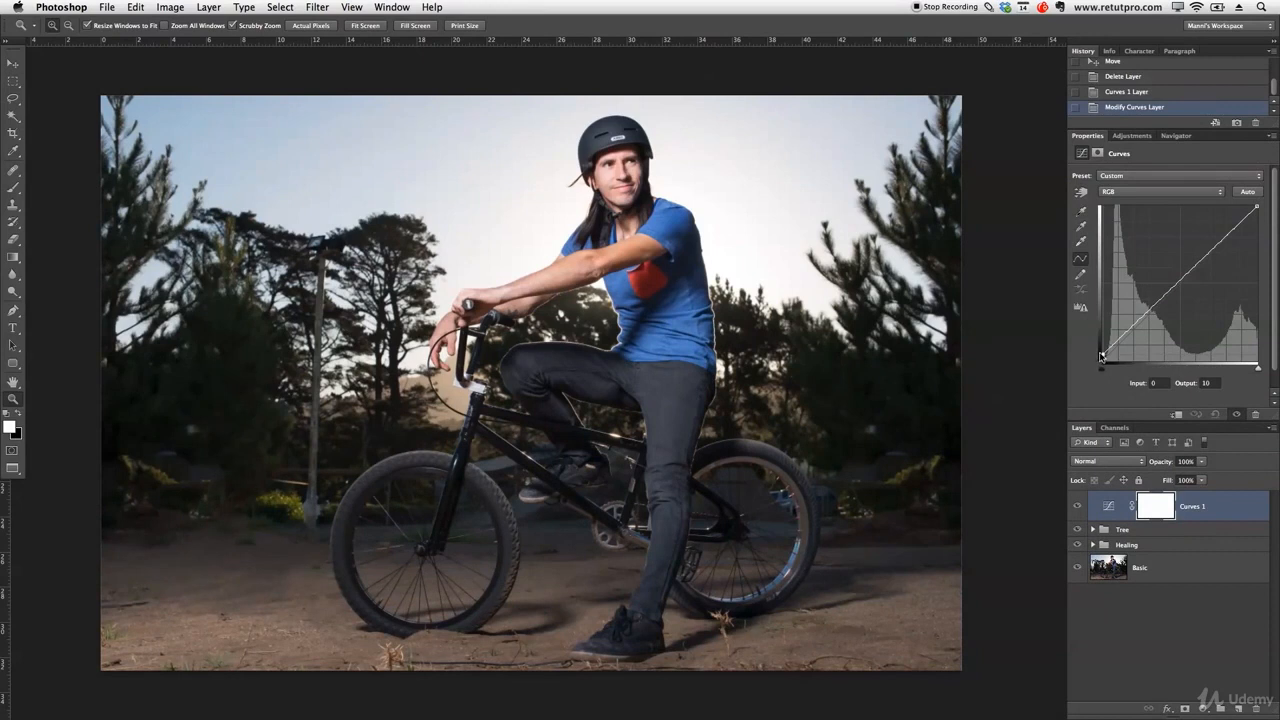
# Step: Anchor the middle of the RGB curve near the diagonal and raise the black point to output 14
pyautogui.click(1180, 283)
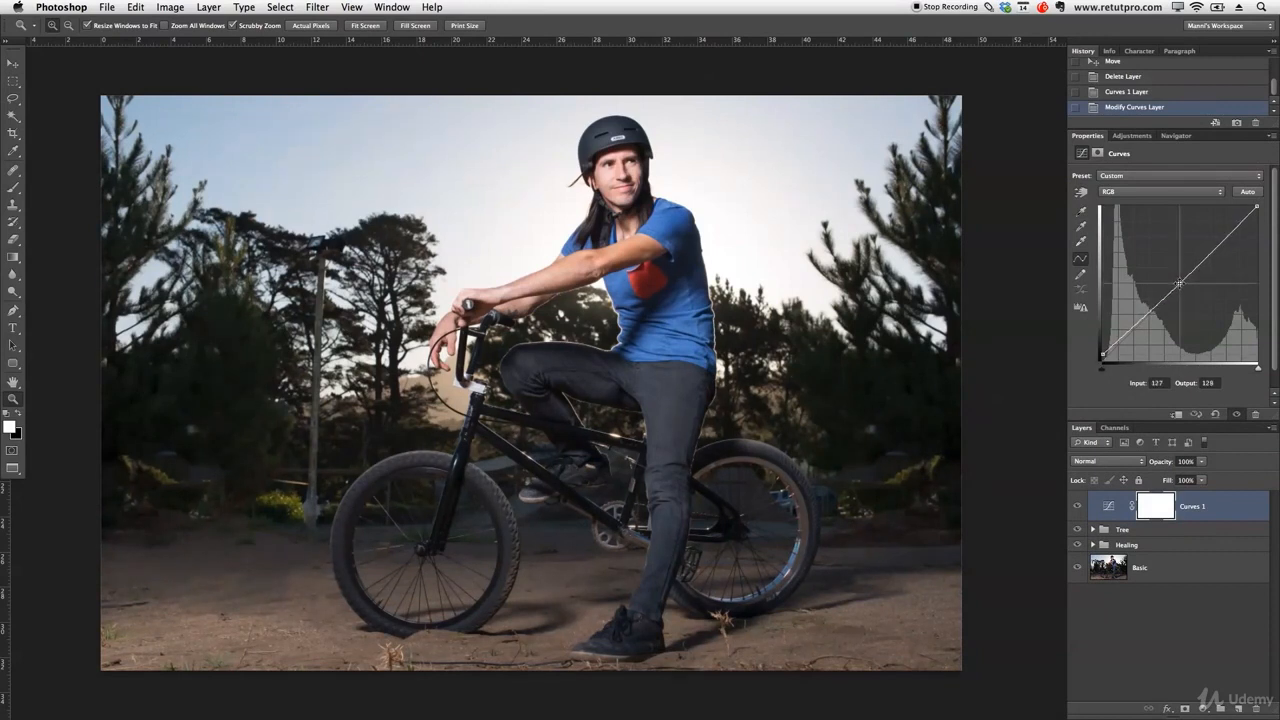
pyautogui.moveTo(1180, 283); pyautogui.dragTo(1181, 285)
pyautogui.press('Up')
pyautogui.moveTo(1103, 353); pyautogui.dragTo(1102, 352)
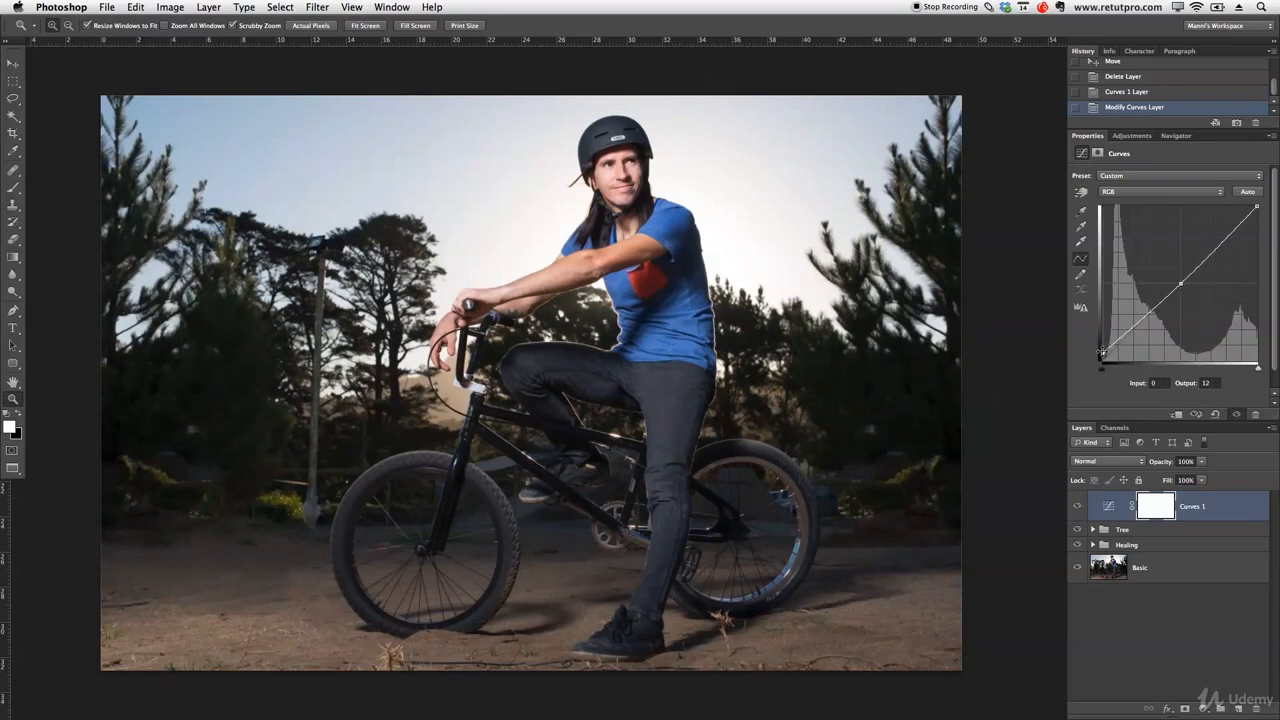
# Step: Compare the photo with the Curves 1 layer hidden and shown
pyautogui.click(1078, 509)
pyautogui.click(1078, 507)
pyautogui.click(1078, 507)
pyautogui.click(1078, 507)
pyautogui.click(329, 7)
pyautogui.moveTo(343, 330)
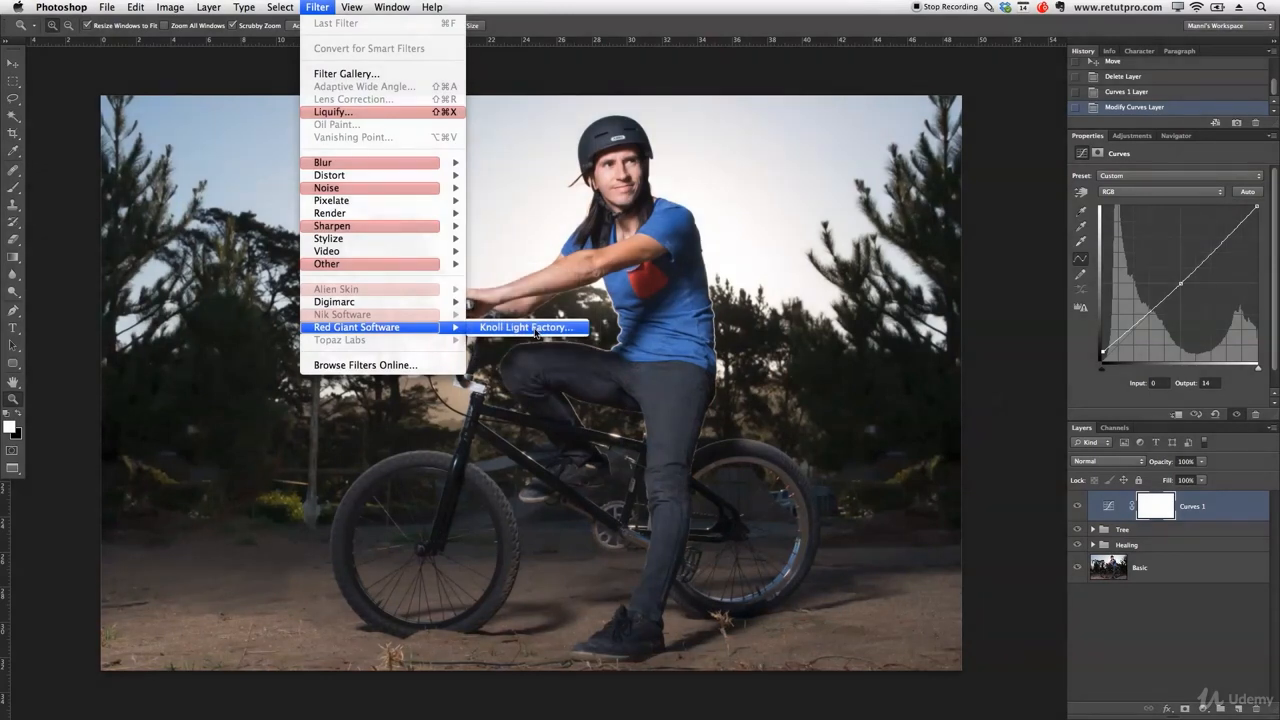
pyautogui.click(536, 336)
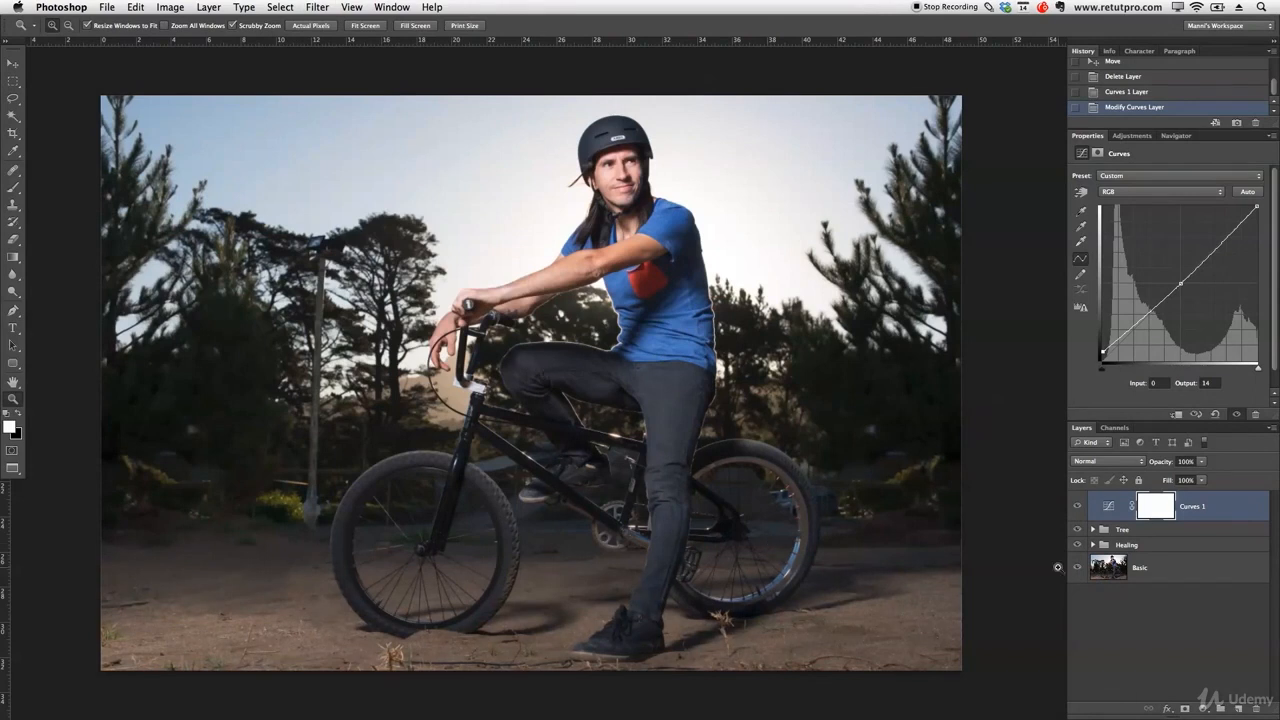
# Step: Add a Gradient Fill layer above Curves 1 with a gradient from black through dark and bright orange to pale yellow and white
pyautogui.click(1205, 710)
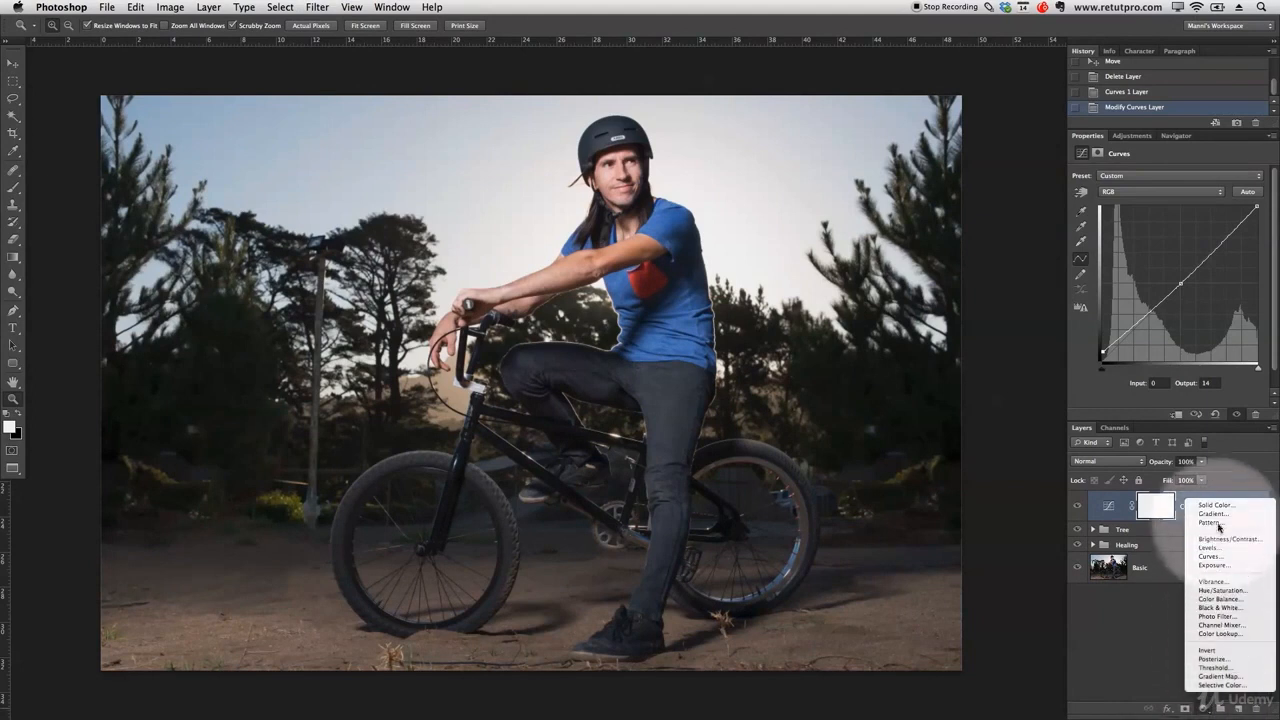
pyautogui.click(1212, 514)
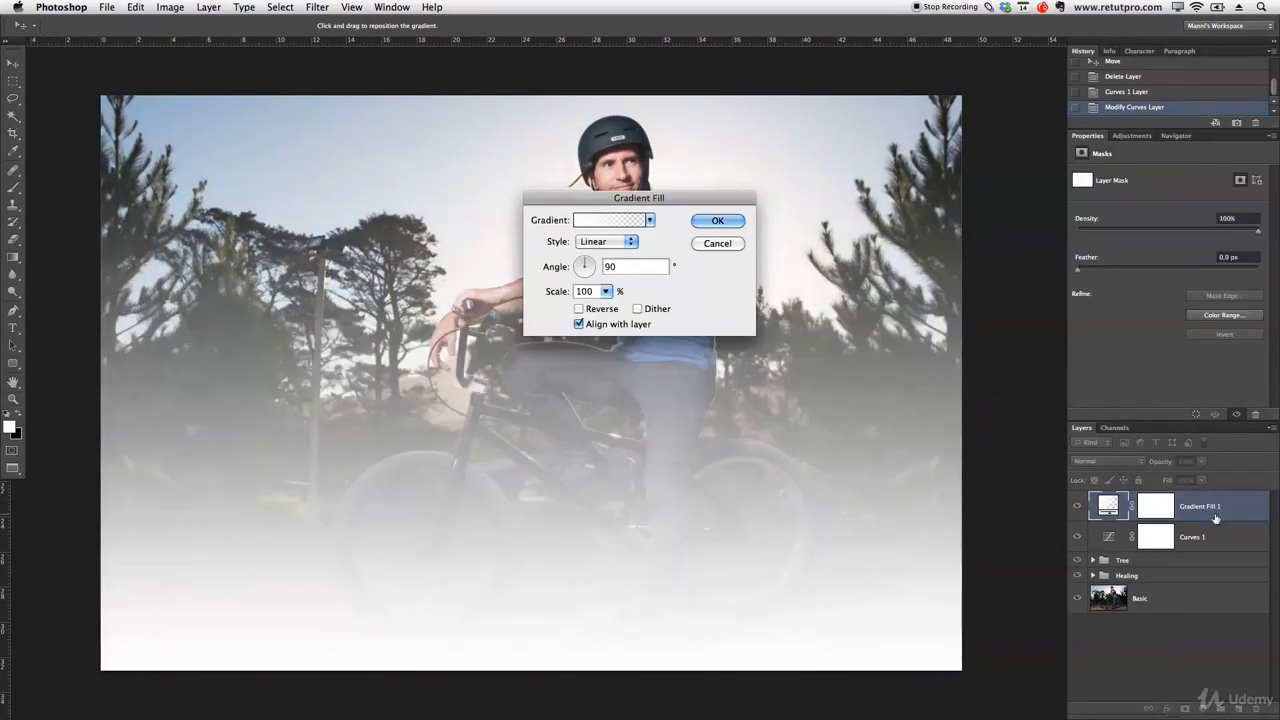
pyautogui.click(616, 222)
pyautogui.moveTo(1045, 349); pyautogui.dragTo(320, 185)
pyautogui.click(624, 357)
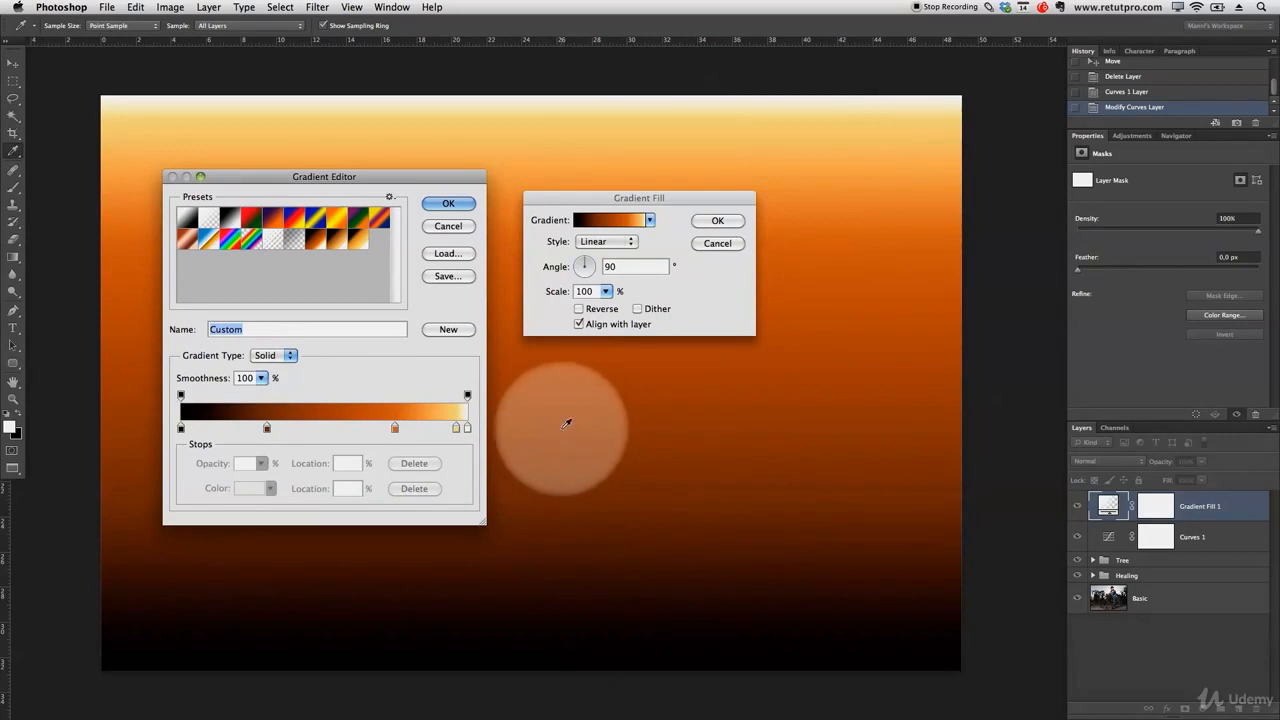
pyautogui.click(448, 203)
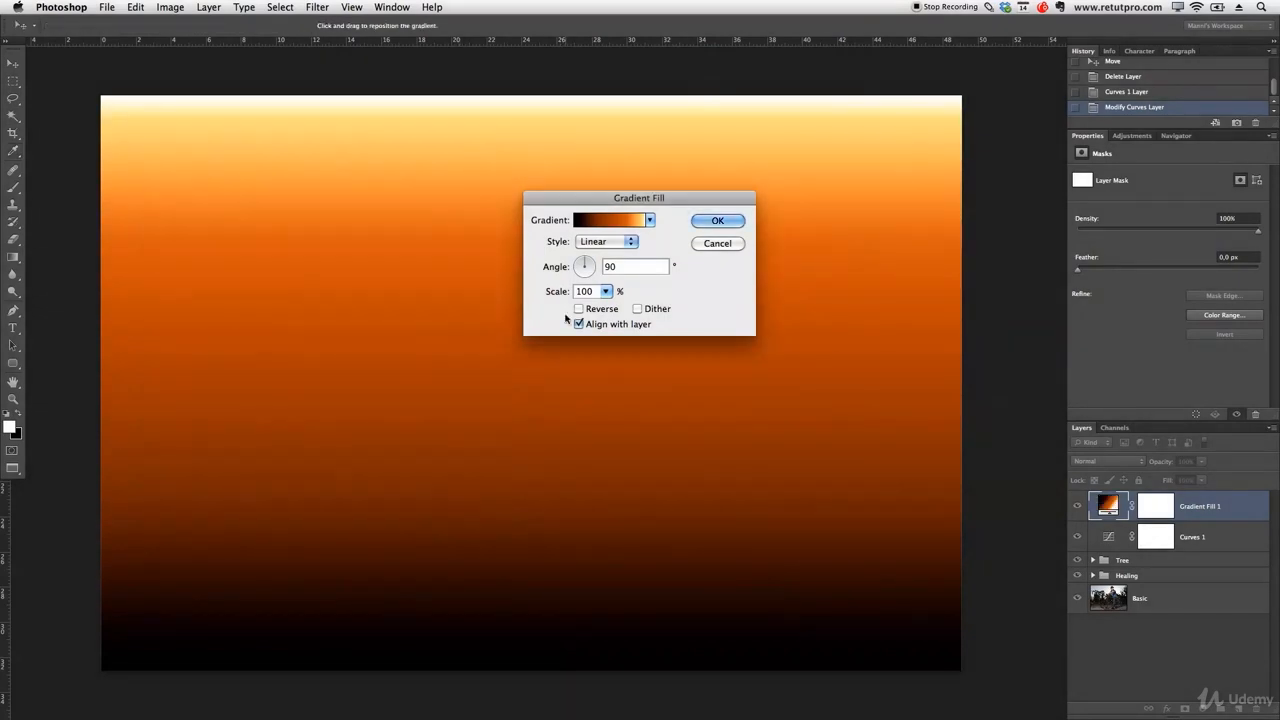
# Step: Reverse the gradient, set its style to Radial and confirm the Gradient Fill
pyautogui.click(603, 311)
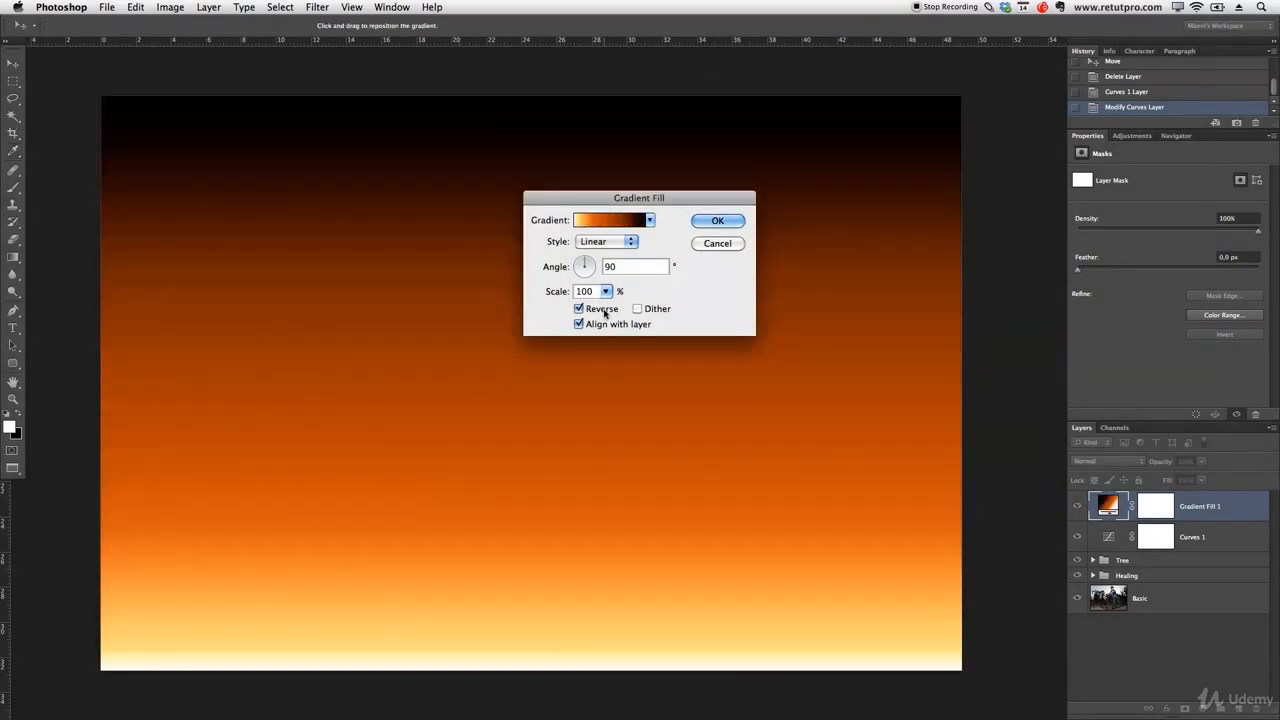
pyautogui.click(604, 242)
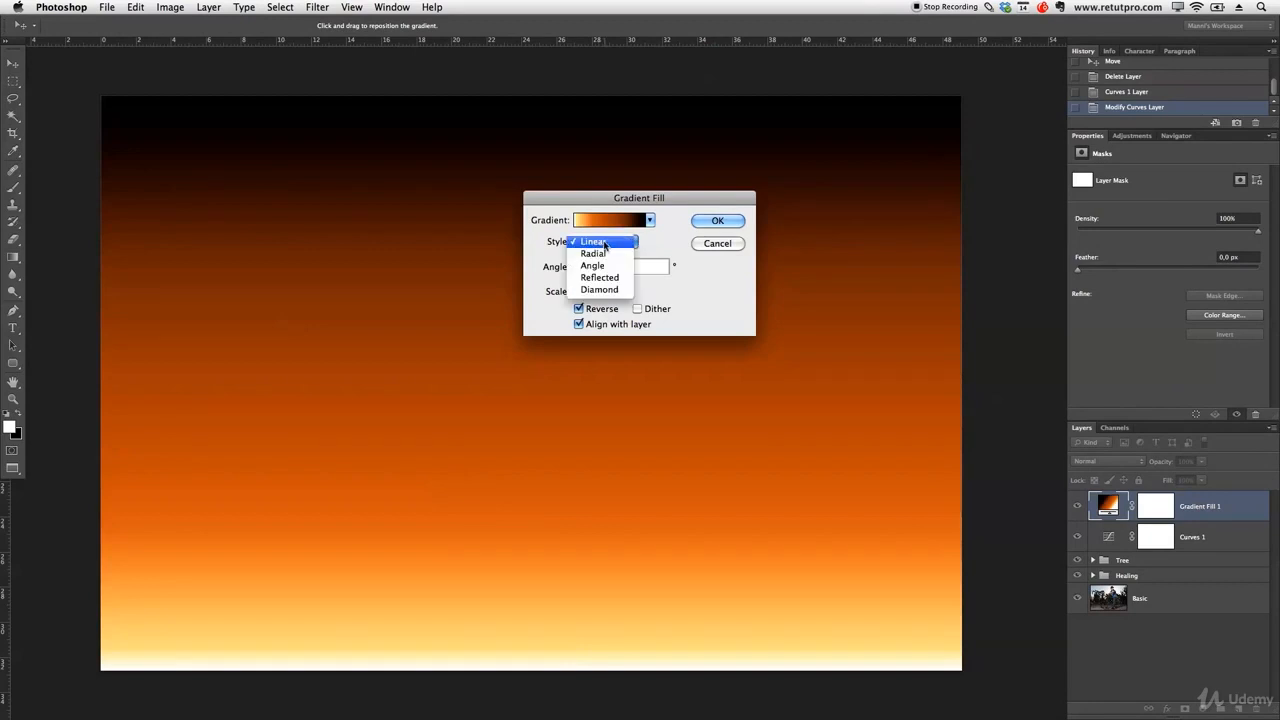
pyautogui.click(603, 254)
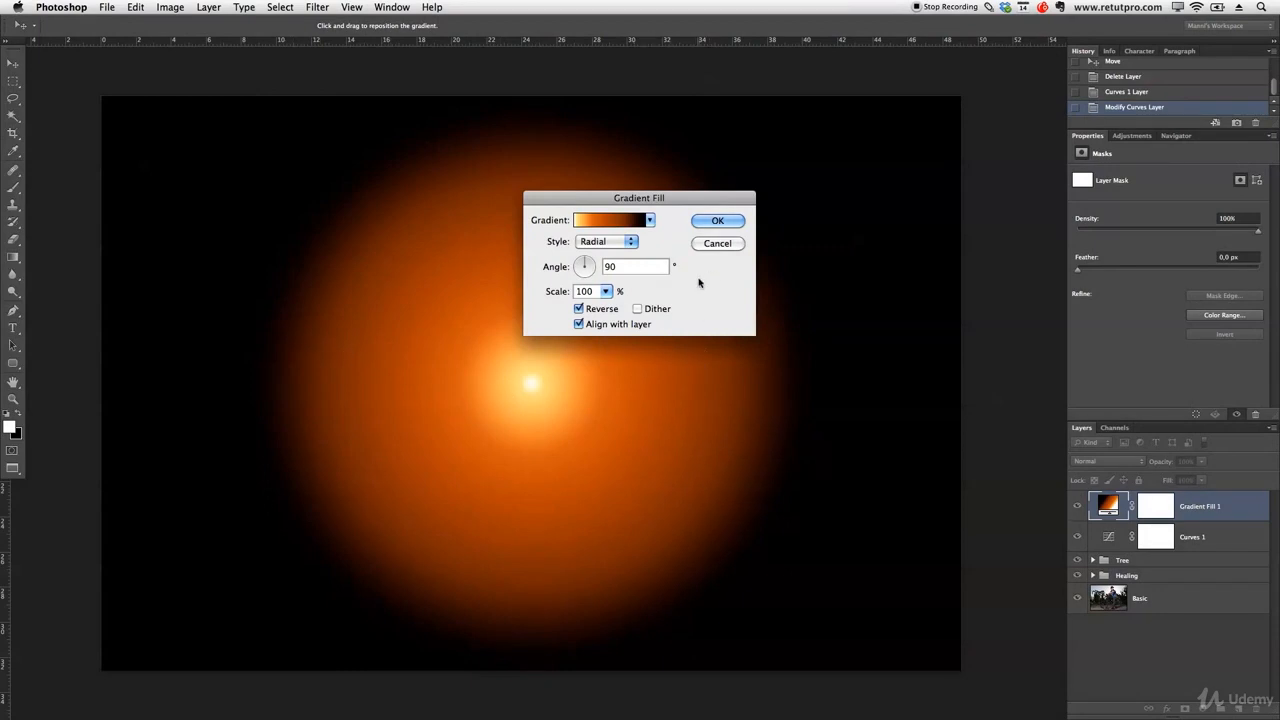
pyautogui.click(708, 221)
# Step: Rasterize the Gradient Fill 1 layer and shift the orange glow up and left towards the sun behind the handlebars
pyautogui.press('z')
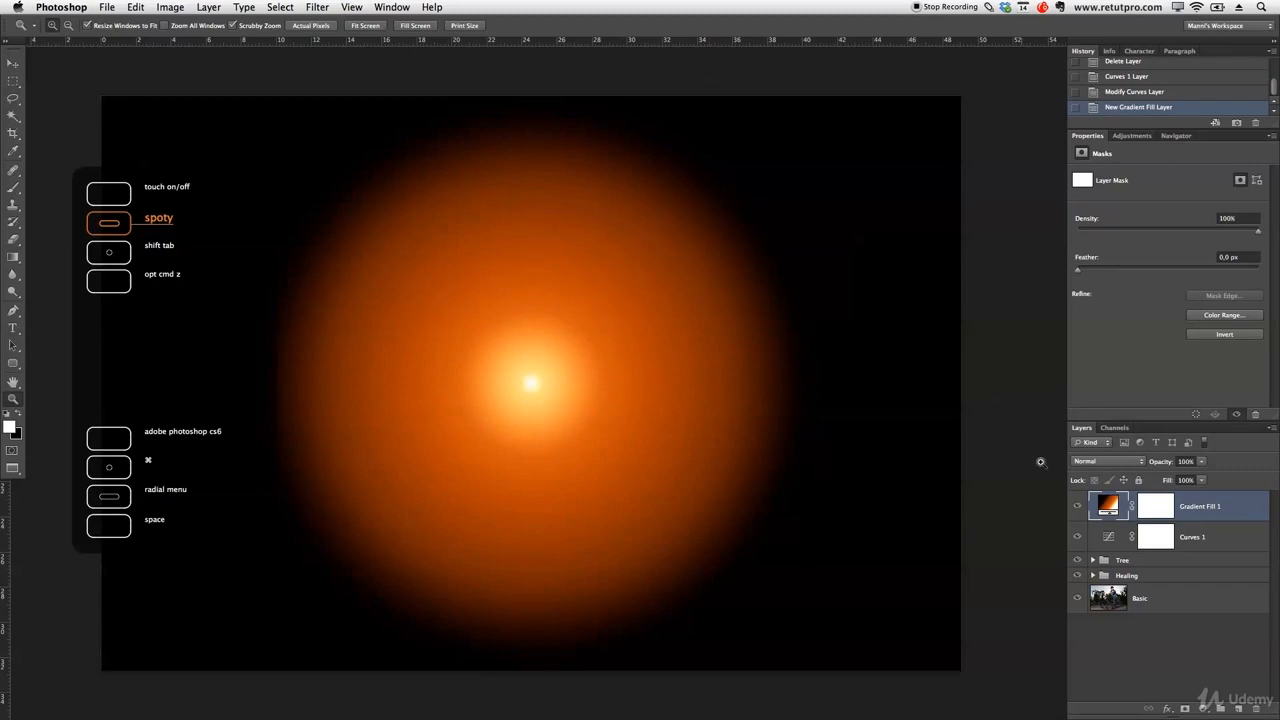
pyautogui.rightClick(1203, 516)
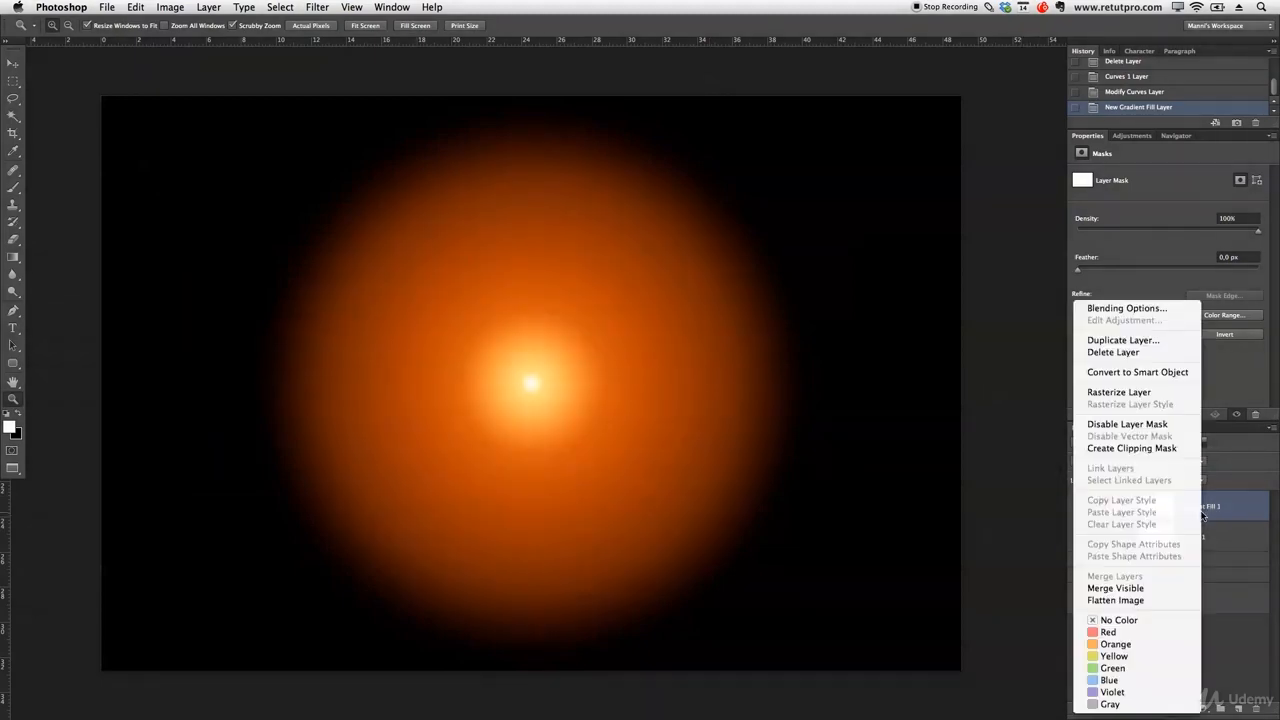
pyautogui.click(1126, 395)
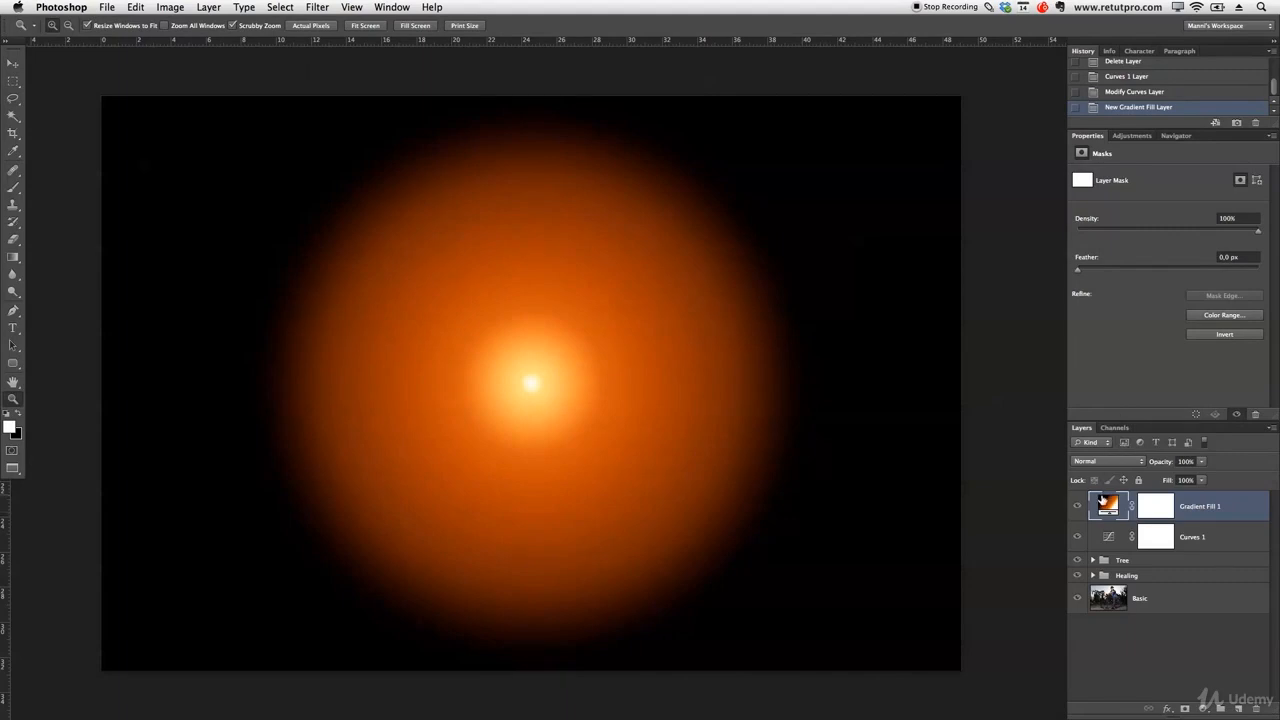
pyautogui.press('v')
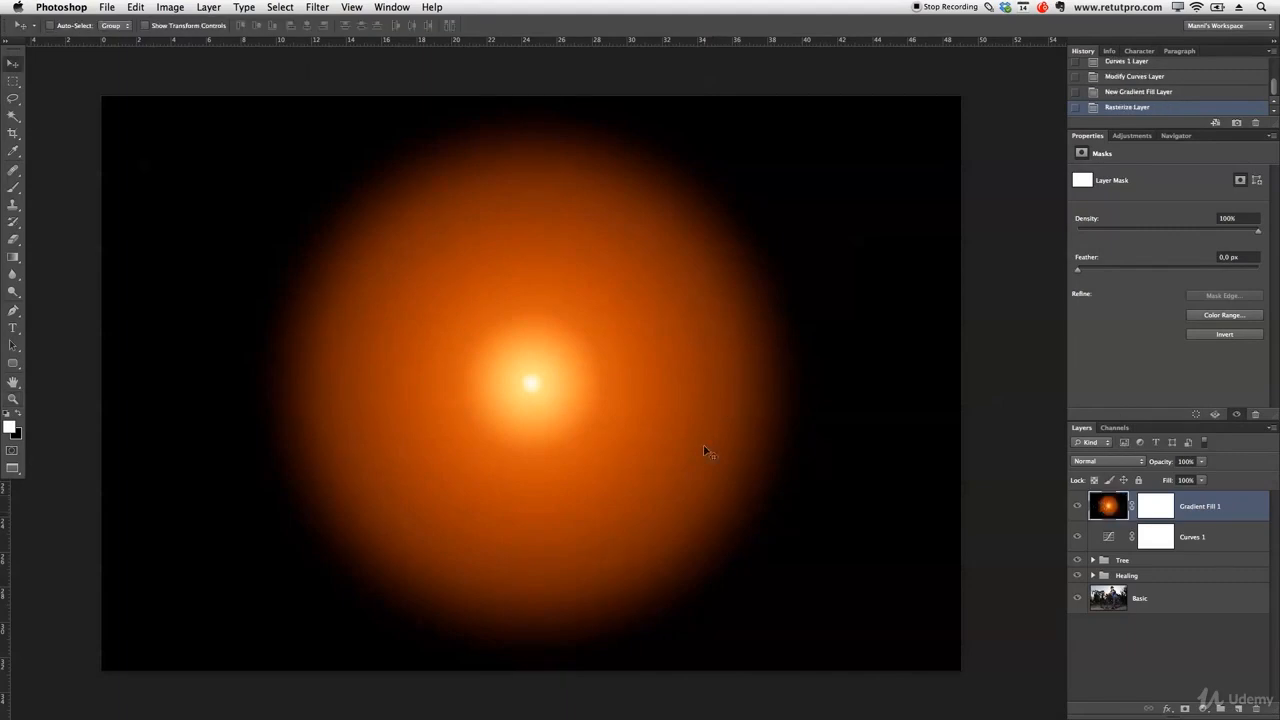
pyautogui.moveTo(654, 471); pyautogui.dragTo(597, 420)
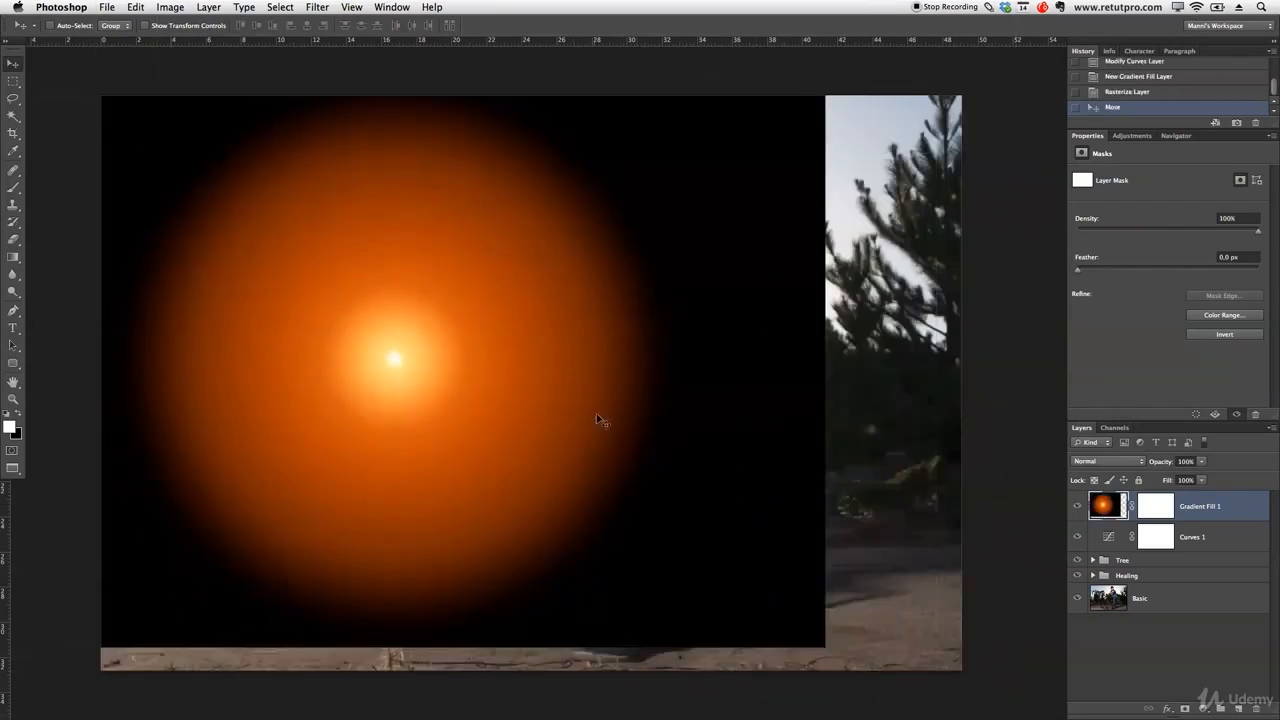
# Step: Set the gradient layer's blend mode to Screen, centre the glow on the setting sun and keep its opacity at 100%
pyautogui.click(1103, 464)
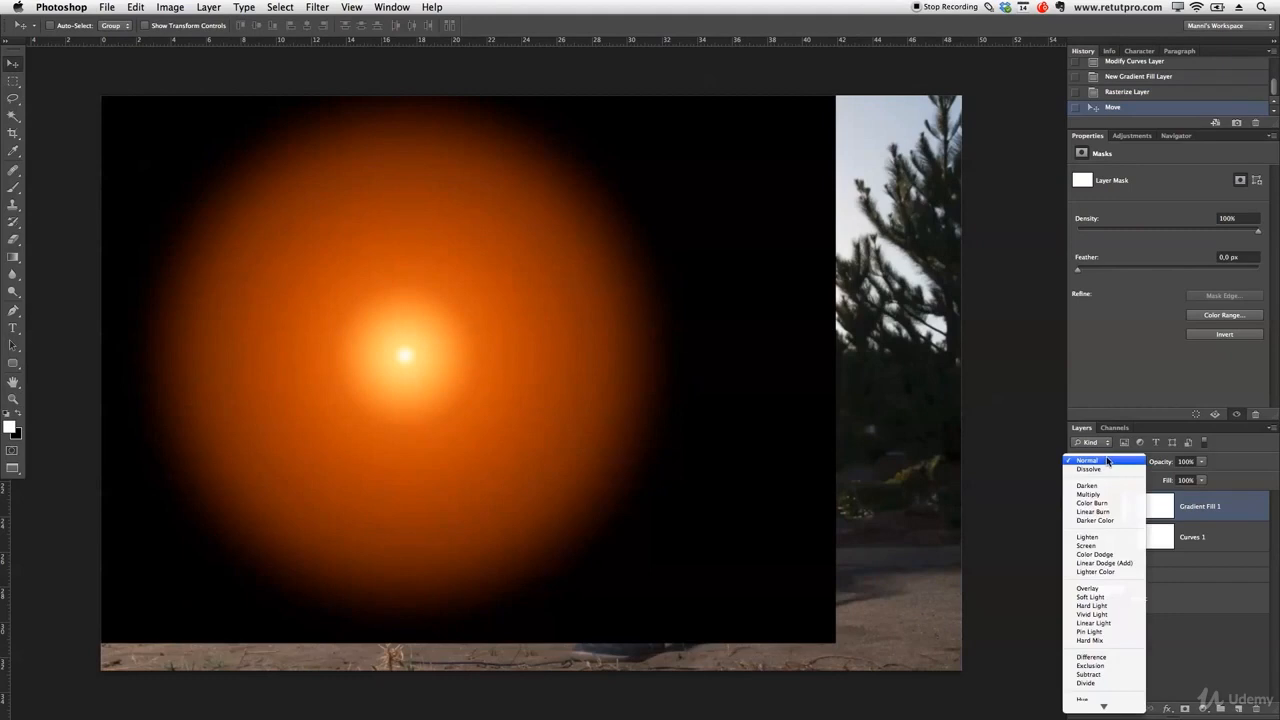
pyautogui.click(1097, 550)
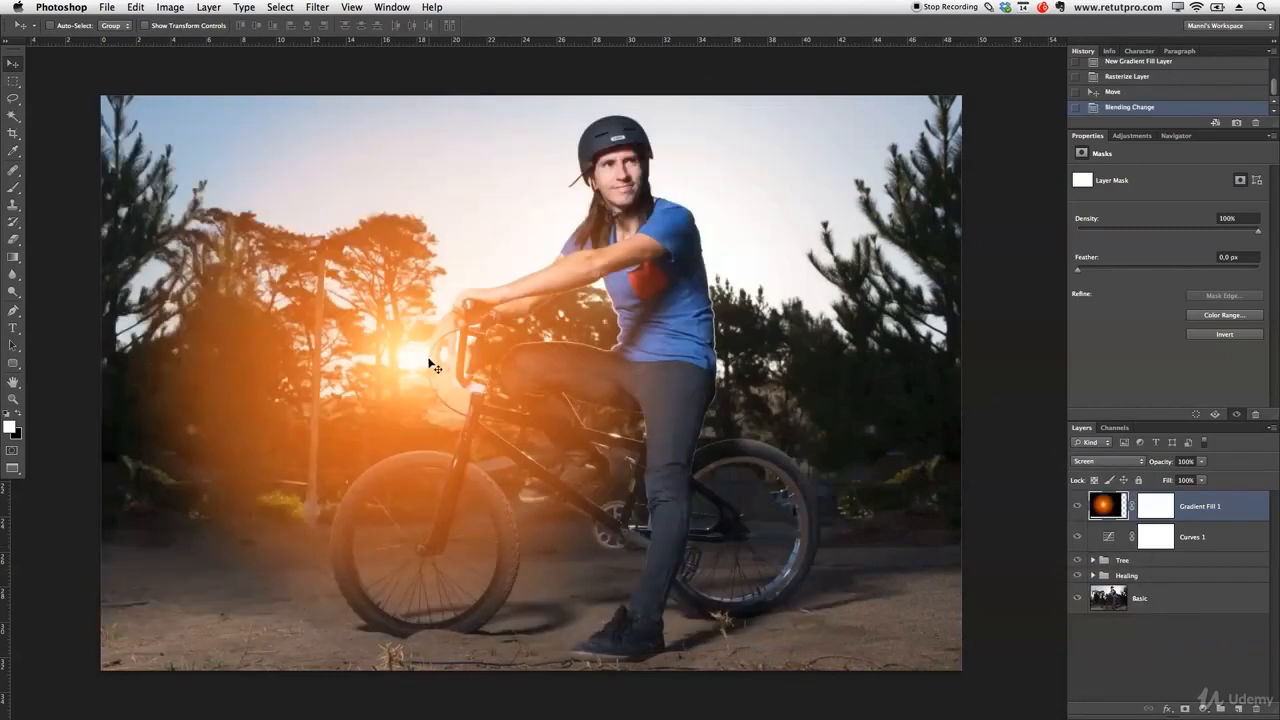
pyautogui.moveTo(430, 362)
pyautogui.mouseDown()
pyautogui.moveTo(456, 390)
pyautogui.moveTo(487, 360)
pyautogui.moveTo(435, 306)
pyautogui.moveTo(643, 380)
pyautogui.moveTo(795, 226)
pyautogui.moveTo(667, 204)
pyautogui.moveTo(476, 313)
pyautogui.moveTo(419, 363)
pyautogui.mouseUp()
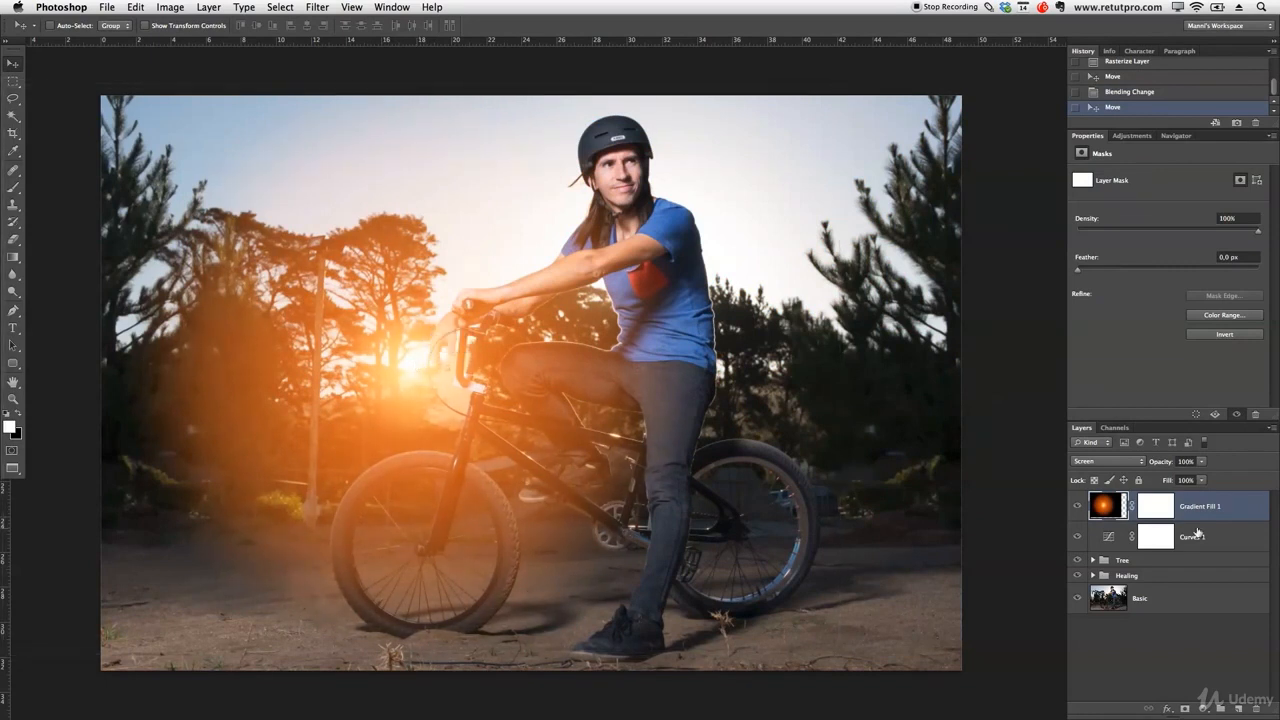
pyautogui.moveTo(1170, 465); pyautogui.dragTo(1234, 457)
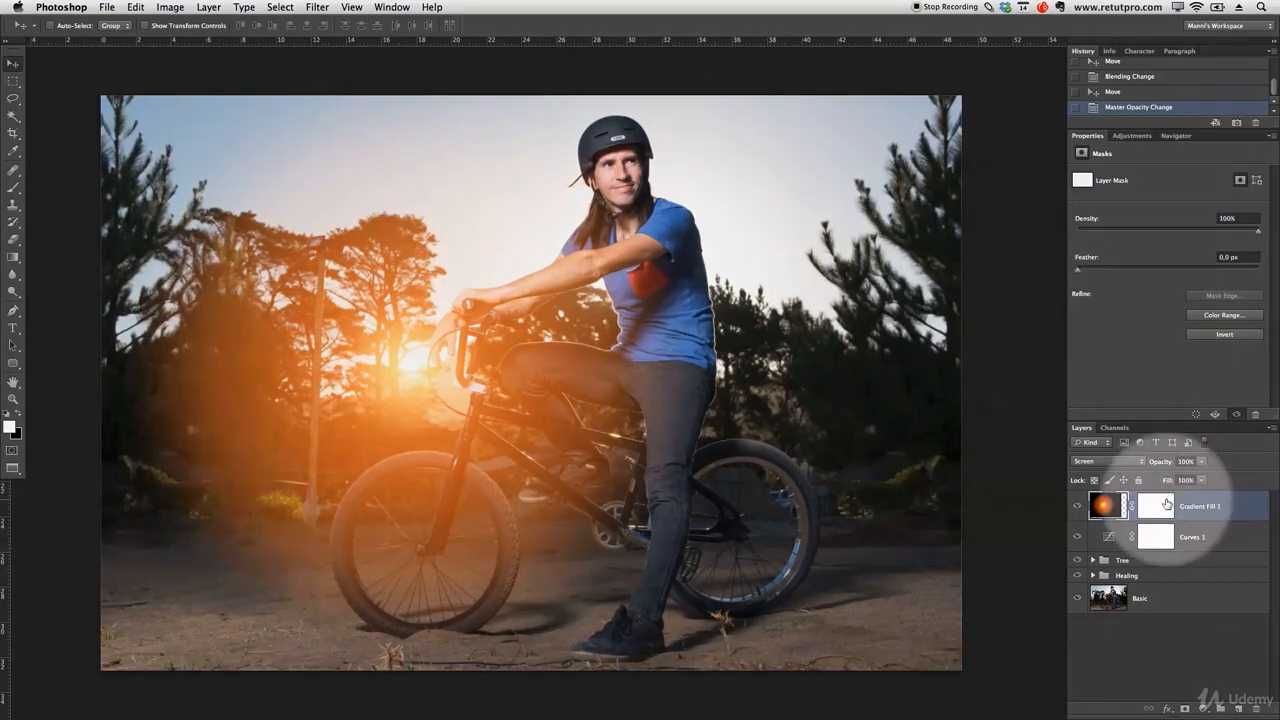
# Step: Set up the Brush with black as the foreground colour and an opacity of 21%
pyautogui.press('b')
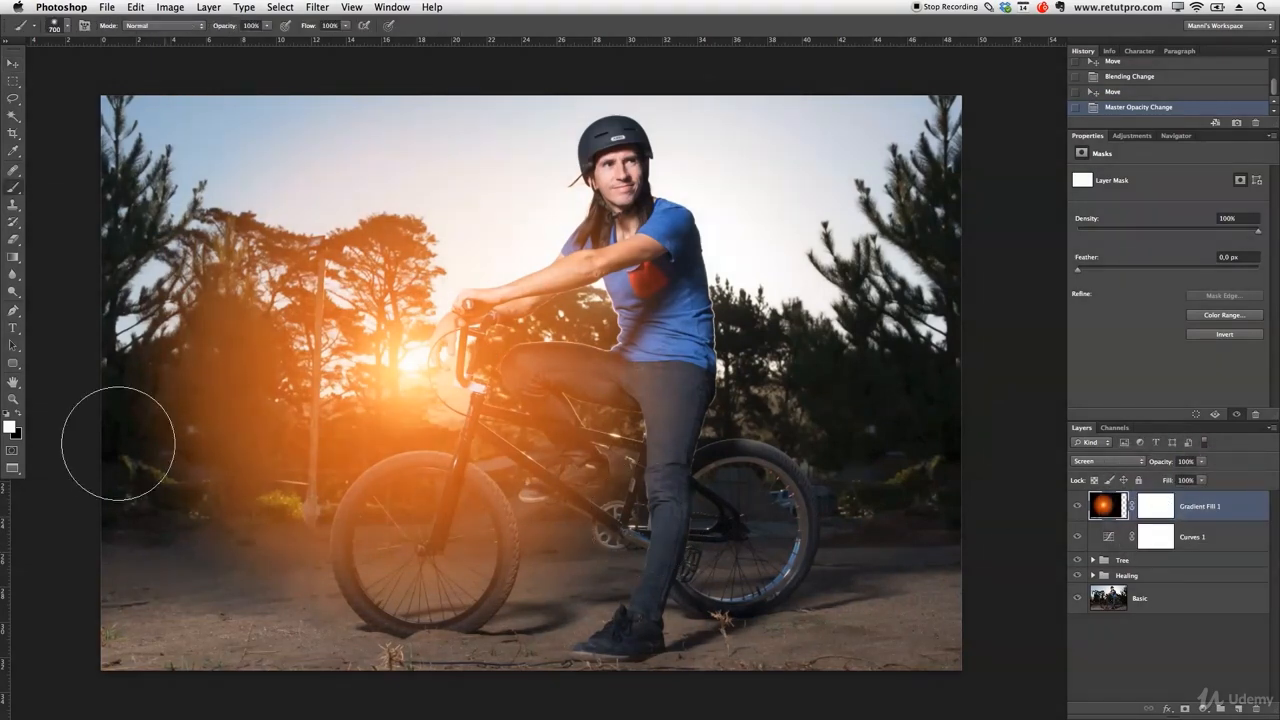
pyautogui.click(18, 413)
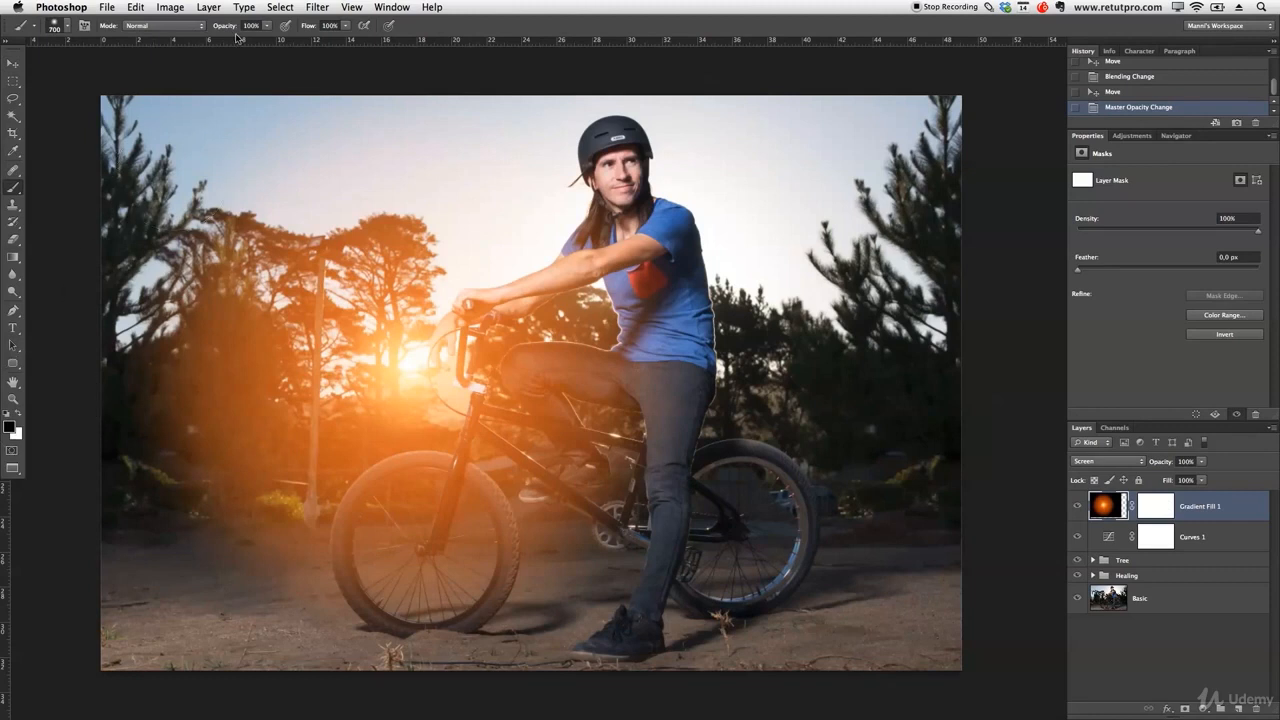
pyautogui.moveTo(232, 31); pyautogui.dragTo(201, 29)
pyautogui.moveTo(178, 30); pyautogui.dragTo(175, 30)
pyautogui.press('z')
pyautogui.moveTo(550, 409); pyautogui.dragTo(520, 408)
pyautogui.press('b')
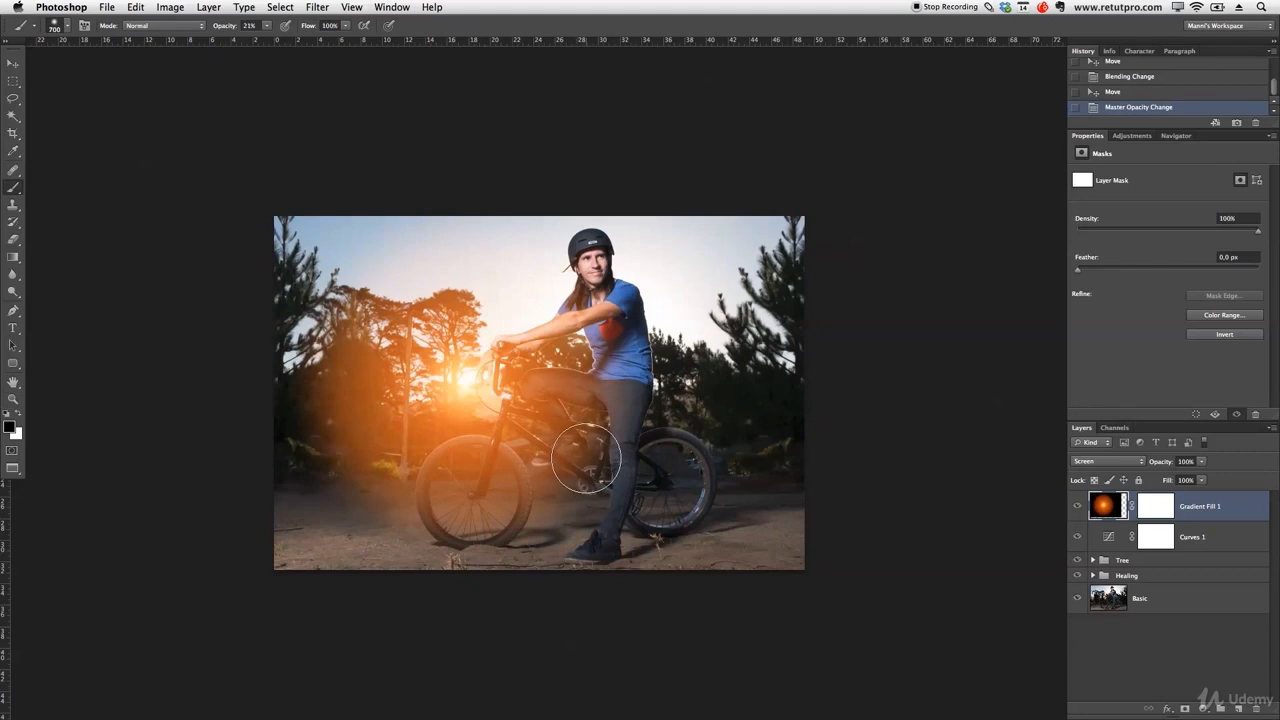
# Step: Enlarge the brush to 2387 px and paint over the outer glow along the pines at the photo's left edge
pyautogui.press(']')
pyautogui.press(']')
pyautogui.press(']')
pyautogui.press(']')
pyautogui.press(']')
pyautogui.press(']')
pyautogui.press(']')
pyautogui.press(']')
pyautogui.press(']')
pyautogui.press(']')
pyautogui.press(']')
pyautogui.press(']')
pyautogui.press(']')
pyautogui.press(']')
pyautogui.press(']')
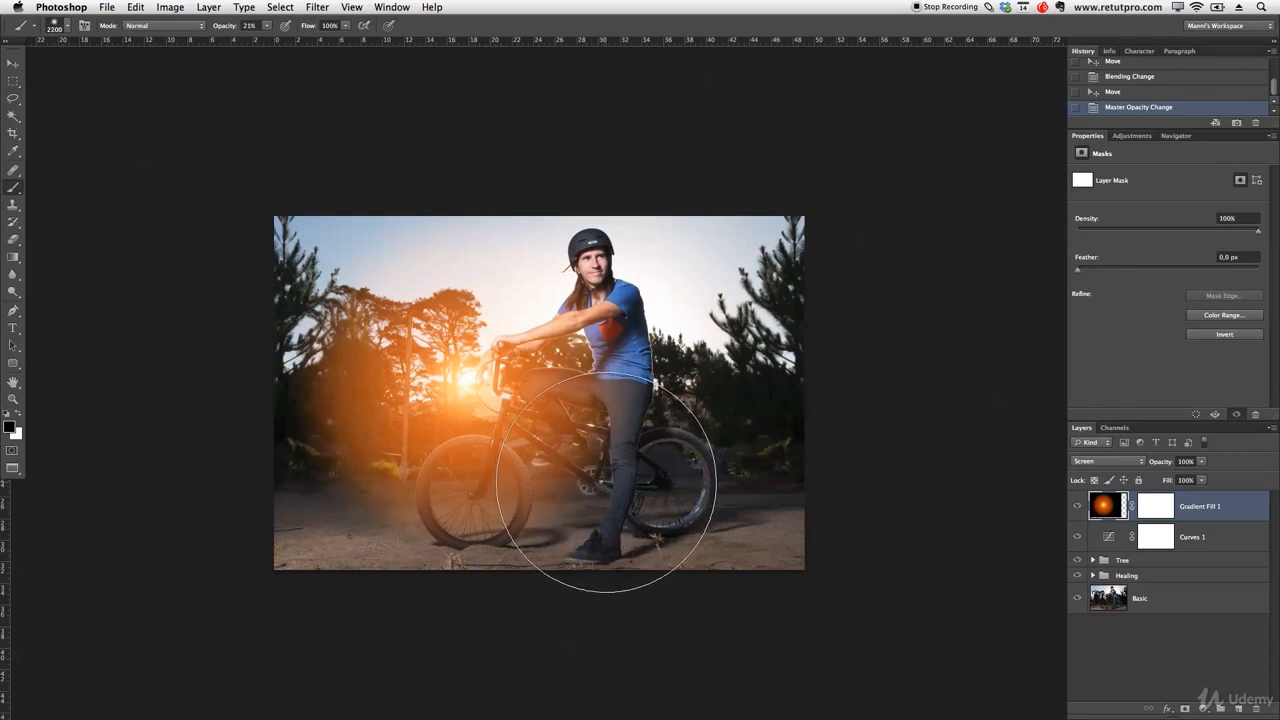
pyautogui.moveTo(575, 427); pyautogui.dragTo(593, 432)
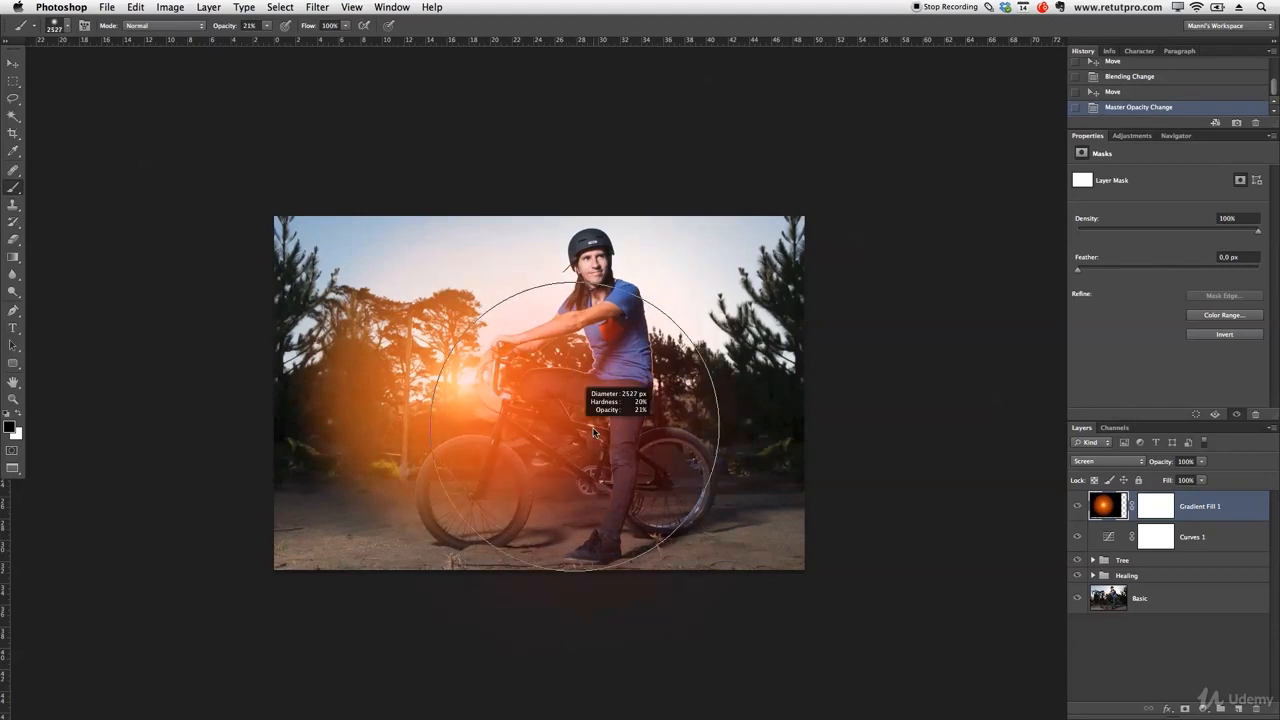
pyautogui.moveTo(589, 377); pyautogui.dragTo(581, 593)
pyautogui.moveTo(623, 87); pyautogui.dragTo(615, 86)
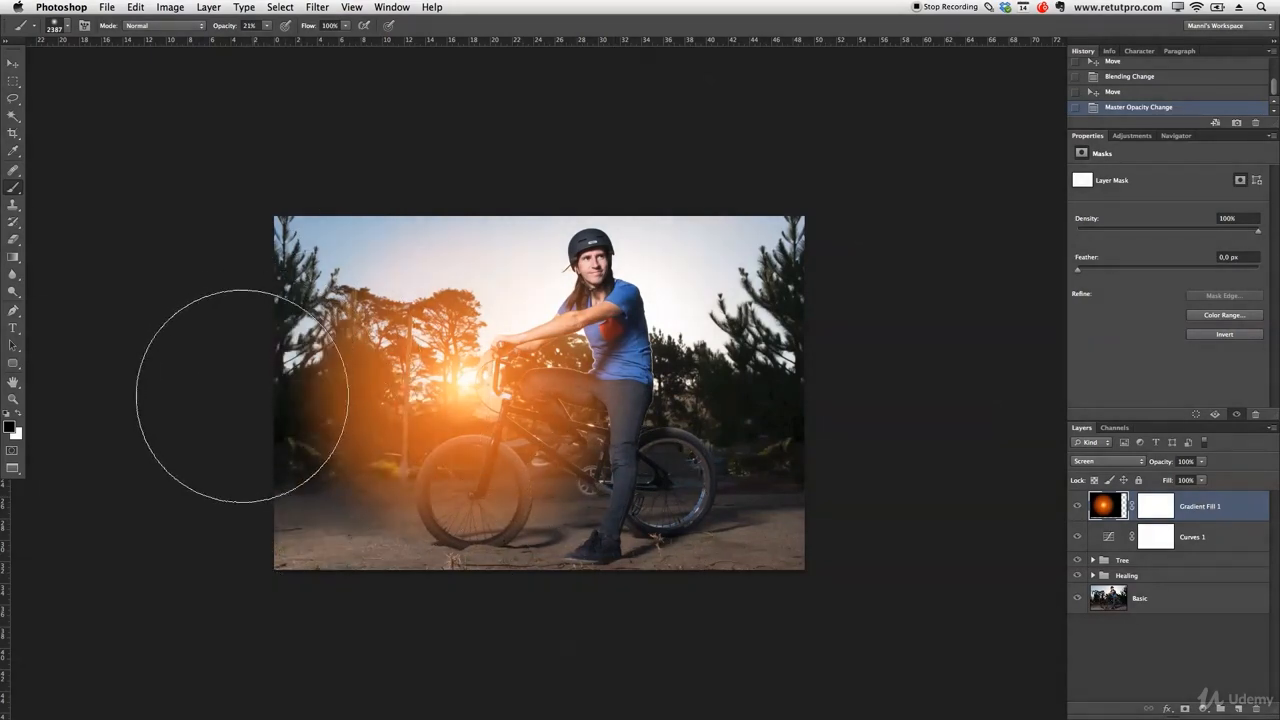
pyautogui.moveTo(257, 220); pyautogui.dragTo(257, 400)
pyautogui.moveTo(275, 265)
pyautogui.mouseDown()
pyautogui.moveTo(292, 520)
pyautogui.moveTo(283, 389)
pyautogui.moveTo(282, 407)
pyautogui.mouseUp()
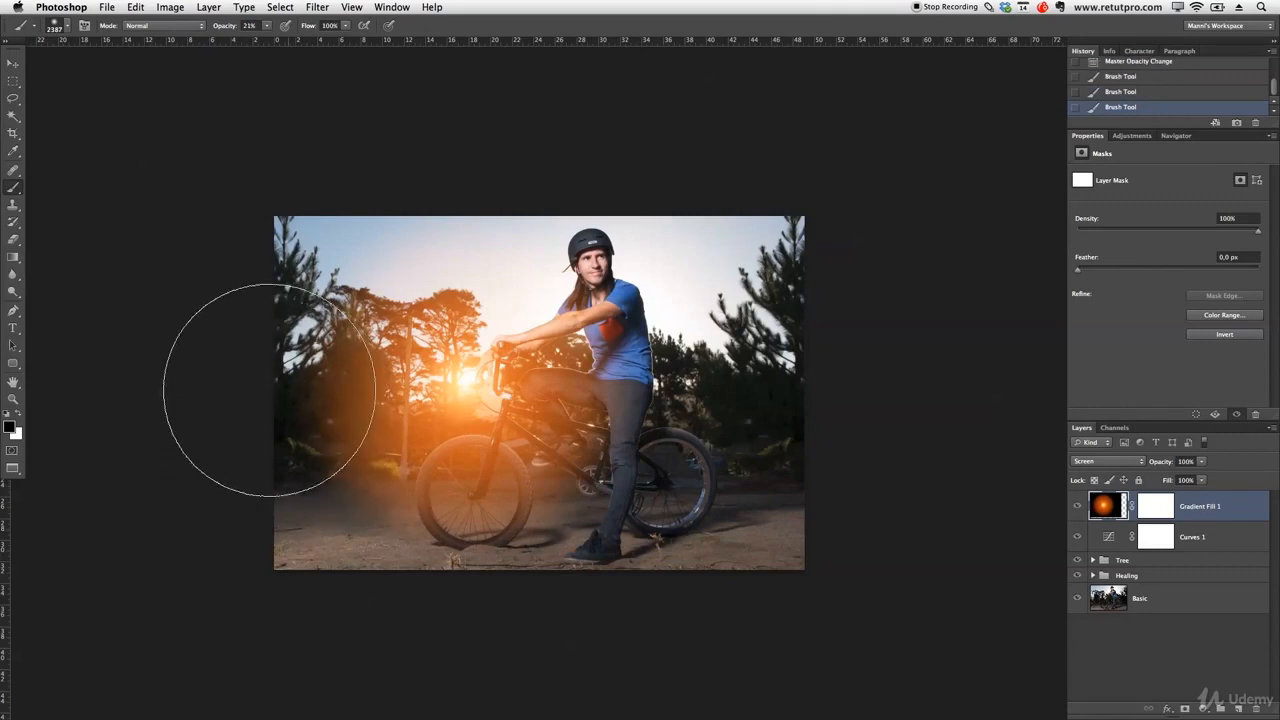
pyautogui.click(273, 455)
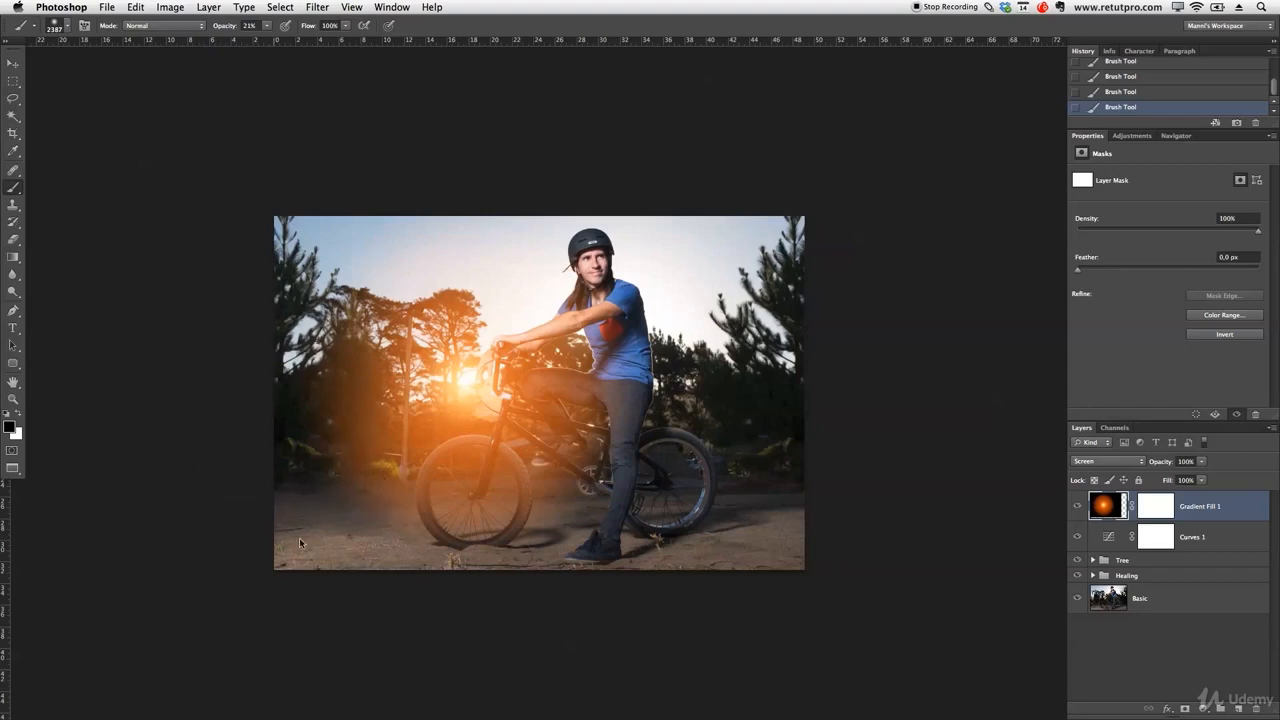
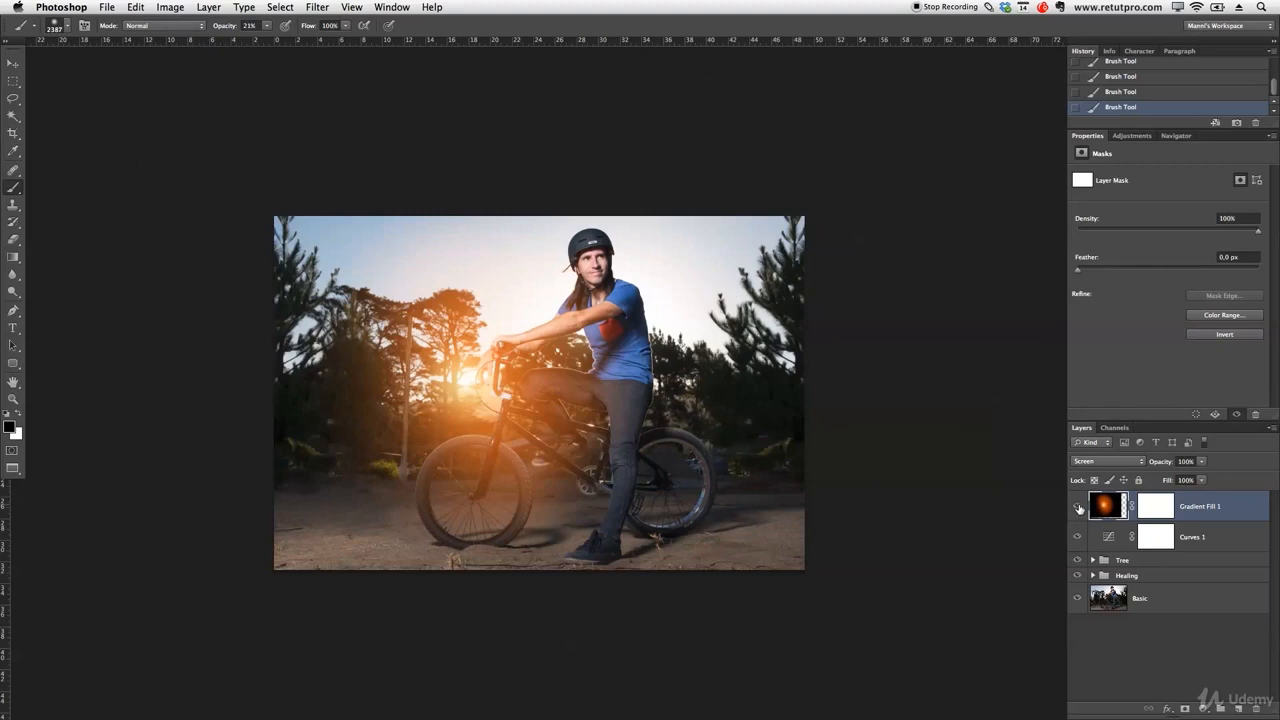
# Step: Compare the photo with the Gradient Fill 1 layer hidden and shown
pyautogui.click(1078, 507)
pyautogui.click(1078, 508)
pyautogui.click(1079, 509)
pyautogui.click(1079, 509)
pyautogui.click(1079, 509)
pyautogui.click(1079, 509)
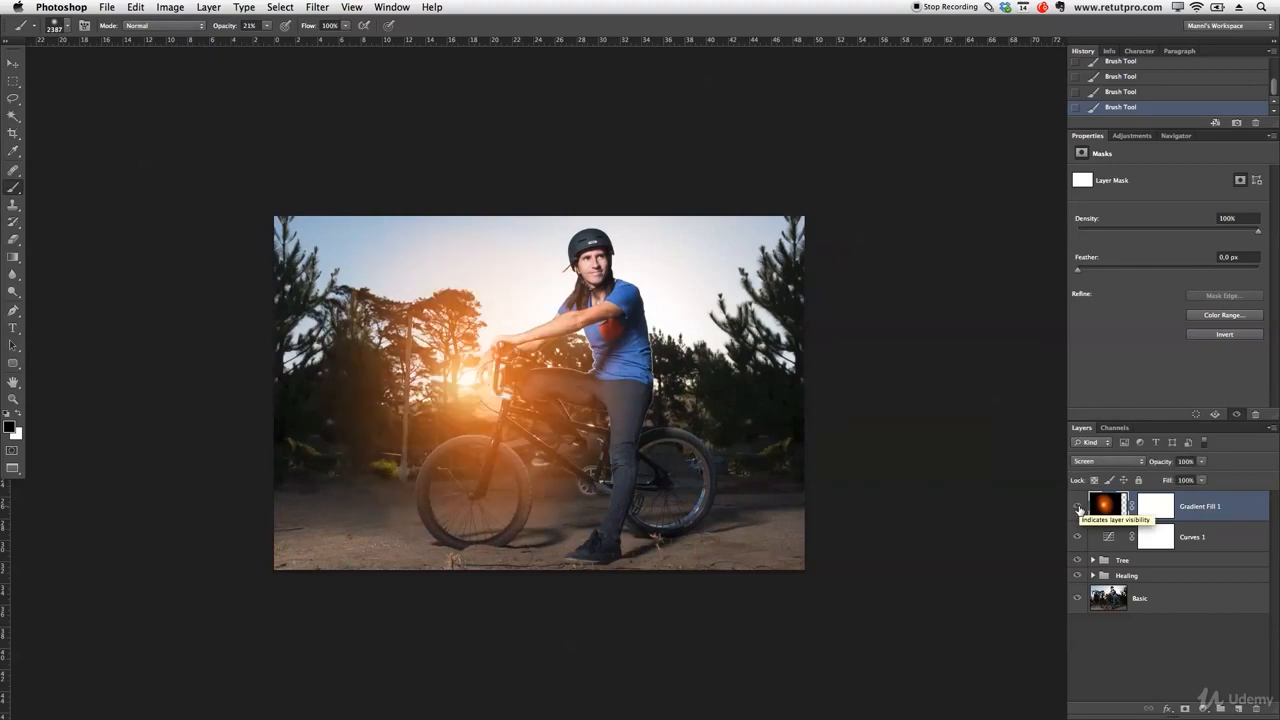
pyautogui.click(1078, 508)
pyautogui.click(1078, 508)
pyautogui.click(1078, 508)
pyautogui.click(1078, 508)
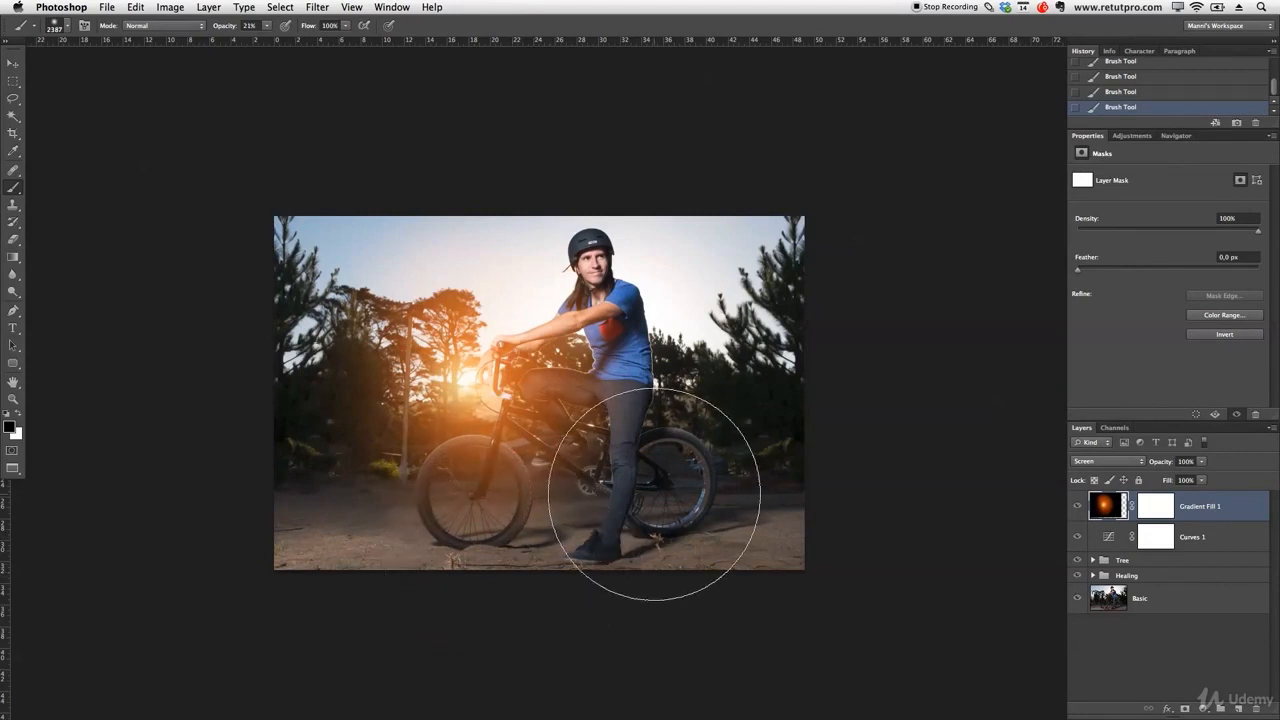
# Step: Duplicate the Gradient Fill 1 layer and select the layer mask of the copy
pyautogui.press('z')
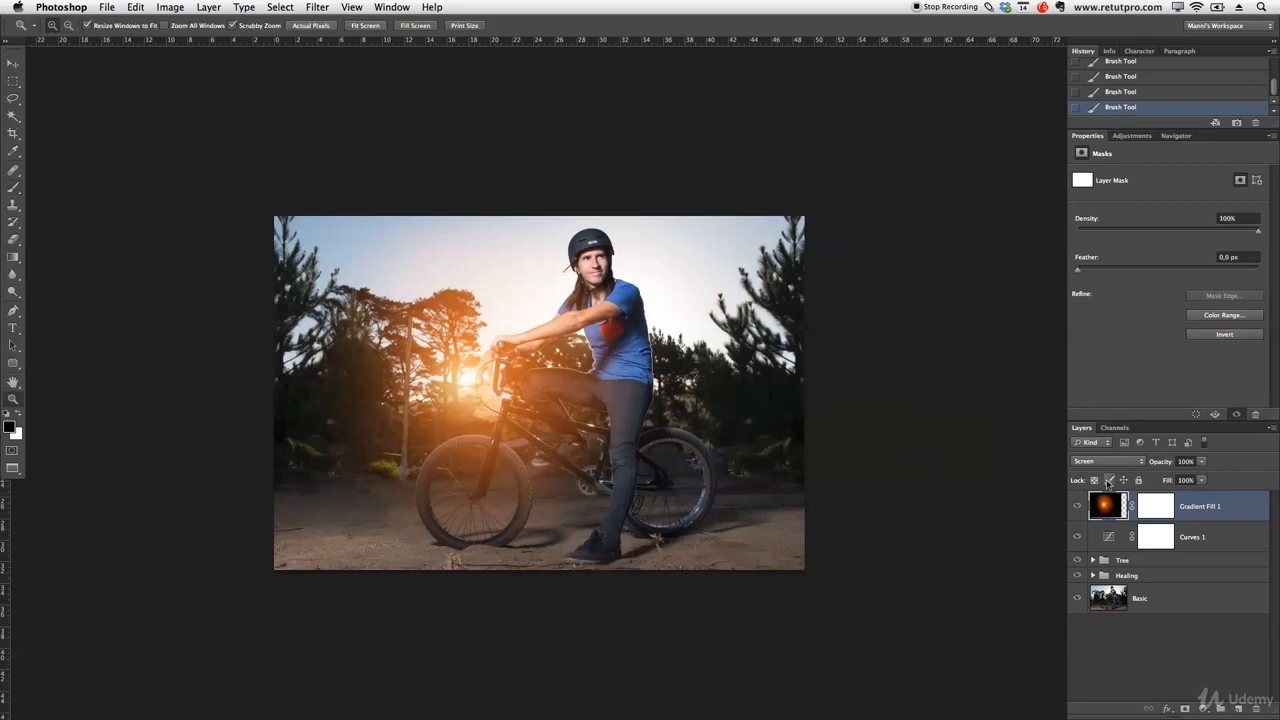
pyautogui.press('super+j')
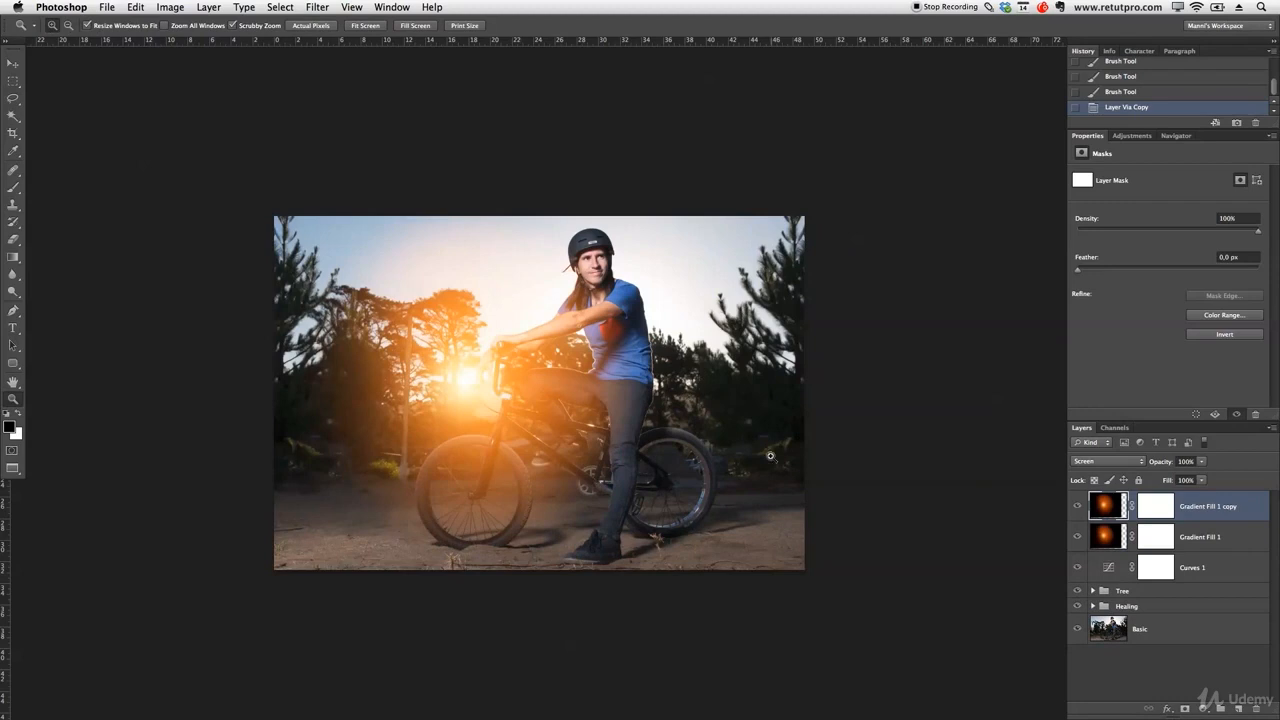
pyautogui.click(1166, 513)
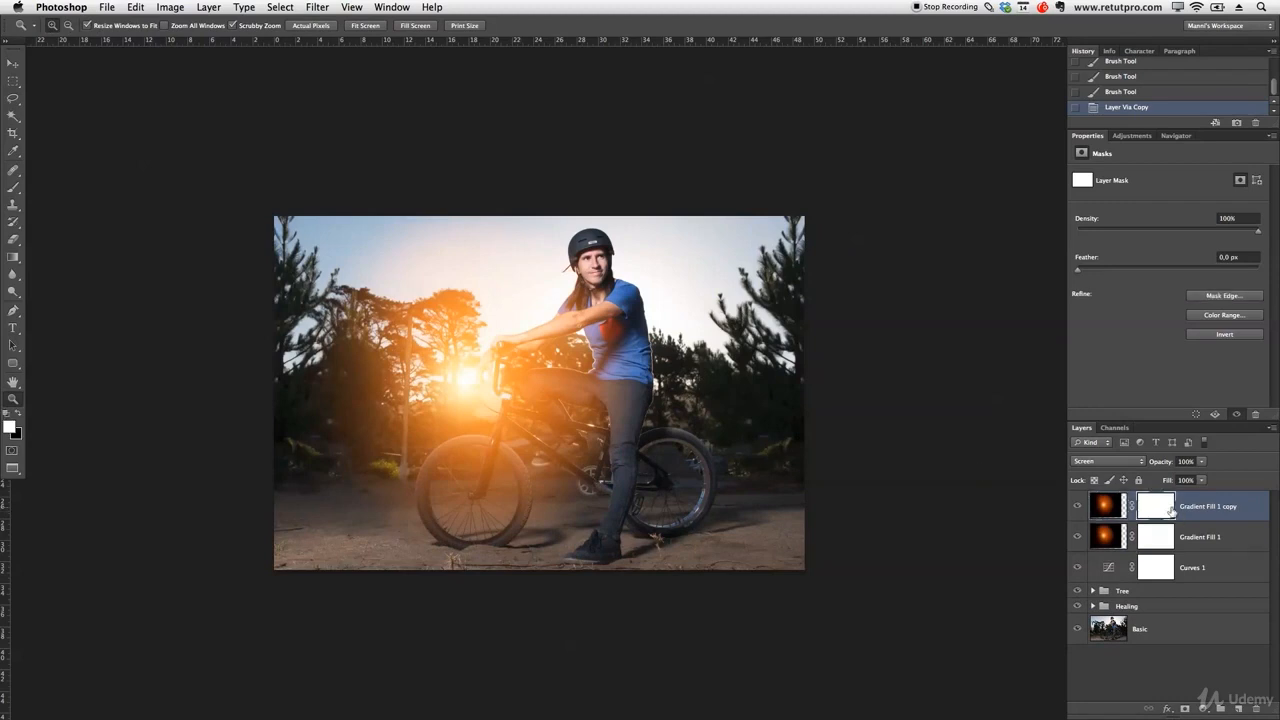
# Step: Paint the copy's mask around the sun with a black 1800 px brush at 50% opacity to reduce the outer glow
pyautogui.press('b')
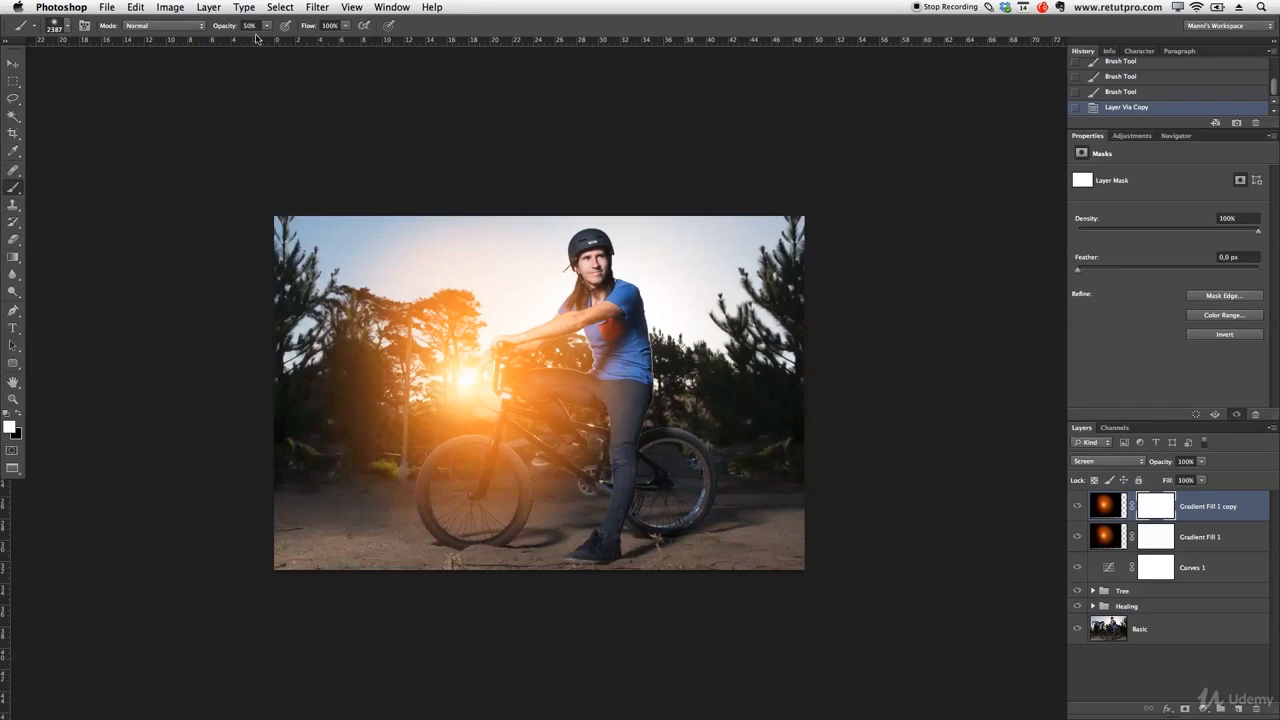
pyautogui.press('5')
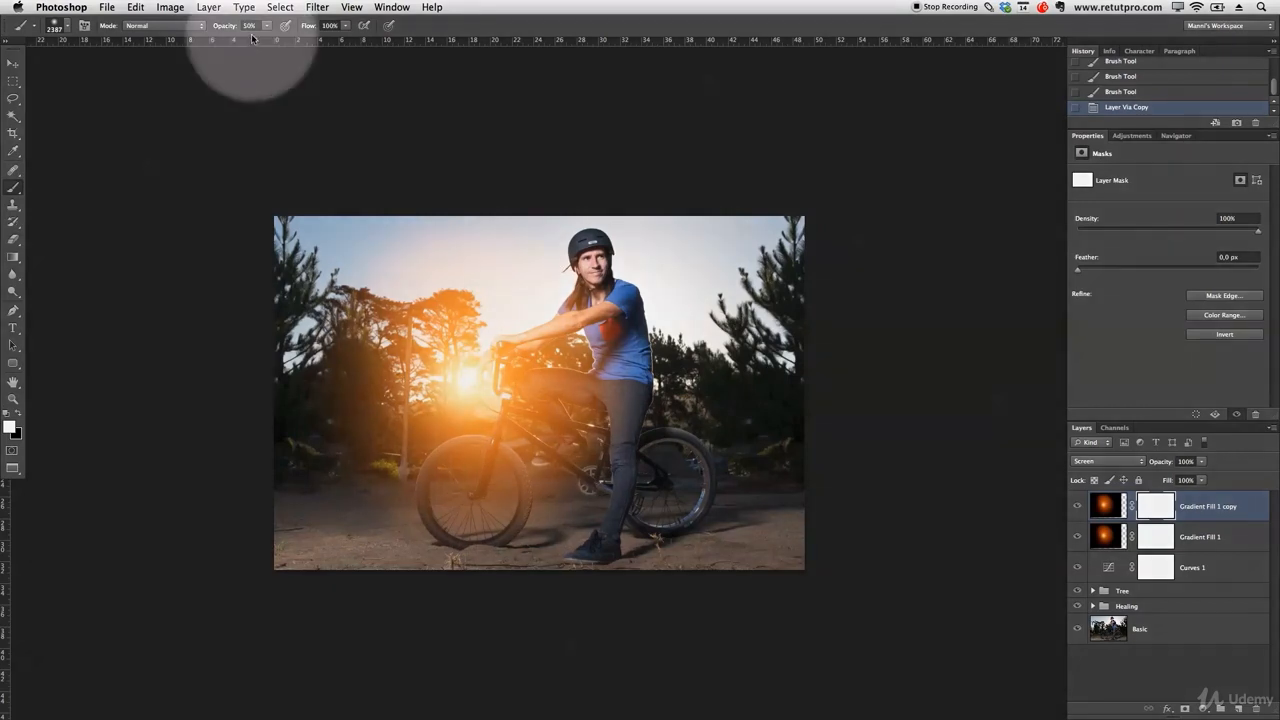
pyautogui.press('[')
pyautogui.press('[')
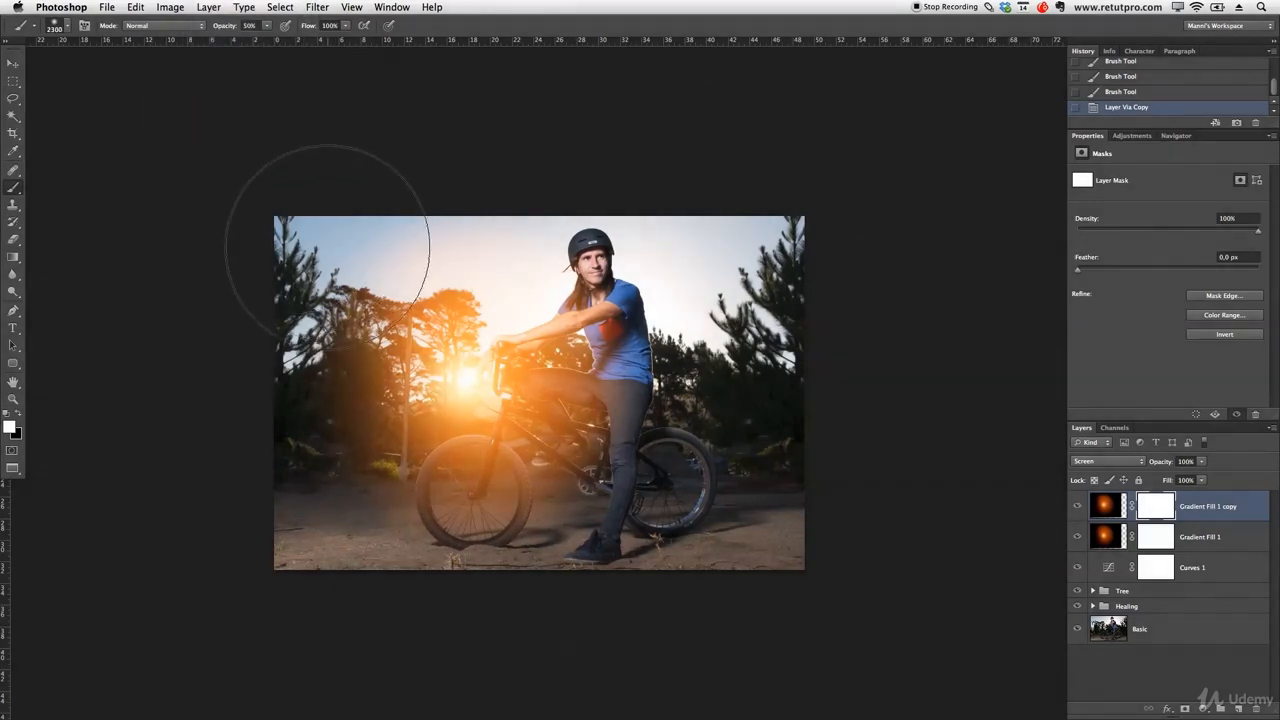
pyautogui.click(18, 413)
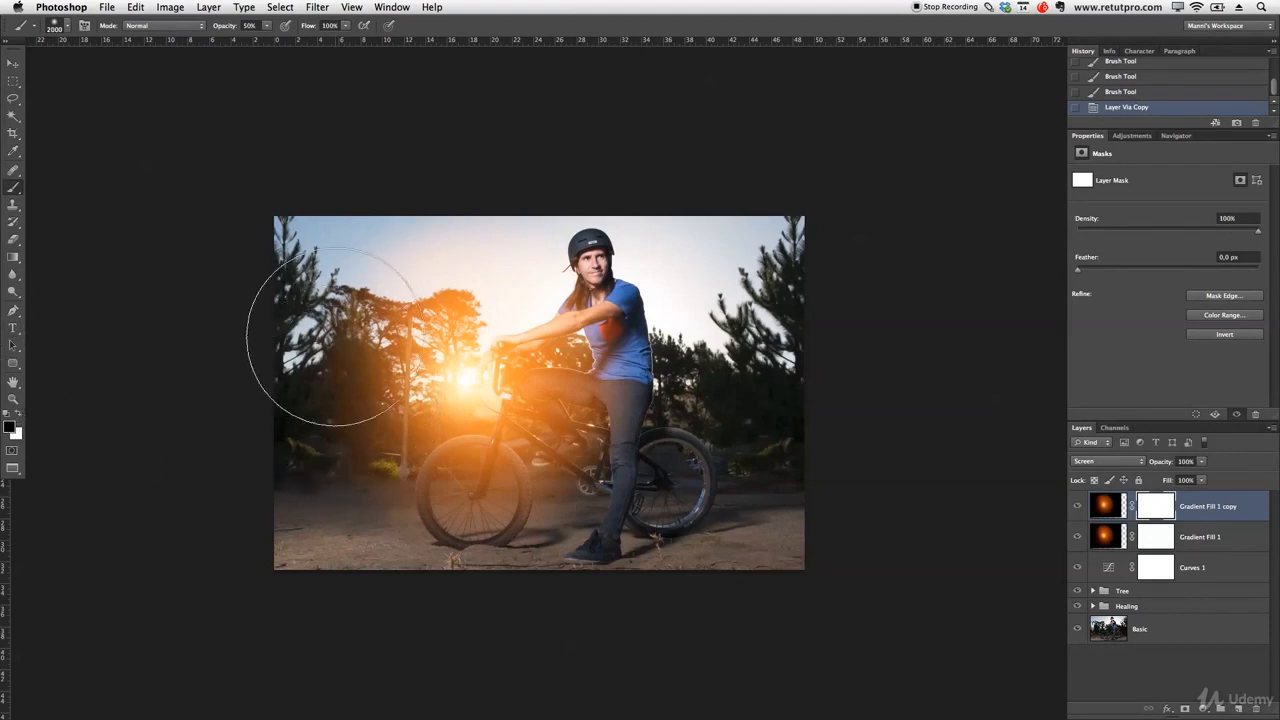
pyautogui.press('[')
pyautogui.press('[')
pyautogui.press('[')
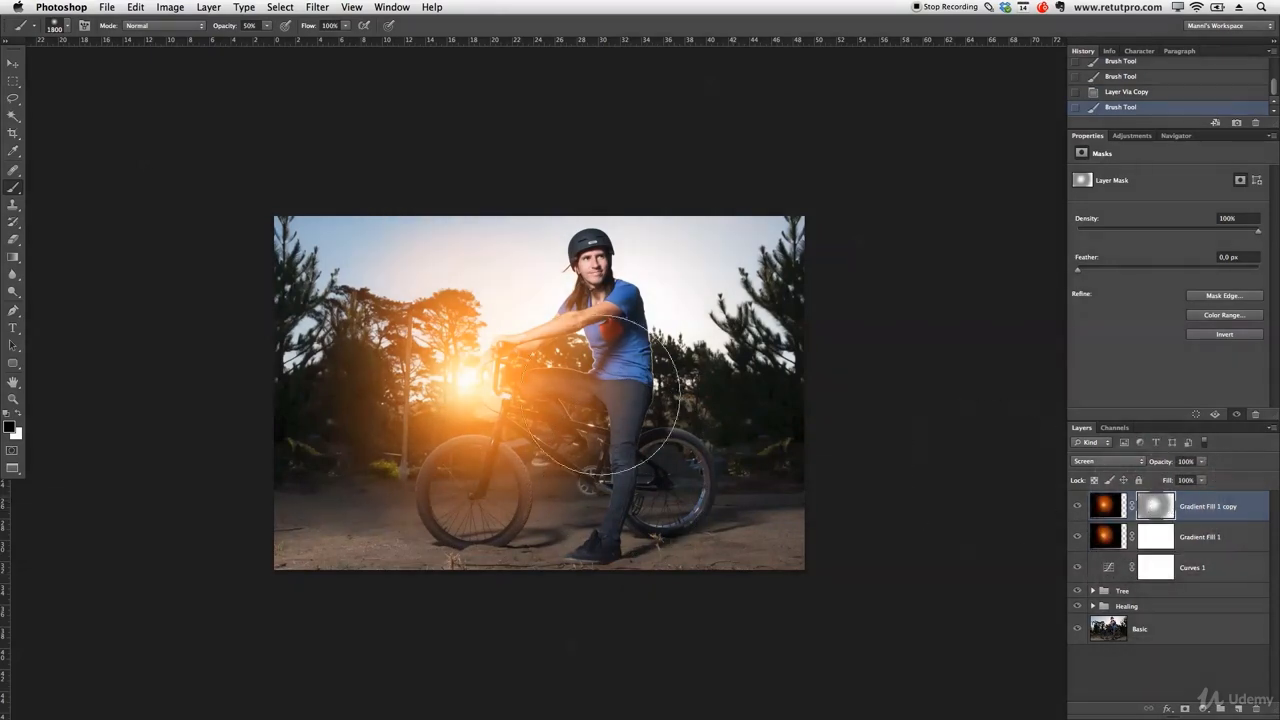
pyautogui.moveTo(285, 334); pyautogui.dragTo(277, 294)
pyautogui.moveTo(916, 312); pyautogui.dragTo(905, 337)
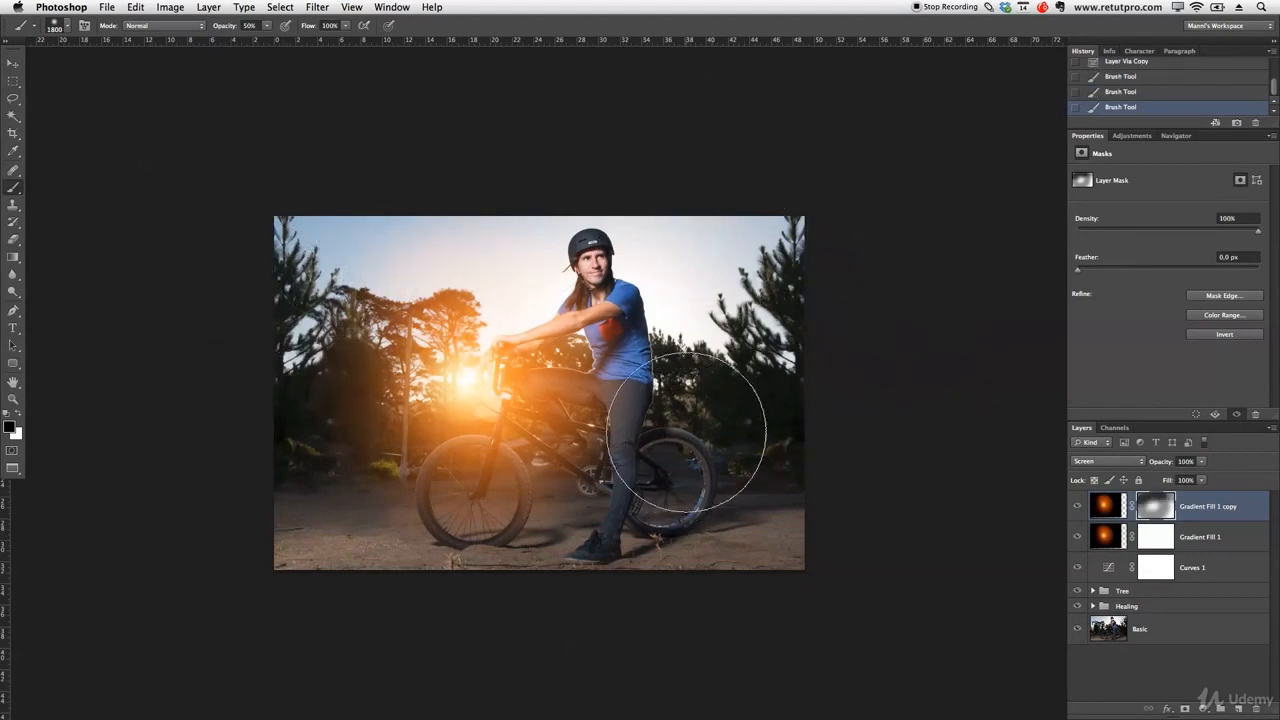
pyautogui.click(218, 440)
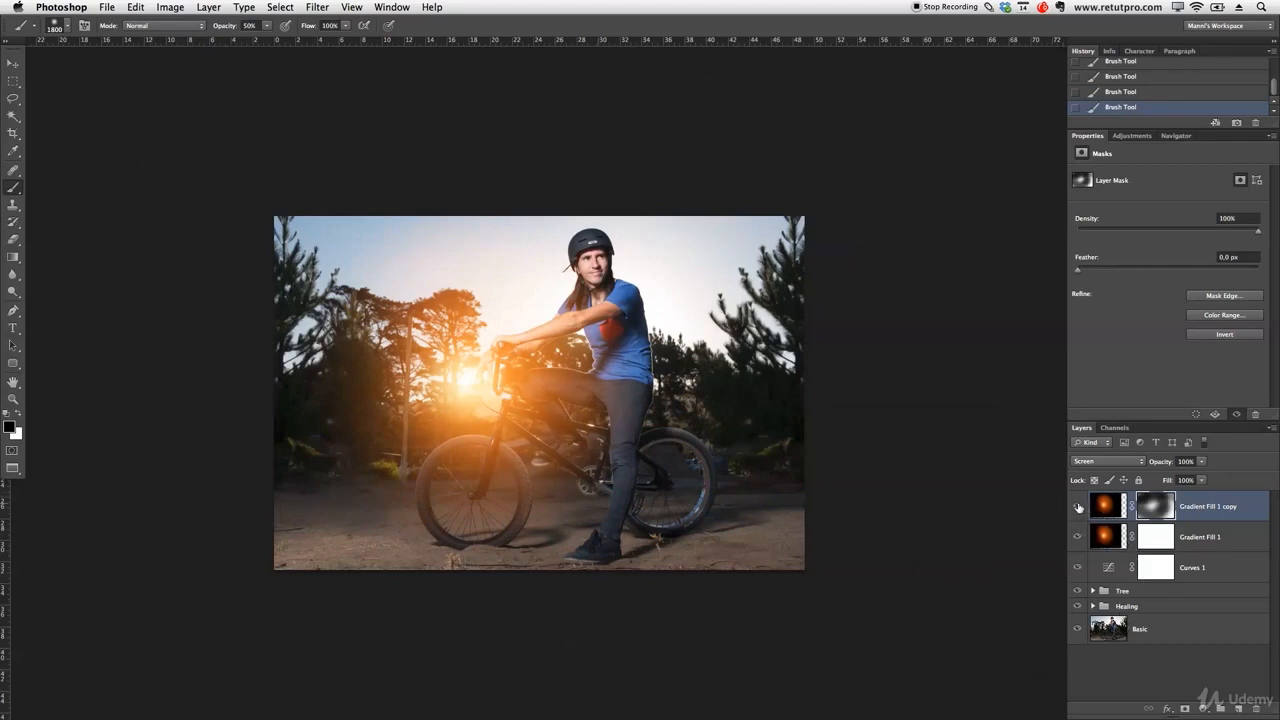
# Step: Compare the photo with the Gradient Fill 1 copy layer hidden and shown, and lower the layer's opacity to 69%
pyautogui.click(1078, 508)
pyautogui.click(1078, 508)
pyautogui.click(1078, 508)
pyautogui.click(1078, 508)
pyautogui.click(1078, 507)
pyautogui.click(1078, 507)
pyautogui.click(1078, 507)
pyautogui.click(1078, 507)
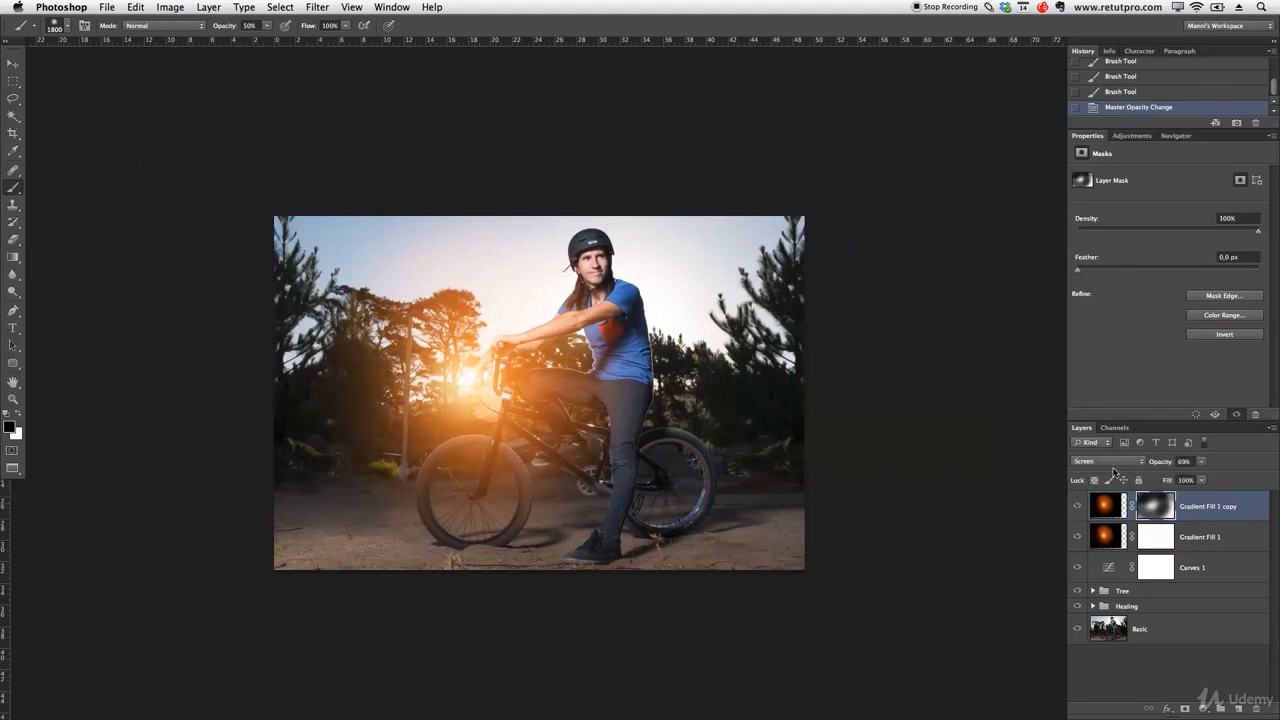
# Step: Group the Gradient Fill 1 and Gradient Fill 1 copy layers and name the group Flare
pyautogui.keyDown('shift'); pyautogui.click(1231, 545); pyautogui.keyUp('shift')
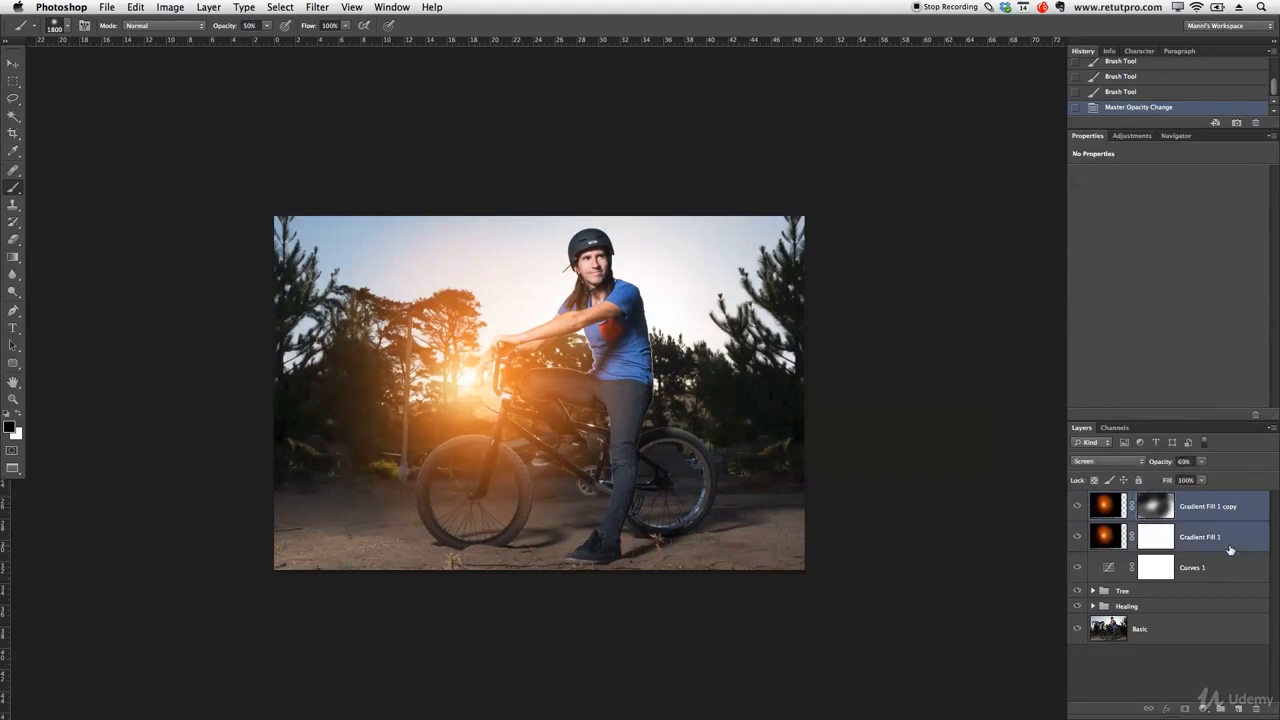
pyautogui.press('super+g')
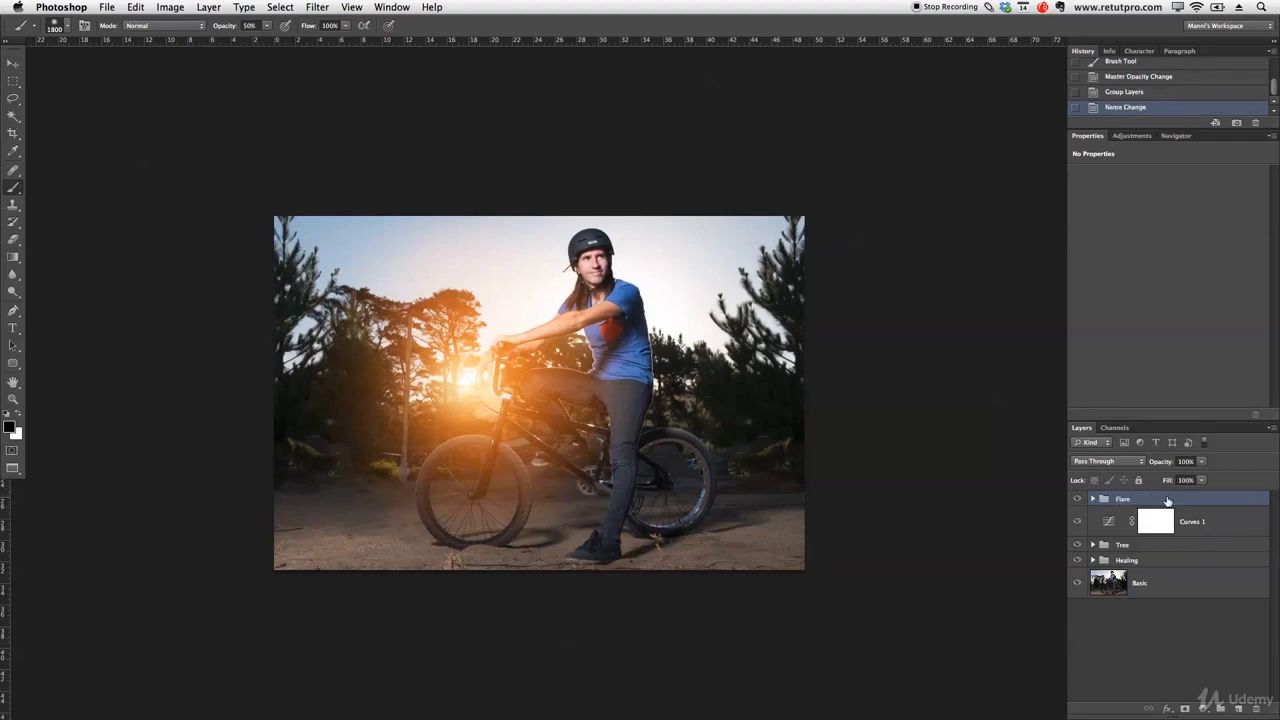
# Step: Add a Curves adjustment above the Flare group with a shadow point near input 67, output 58, a highlight point, and the black point's output at 11
pyautogui.click(1133, 135)
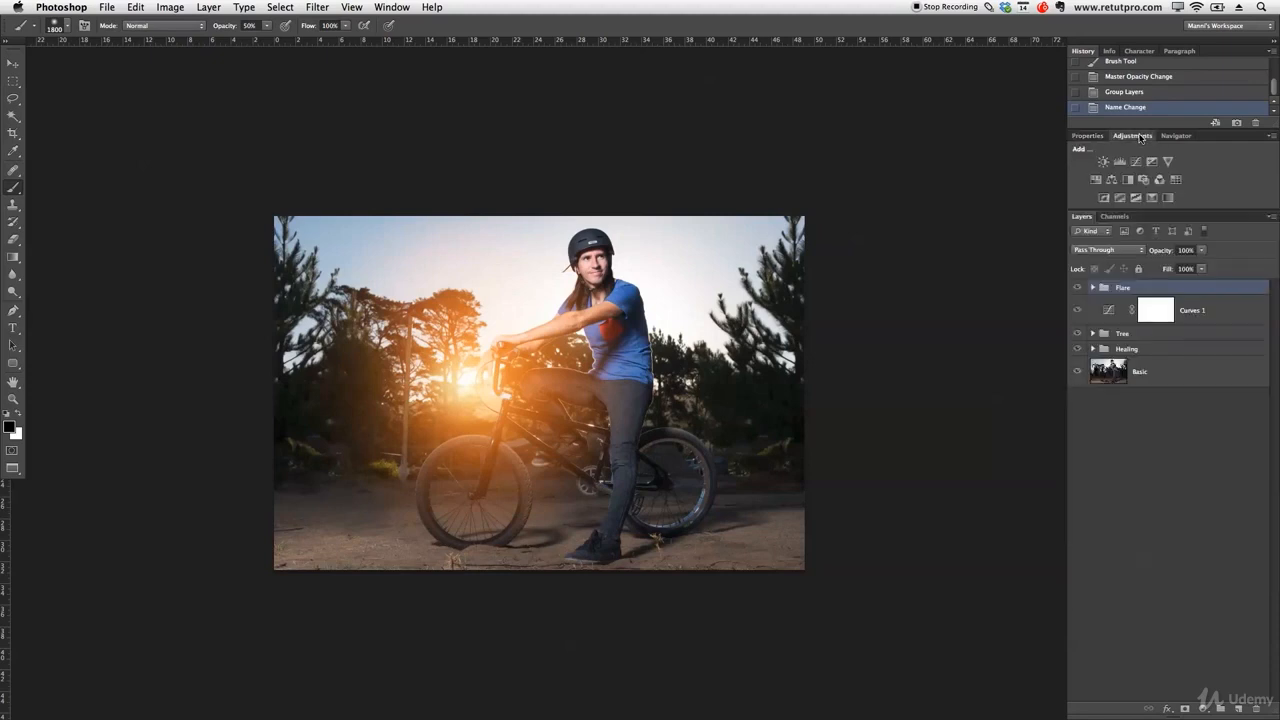
pyautogui.click(1136, 162)
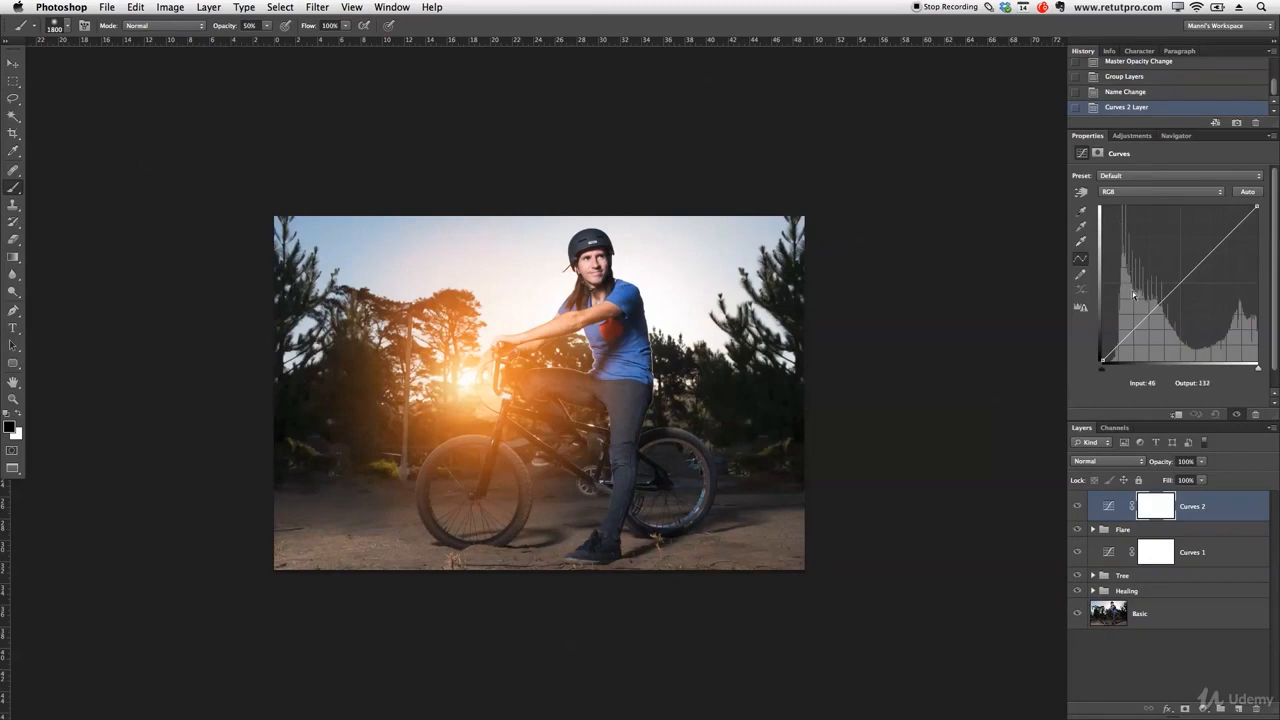
pyautogui.moveTo(1141, 322); pyautogui.dragTo(1142, 326)
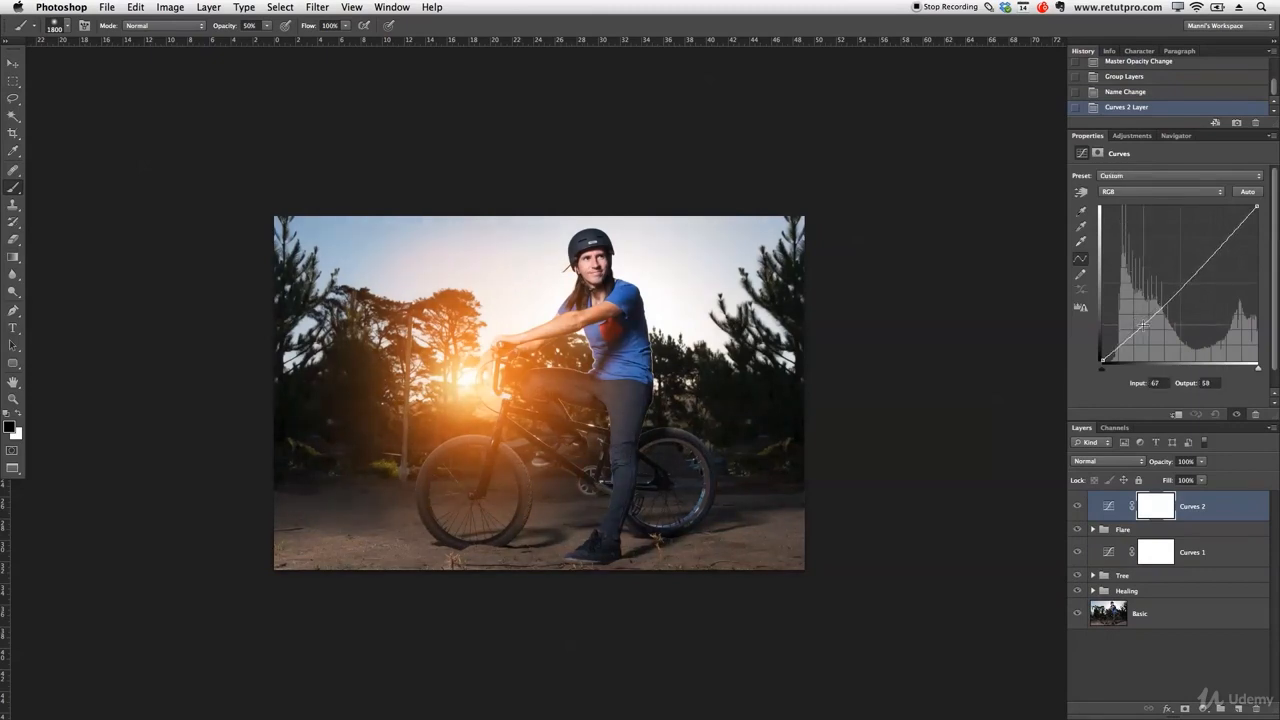
pyautogui.moveTo(1217, 254); pyautogui.dragTo(1211, 249)
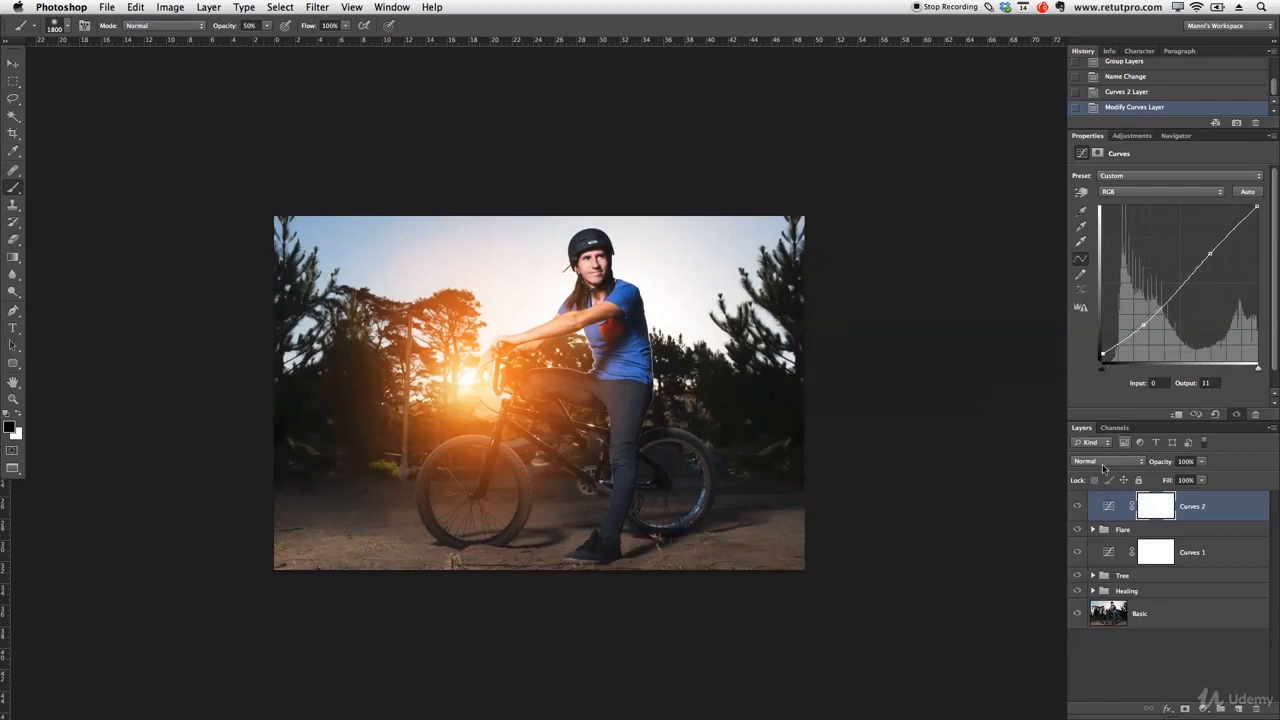
# Step: Compare the photo with the Curves 2 layer hidden and shown
pyautogui.click(1078, 506)
pyautogui.click(1078, 506)
pyautogui.click(1078, 506)
pyautogui.click(1078, 506)
# Step: Draw a wide elliptical selection around the rider and bike, leaving the photo's edges and corners outside
pyautogui.press('z')
pyautogui.click(581, 399)
pyautogui.moveTo(582, 399); pyautogui.dragTo(619, 401)
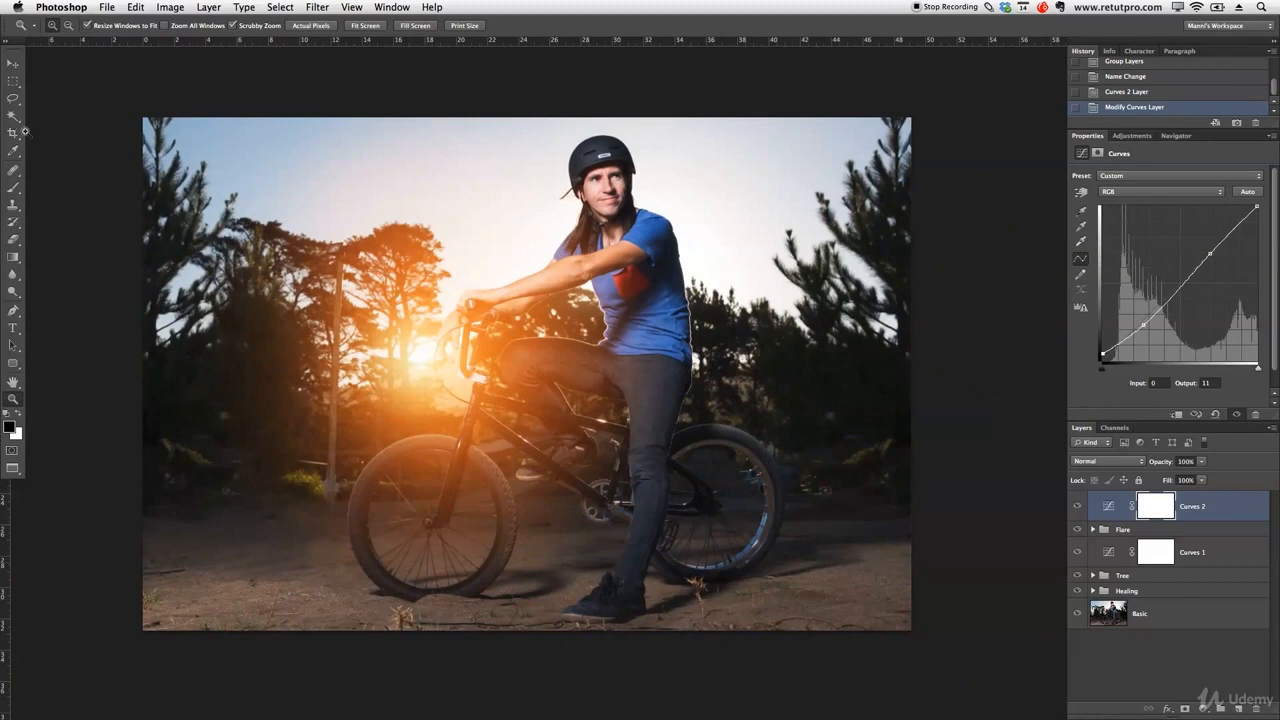
pyautogui.click(15, 82)
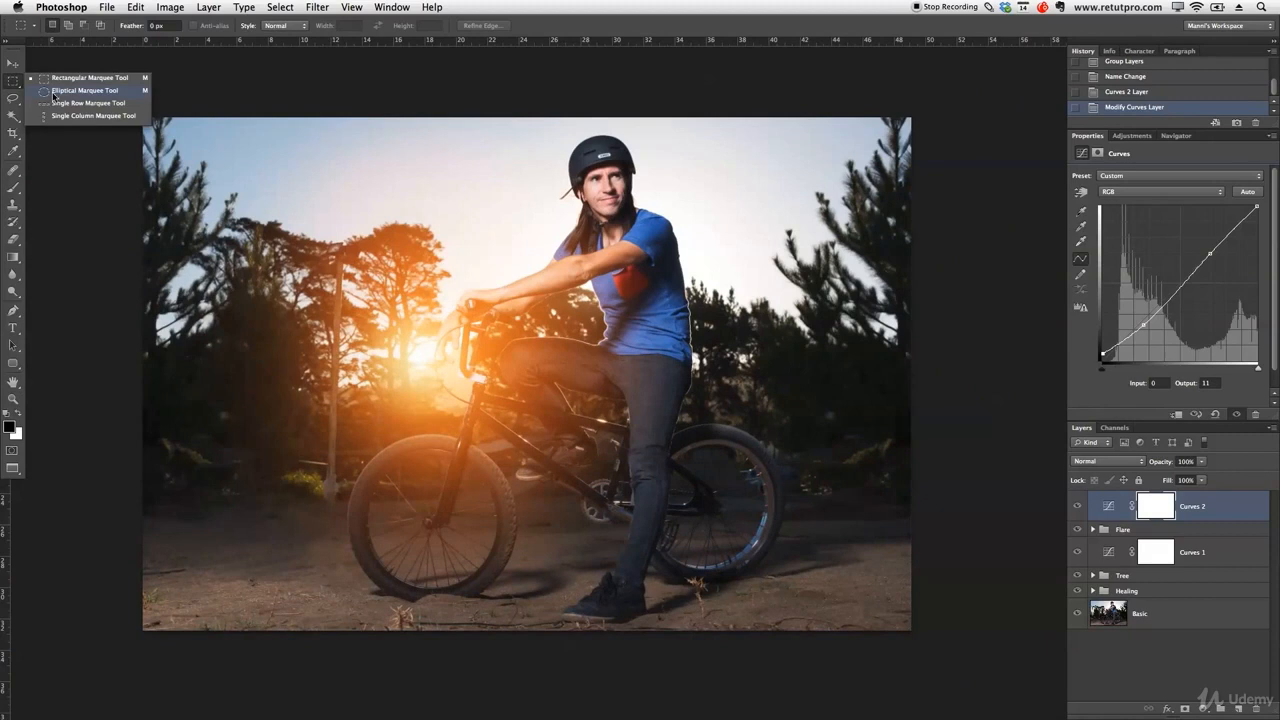
pyautogui.click(54, 92)
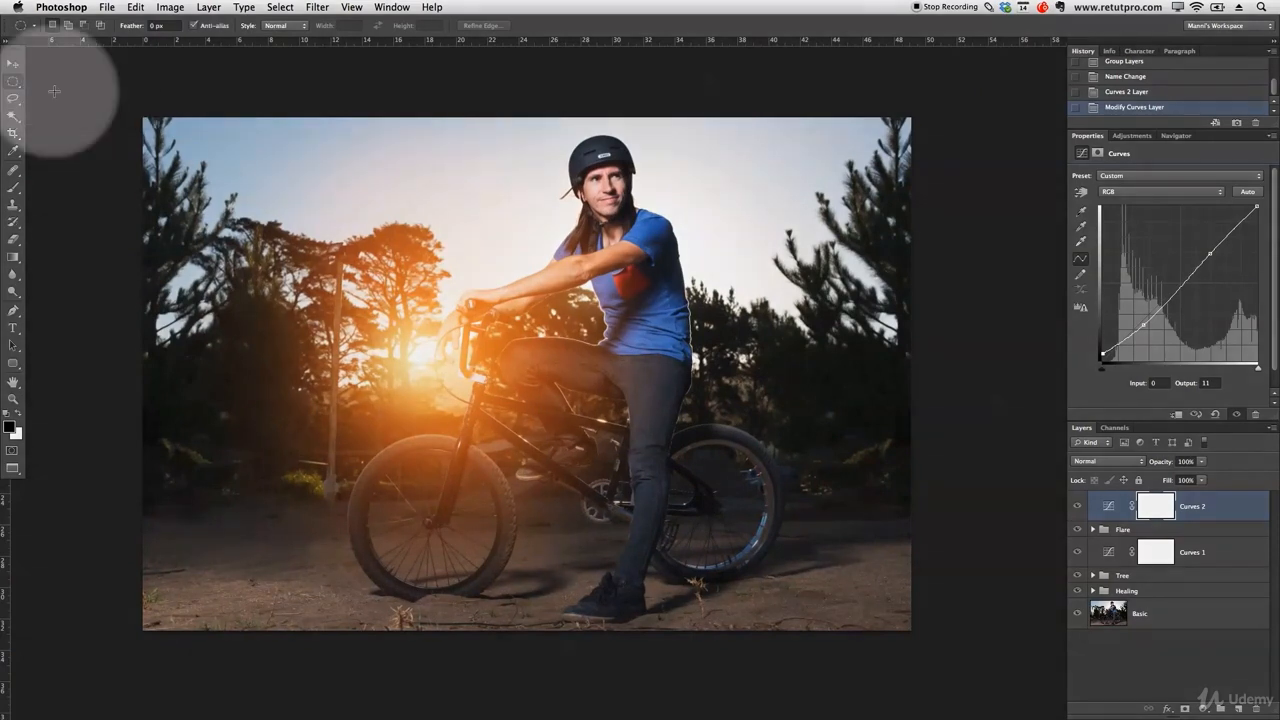
pyautogui.moveTo(253, 214); pyautogui.dragTo(884, 600)
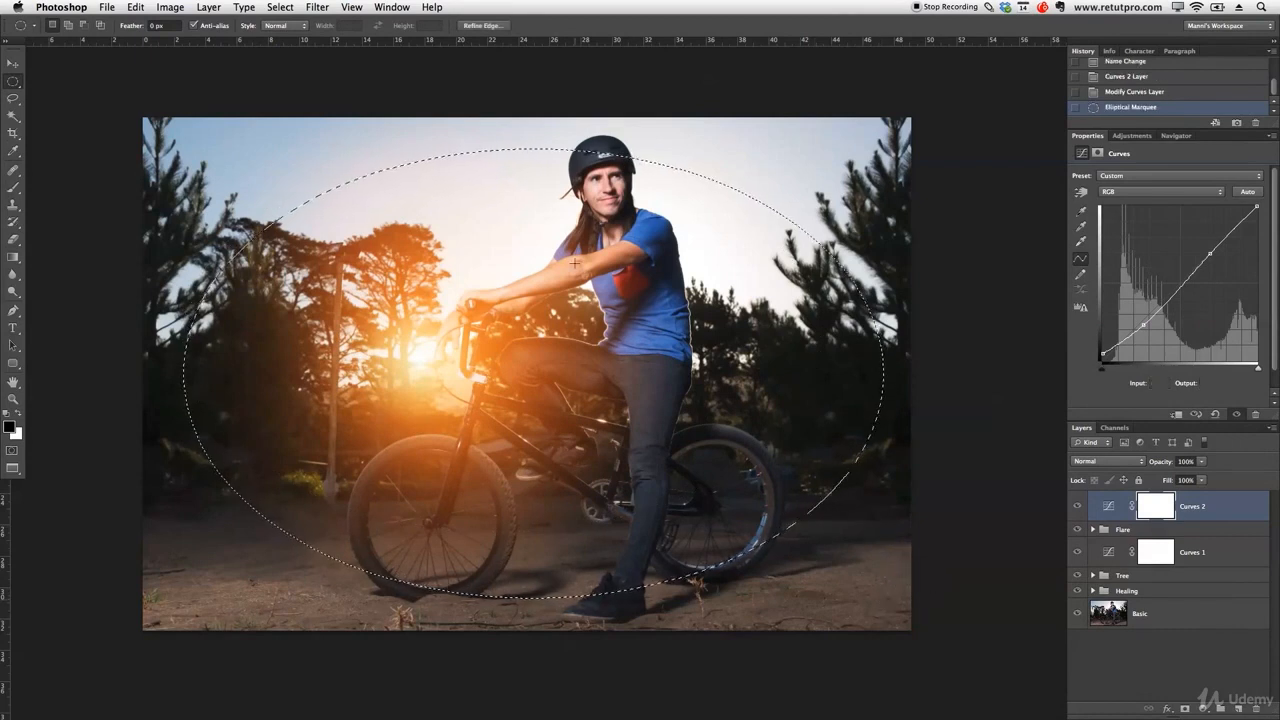
# Step: Feather the elliptical selection twice, starting with a radius of 250 pixels
pyautogui.click(280, 7)
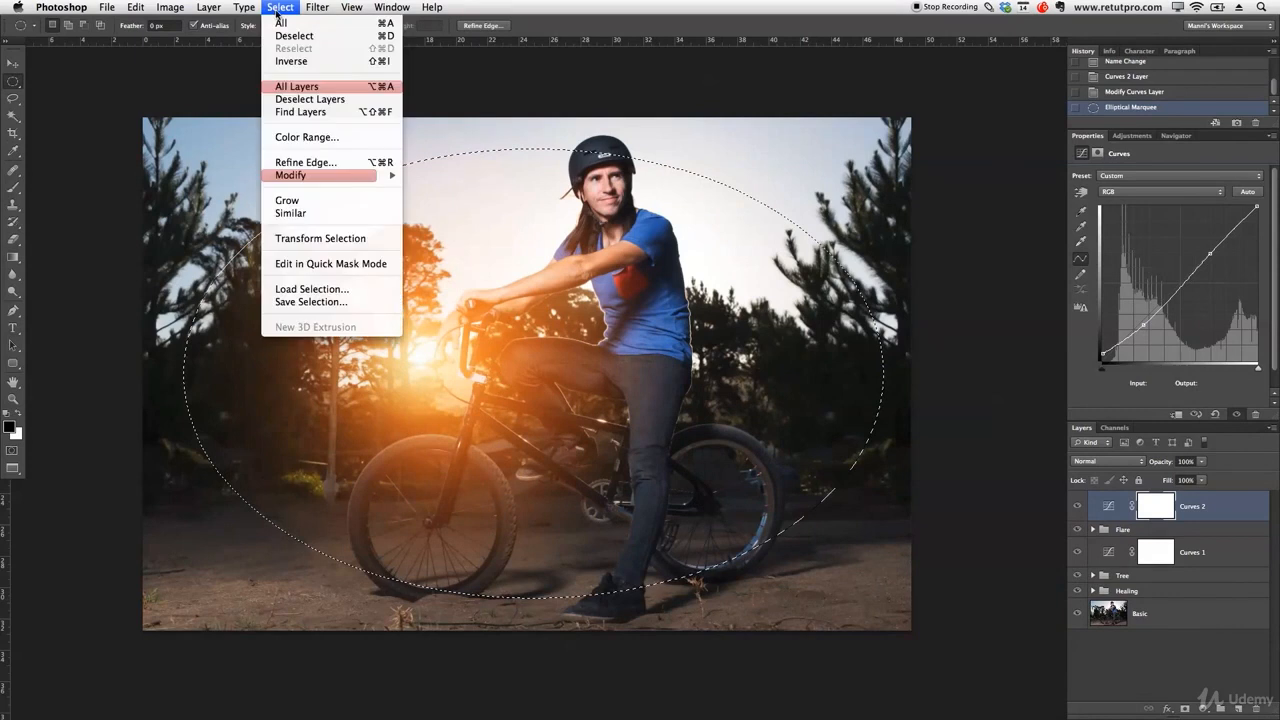
pyautogui.moveTo(320, 180)
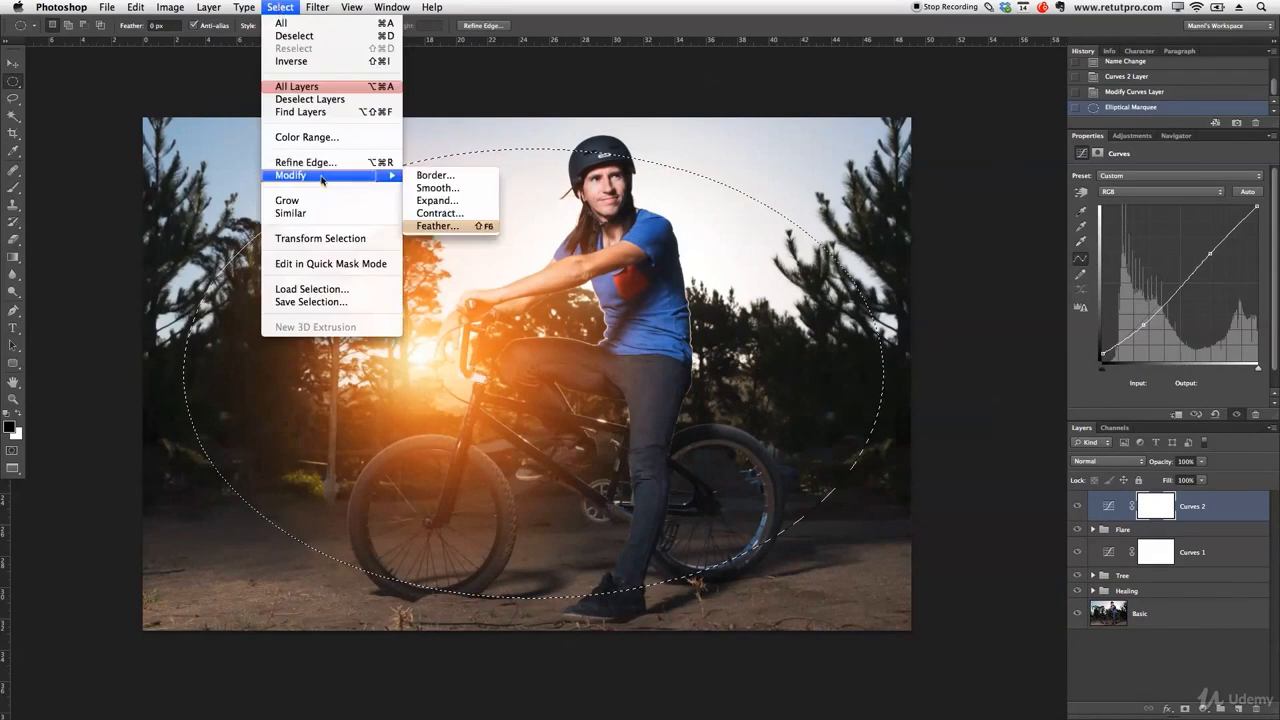
pyautogui.click(484, 226)
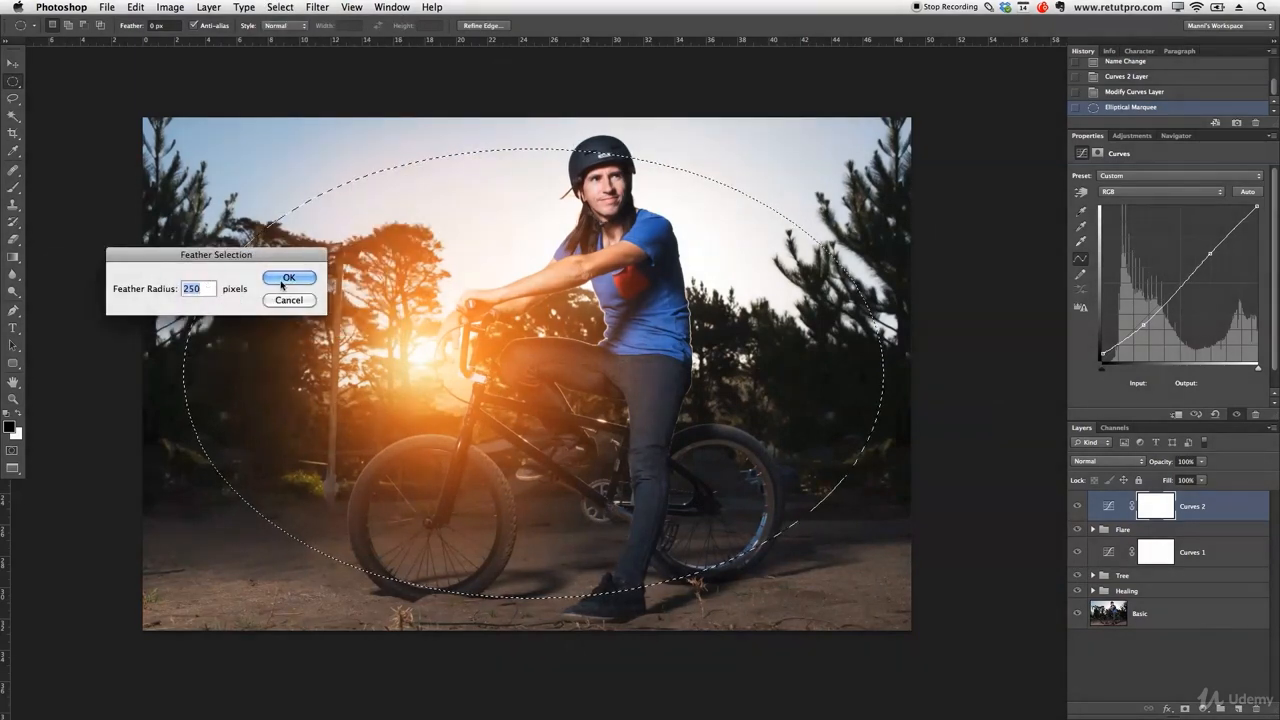
pyautogui.click(287, 277)
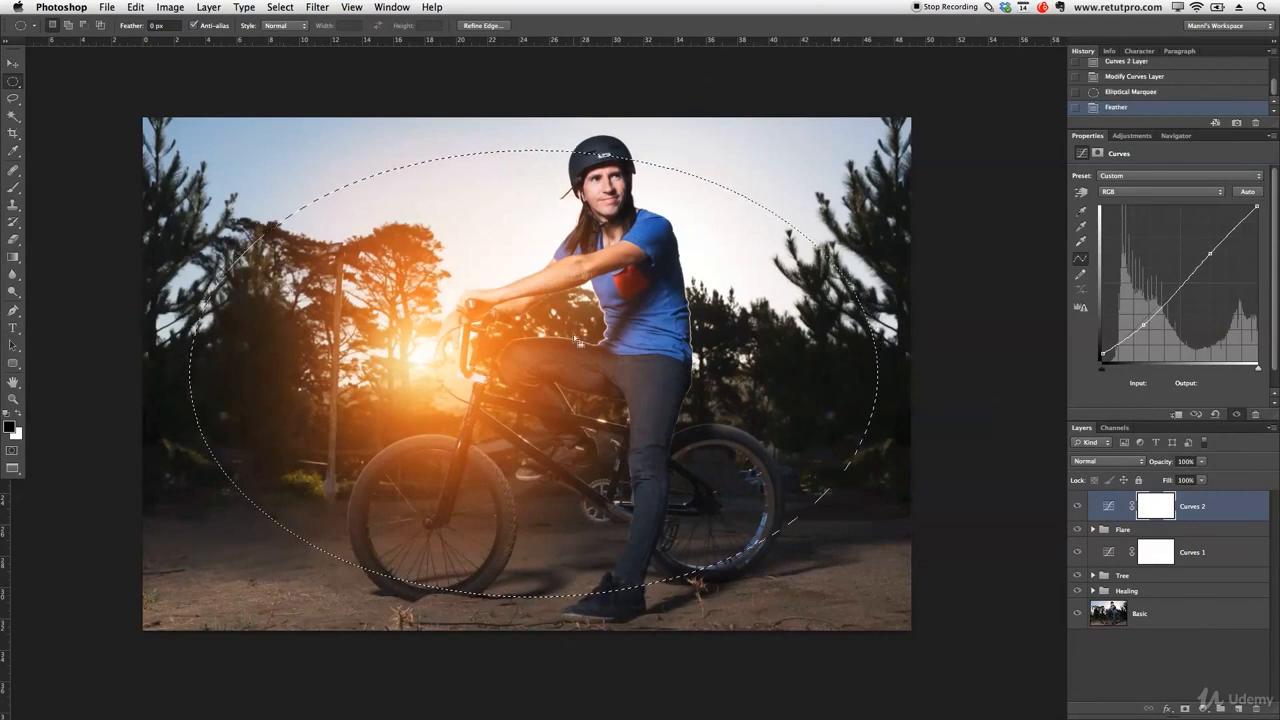
pyautogui.click(294, 7)
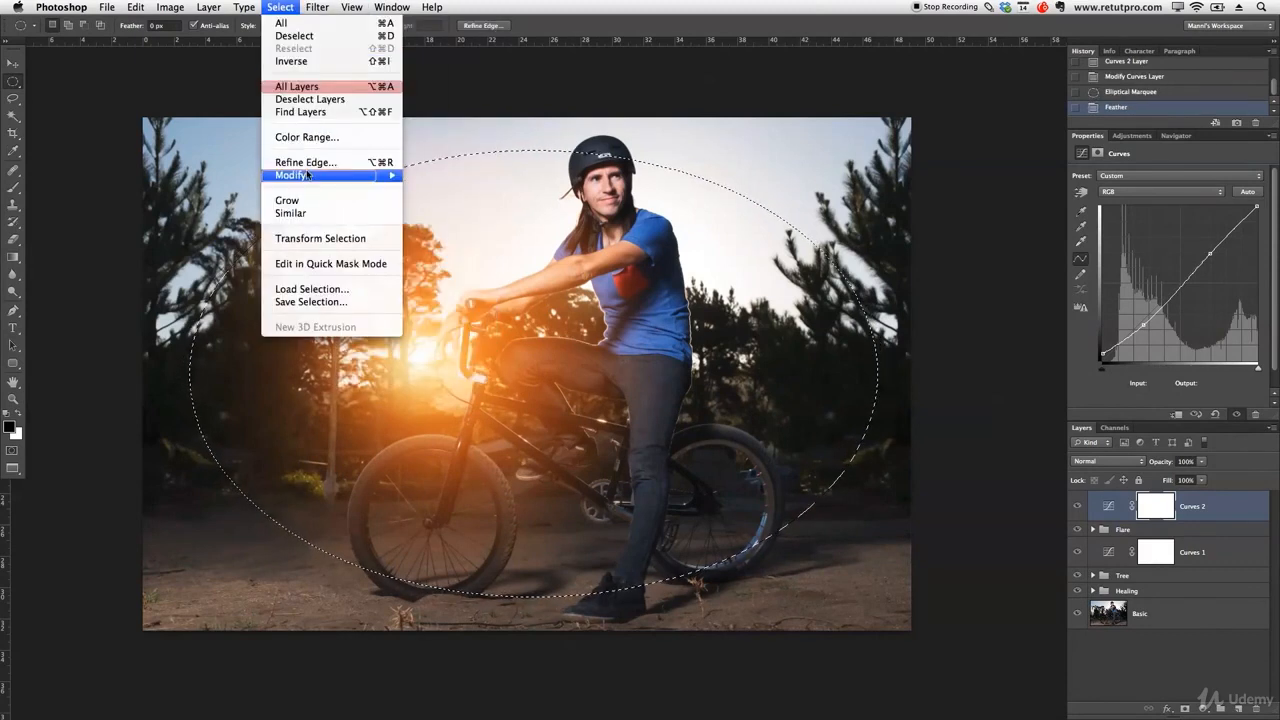
pyautogui.click(437, 227)
pyautogui.click(289, 278)
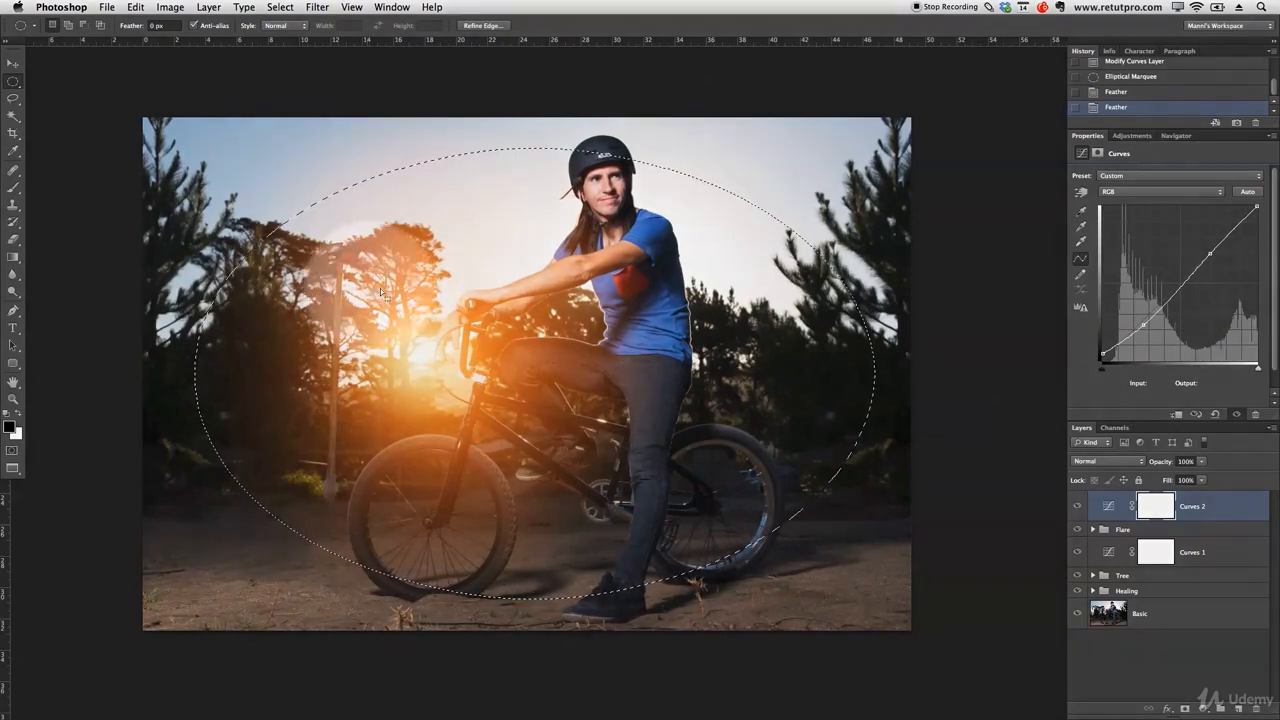
# Step: Add a darkening Curves adjustment from the selection with a point at input 123, output 92, and invert its mask to affect the edges
pyautogui.click(1127, 138)
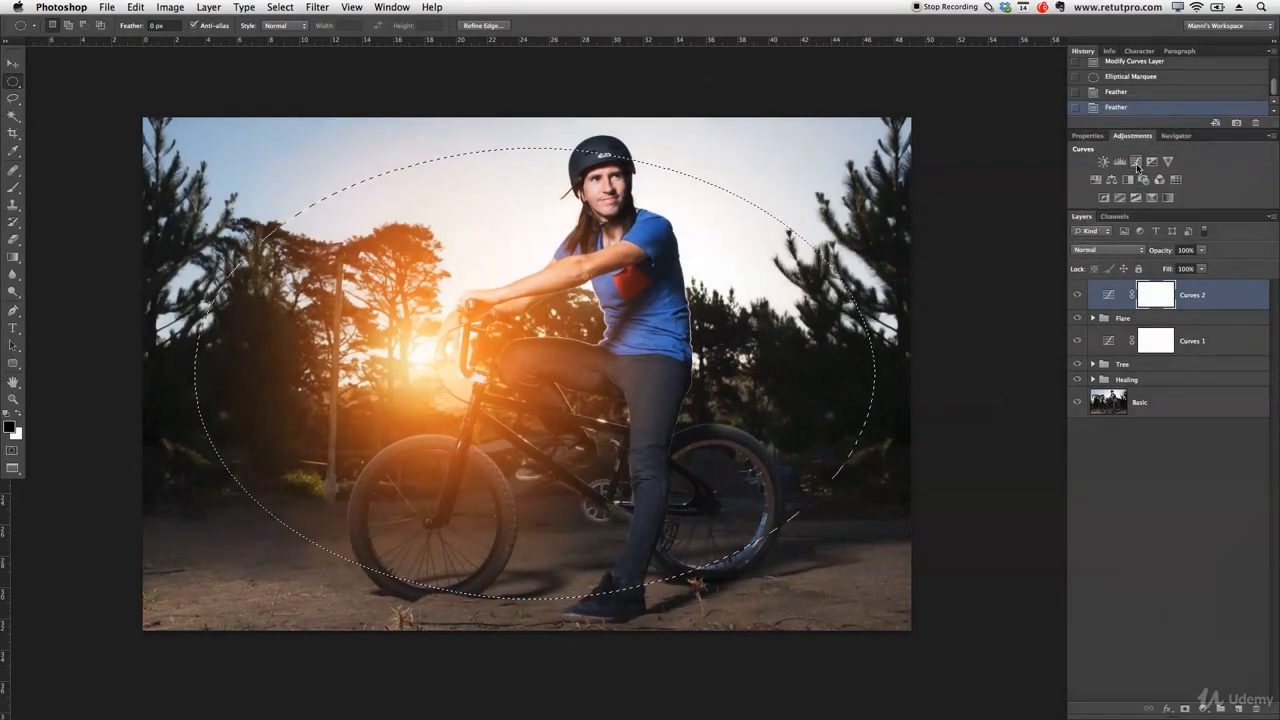
pyautogui.click(1137, 163)
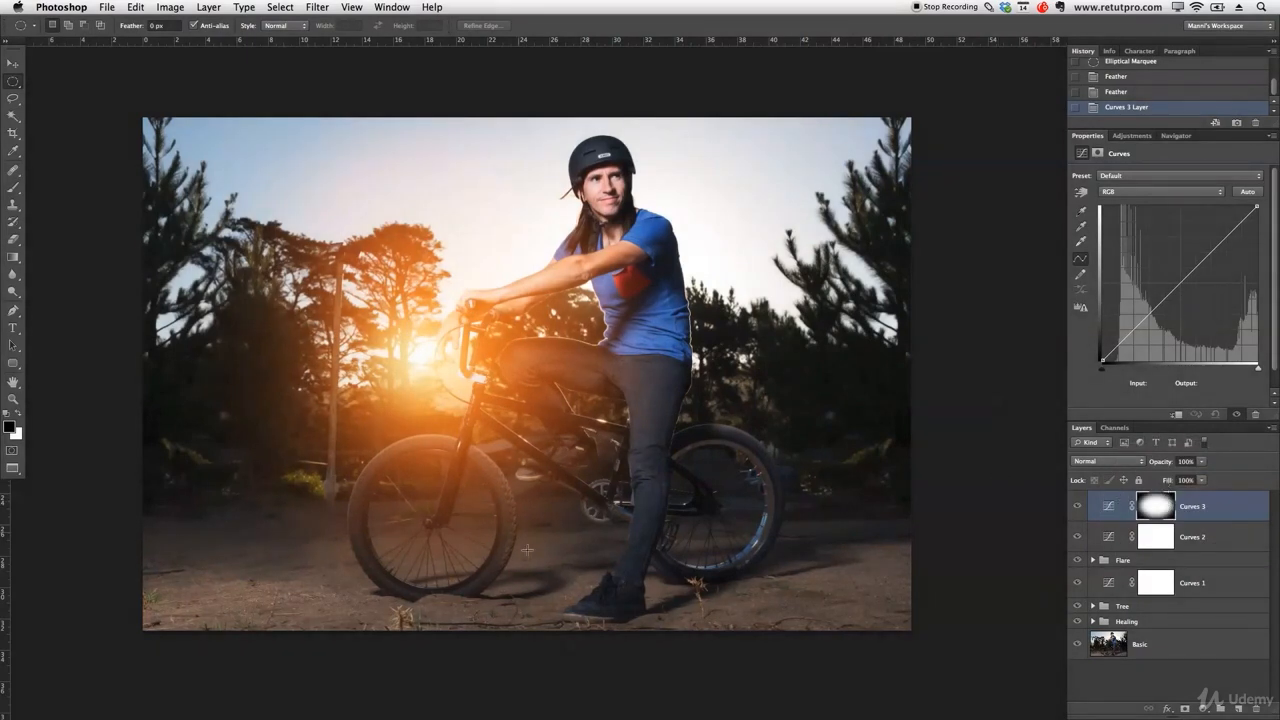
pyautogui.moveTo(1176, 291)
pyautogui.mouseDown()
pyautogui.moveTo(1174, 263)
pyautogui.moveTo(1187, 308)
pyautogui.moveTo(1178, 290)
pyautogui.moveTo(1176, 303)
pyautogui.mouseUp()
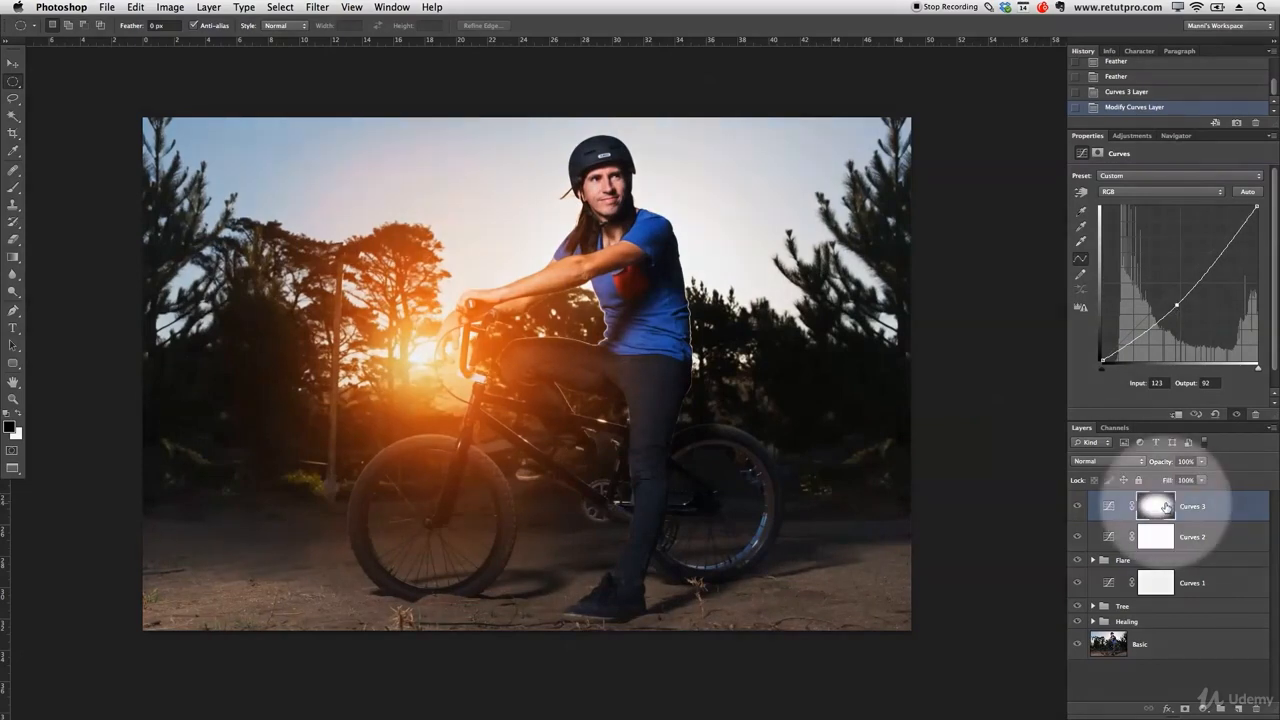
pyautogui.press('super+i')
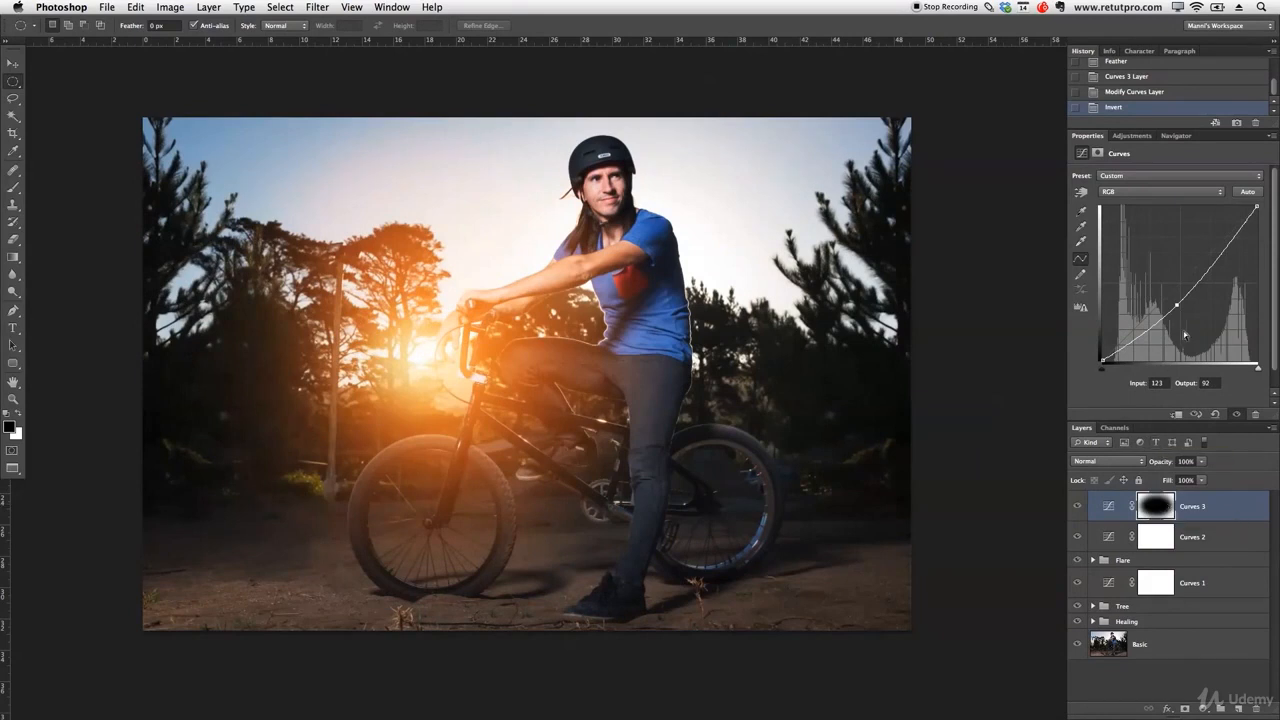
# Step: Move the Curves 3 point to input 52, output 37, comparing the photo with the layer hidden and shown
pyautogui.moveTo(1176, 305); pyautogui.dragTo(1135, 346)
pyautogui.click(1077, 507)
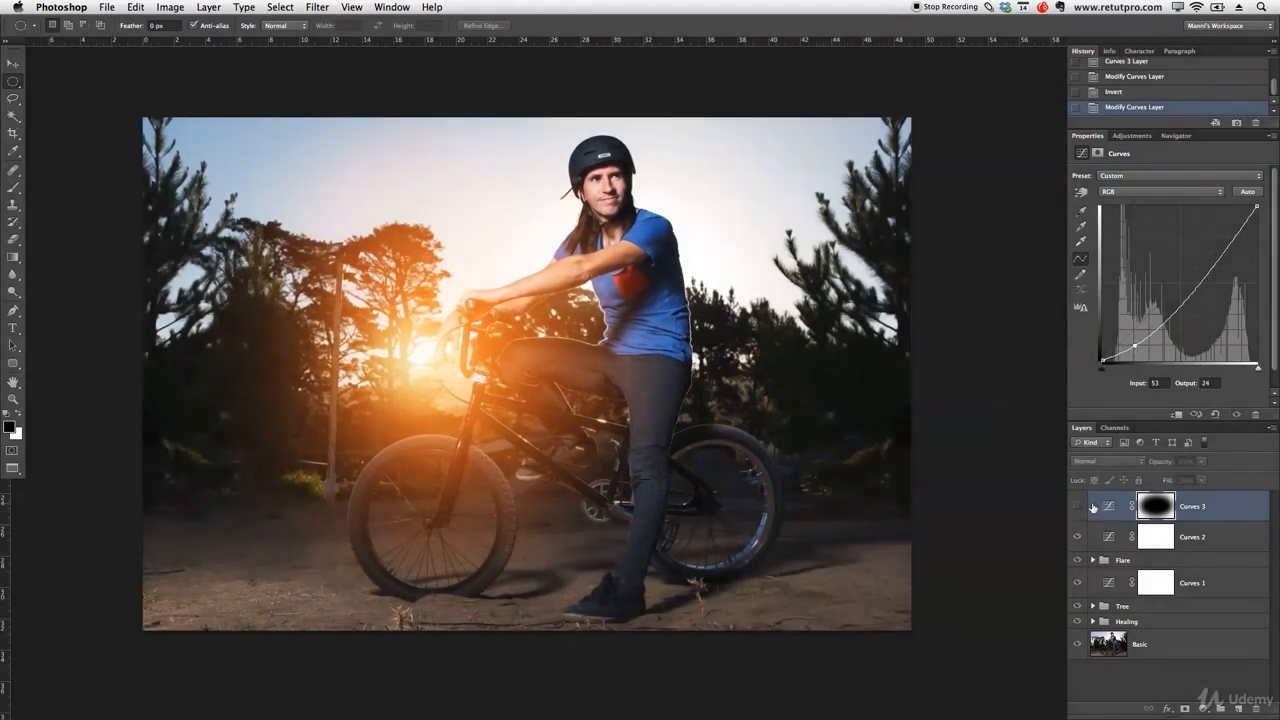
pyautogui.click(1077, 507)
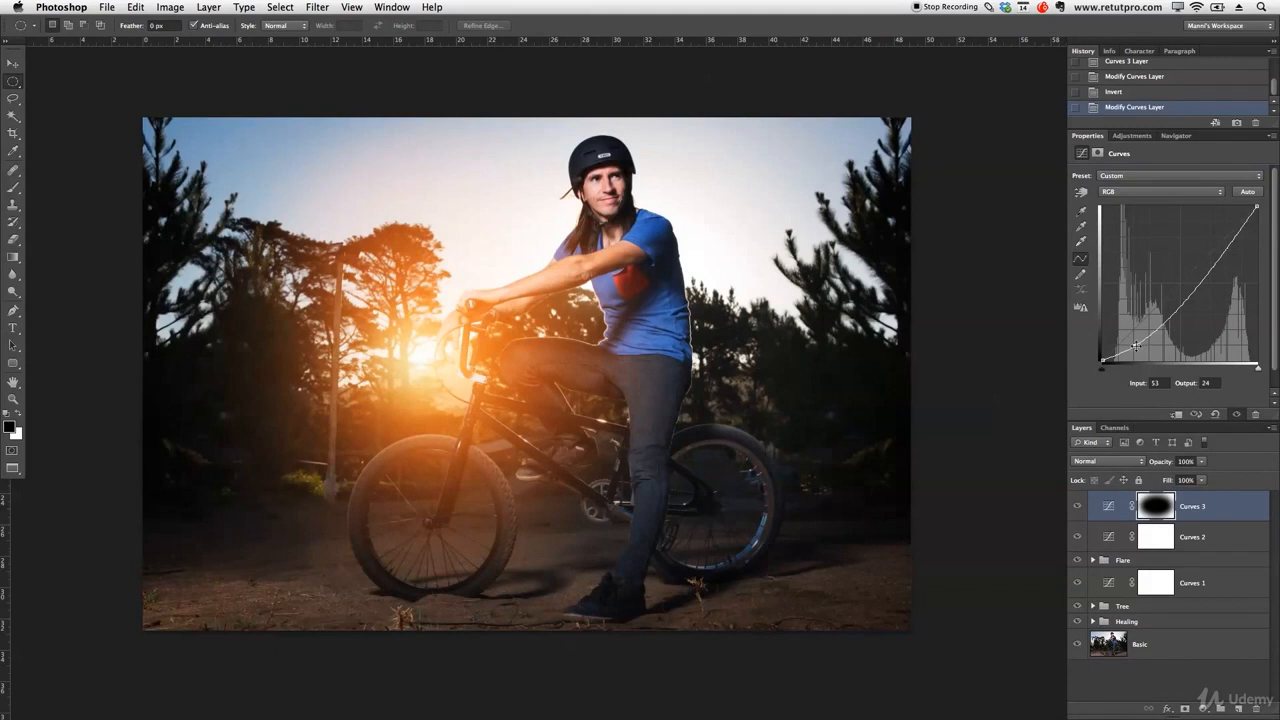
pyautogui.moveTo(1135, 345); pyautogui.dragTo(1134, 338)
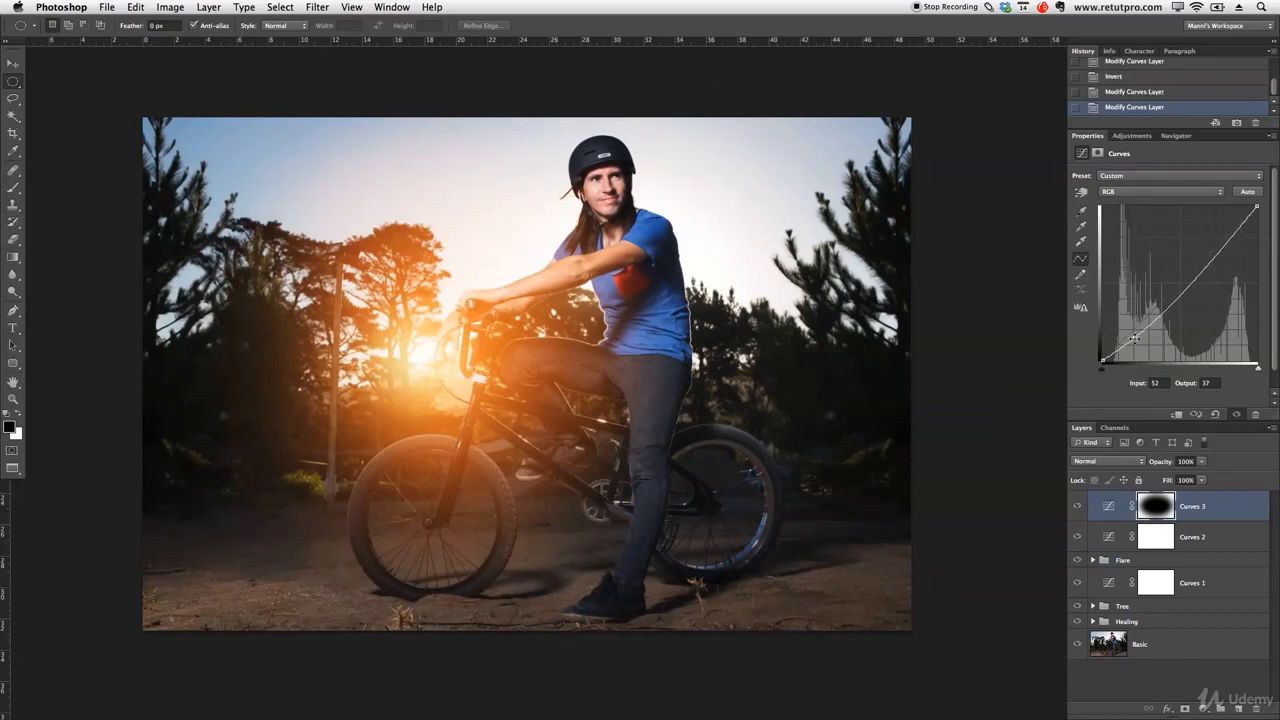
# Step: Add a Hue/Saturation adjustment clipped to the Curves 3 layer and set its saturation to -22
pyautogui.click(1132, 136)
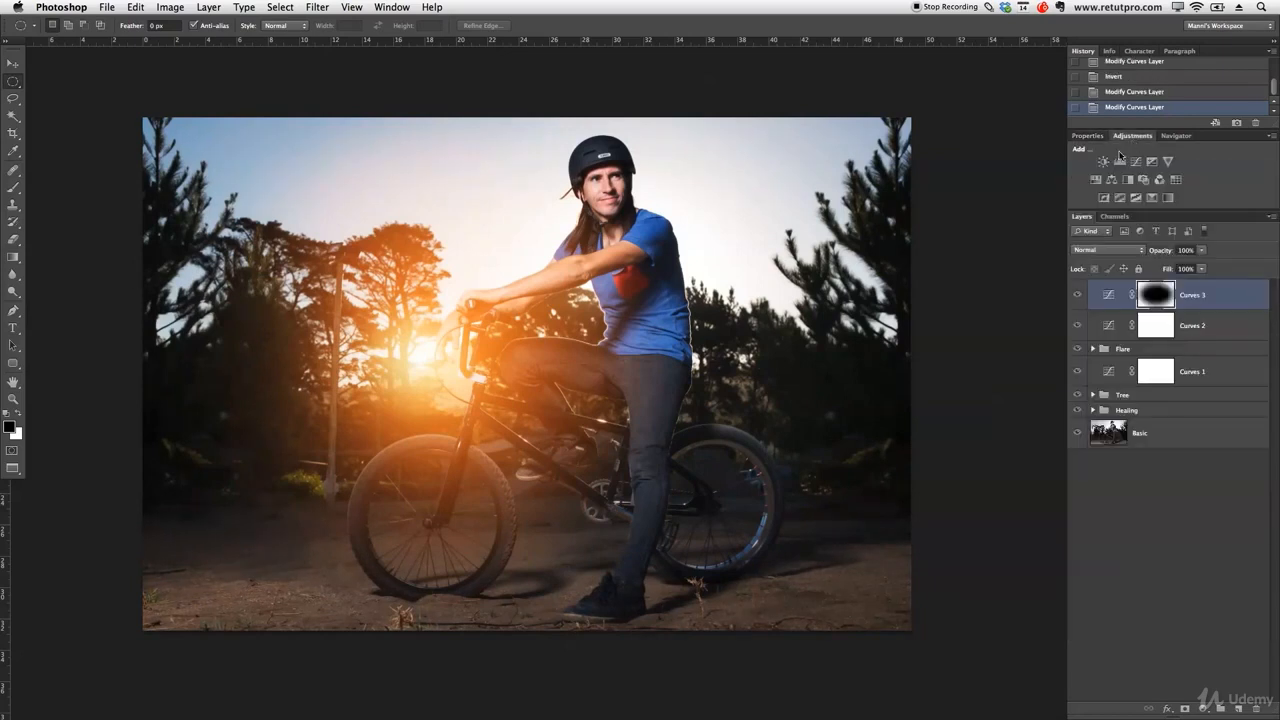
pyautogui.click(1095, 181)
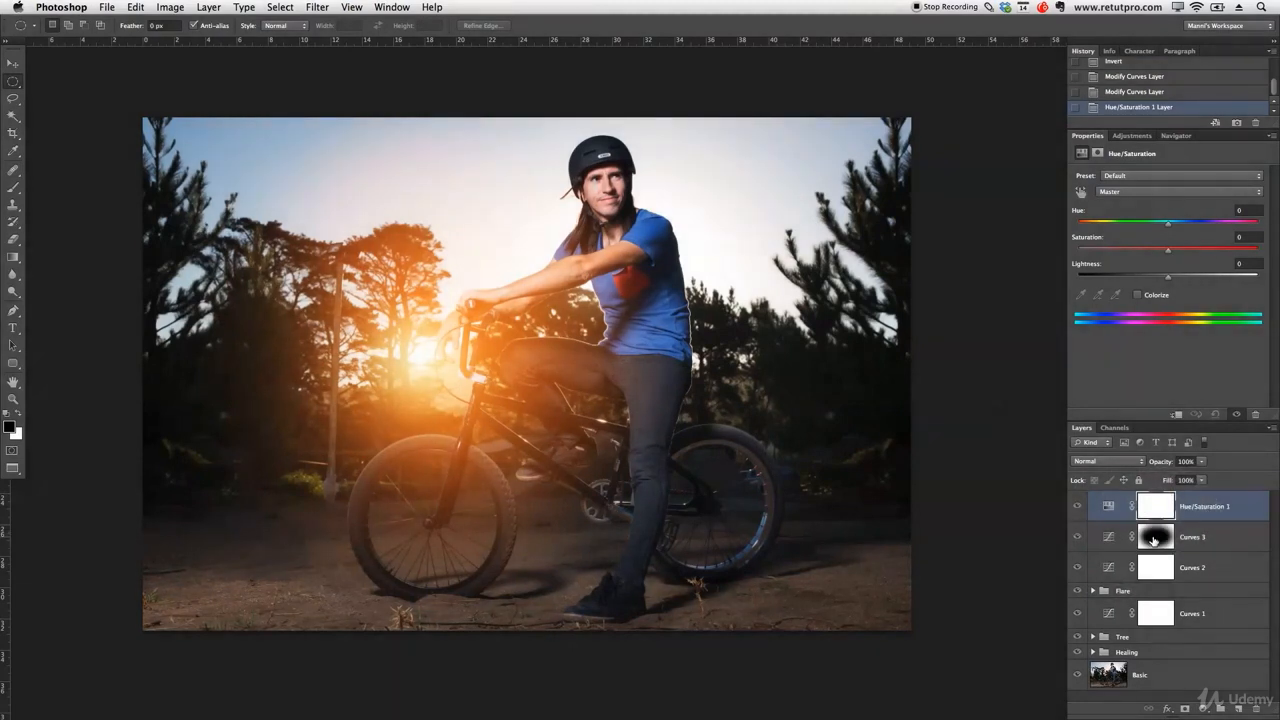
pyautogui.moveTo(1154, 540); pyautogui.dragTo(1111, 518)
pyautogui.keyDown('alt'); pyautogui.click(1111, 519); pyautogui.keyUp('alt')
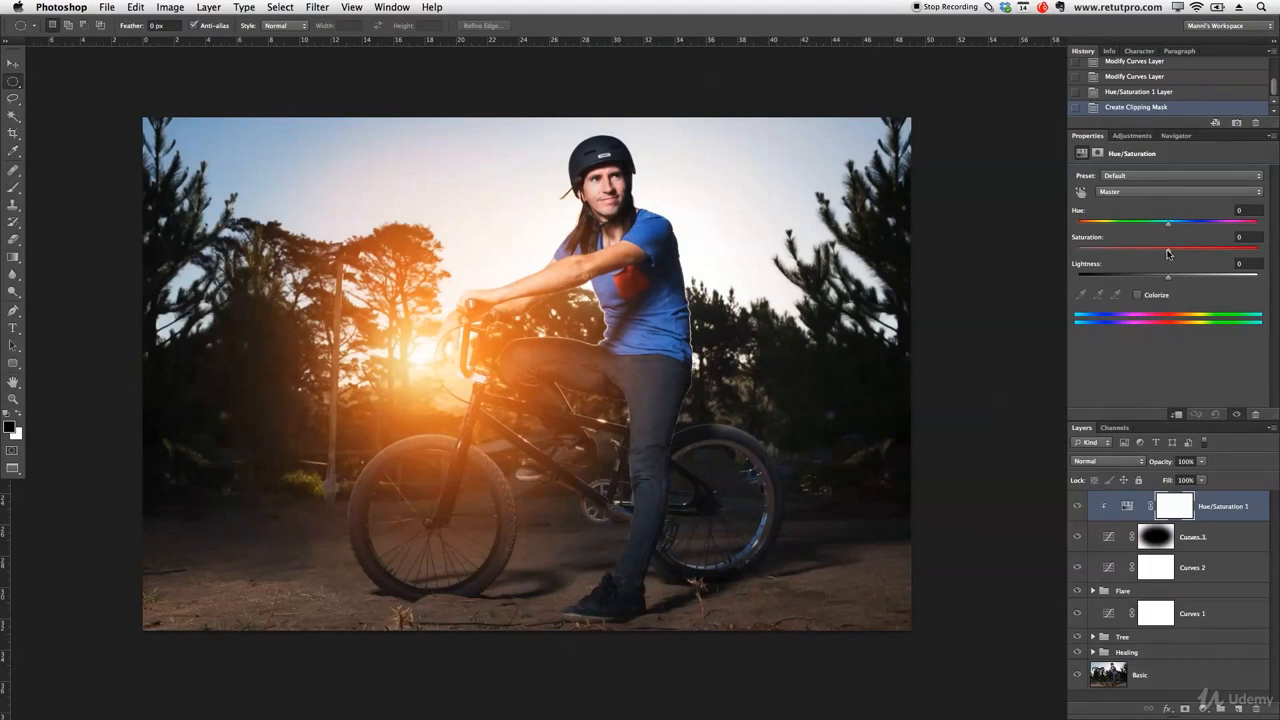
pyautogui.moveTo(1165, 254); pyautogui.dragTo(1160, 253)
pyautogui.moveTo(1148, 253); pyautogui.dragTo(1148, 253)
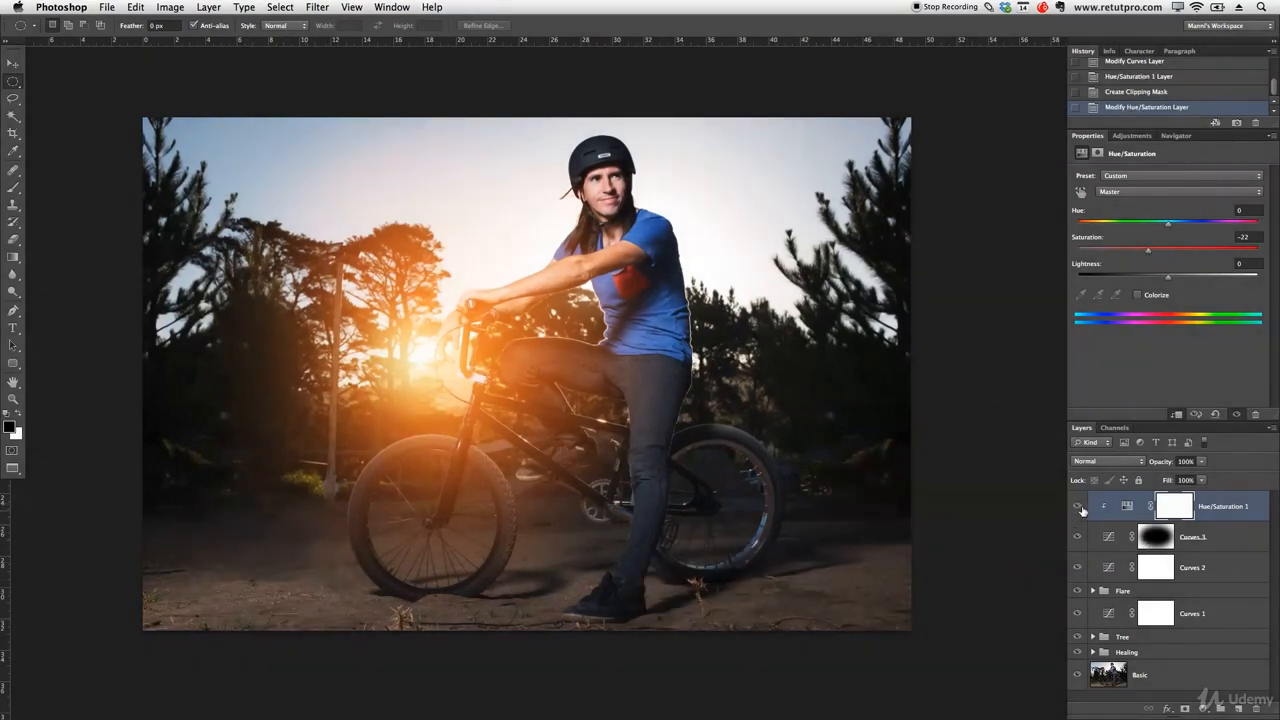
# Step: Compare the photo with the Hue/Saturation 1 layer hidden and shown
pyautogui.click(1078, 508)
pyautogui.click(1078, 509)
pyautogui.click(1078, 509)
pyautogui.click(1078, 509)
# Step: Group the Hue/Saturation 1, Curves 3 and Curves 2 layers and name the group Vinj
pyautogui.keyDown('super'); pyautogui.click(1234, 576); pyautogui.keyUp('super')
pyautogui.keyDown('super'); pyautogui.click(1228, 540); pyautogui.keyUp('super')
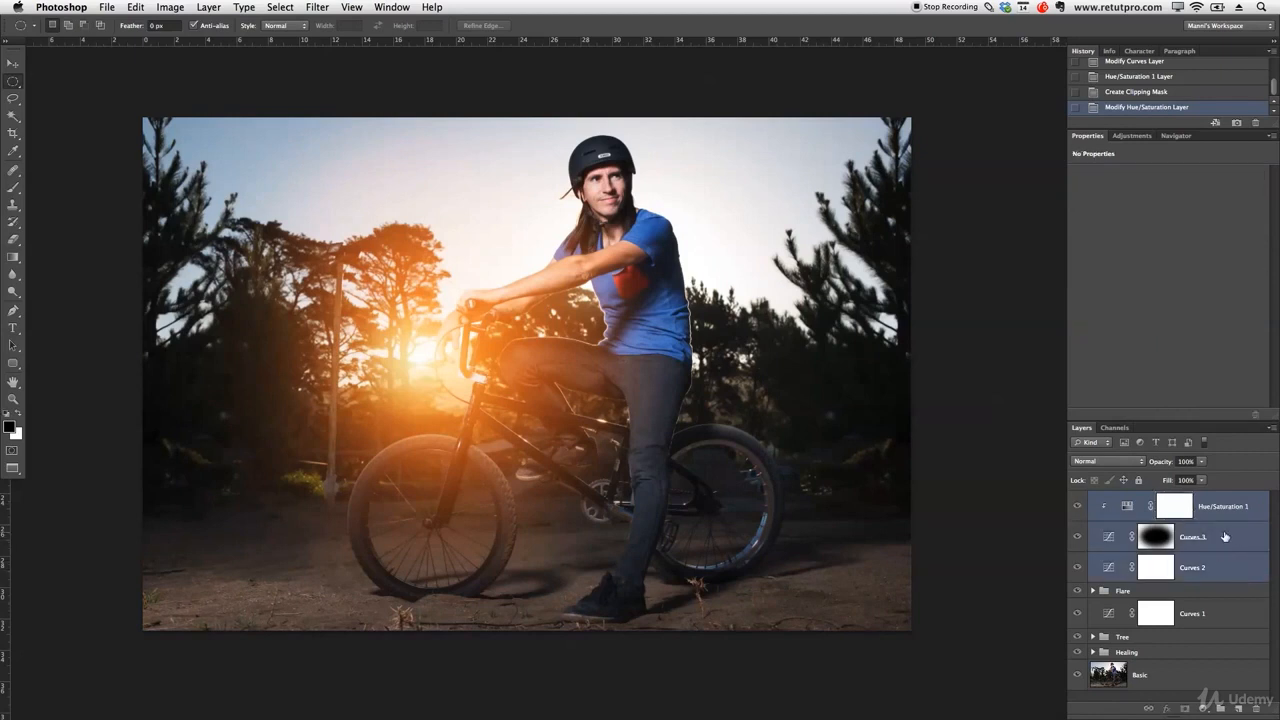
pyautogui.press('super+g')
pyautogui.doubleClick(1128, 498)
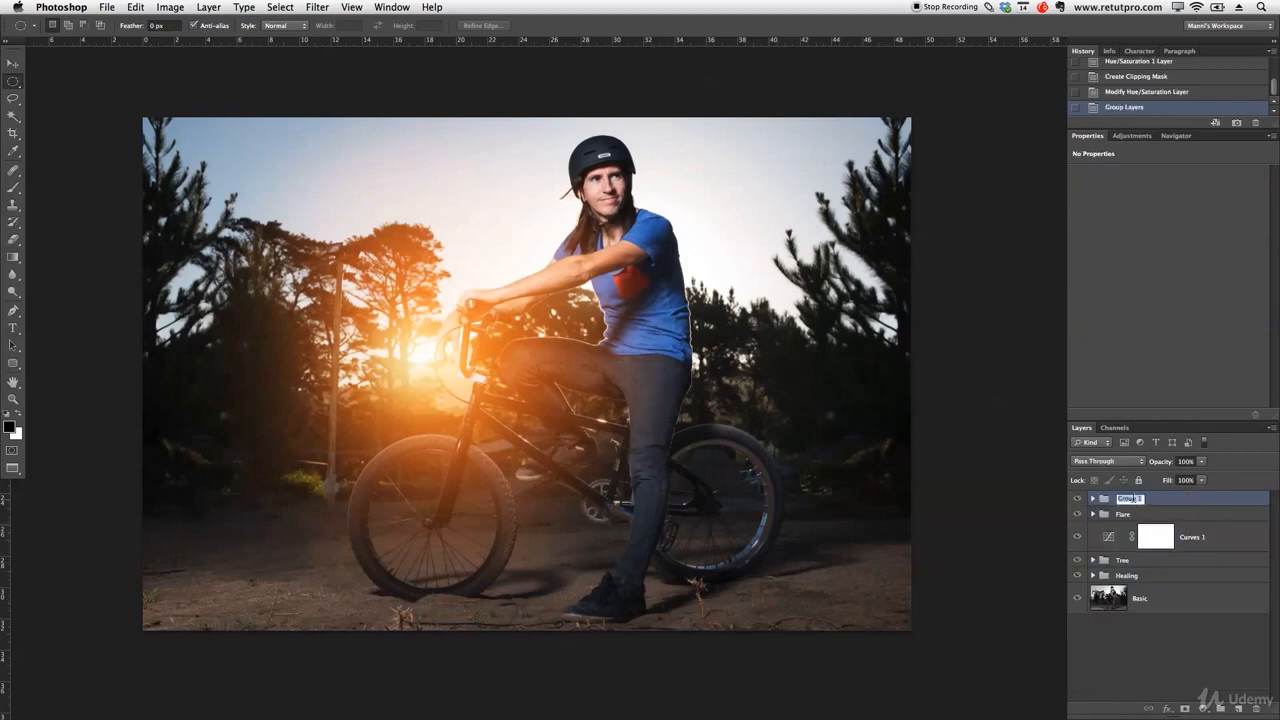
pyautogui.write('L')
pyautogui.write('inj')
pyautogui.press('Return')
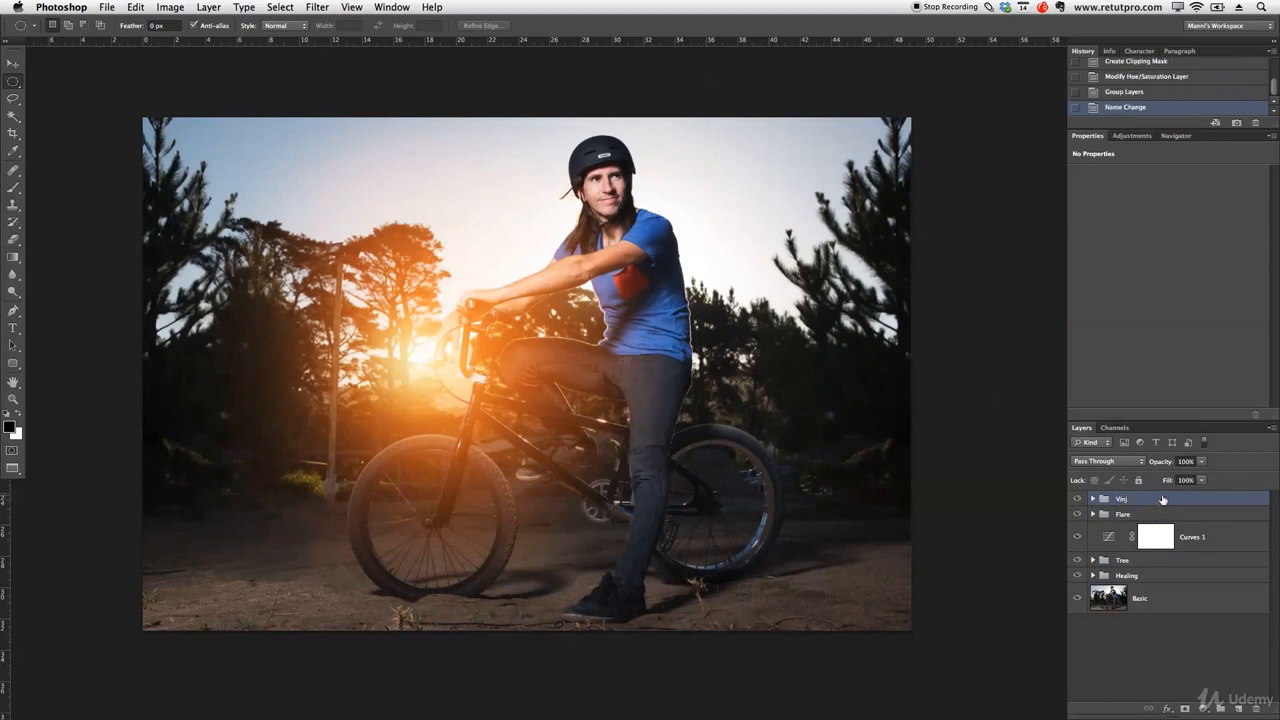
# Step: Compare the whole photo with the Vinj group hidden and shown
pyautogui.click(1078, 499)
pyautogui.click(1078, 499)
pyautogui.click(1078, 499)
pyautogui.click(1078, 499)
pyautogui.click(1078, 499)
pyautogui.click(1078, 499)
# Step: Examine the rider's face and upper body close up with the Vinj group hidden and shown
pyautogui.press('z')
pyautogui.moveTo(609, 148); pyautogui.dragTo(676, 153)
pyautogui.click(1079, 503)
pyautogui.click(1079, 503)
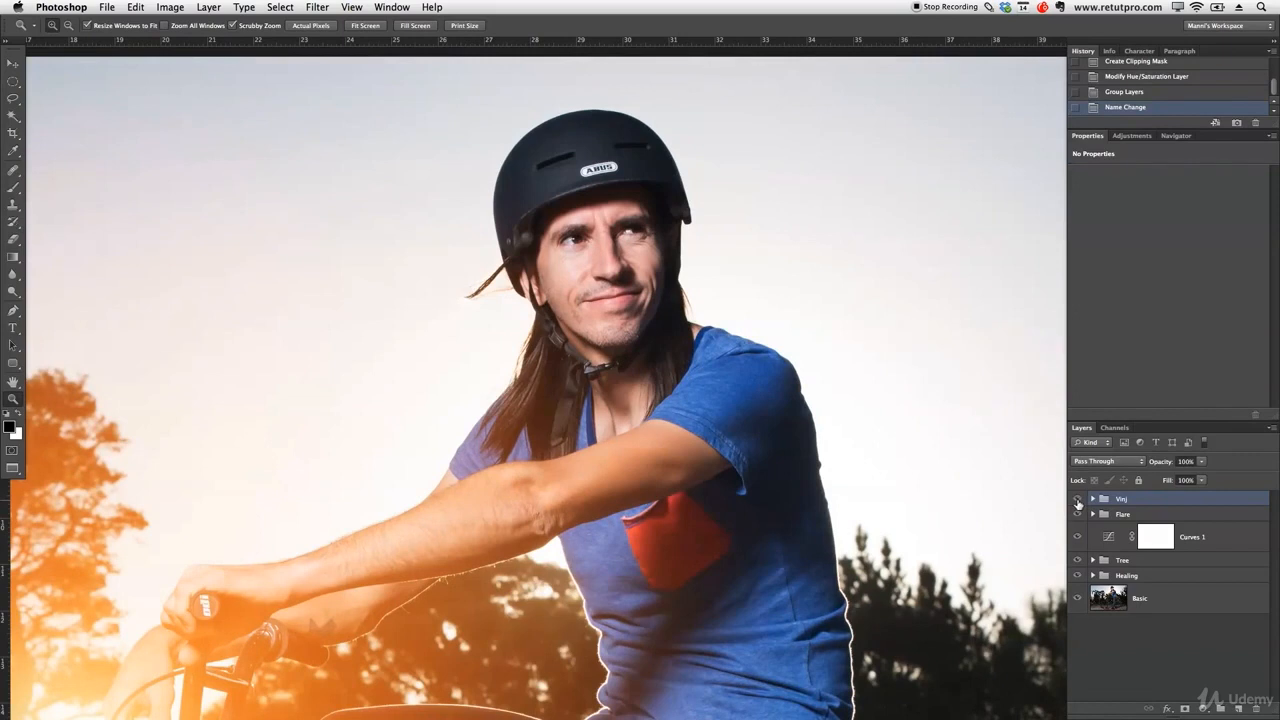
pyautogui.click(1078, 503)
pyautogui.click(1078, 503)
# Step: Compare the rider close up with the Curves 2 layer inside the Vinj group hidden and shown
pyautogui.click(1092, 499)
pyautogui.click(1079, 584)
pyautogui.click(1078, 584)
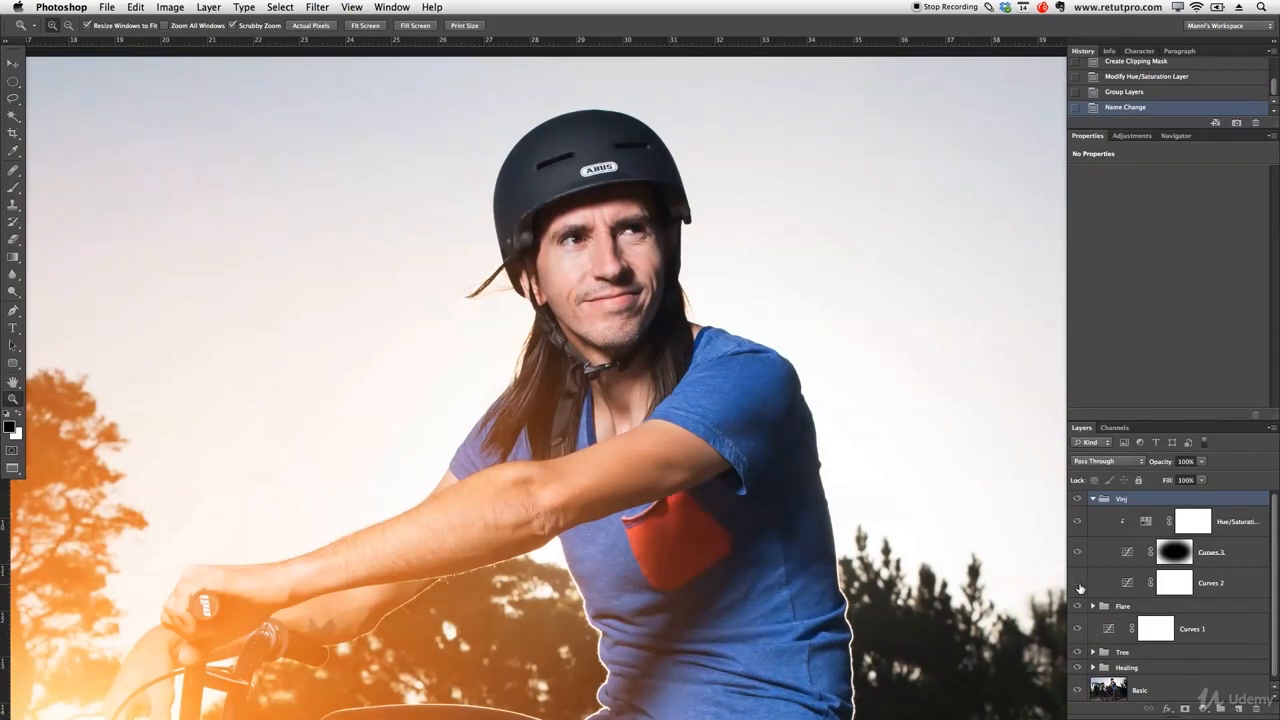
pyautogui.click(1092, 499)
# Step: Add a new layer above the Vinj group, fill the entire canvas on it with solid mid-gray, and clear the selection
pyautogui.moveTo(690, 466); pyautogui.dragTo(615, 369)
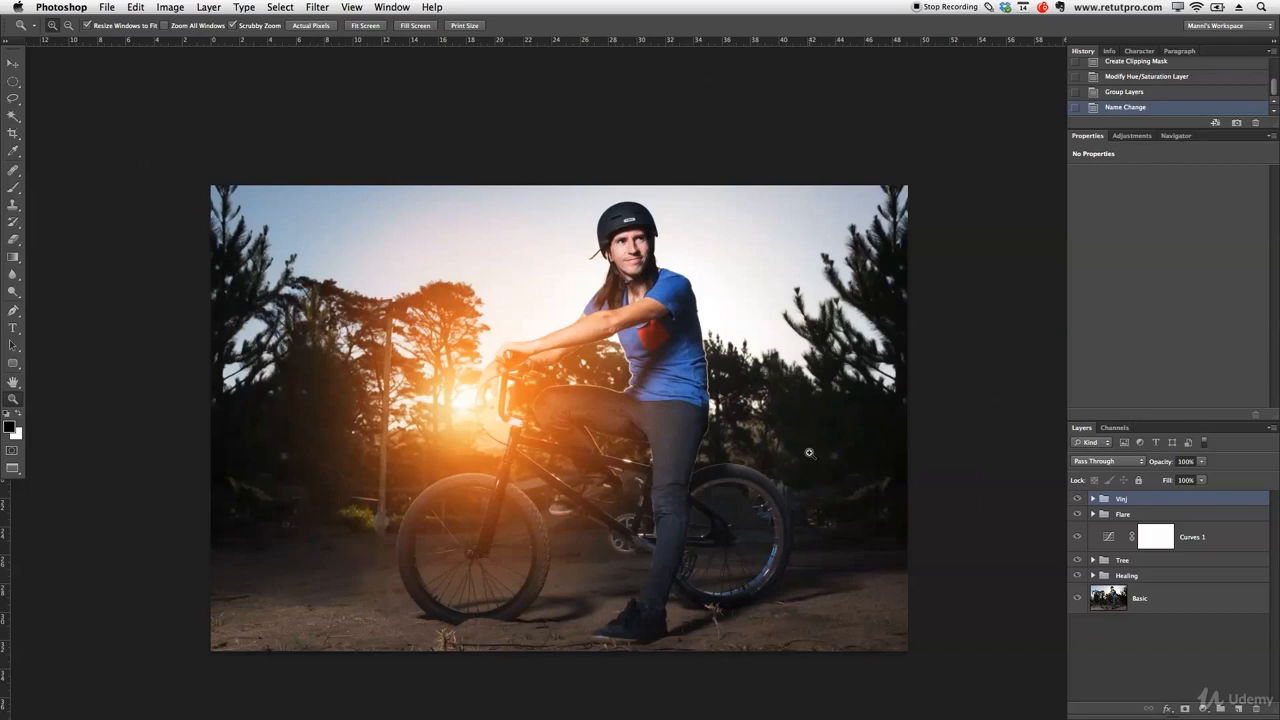
pyautogui.click(1238, 708)
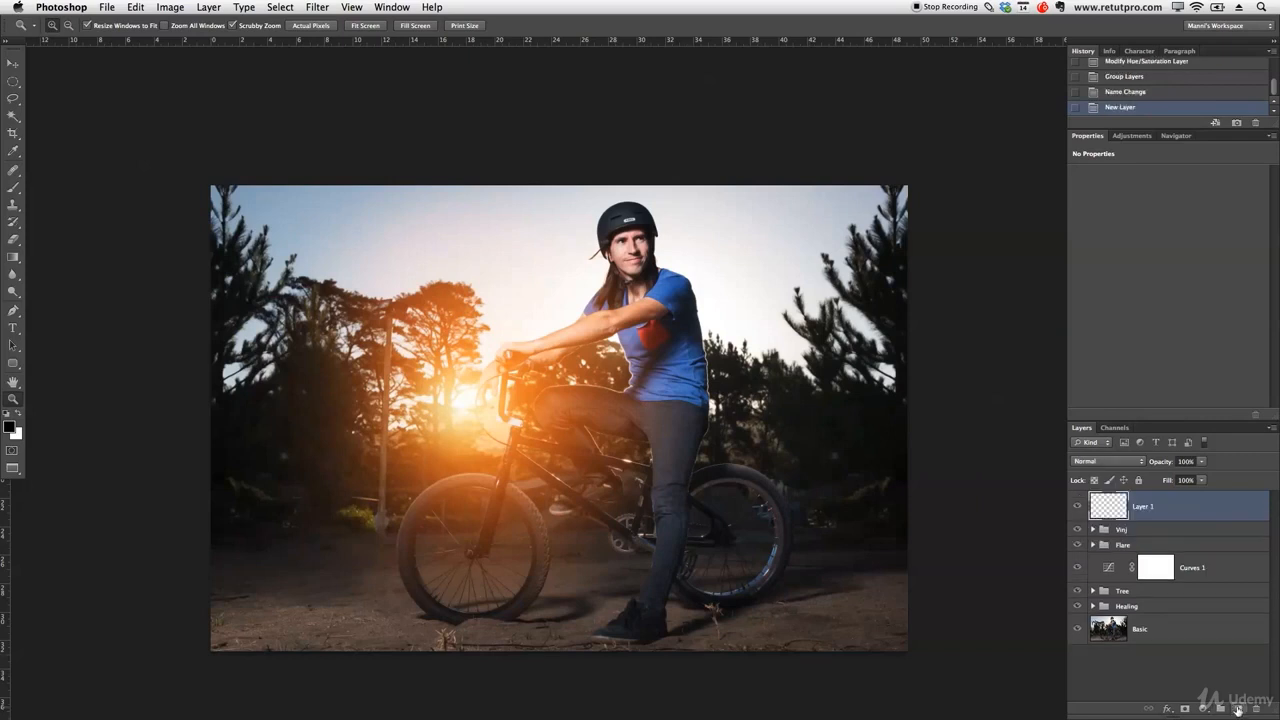
pyautogui.press('super+a')
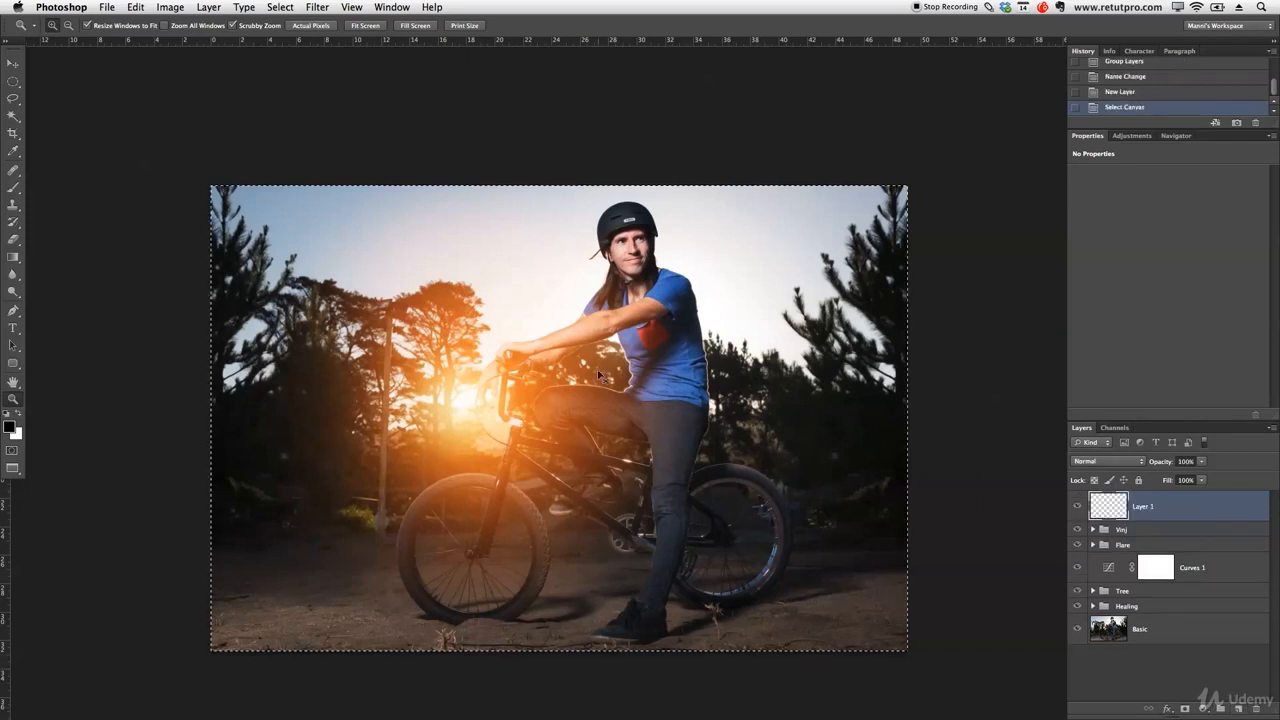
pyautogui.press('m')
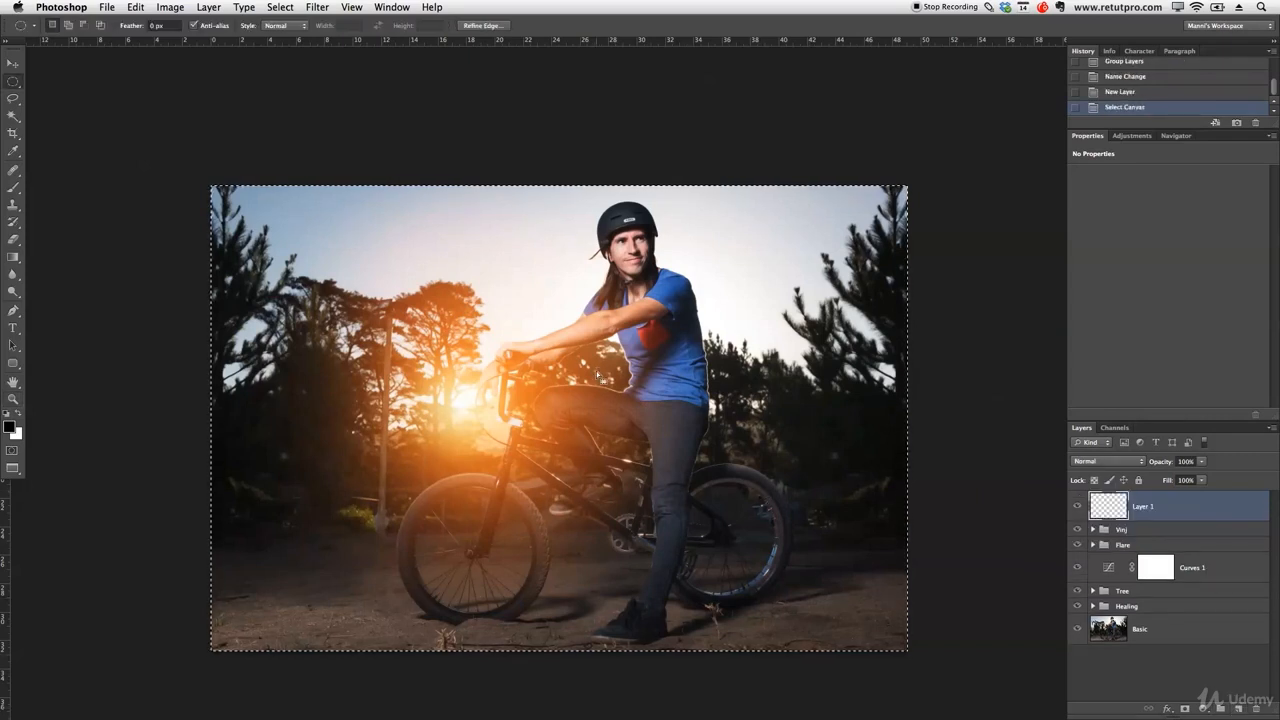
pyautogui.rightClick(499, 354)
pyautogui.click(521, 524)
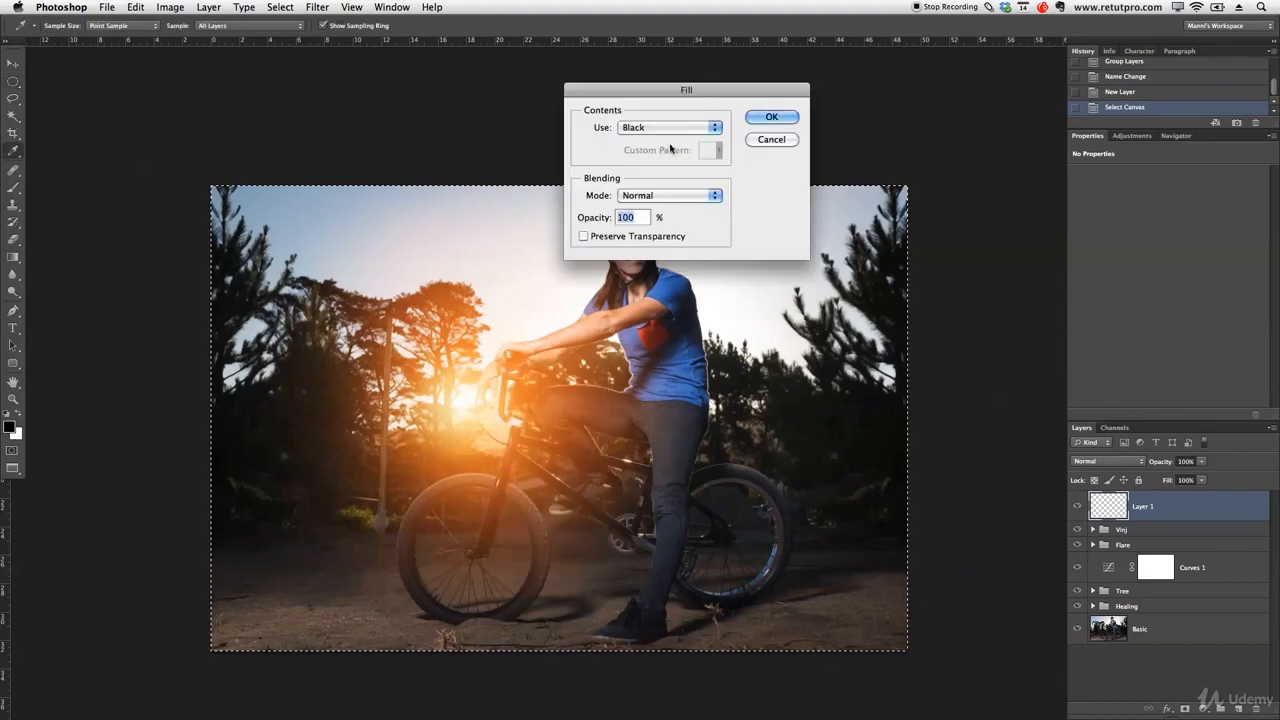
pyautogui.click(663, 128)
pyautogui.click(645, 139)
pyautogui.click(768, 118)
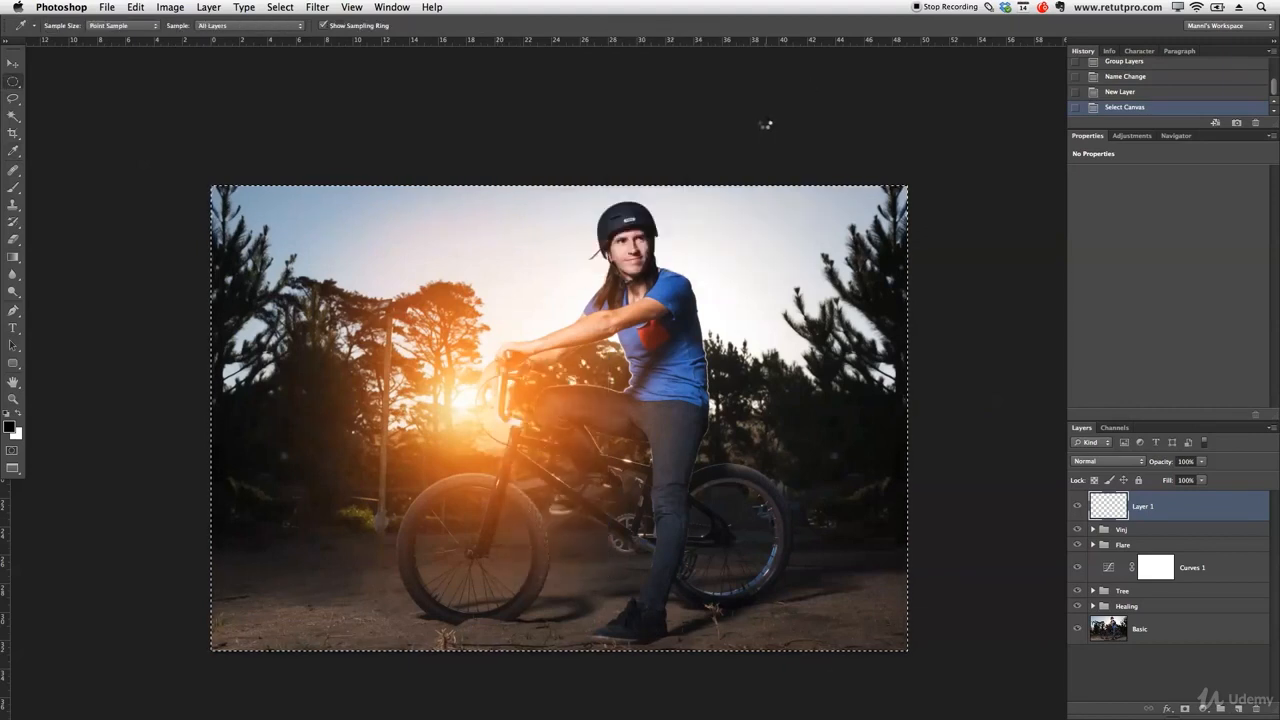
pyautogui.press('super+d')
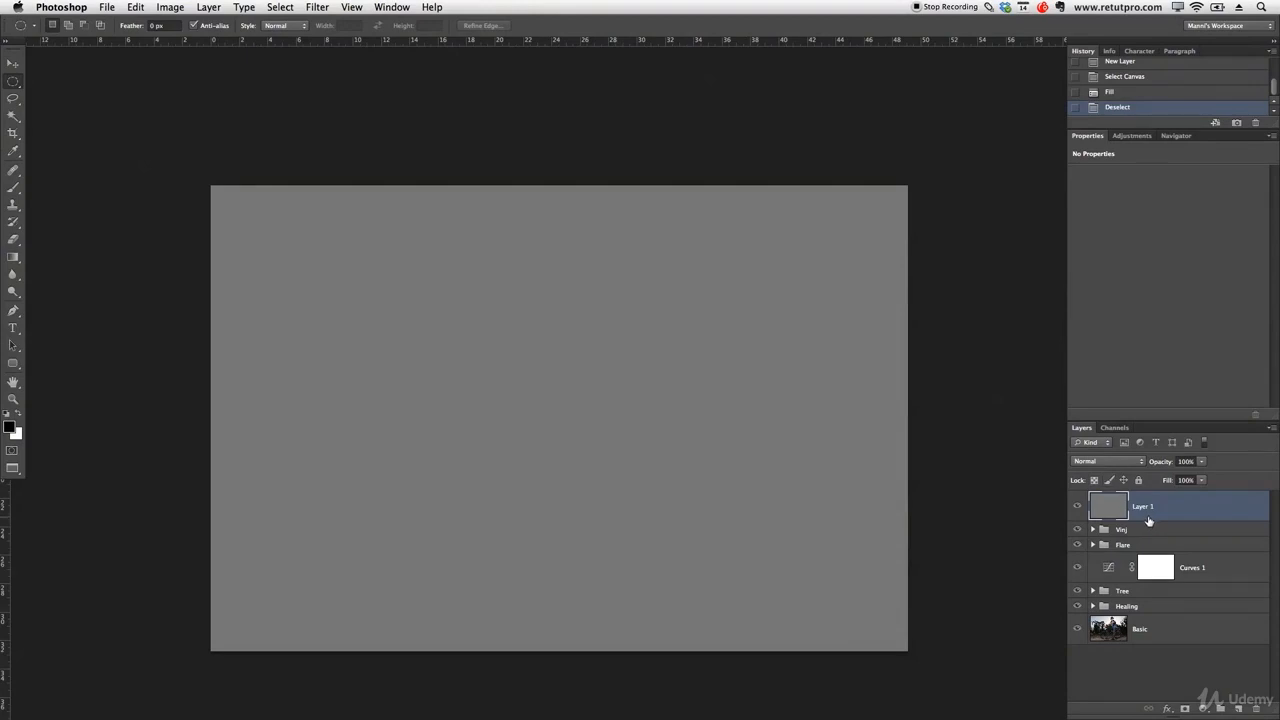
# Step: Set the gray layer's blend mode to Soft Light
pyautogui.click(1077, 506)
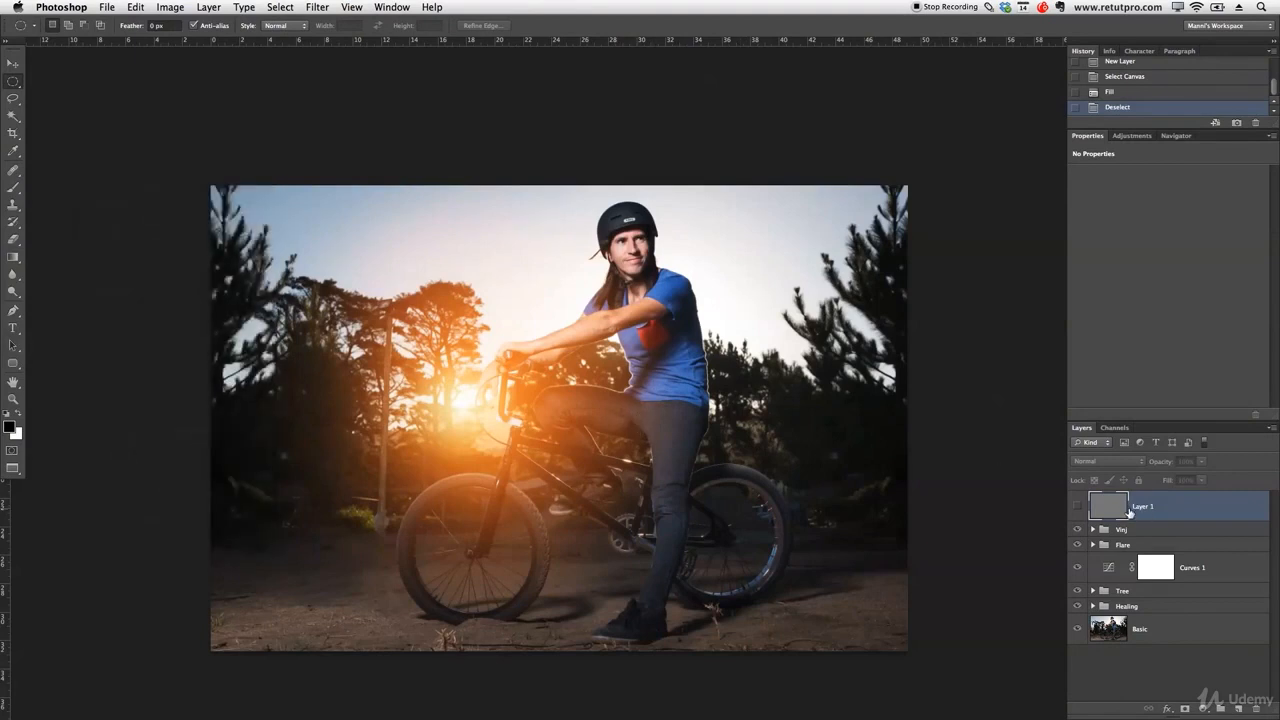
pyautogui.click(1077, 506)
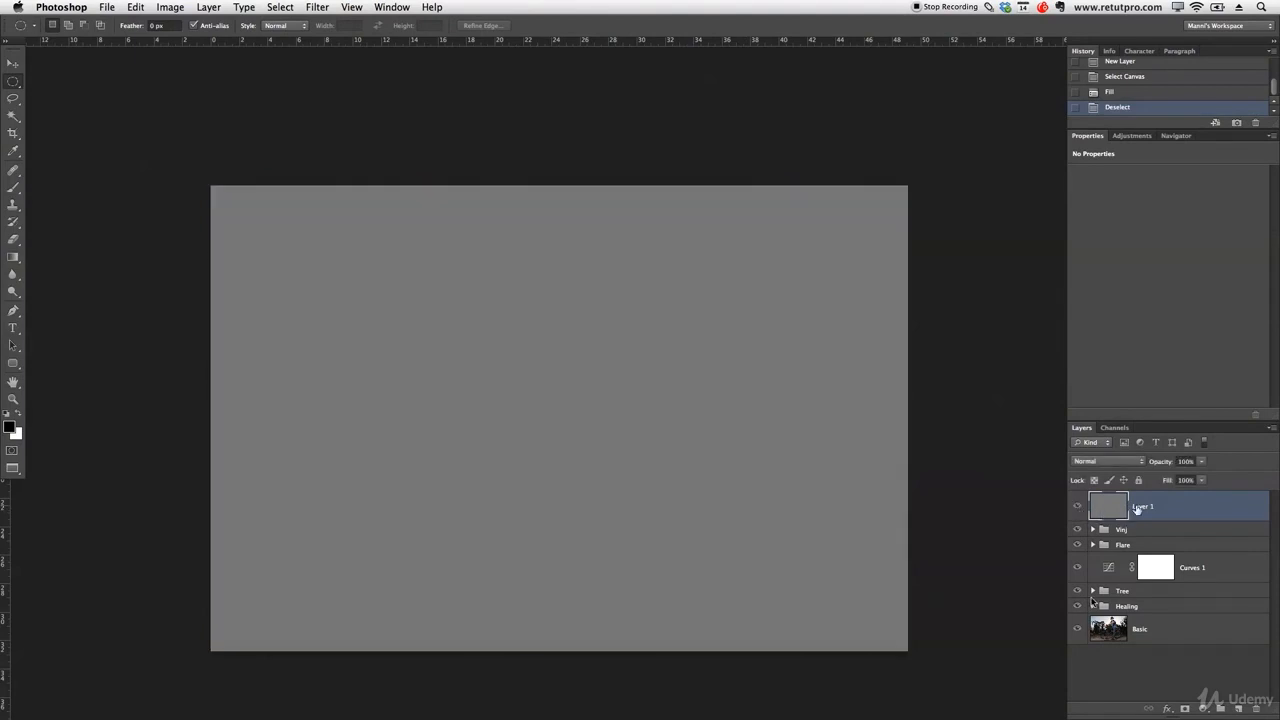
pyautogui.click(1107, 461)
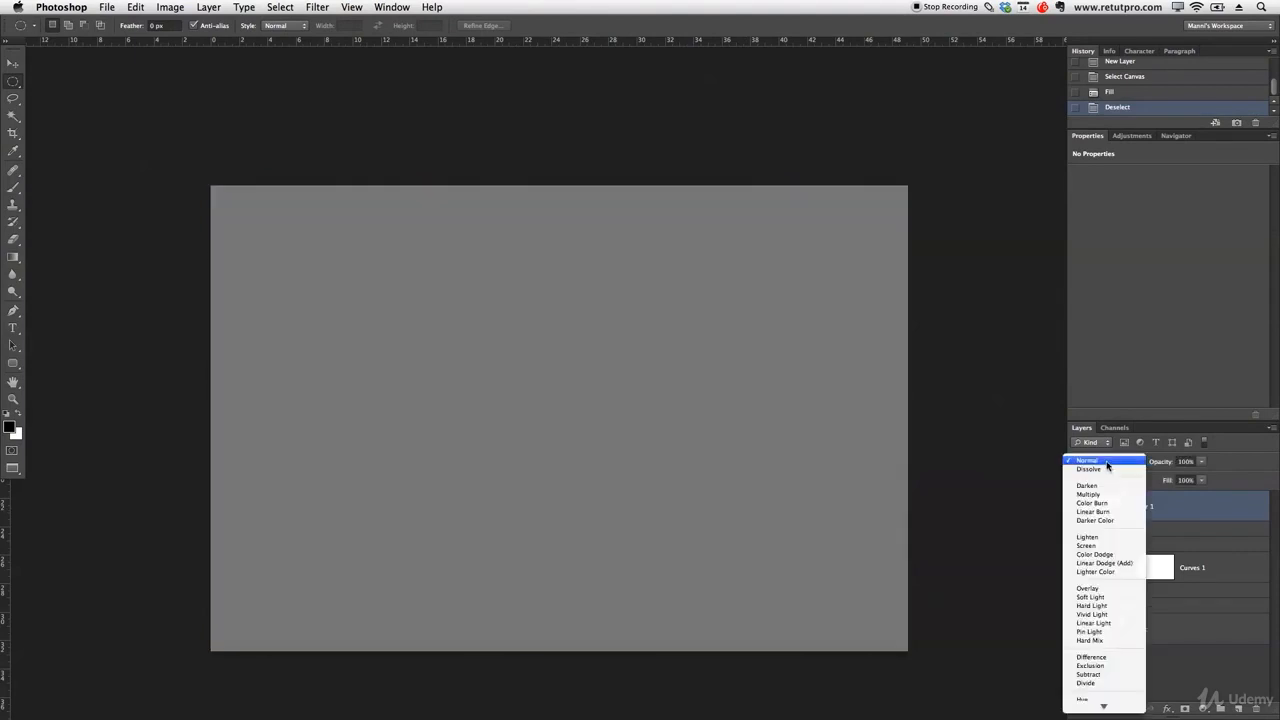
pyautogui.click(1090, 597)
# Step: Rename the gray layer D&B, put it in a group and name the group D&B as well
pyautogui.doubleClick(1142, 510)
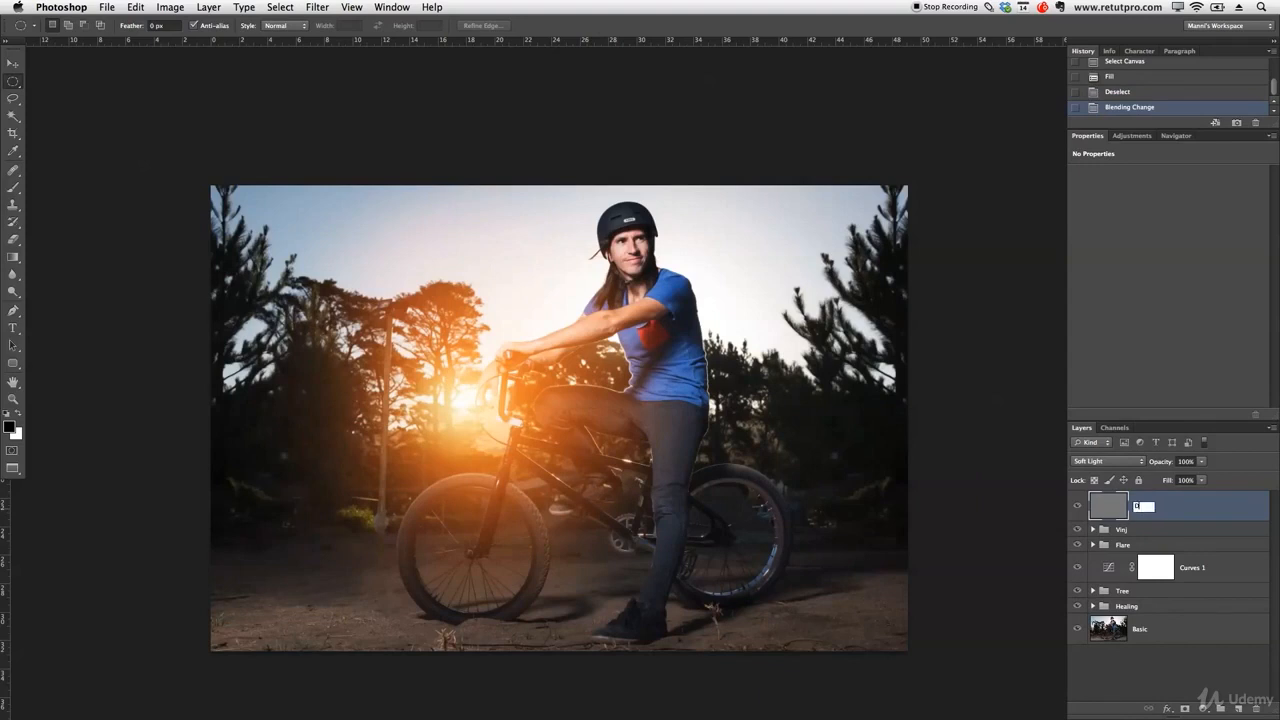
pyautogui.press('Return')
pyautogui.press('super+g')
pyautogui.doubleClick(1136, 502)
pyautogui.write('D&B')
pyautogui.press('Return')
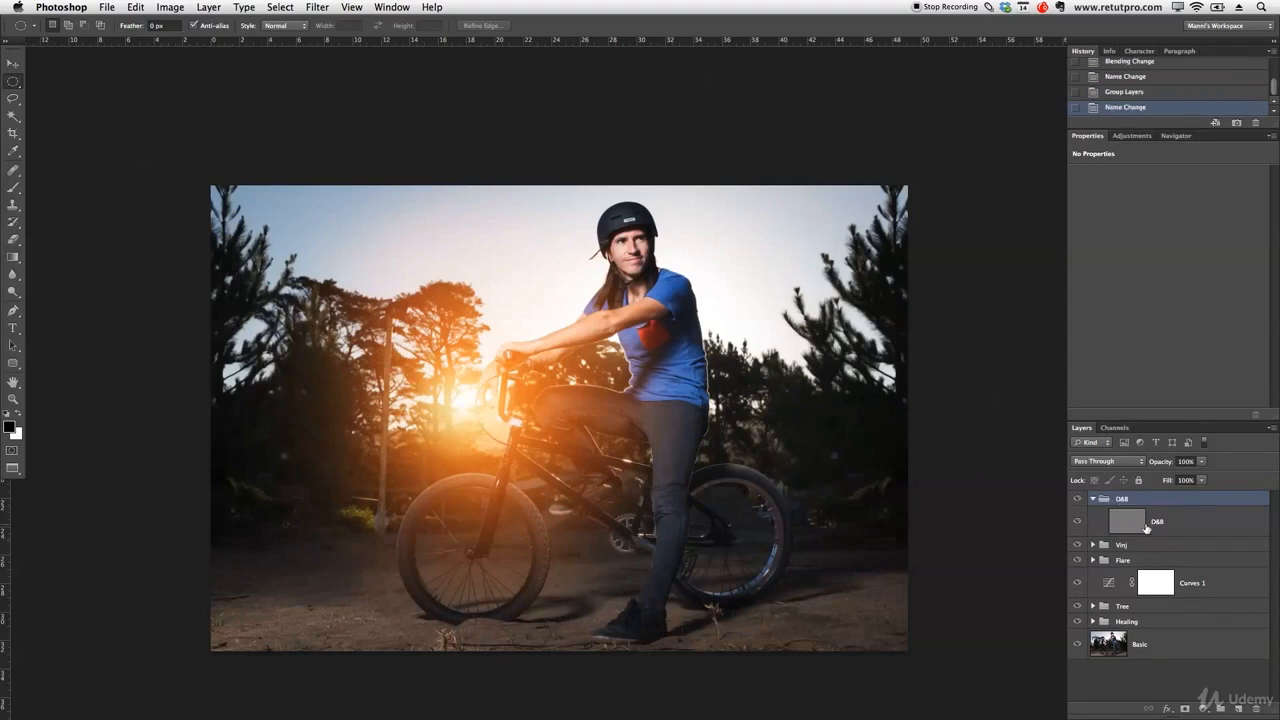
# Step: On the D&B layer, darken the shaded areas of the standing leg's jeans with a 90 px black brush at 7% opacity
pyautogui.click(1147, 527)
pyautogui.press('z')
pyautogui.click(696, 477)
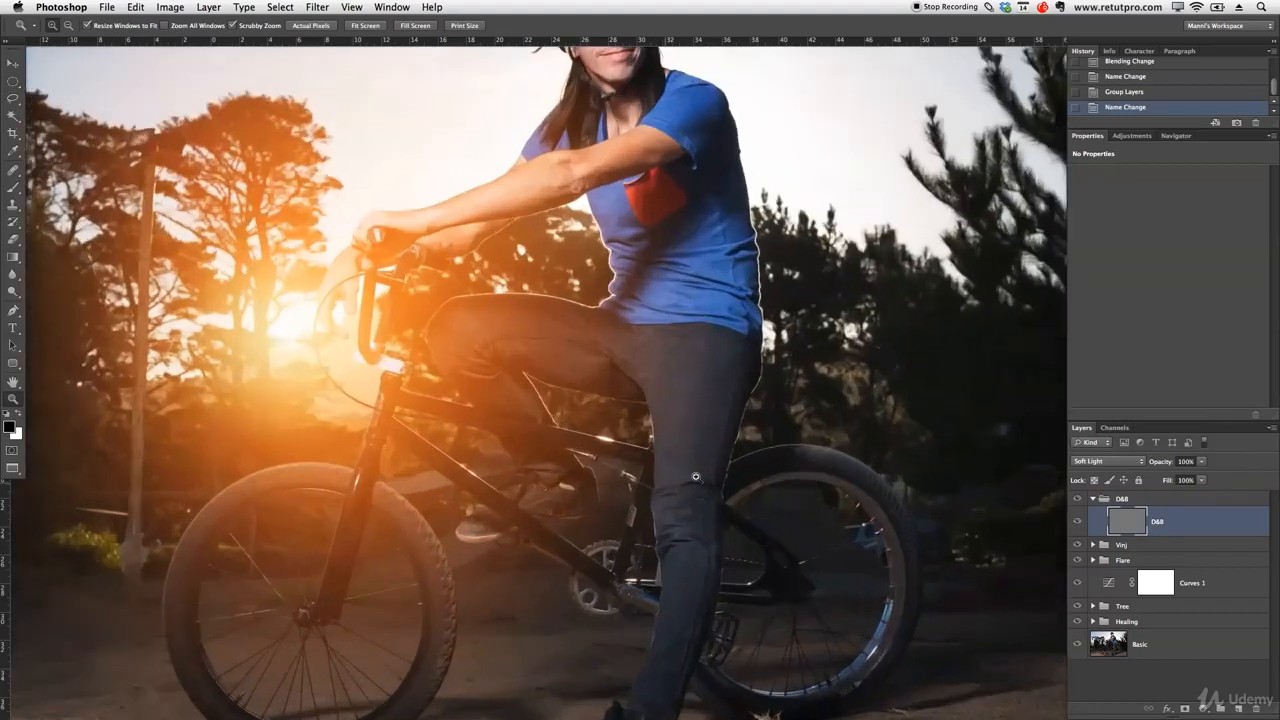
pyautogui.click(696, 477)
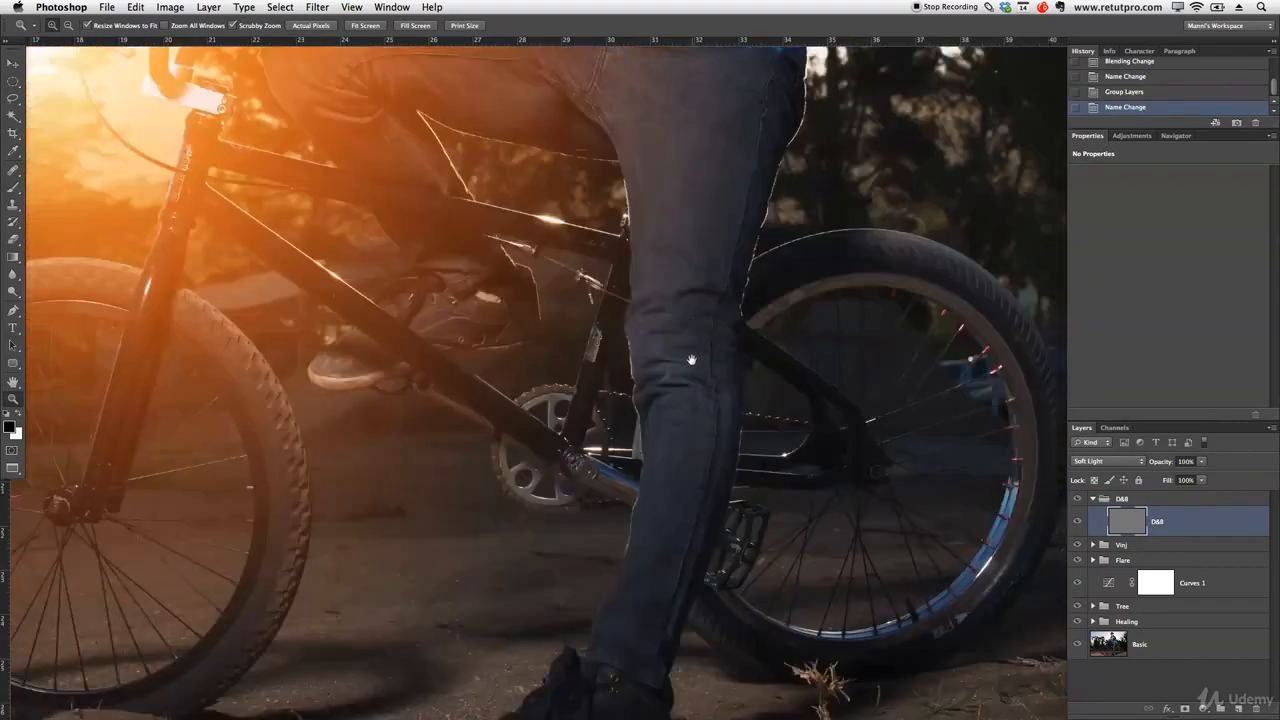
pyautogui.moveTo(691, 361); pyautogui.dragTo(690, 298)
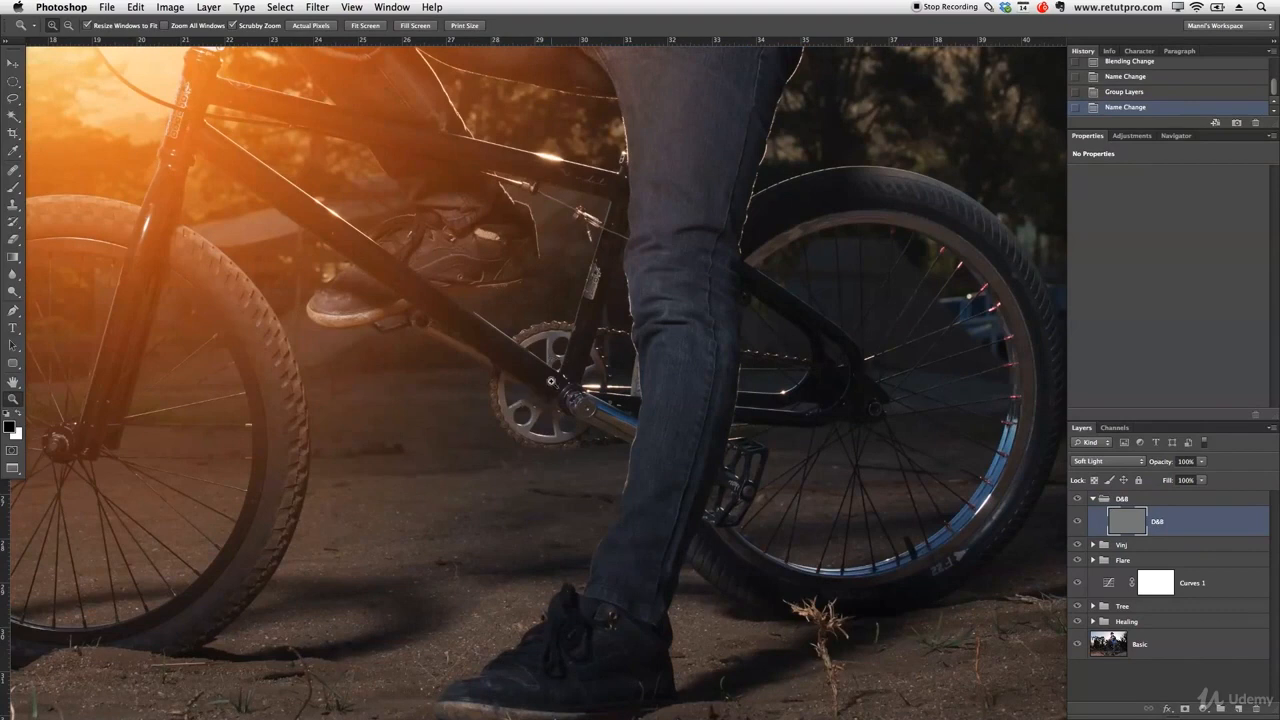
pyautogui.press('b')
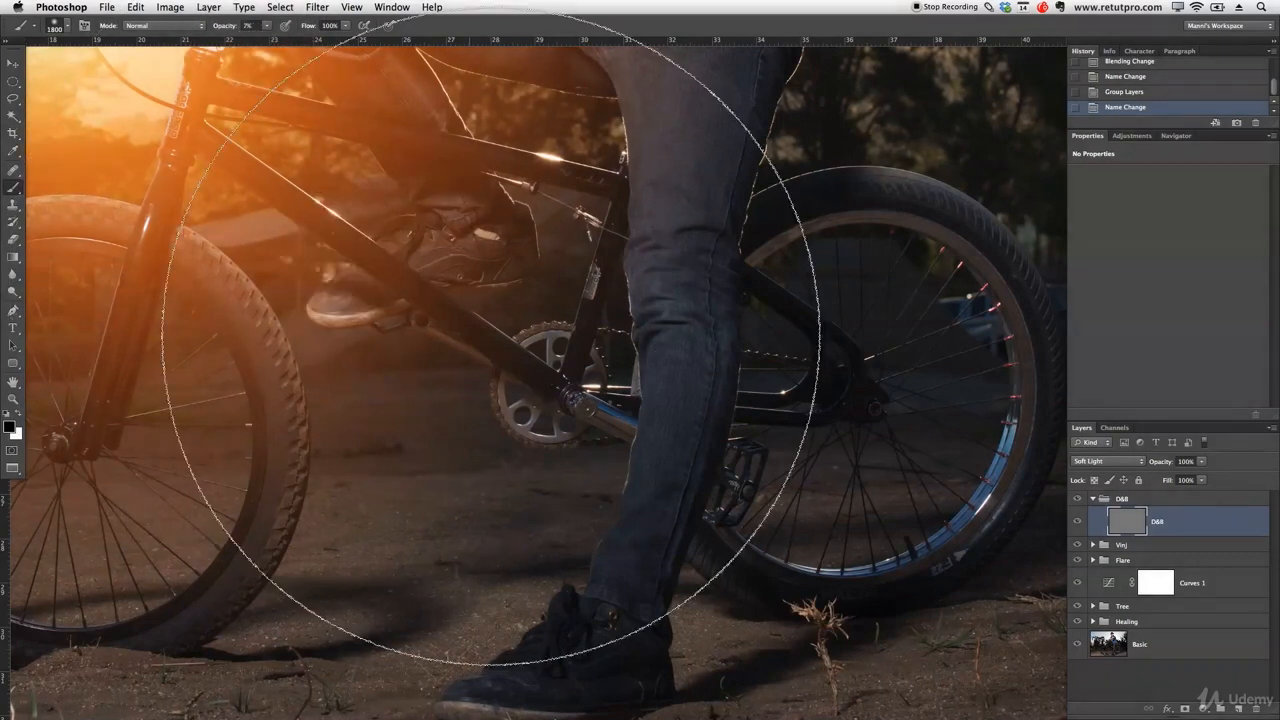
pyautogui.press('[')
pyautogui.press('[')
pyautogui.press('[')
pyautogui.press('[')
pyautogui.press('[')
pyautogui.press('[')
pyautogui.press('[')
pyautogui.press('[')
pyautogui.press('[')
pyautogui.press('[')
pyautogui.press('[')
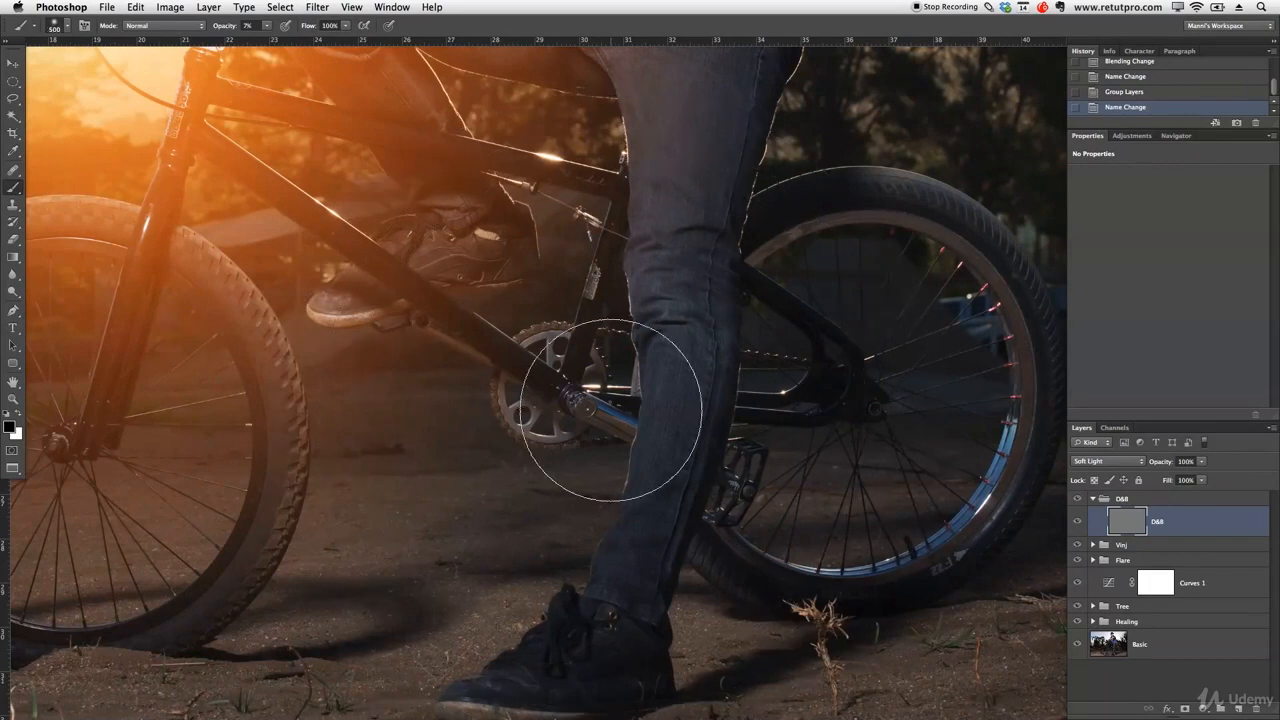
pyautogui.moveTo(612, 409)
pyautogui.mouseDown()
pyautogui.moveTo(633, 329)
pyautogui.moveTo(618, 620)
pyautogui.moveTo(649, 185)
pyautogui.moveTo(485, 275)
pyautogui.mouseUp()
pyautogui.moveTo(698, 362); pyautogui.dragTo(720, 285)
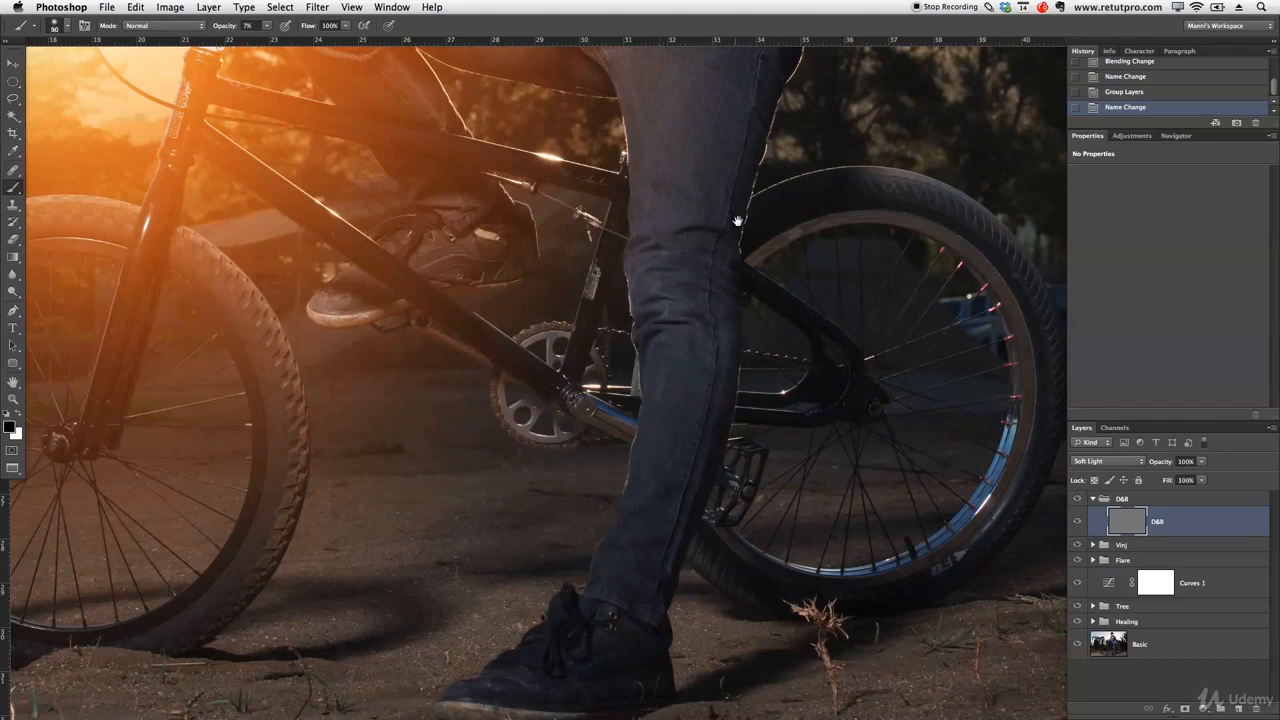
pyautogui.moveTo(745, 228); pyautogui.dragTo(660, 289)
pyautogui.moveTo(669, 106)
pyautogui.mouseDown()
pyautogui.moveTo(684, 93)
pyautogui.moveTo(643, 237)
pyautogui.moveTo(633, 380)
pyautogui.mouseUp()
pyautogui.moveTo(611, 503); pyautogui.dragTo(608, 512)
pyautogui.moveTo(618, 482); pyautogui.dragTo(583, 607)
pyautogui.moveTo(585, 601)
pyautogui.mouseDown()
pyautogui.moveTo(536, 711)
pyautogui.moveTo(542, 700)
pyautogui.mouseUp()
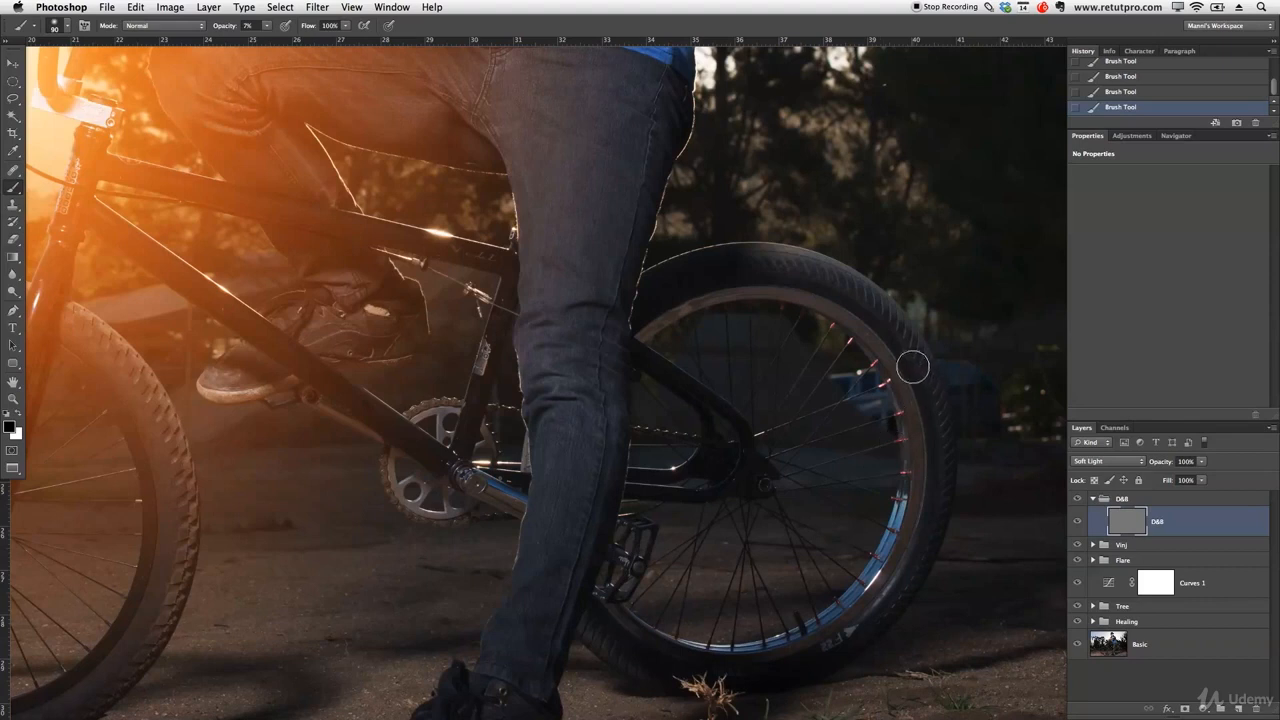
# Step: Darken the fold shadows on the T-shirt and raised leg with a black brush at 7% opacity, using sizes from 25 to 100 px
pyautogui.moveTo(866, 303); pyautogui.dragTo(826, 597)
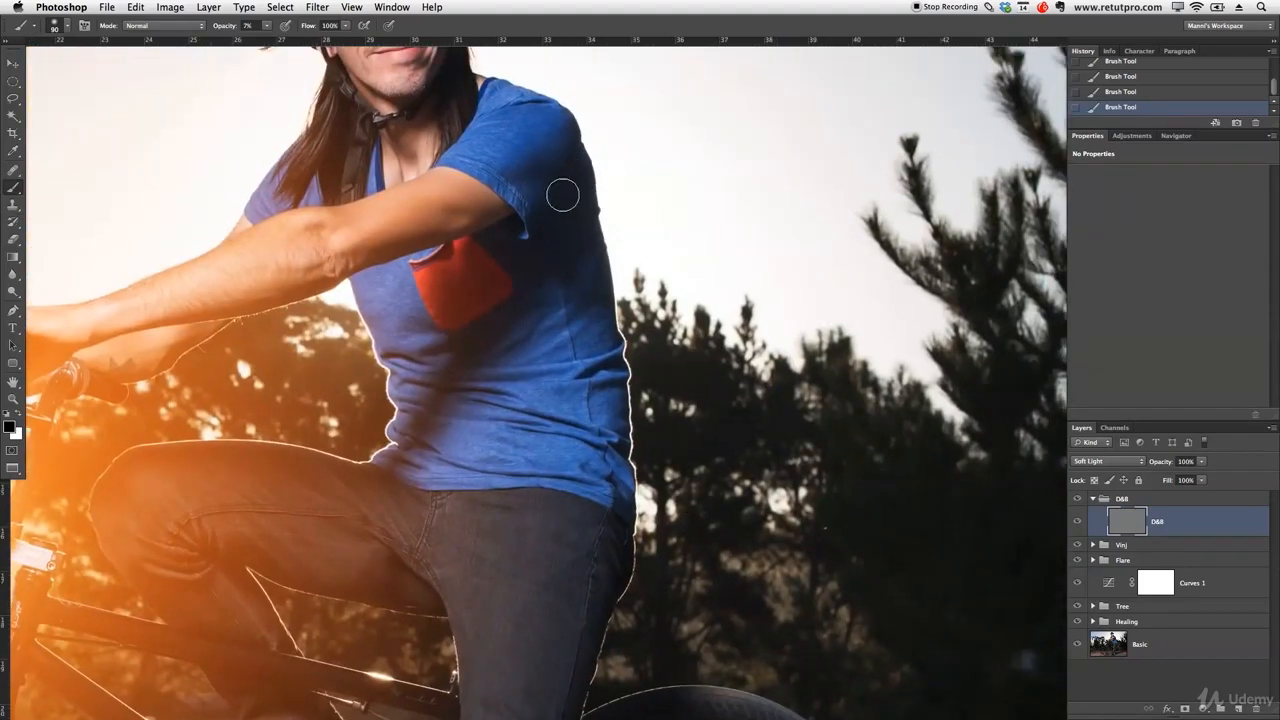
pyautogui.press(']')
pyautogui.press('[')
pyautogui.press('[')
pyautogui.press('[')
pyautogui.press('[')
pyautogui.press(']')
pyautogui.moveTo(262, 530); pyautogui.dragTo(282, 389)
pyautogui.press(']')
pyautogui.press(']')
pyautogui.press(']')
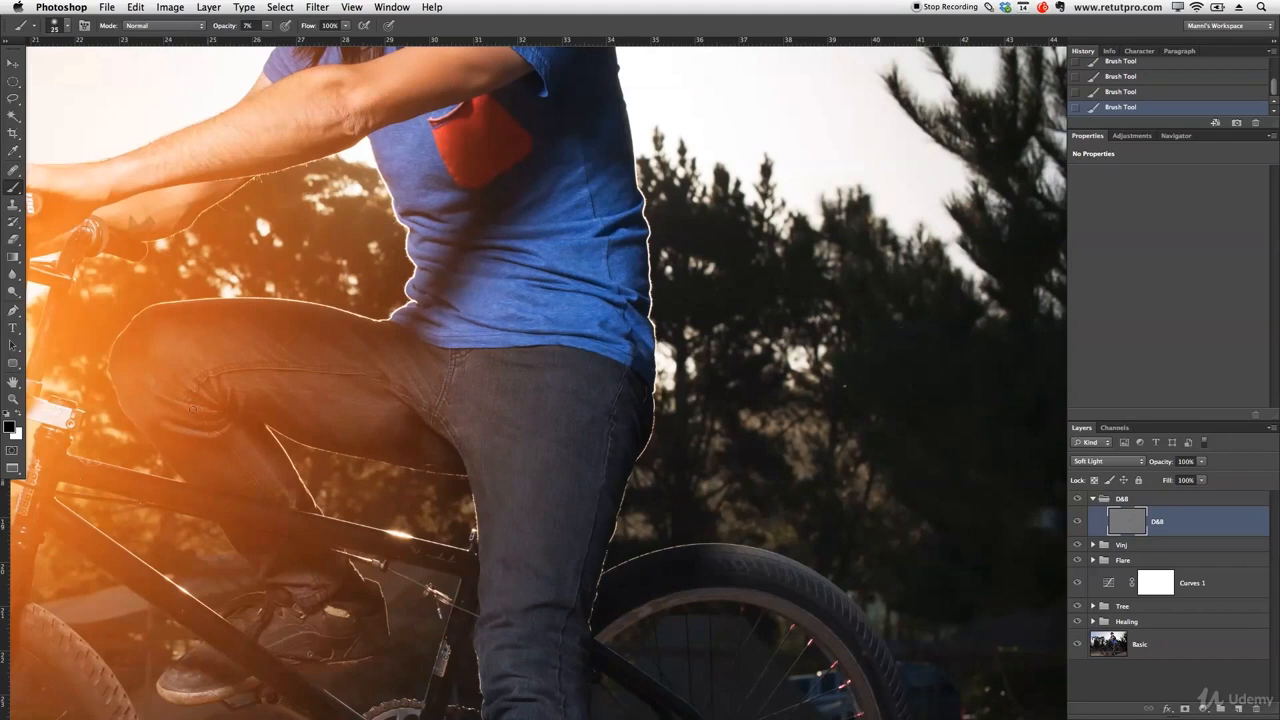
pyautogui.press(']')
pyautogui.press(']')
pyautogui.press(']')
pyautogui.press(']')
pyautogui.press(']')
pyautogui.press(']')
pyautogui.press(']')
pyautogui.moveTo(229, 400)
pyautogui.mouseDown()
pyautogui.moveTo(419, 385)
pyautogui.moveTo(417, 430)
pyautogui.mouseUp()
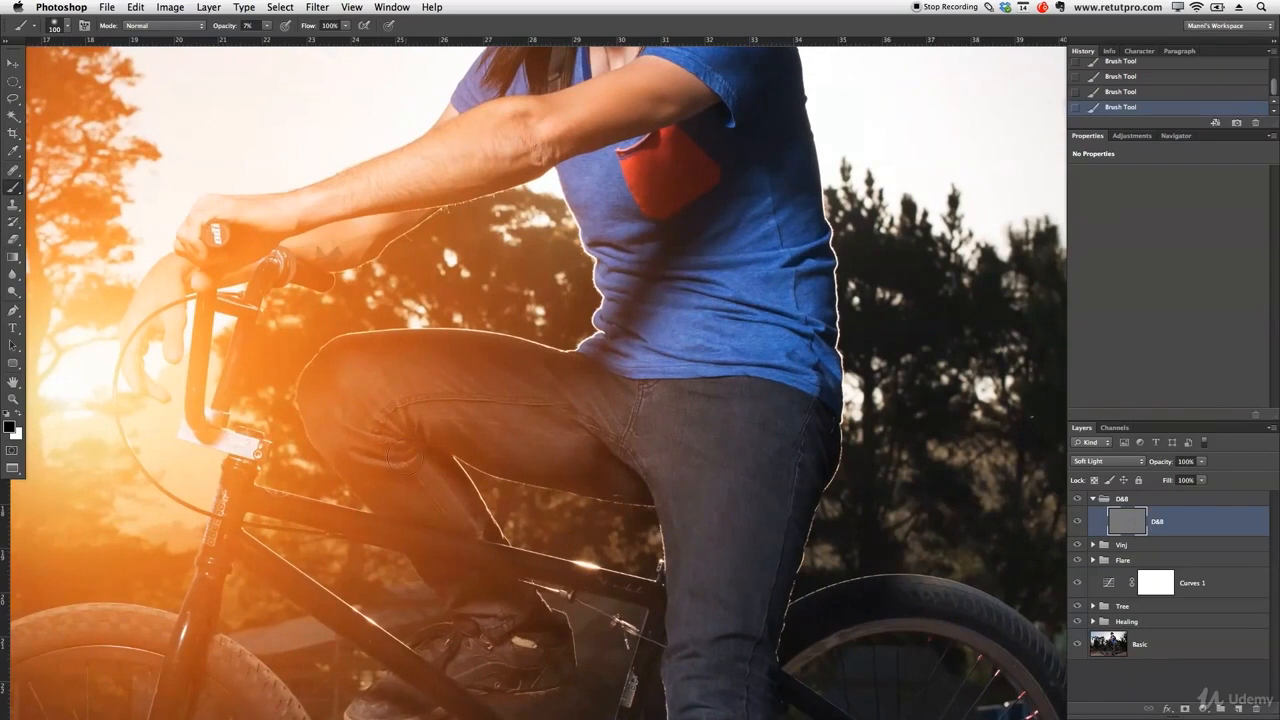
# Step: Burn the shadows on the rider's face and neck with a black brush of about 40 px at 7% opacity
pyautogui.press('[')
pyautogui.scroll(10, 749, 137)
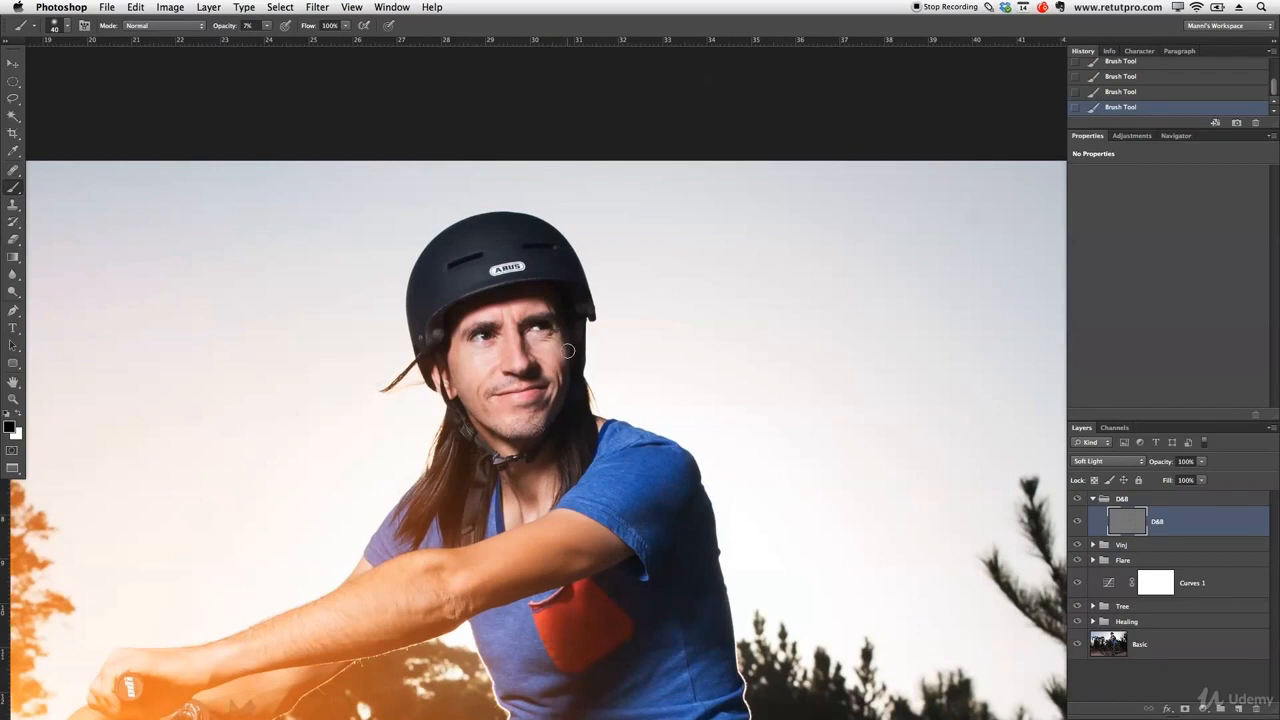
pyautogui.press(']')
pyautogui.press(']')
pyautogui.press(']')
pyautogui.press(']')
pyautogui.press(']')
pyautogui.press(']')
pyautogui.press(']')
pyautogui.press(']')
pyautogui.press('[')
pyautogui.press('[')
pyautogui.press('[')
pyautogui.press('[')
pyautogui.press(']')
pyautogui.press(']')
# Step: Switch the brush colour to white and dodge the small highlights on the rider's face at 7% opacity
pyautogui.press('x')
pyautogui.press(']')
pyautogui.press(']')
pyautogui.press(']')
pyautogui.press(']')
pyautogui.press(']')
pyautogui.press(']')
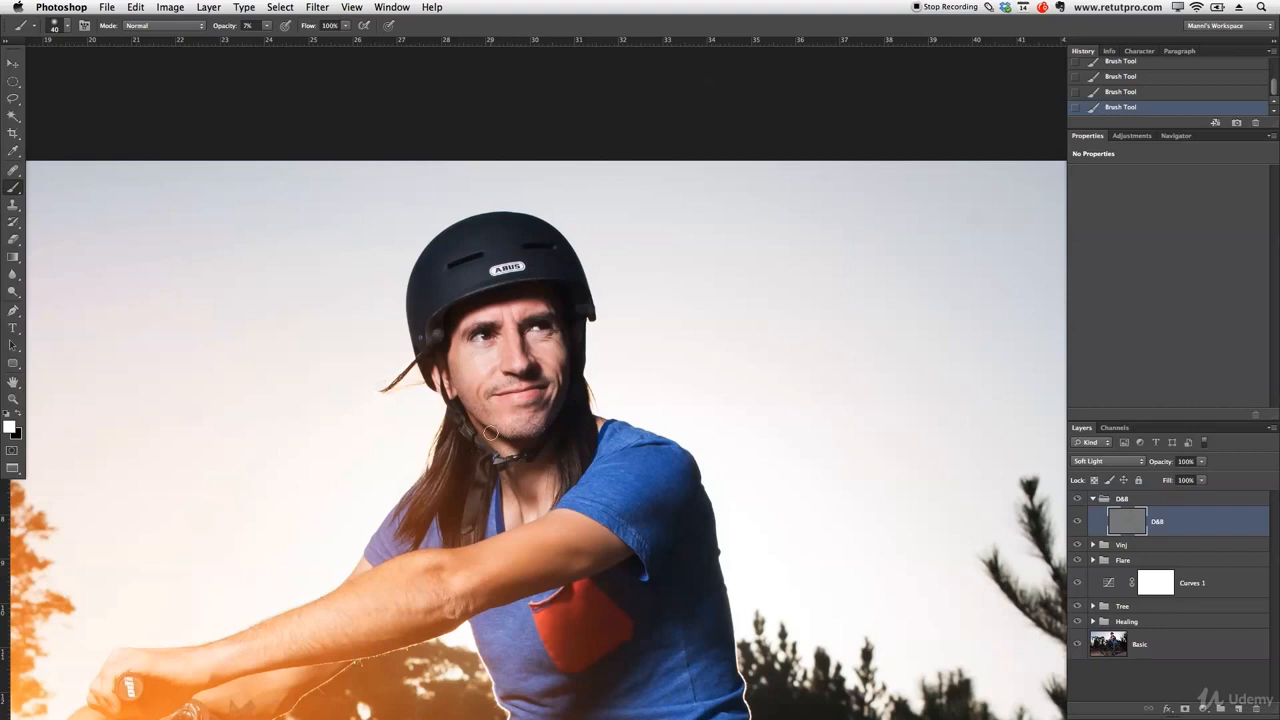
pyautogui.press('[')
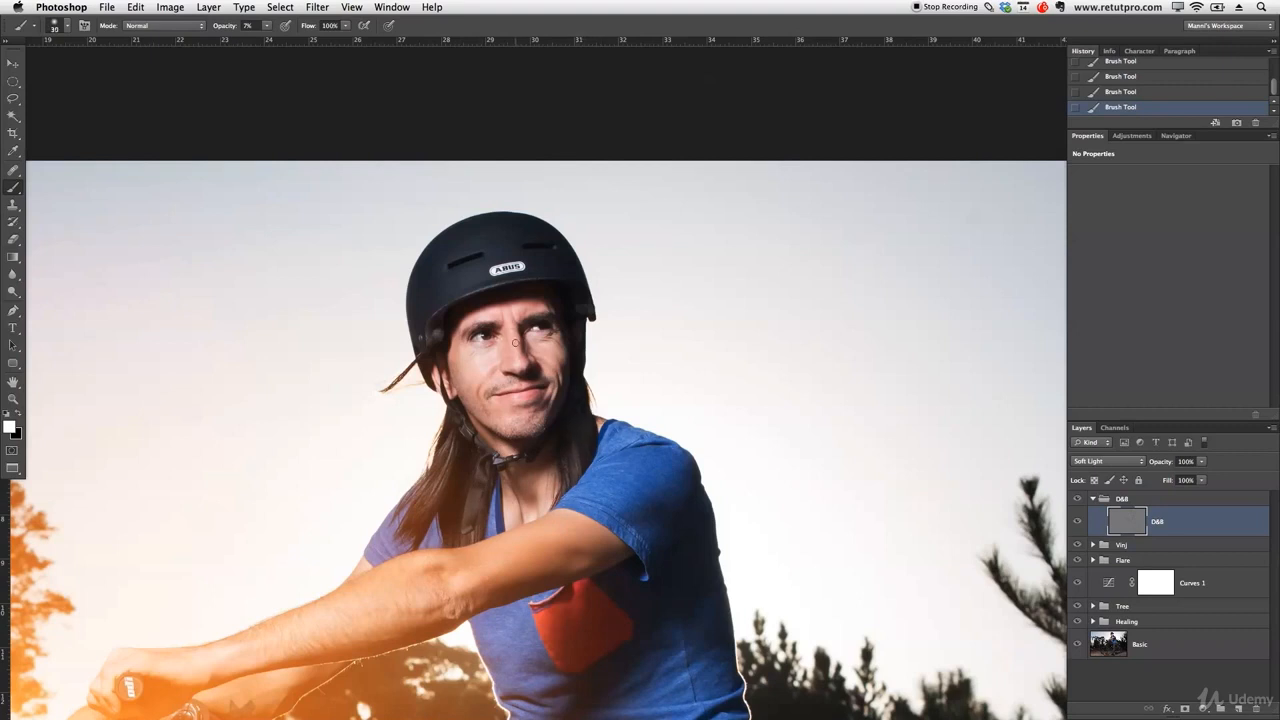
# Step: Brush broad white highlights over the rider's face at 175 px, and step back one brush stroke in the history
pyautogui.press(']')
pyautogui.press(']')
pyautogui.press(']')
pyautogui.press(']')
pyautogui.press(']')
pyautogui.press(']')
pyautogui.press(']')
pyautogui.press(']')
pyautogui.press(']')
pyautogui.press(']')
pyautogui.press(']')
pyautogui.press(']')
pyautogui.press(']')
pyautogui.press(']')
pyautogui.press(']')
pyautogui.press(']')
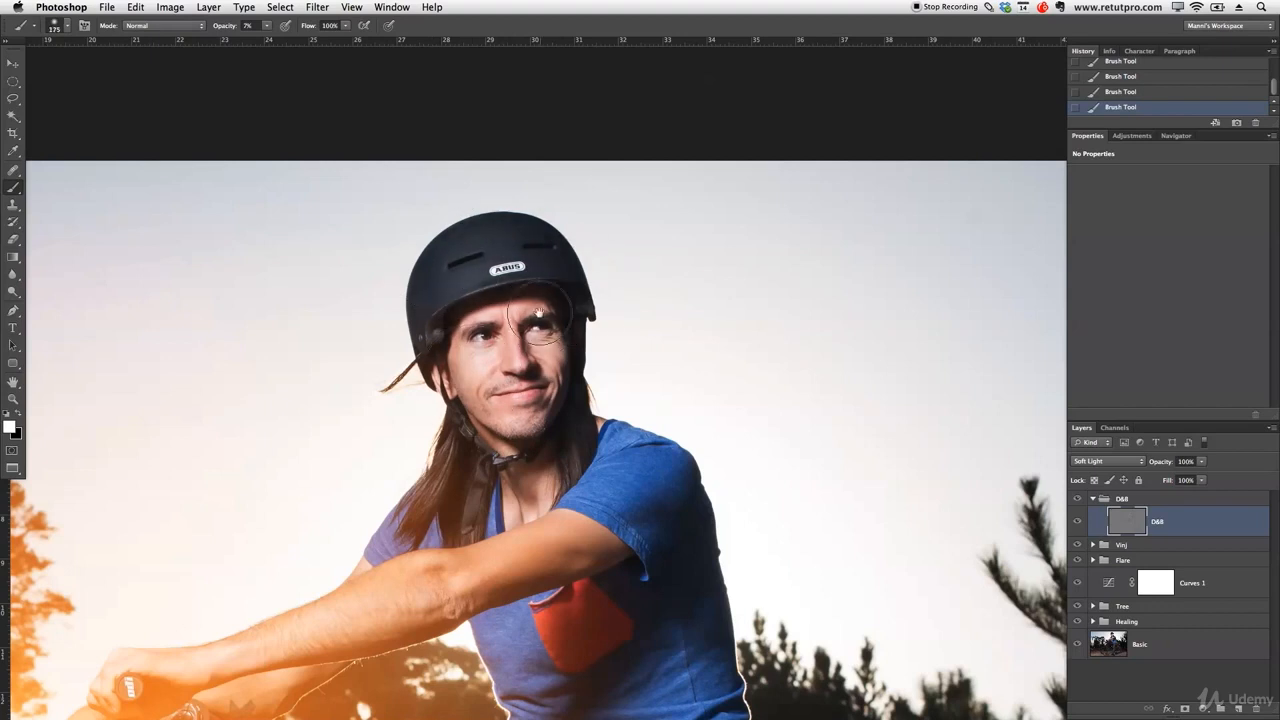
pyautogui.press('[')
pyautogui.press('[')
pyautogui.press('[')
pyautogui.scroll(-3, 500, 300)
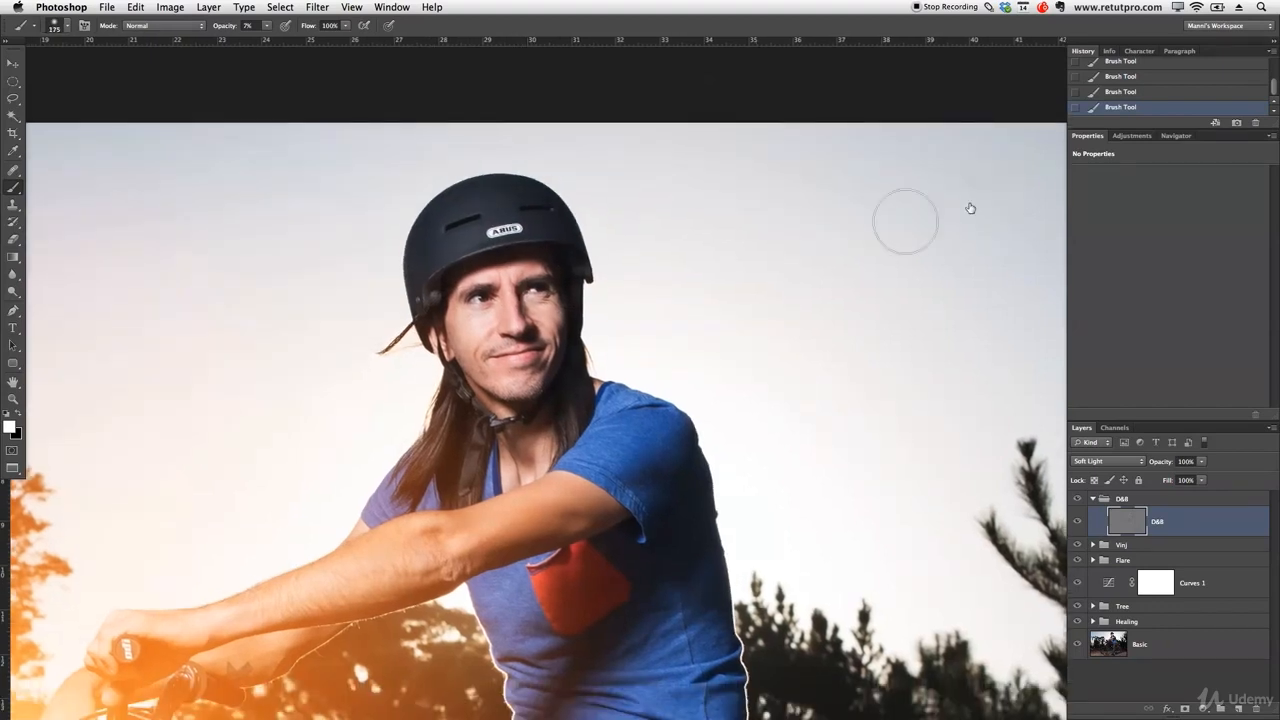
pyautogui.click(1122, 93)
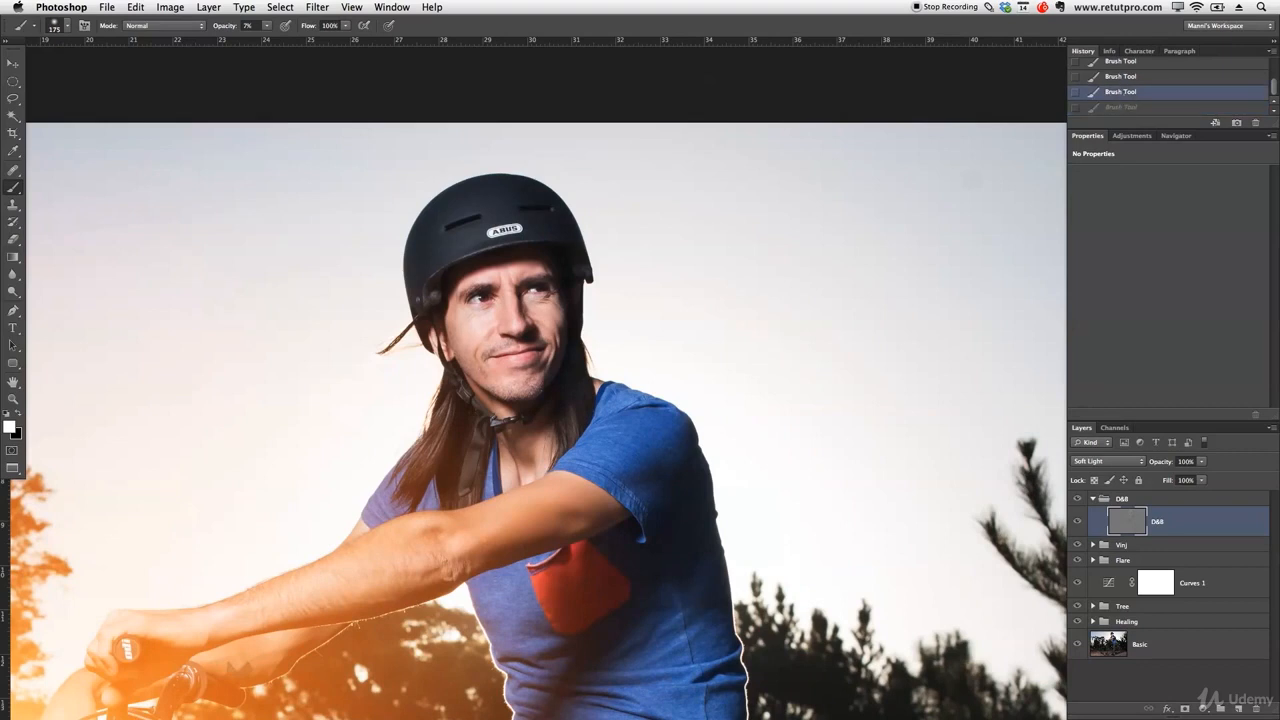
# Step: Lighten the side of the rider's face and cheek with a 60 px white brush at 7% opacity
pyautogui.press('[')
pyautogui.press('[')
pyautogui.press('[')
pyautogui.press('[')
pyautogui.press('[')
pyautogui.press('[')
pyautogui.press('[')
pyautogui.moveTo(434, 361); pyautogui.dragTo(445, 358)
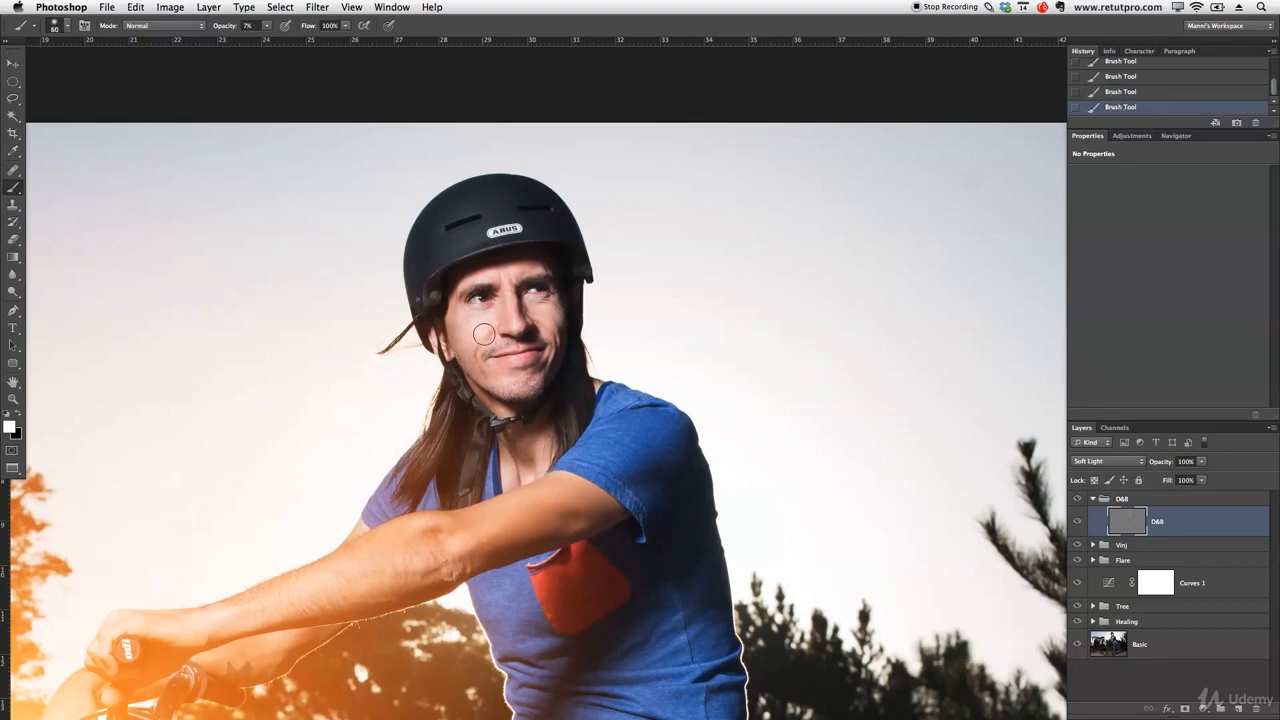
pyautogui.press('[')
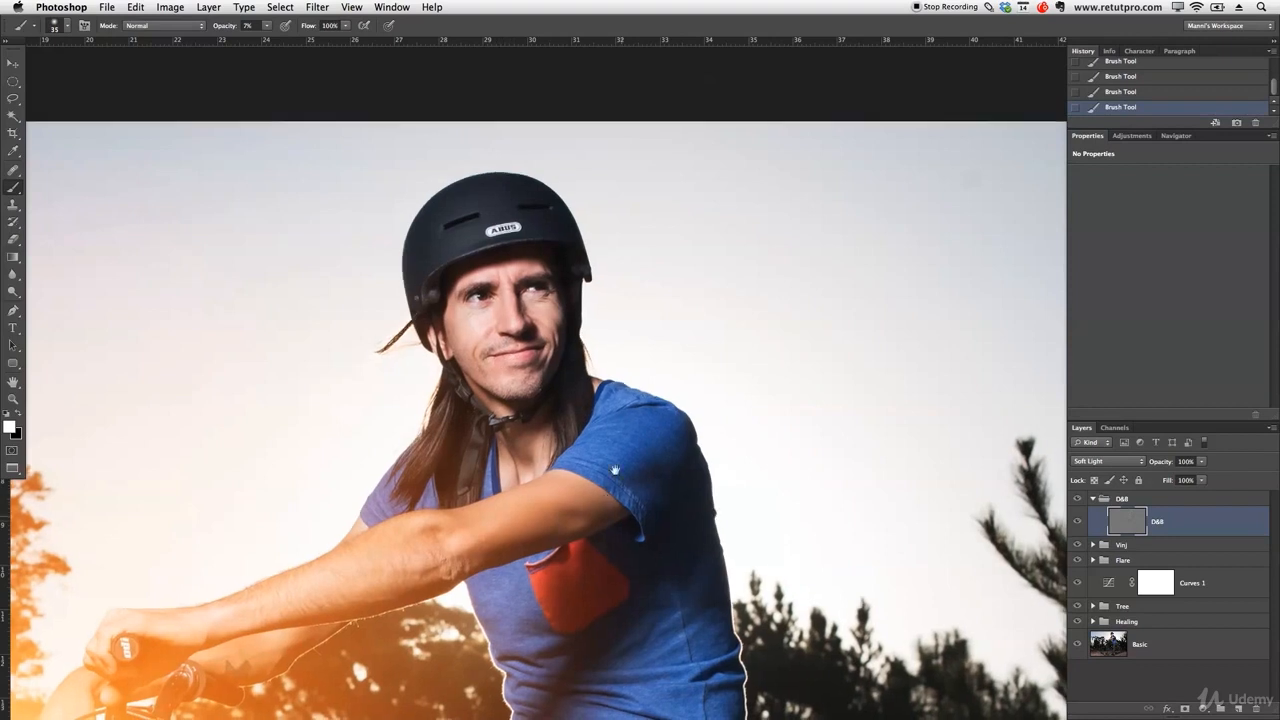
# Step: Dodge the highlights of the blue T-shirt's folds with a white brush at 7% opacity, starting at 25 px
pyautogui.scroll(-6, 530, 300)
pyautogui.press('[')
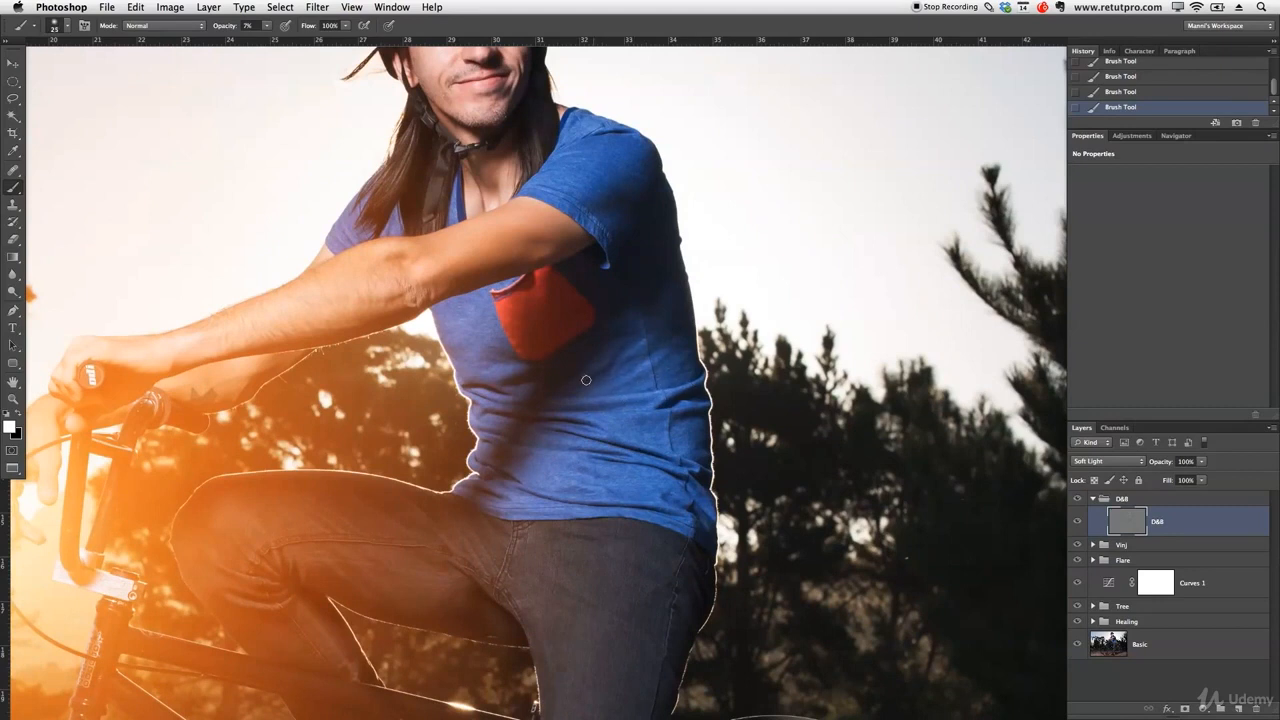
pyautogui.press(']')
pyautogui.press(']')
pyautogui.press(']')
pyautogui.press(']')
pyautogui.press(']')
pyautogui.press(']')
pyautogui.press(']')
pyautogui.press(']')
pyautogui.press(']')
pyautogui.press(']')
pyautogui.press(']')
# Step: Lighten the raised leg's jeans with a white brush at 7% opacity, reducing its size from 800 to 175 px
pyautogui.moveTo(467, 538); pyautogui.dragTo(487, 355)
pyautogui.press(']')
pyautogui.press(']')
pyautogui.press(']')
pyautogui.press(']')
pyautogui.press(']')
pyautogui.press(']')
pyautogui.press('[')
pyautogui.press('[')
pyautogui.press('[')
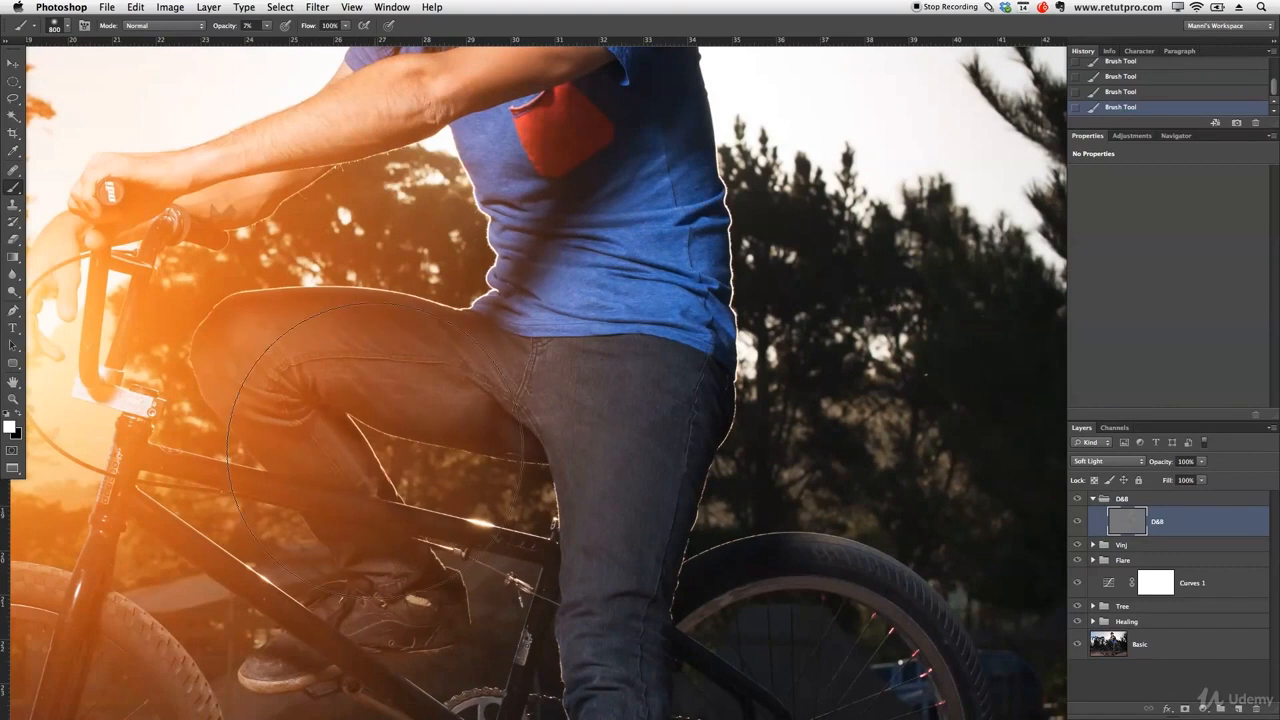
pyautogui.press('[')
pyautogui.press('[')
pyautogui.press('[')
pyautogui.press('[')
pyautogui.press('[')
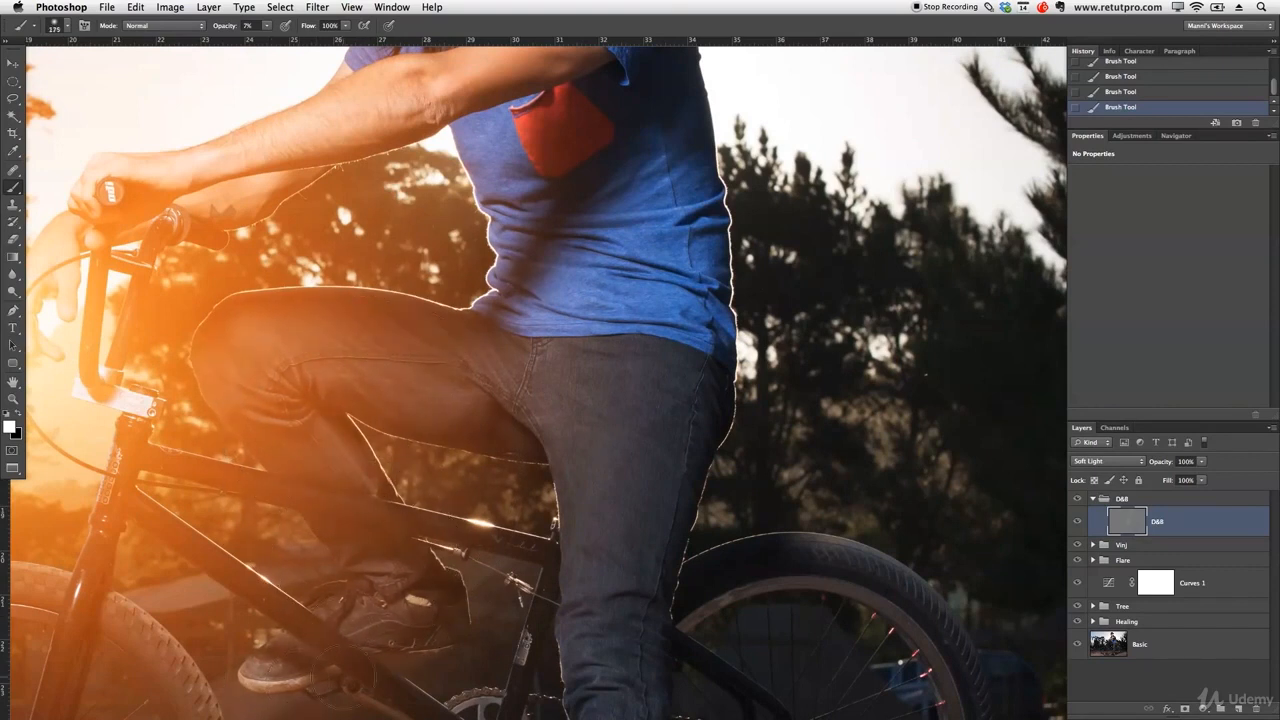
# Step: Lighten the standing leg's jeans with a white brush at 7% opacity, reducing the brush to 125 px
pyautogui.press(']')
pyautogui.press(']')
pyautogui.moveTo(612, 635); pyautogui.dragTo(610, 270)
pyautogui.press('[')
pyautogui.press('[')
pyautogui.press('[')
pyautogui.press('[')
pyautogui.press('[')
pyautogui.press('[')
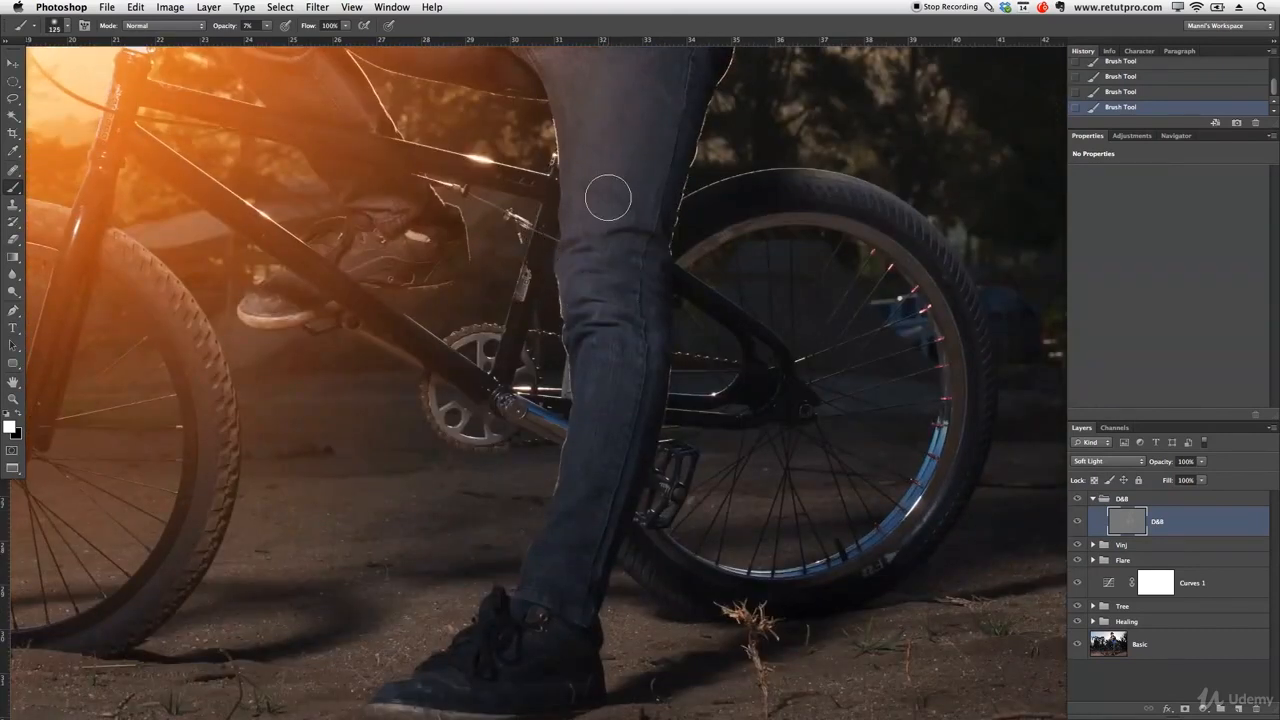
# Step: Darken the shadows on the standing leg's lower part and shoe with an enlarged black brush at 7% opacity
pyautogui.press('x')
pyautogui.press(']')
pyautogui.press(']')
pyautogui.press(']')
pyautogui.press(']')
pyautogui.press(']')
pyautogui.moveTo(536, 603); pyautogui.dragTo(488, 597)
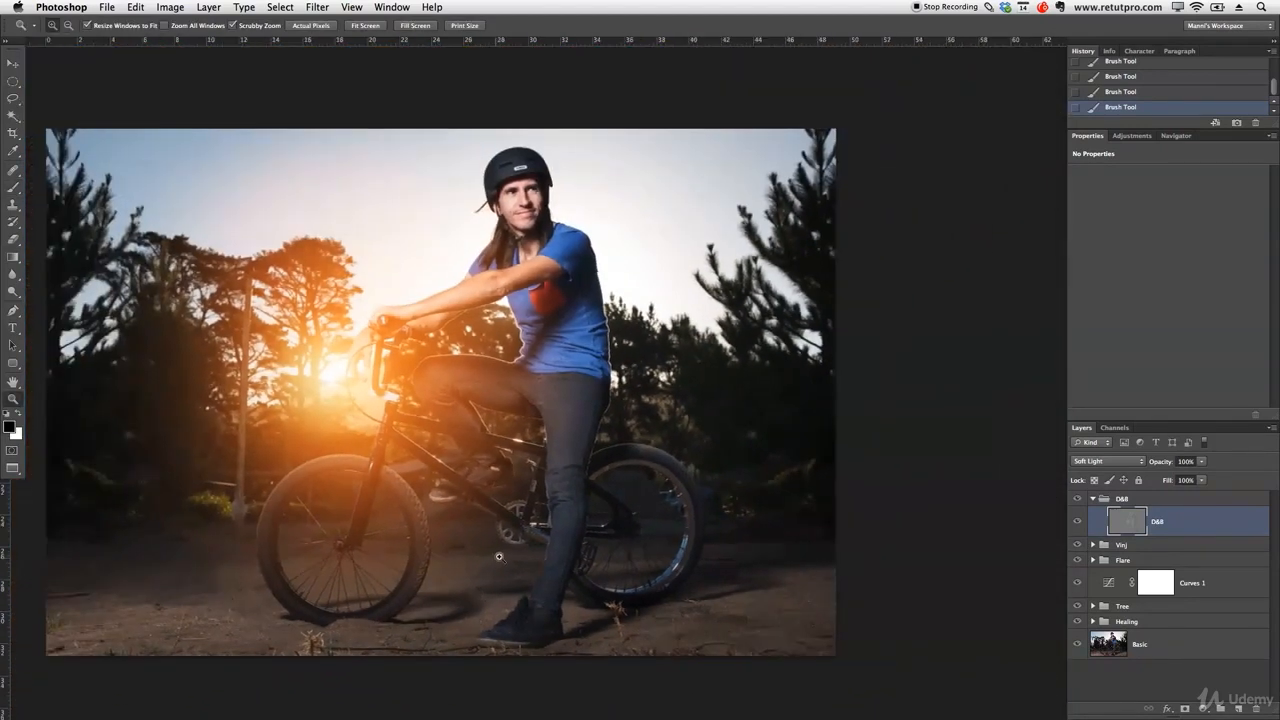
# Step: Brighten the sun glow and broad areas around the bike with a 1400 px white brush at 3% opacity
pyautogui.moveTo(480, 597); pyautogui.dragTo(498, 595)
pyautogui.press(']')
pyautogui.press(']')
pyautogui.press(']')
pyautogui.press(']')
pyautogui.press(']')
pyautogui.press(']')
pyautogui.press(']')
pyautogui.press(']')
pyautogui.press(']')
pyautogui.press(']')
pyautogui.press('x')
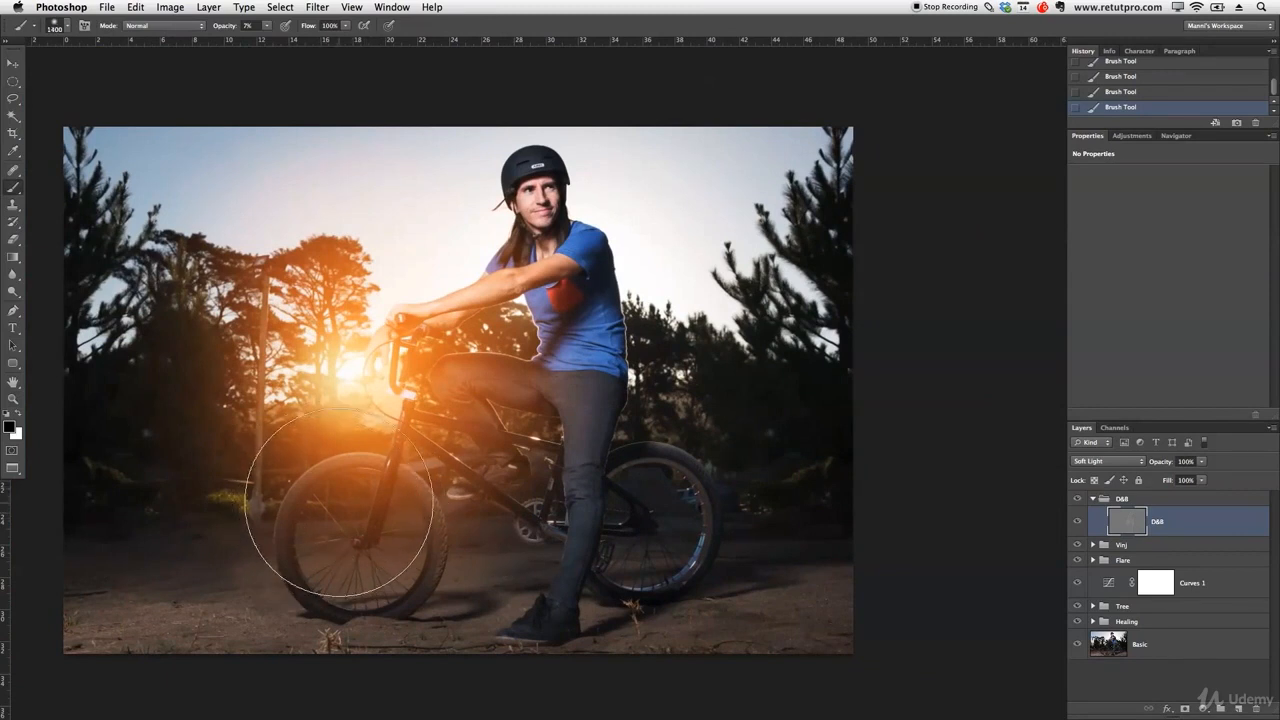
pyautogui.press(']')
pyautogui.click(227, 30)
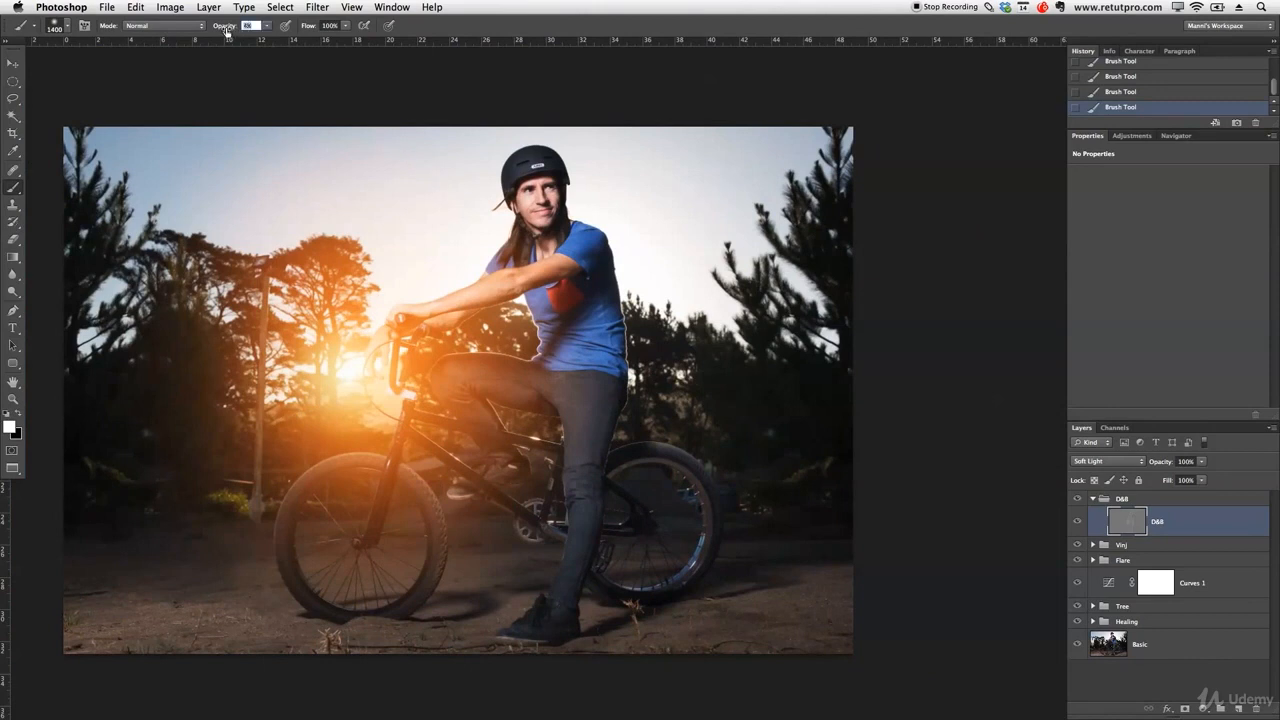
pyautogui.write('3')
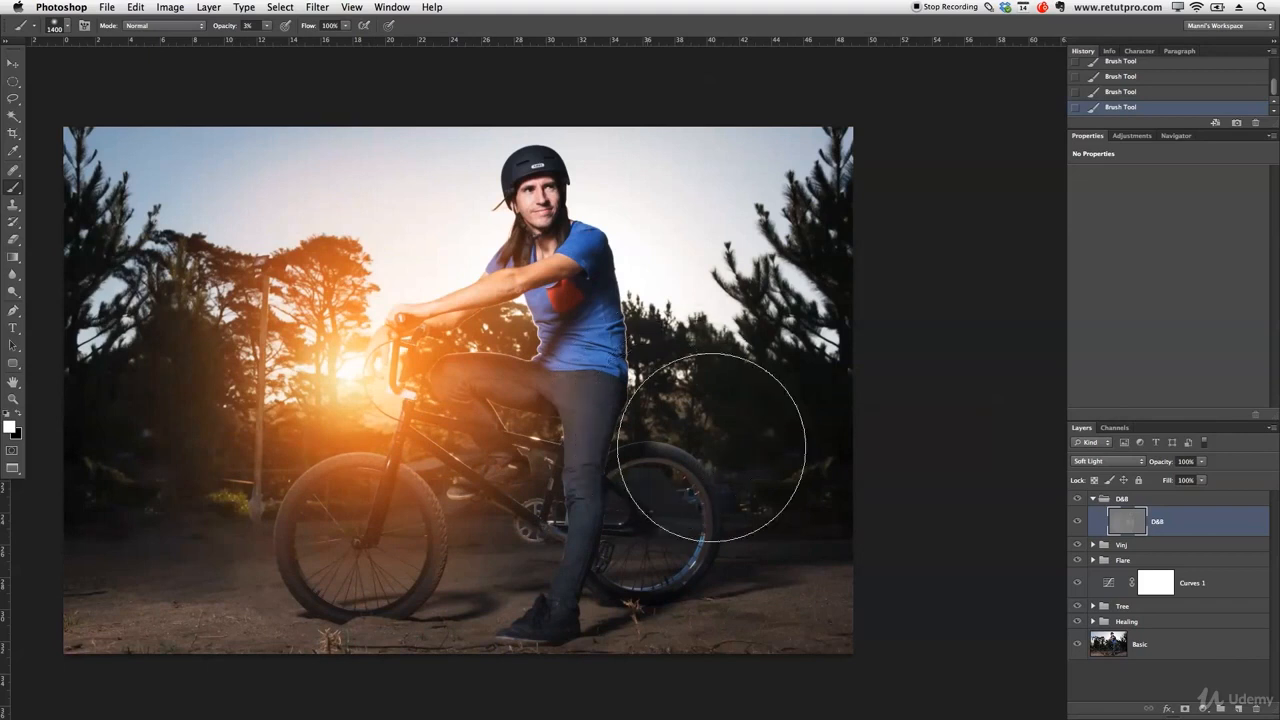
pyautogui.press('[')
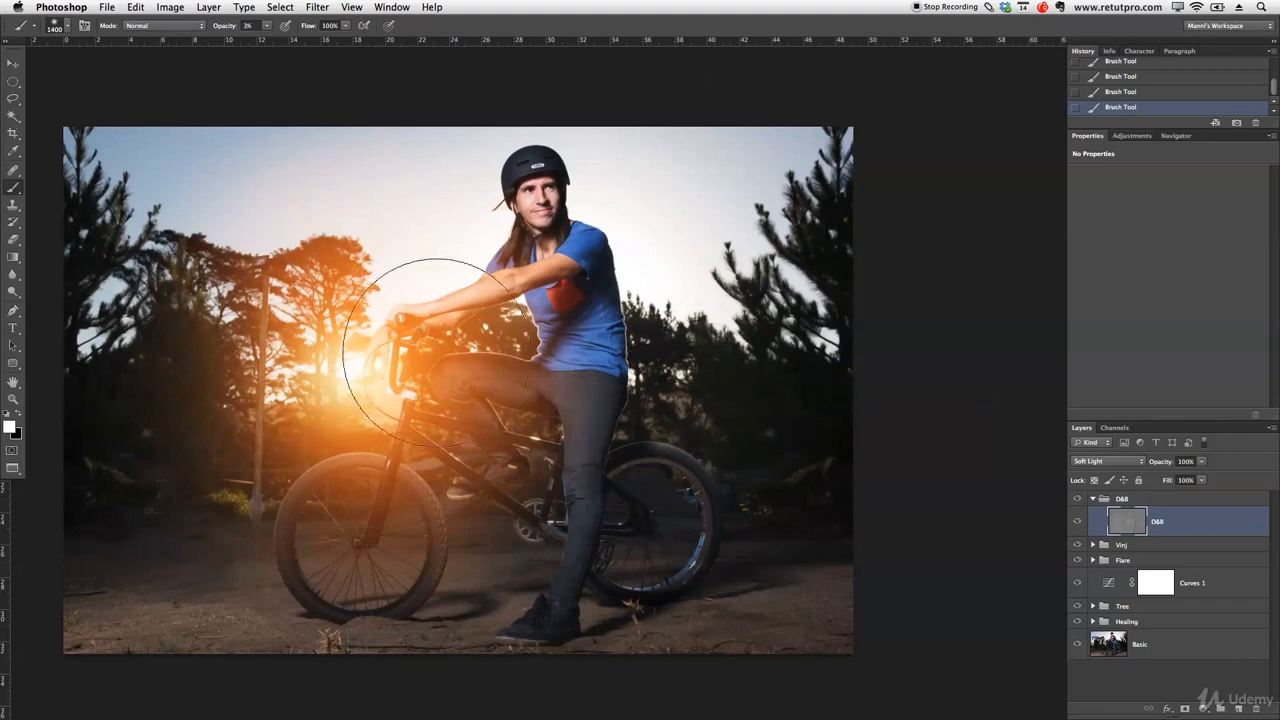
# Step: Darken the sky and outer edges with a black brush at 3% opacity, enlarging it from 1200 to 1500 px before reducing it for smaller areas
pyautogui.press('x')
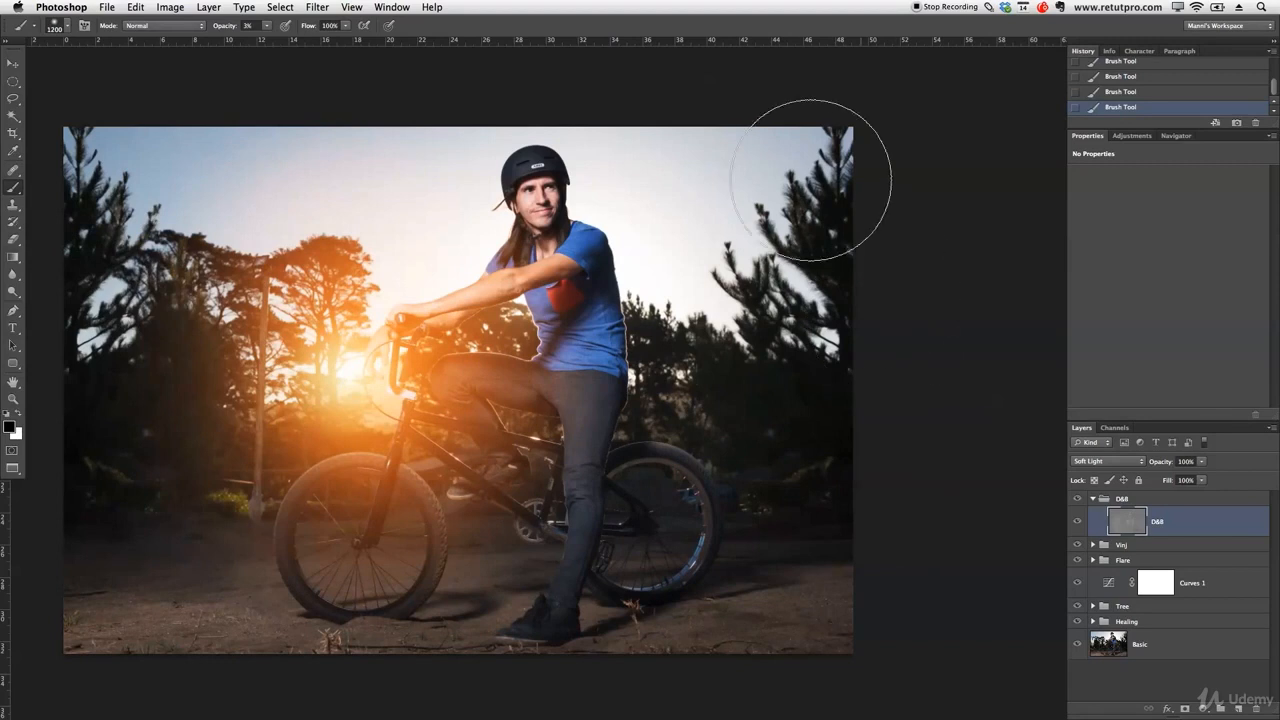
pyautogui.press(']')
pyautogui.press(']')
pyautogui.press(']')
pyautogui.press('[')
pyautogui.press('[')
pyautogui.press('[')
pyautogui.press('[')
pyautogui.press('[')
pyautogui.press('[')
pyautogui.press('[')
pyautogui.press('[')
pyautogui.press('[')
pyautogui.press('[')
pyautogui.press('[')
pyautogui.press('[')
pyautogui.press('[')
pyautogui.press('[')
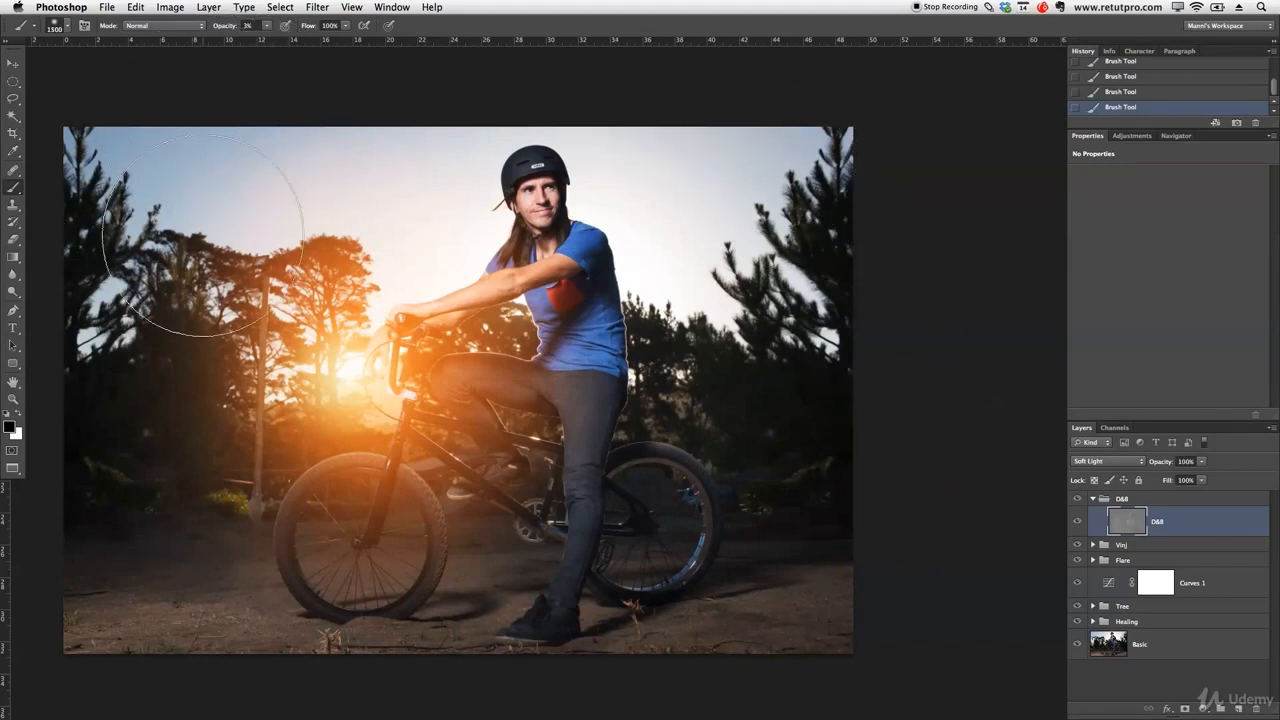
pyautogui.press('[')
pyautogui.press('[')
pyautogui.press('[')
pyautogui.press('[')
pyautogui.press('[')
pyautogui.press('[')
pyautogui.press('[')
pyautogui.press('[')
pyautogui.press('[')
pyautogui.press('[')
pyautogui.press('[')
pyautogui.press('[')
pyautogui.press('[')
pyautogui.press(']')
pyautogui.press(']')
pyautogui.press(']')
# Step: Toggle the dodge-and-burn layer's visibility repeatedly to compare the photo with and without it
pyautogui.click(1078, 525)
pyautogui.click(1079, 525)
pyautogui.click(1079, 525)
pyautogui.click(1079, 525)
pyautogui.click(1079, 525)
pyautogui.click(1079, 525)
# Step: Burn the fold shadows around the standing leg's knee with a 20 to 30 px black brush at 7% opacity
pyautogui.press('super+space')
pyautogui.moveTo(585, 479); pyautogui.dragTo(677, 478)
pyautogui.press('[')
pyautogui.press('[')
pyautogui.press('[')
pyautogui.press('[')
pyautogui.press('[')
pyautogui.press('[')
pyautogui.press('[')
pyautogui.press('[')
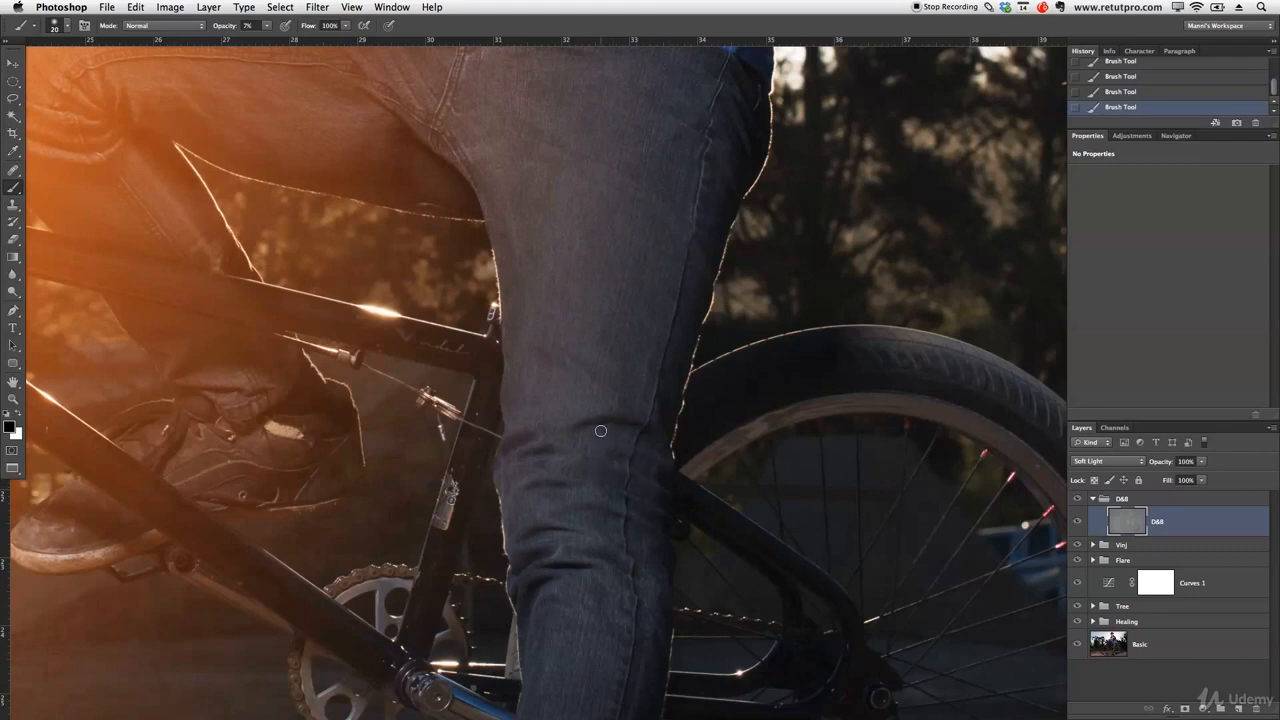
pyautogui.press(']')
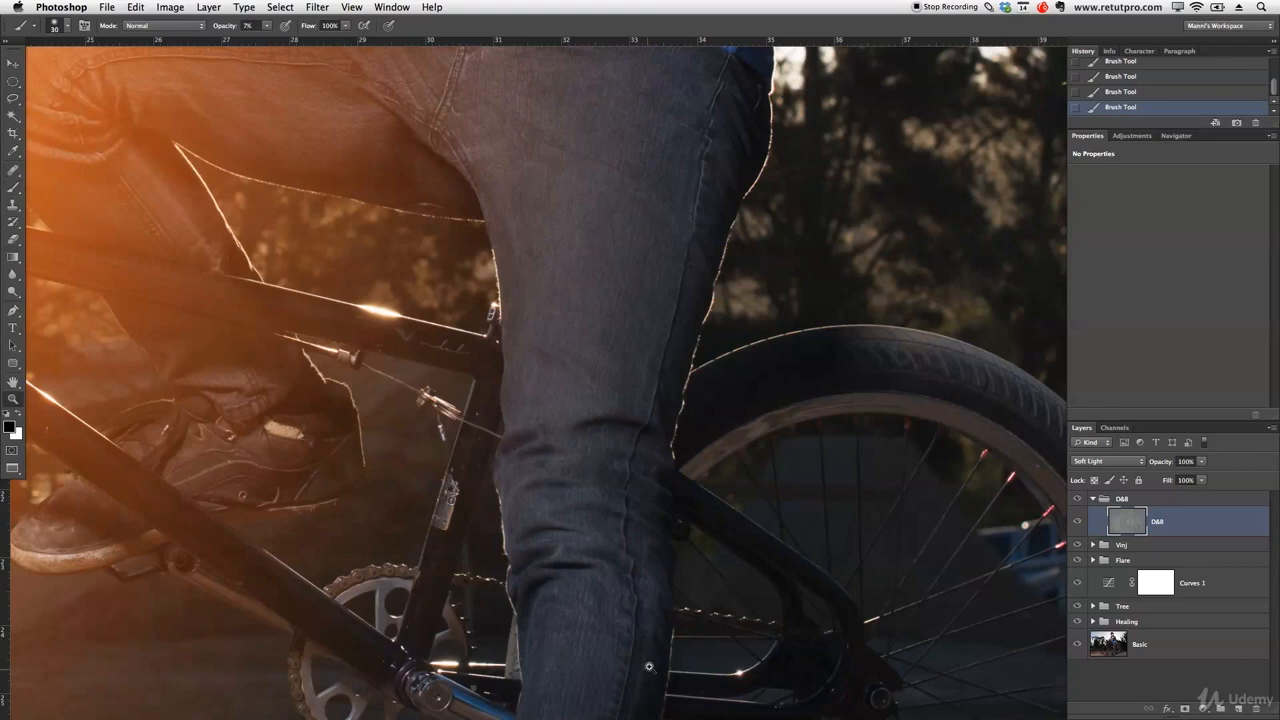
# Step: Darken the shaded side of the standing leg's jeans with a black brush at 7% opacity, enlarged to 90 px
pyautogui.moveTo(648, 667); pyautogui.dragTo(648, 606)
pyautogui.moveTo(683, 561); pyautogui.dragTo(639, 583)
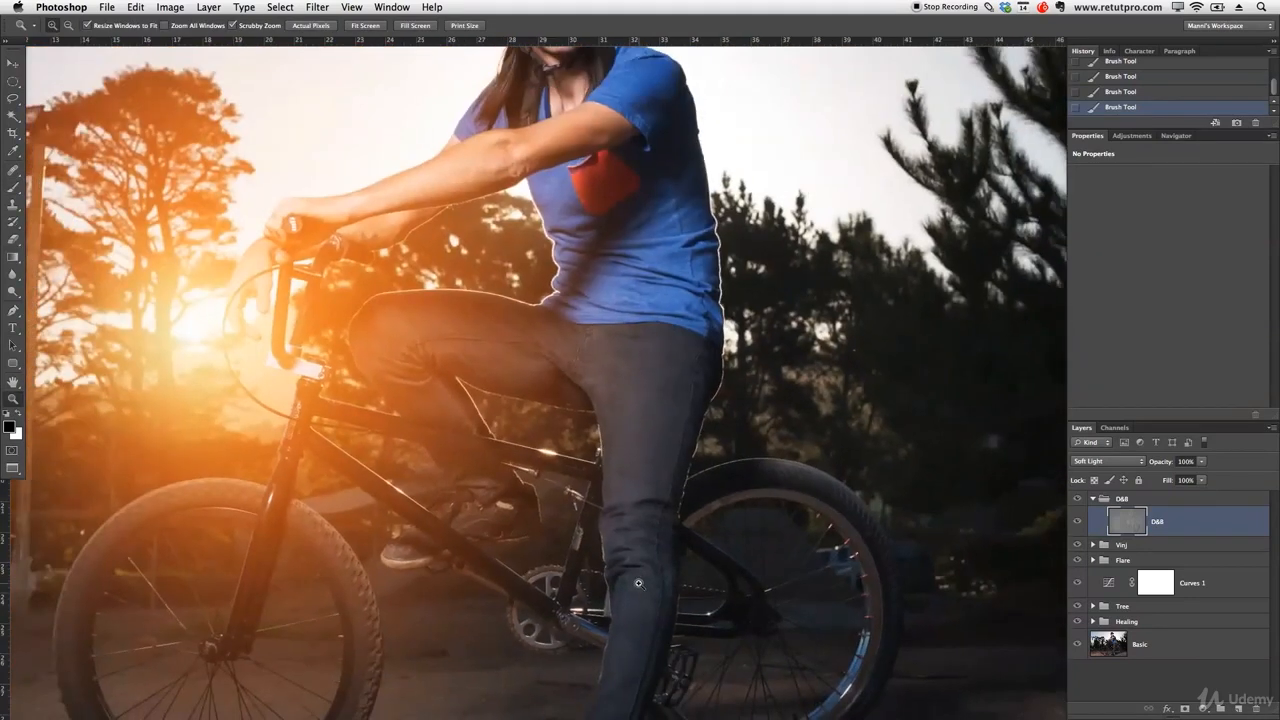
pyautogui.press('b')
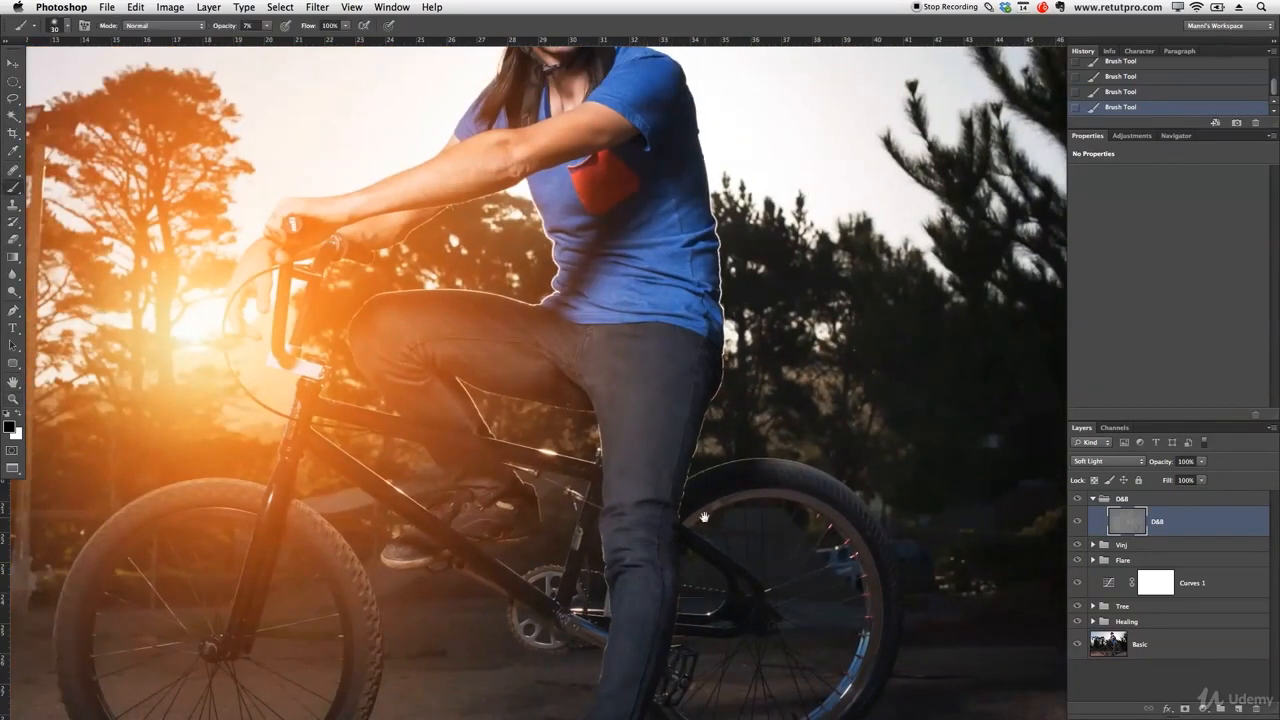
pyautogui.moveTo(704, 517); pyautogui.dragTo(707, 438)
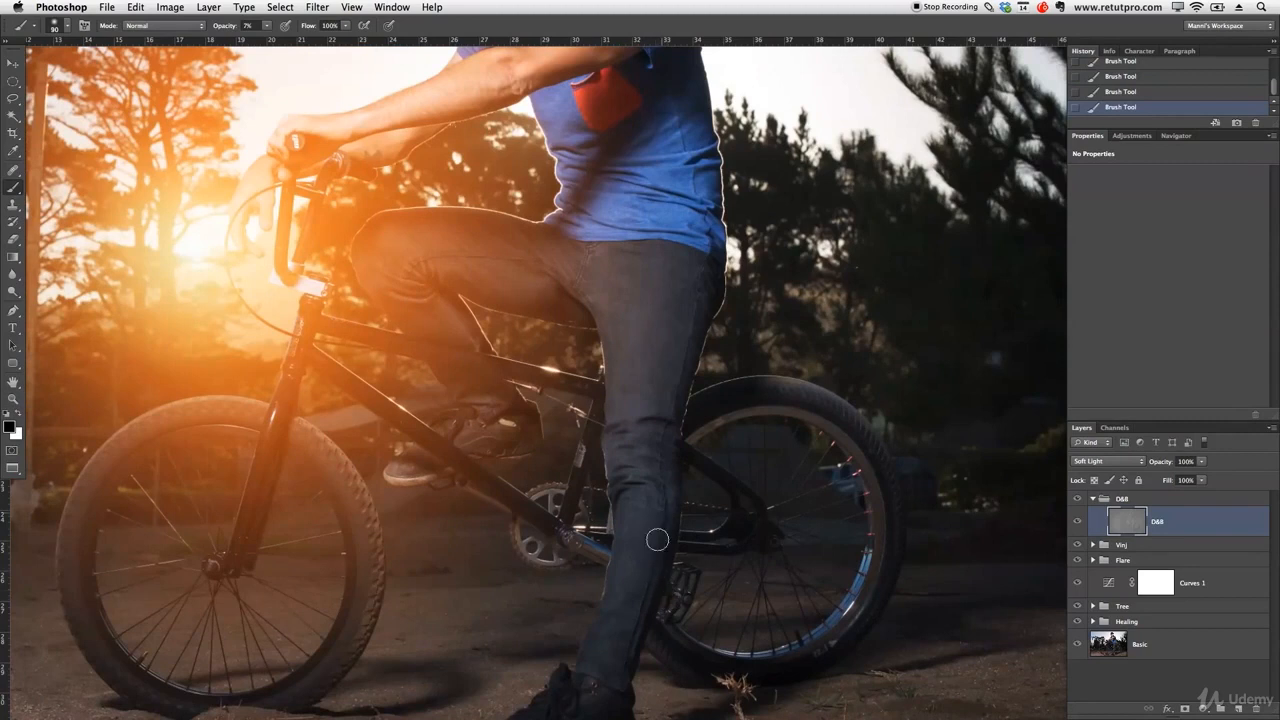
pyautogui.press(']')
pyautogui.press(']')
pyautogui.press(']')
pyautogui.press(']')
pyautogui.press(']')
pyautogui.moveTo(672, 636); pyautogui.dragTo(647, 641)
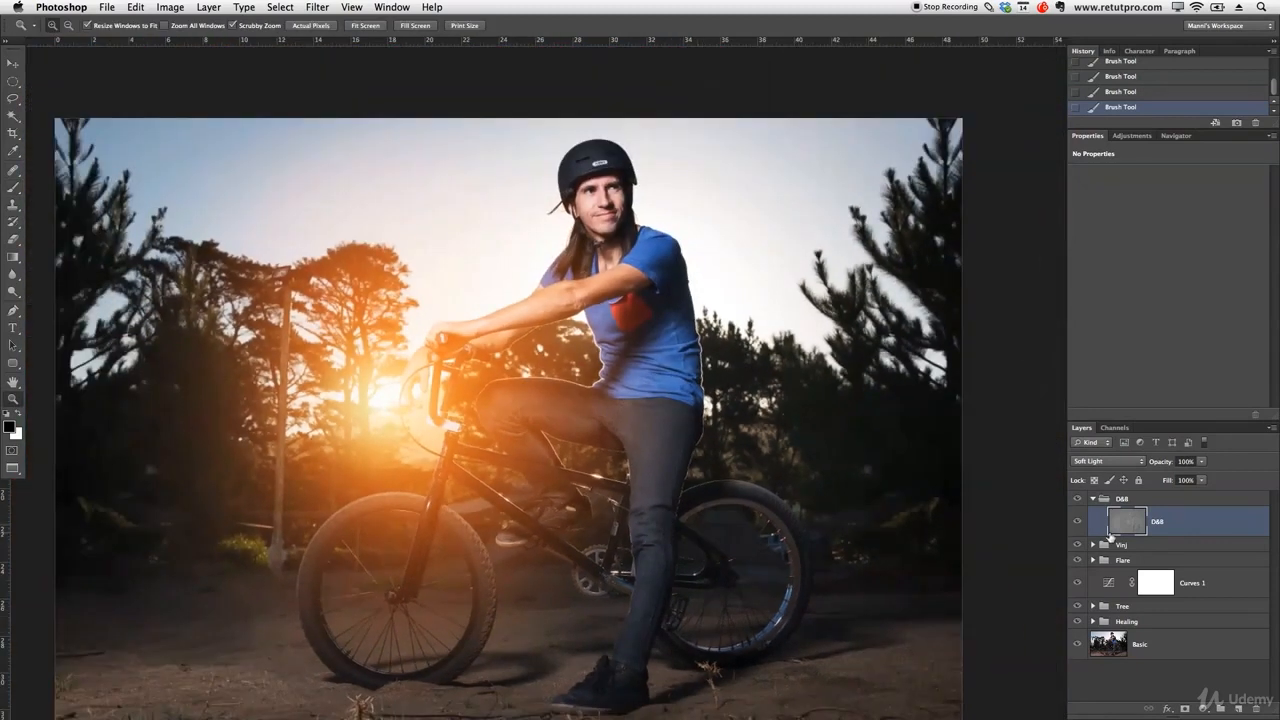
# Step: Reduce the dodge-and-burn layer's opacity to 85%, comparing the photo with the layer hidden and shown
pyautogui.click(1077, 522)
pyautogui.click(1077, 522)
pyautogui.moveTo(1168, 465); pyautogui.dragTo(1160, 466)
pyautogui.click(1078, 522)
pyautogui.click(1078, 522)
pyautogui.click(1078, 522)
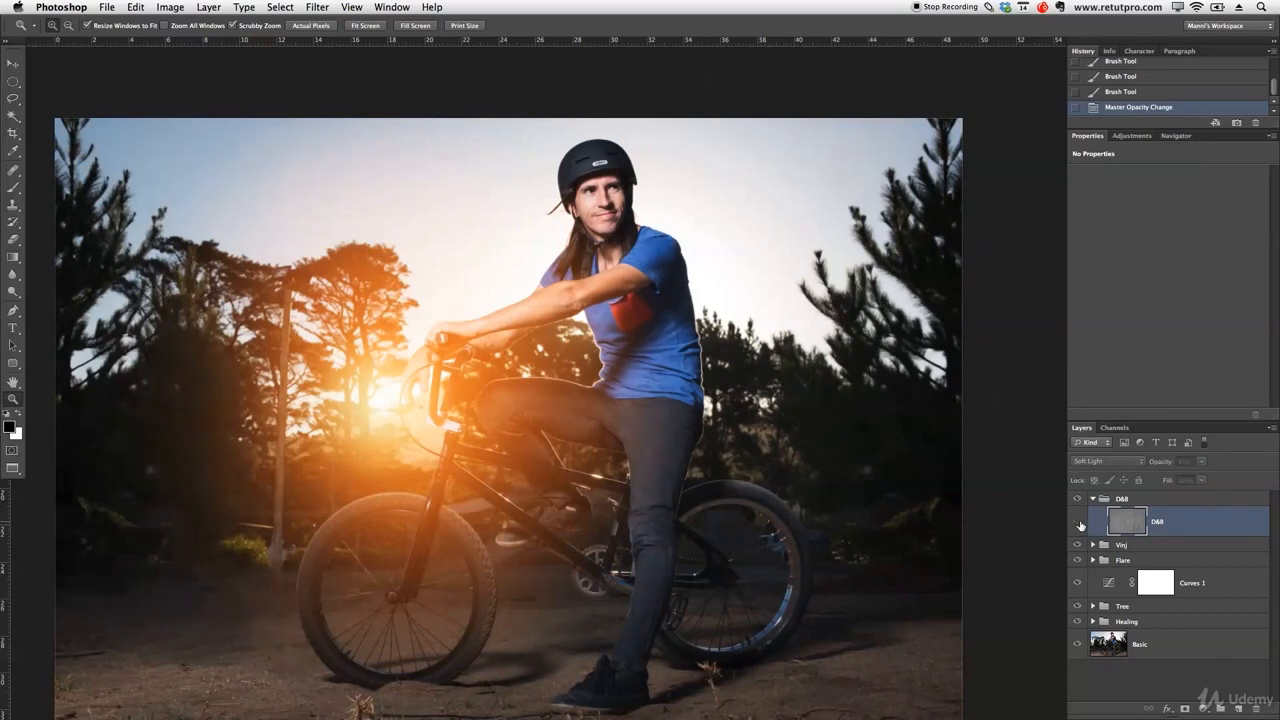
pyautogui.moveTo(863, 445); pyautogui.dragTo(822, 447)
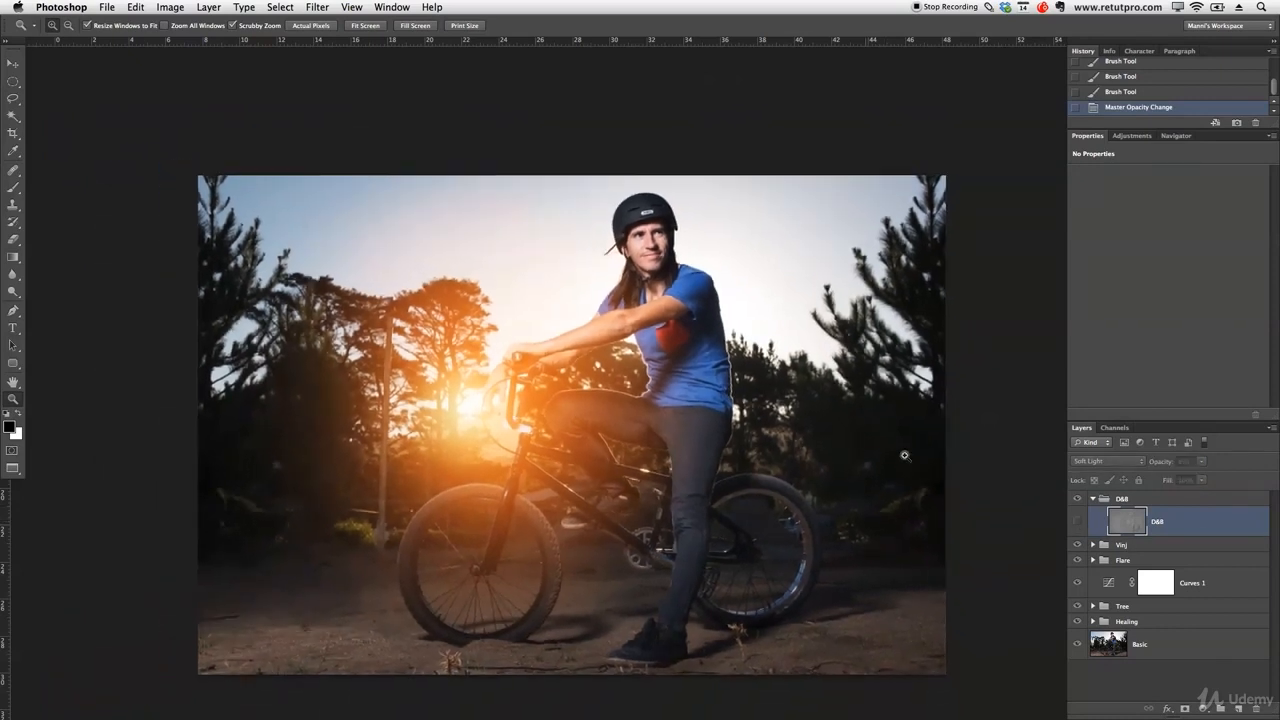
pyautogui.click(1078, 522)
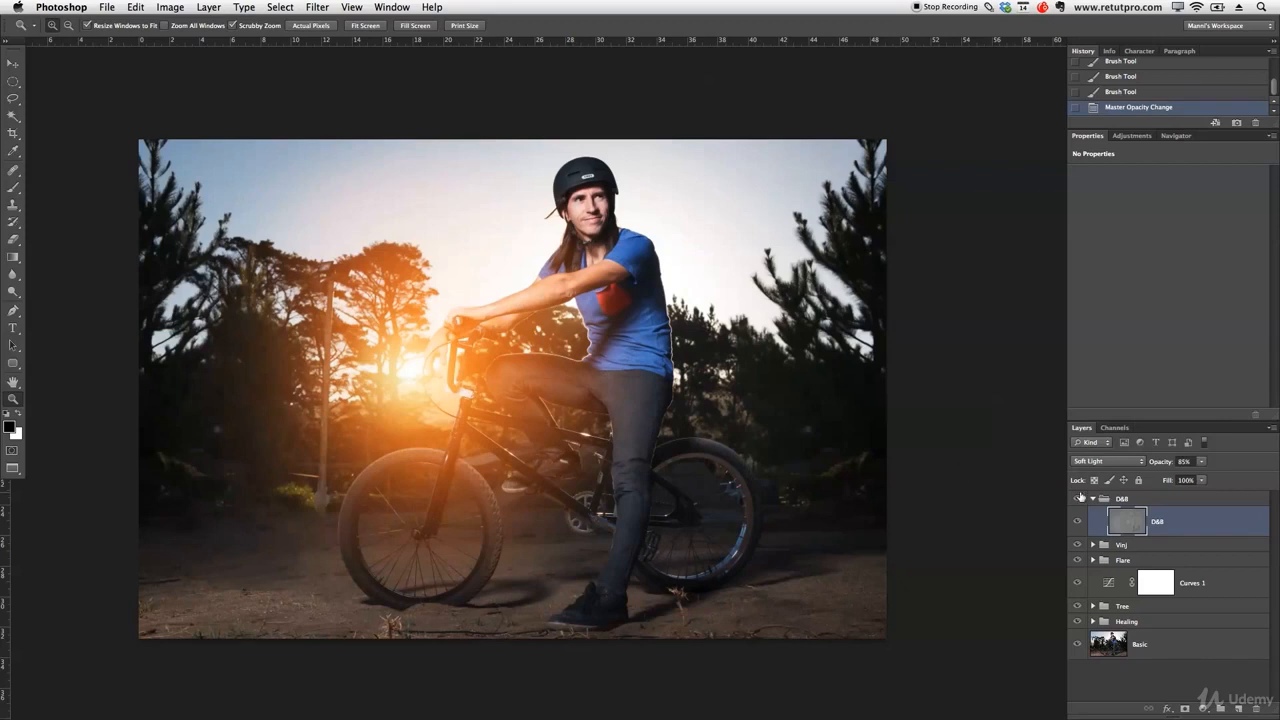
# Step: Collapse the dodge-and-burn group and add an orange Solid Color fill layer (#e08e00) above it
pyautogui.click(1093, 499)
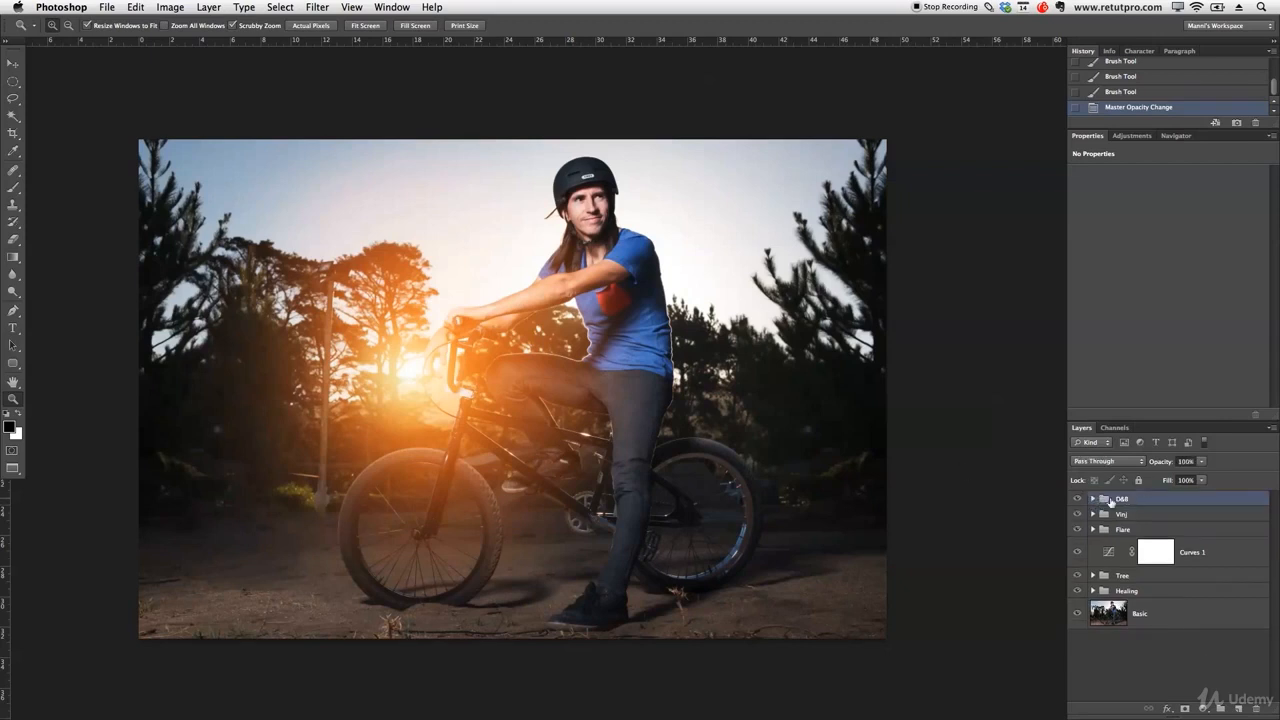
pyautogui.click(1207, 710)
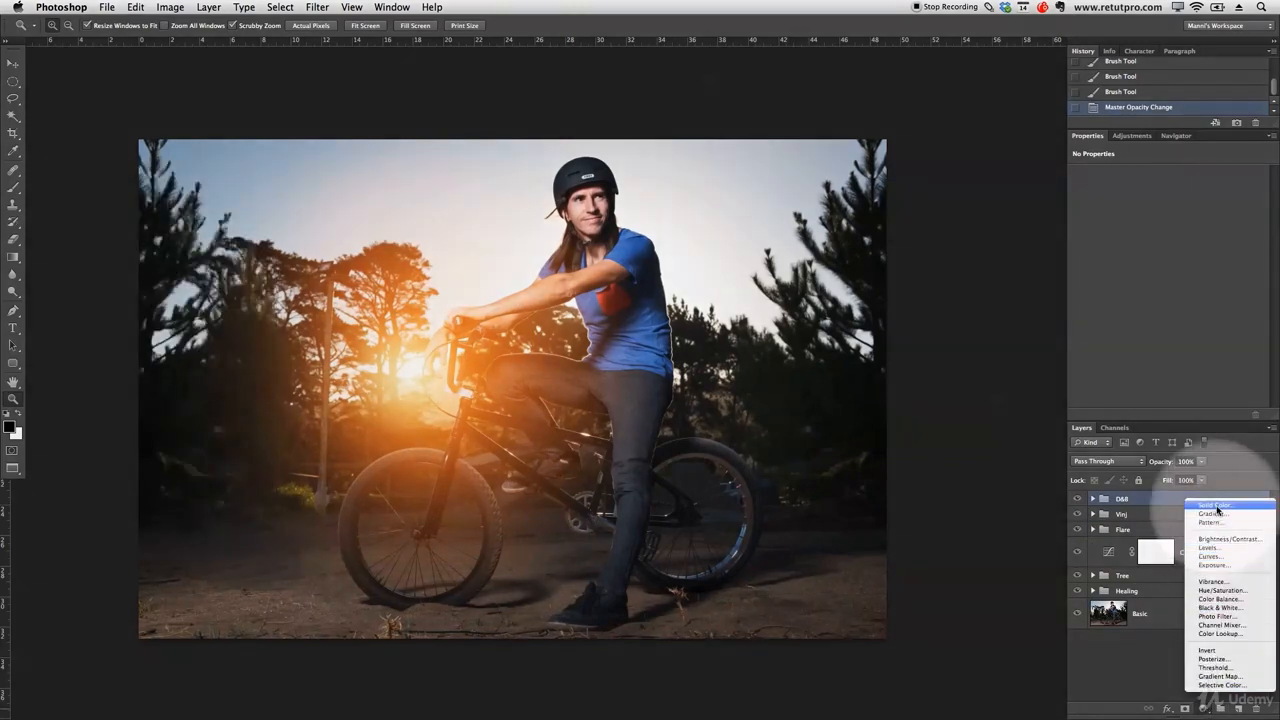
pyautogui.click(1216, 507)
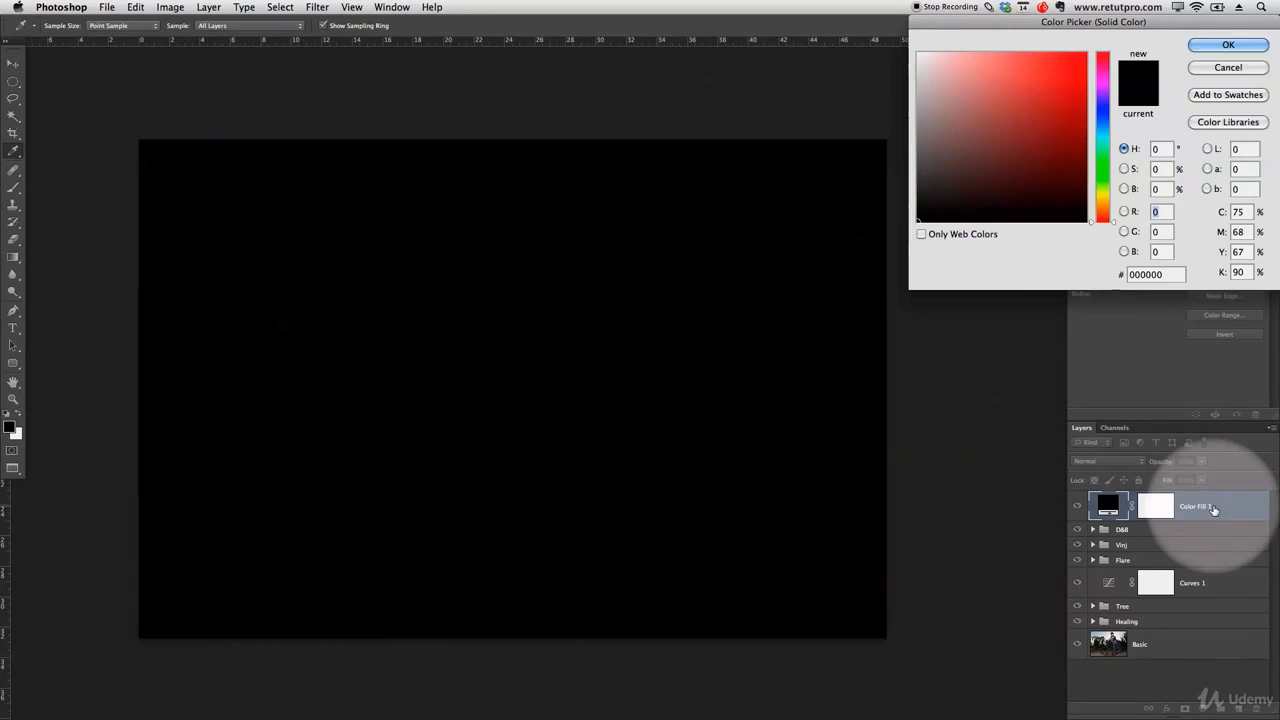
pyautogui.moveTo(1104, 212); pyautogui.dragTo(1105, 200)
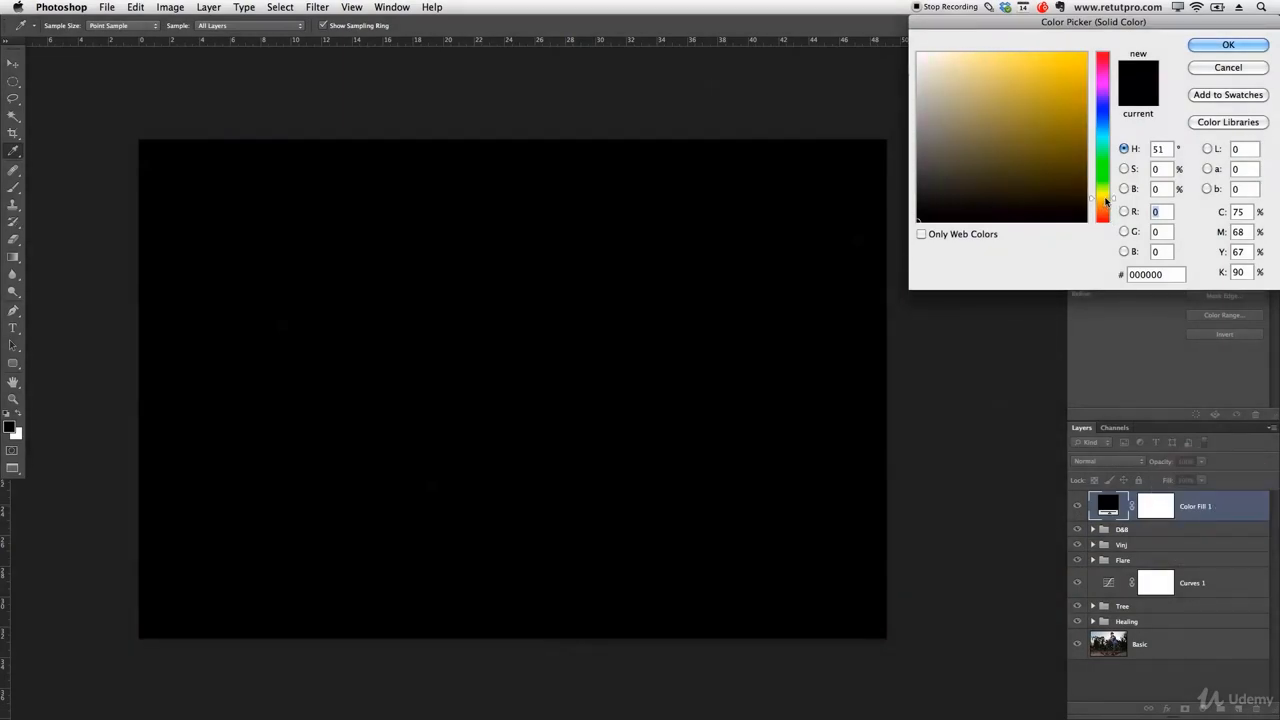
pyautogui.click(1088, 72)
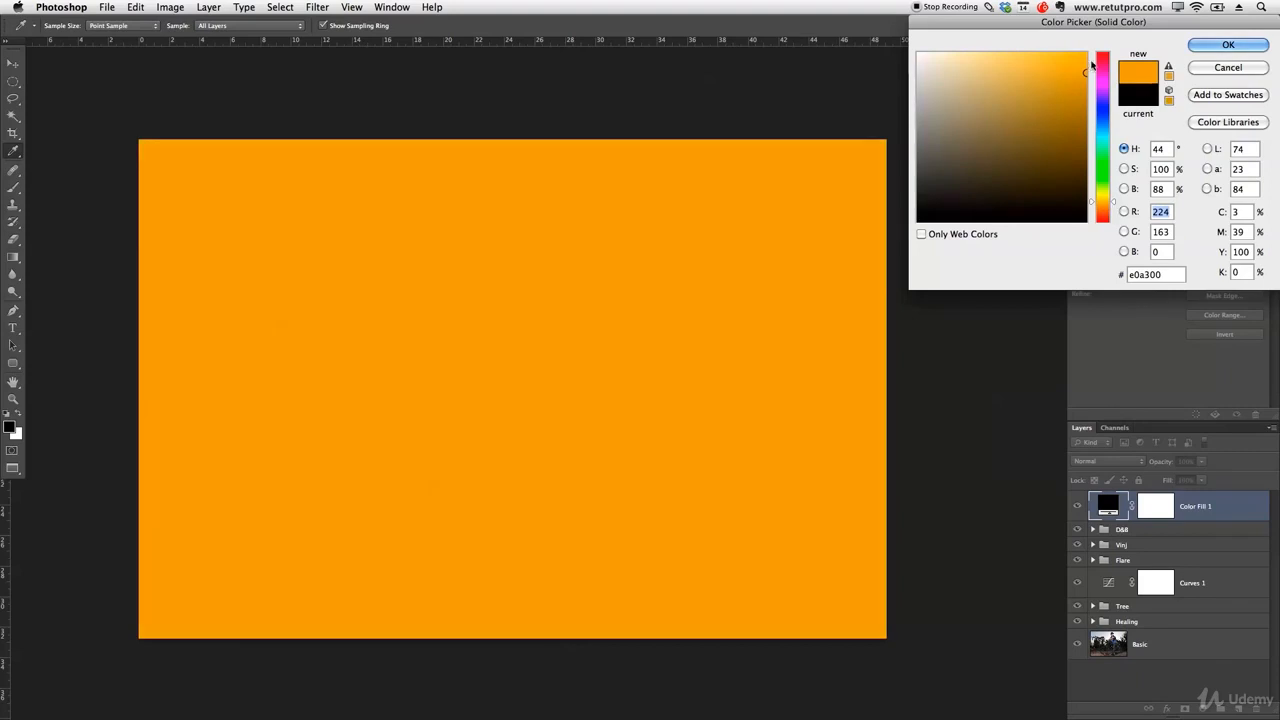
pyautogui.moveTo(1104, 199)
pyautogui.mouseDown()
pyautogui.moveTo(1085, 68)
pyautogui.moveTo(1100, 218)
pyautogui.moveTo(1103, 204)
pyautogui.mouseUp()
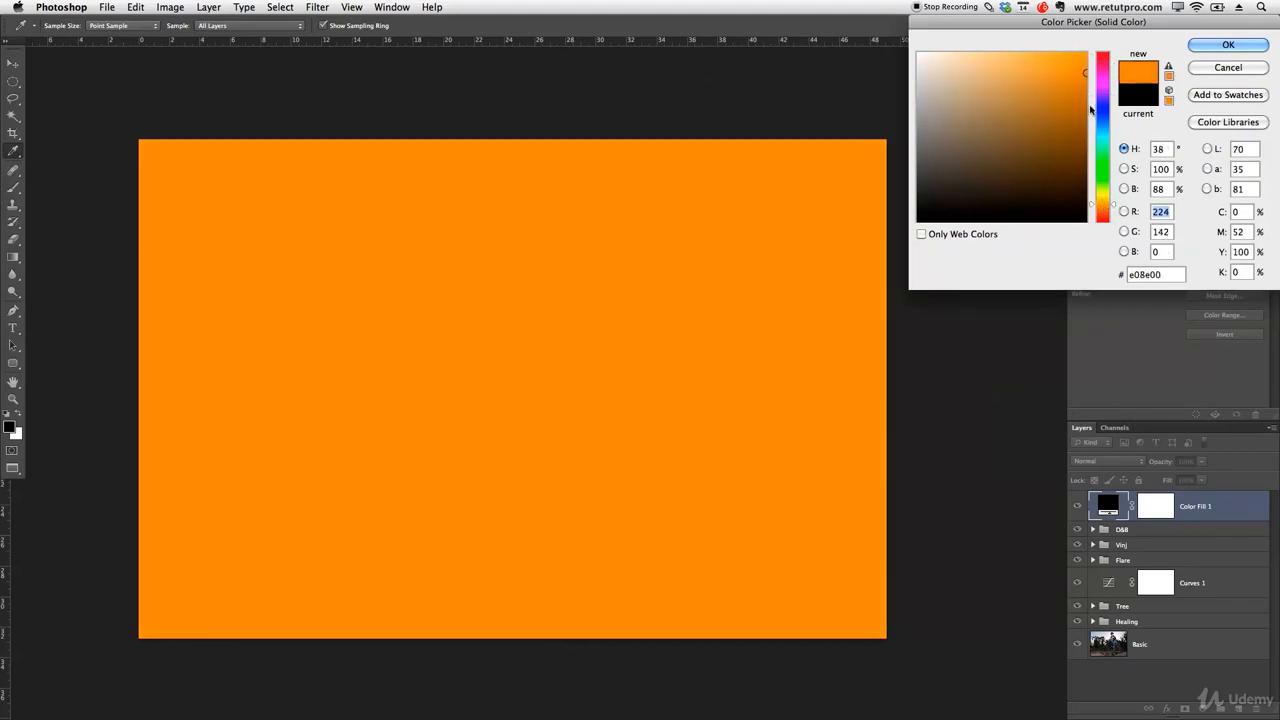
pyautogui.click(1193, 50)
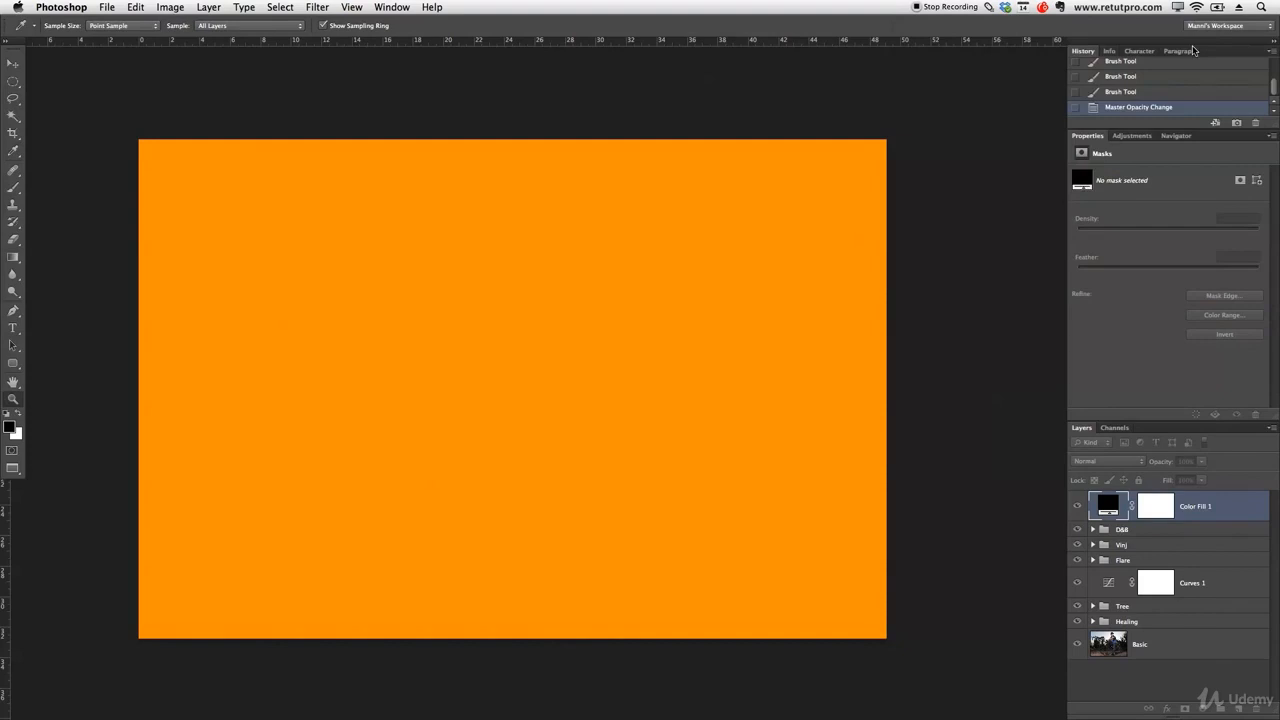
# Step: Set the orange fill layer's blend mode to Color and its opacity to 5%
pyautogui.click(1129, 466)
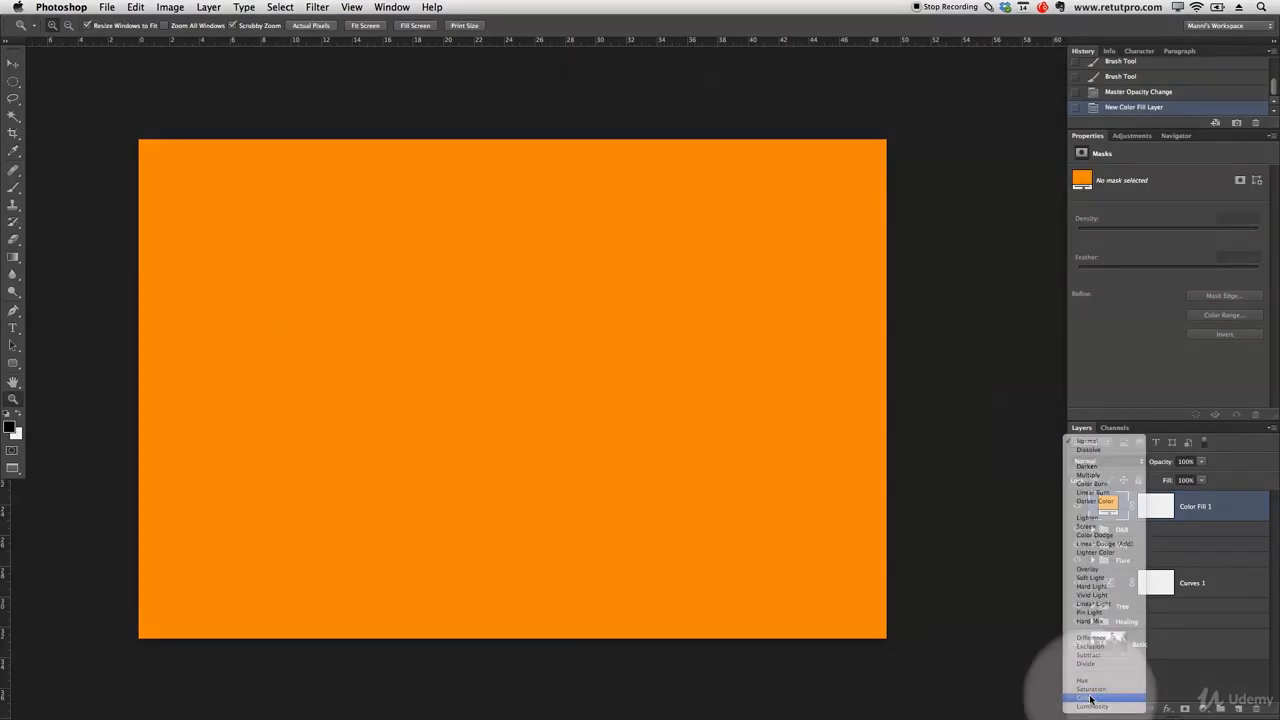
pyautogui.click(1087, 697)
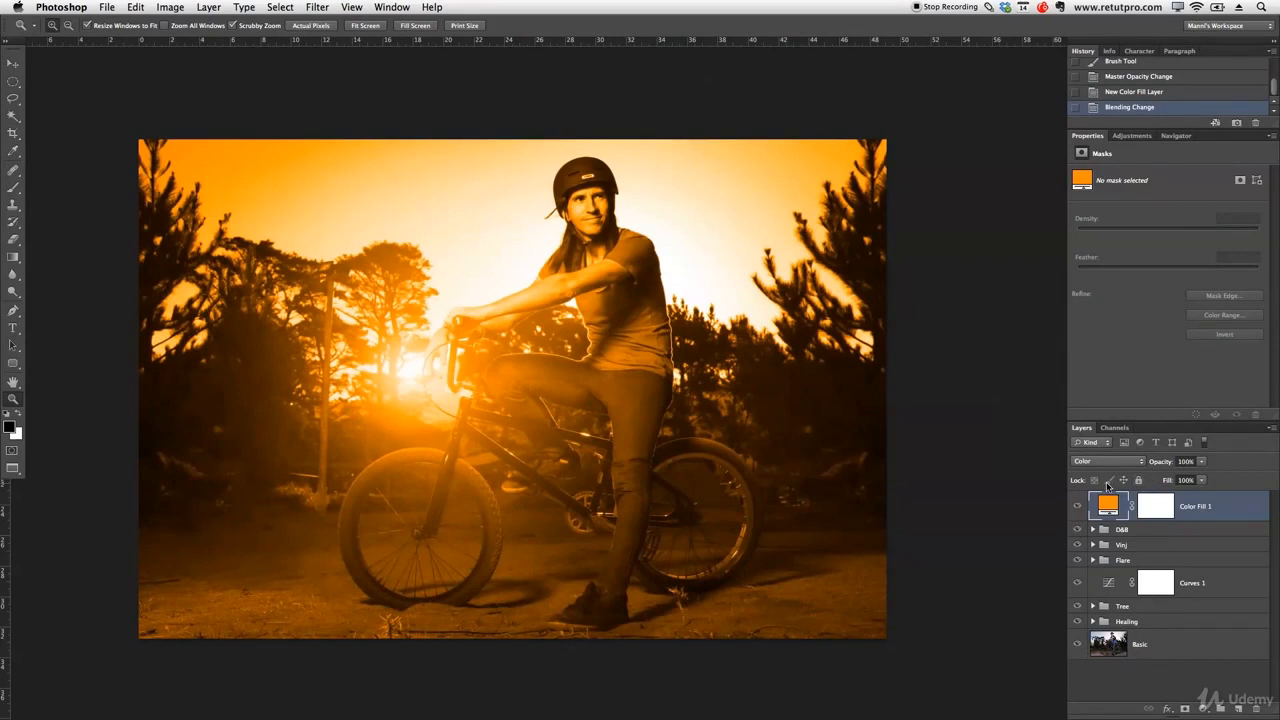
pyautogui.moveTo(1160, 462); pyautogui.dragTo(1151, 462)
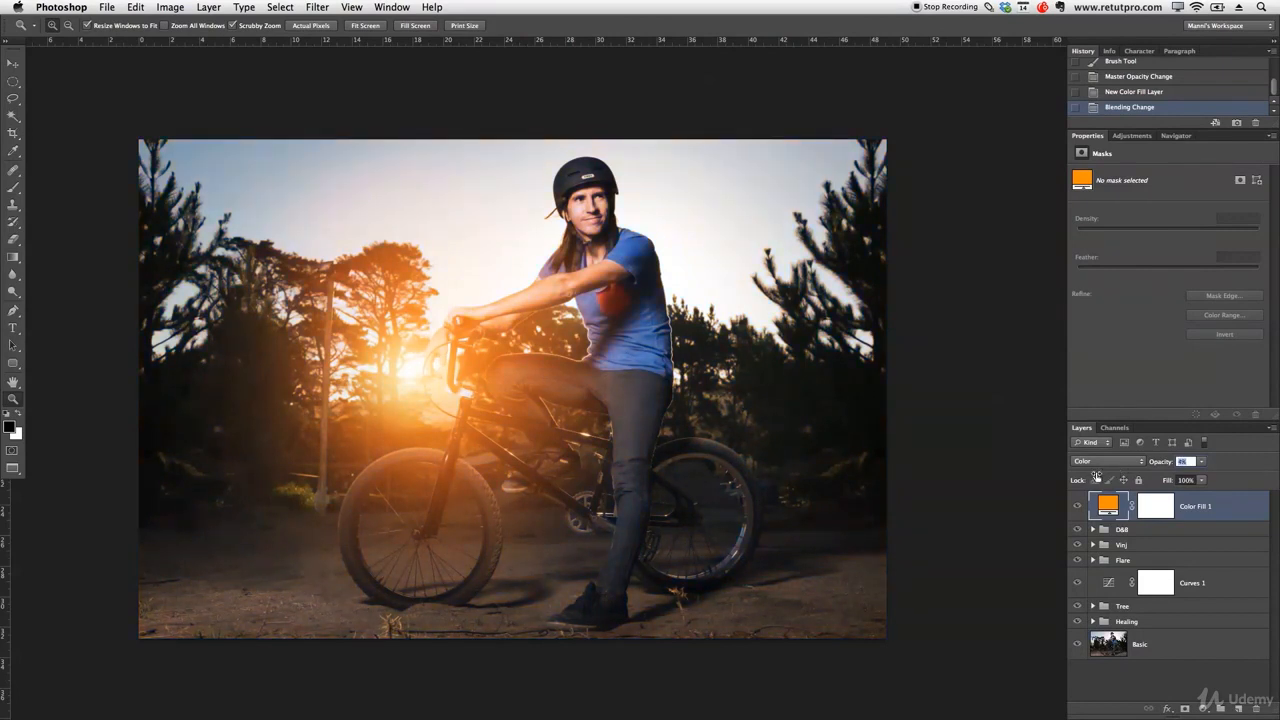
pyautogui.moveTo(1097, 477); pyautogui.dragTo(1096, 477)
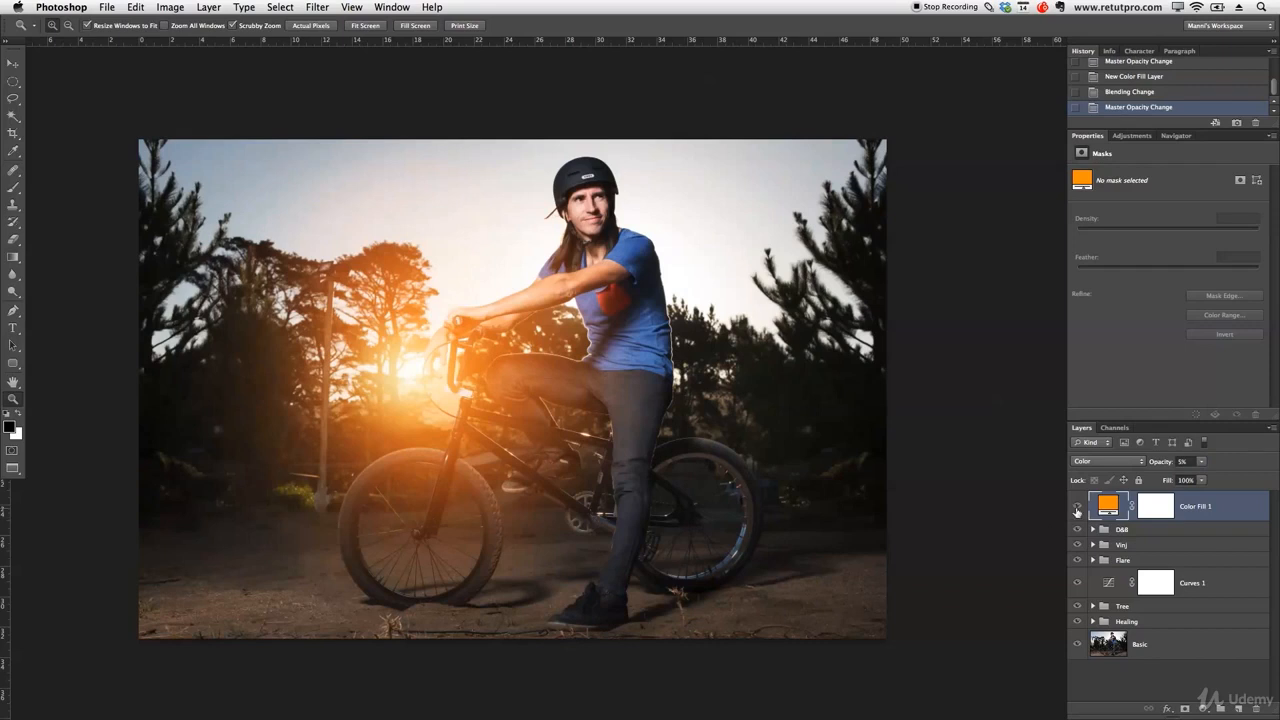
# Step: Fine-tune the orange fill layer's low opacity, comparing the photo's tint with the layer hidden and shown
pyautogui.click(1077, 511)
pyautogui.click(1077, 511)
pyautogui.click(1077, 511)
pyautogui.click(1077, 511)
pyautogui.click(1078, 508)
pyautogui.click(1079, 508)
pyautogui.moveTo(1165, 463); pyautogui.dragTo(1090, 498)
pyautogui.click(1079, 507)
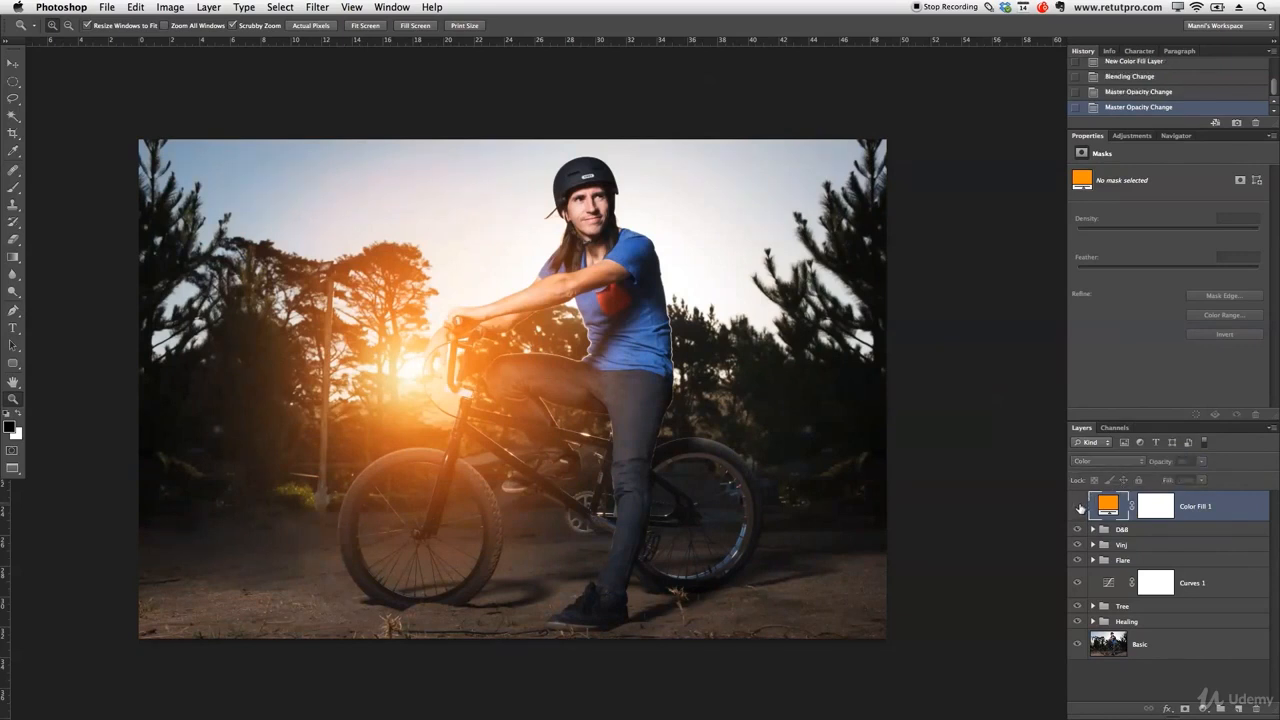
pyautogui.click(1078, 510)
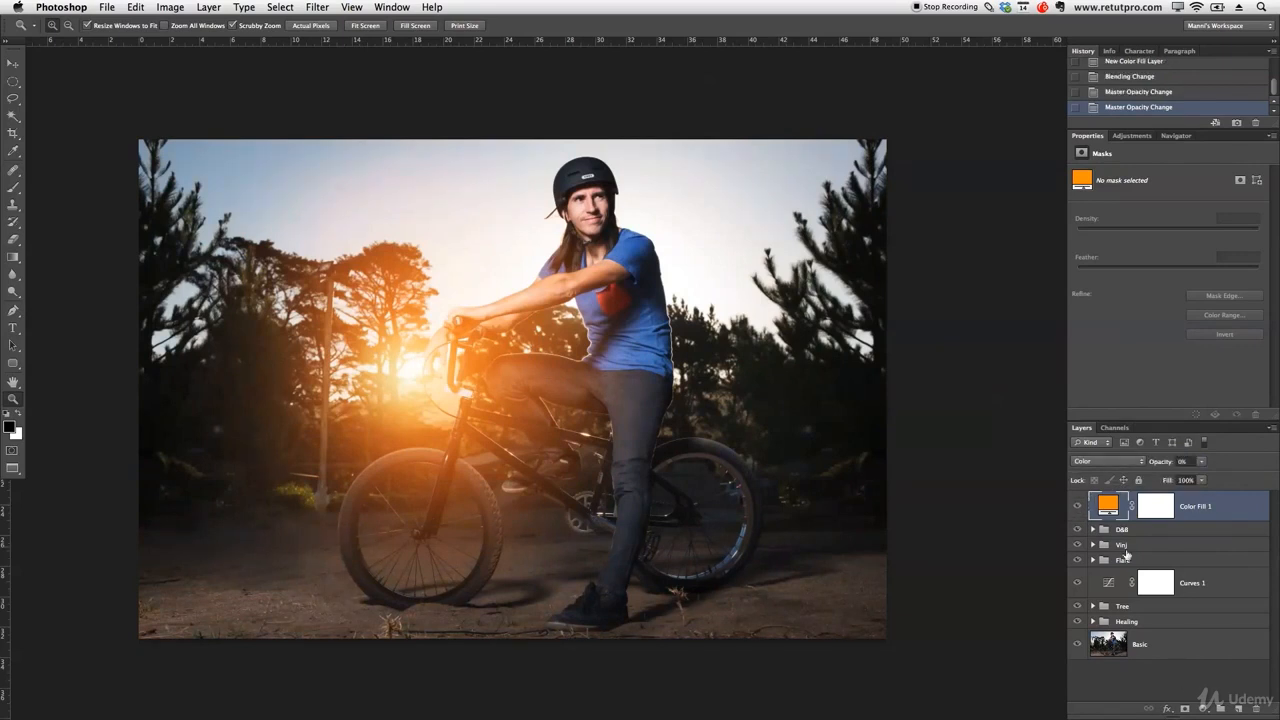
# Step: Add an empty layer above the orange fill and enlarge the brush to 1673 px
pyautogui.click(1238, 708)
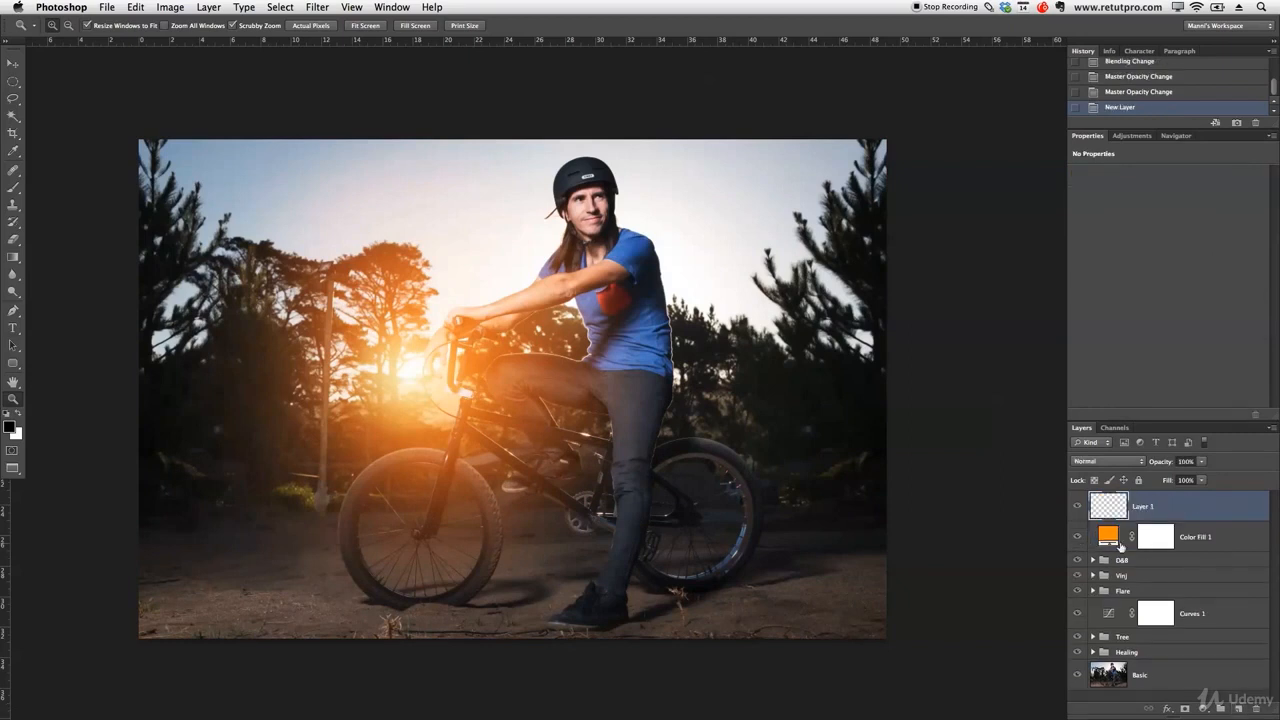
pyautogui.press('b')
pyautogui.press(']')
pyautogui.press(']')
pyautogui.press(']')
pyautogui.press(']')
pyautogui.press(']')
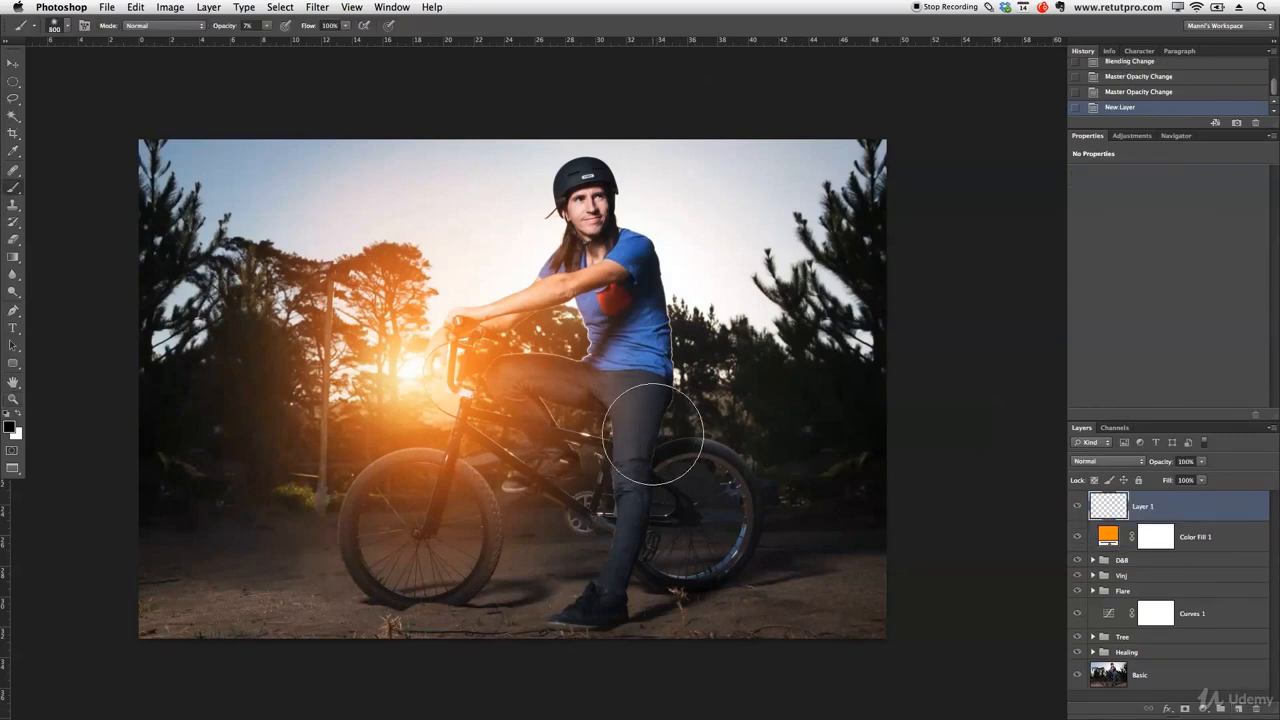
pyautogui.press(']')
pyautogui.press(']')
pyautogui.moveTo(606, 442); pyautogui.dragTo(664, 160)
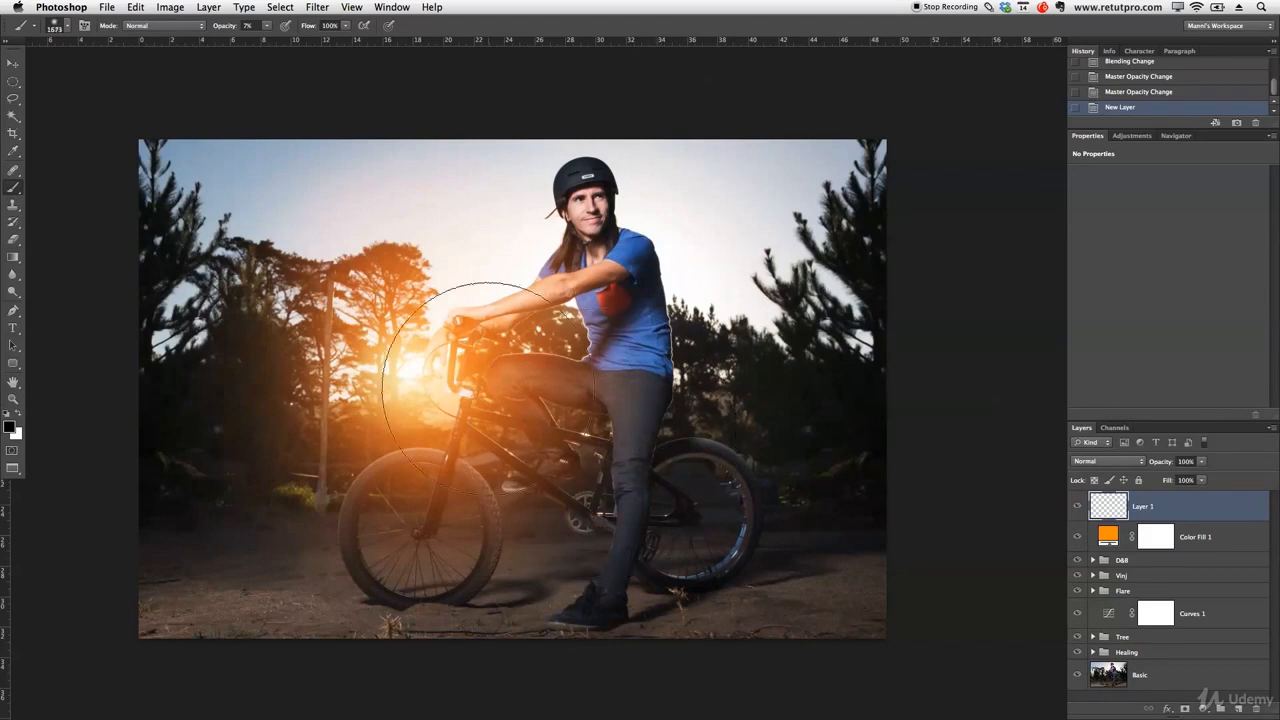
# Step: Set the foreground colour to a slightly more saturated orange sampled from the sun's glow, and set the brush opacity to 11%
pyautogui.click(10, 428)
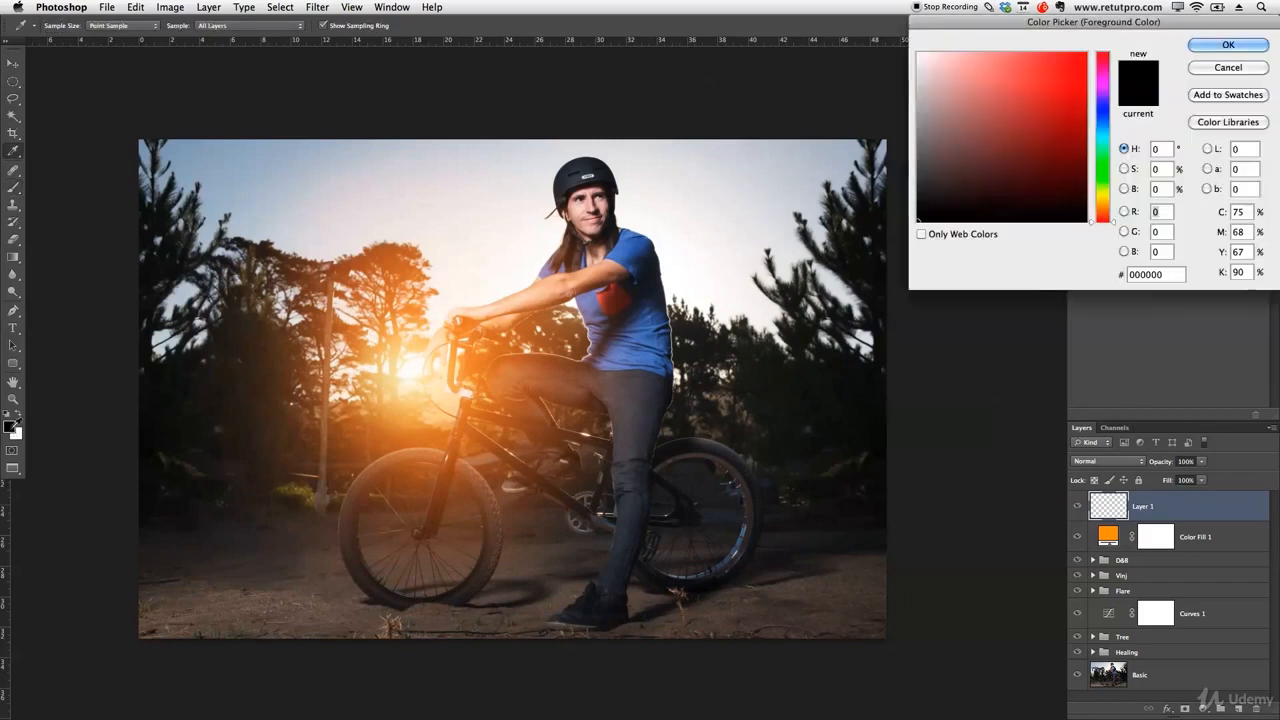
pyautogui.moveTo(394, 420); pyautogui.dragTo(432, 425)
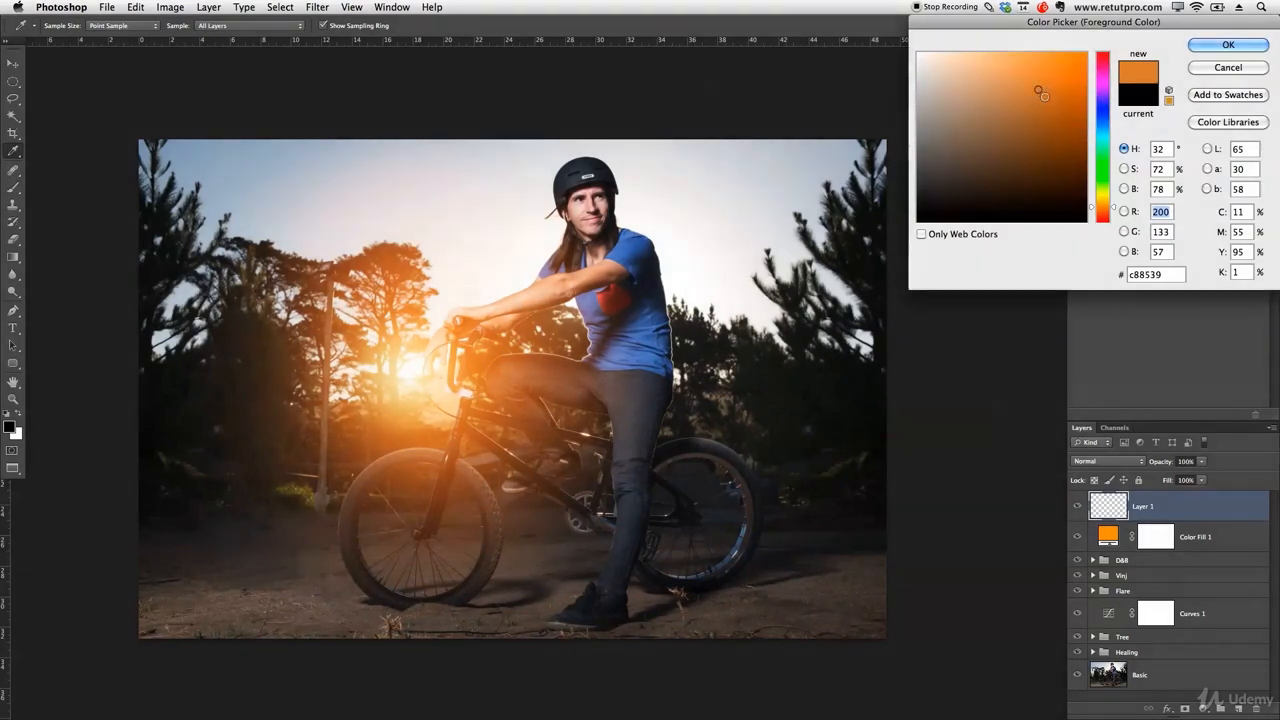
pyautogui.moveTo(1040, 91); pyautogui.dragTo(1046, 89)
pyautogui.press('Return')
pyautogui.press('b')
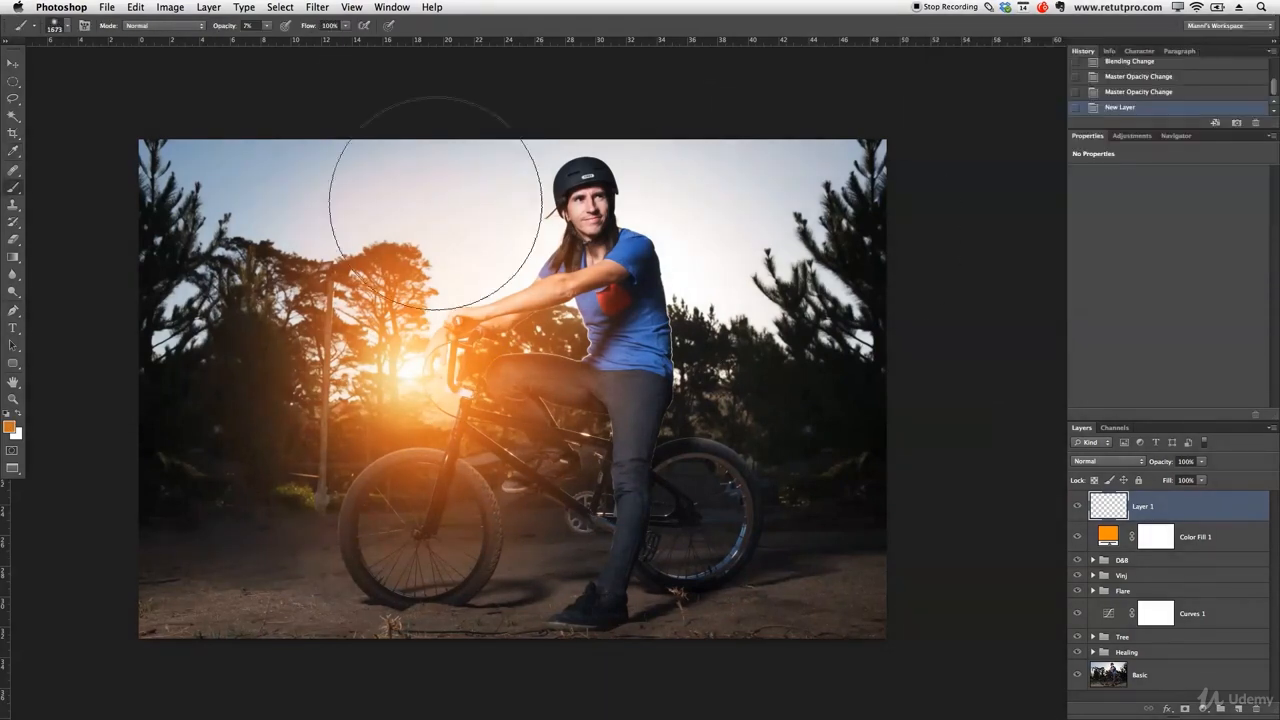
pyautogui.moveTo(228, 27); pyautogui.dragTo(234, 28)
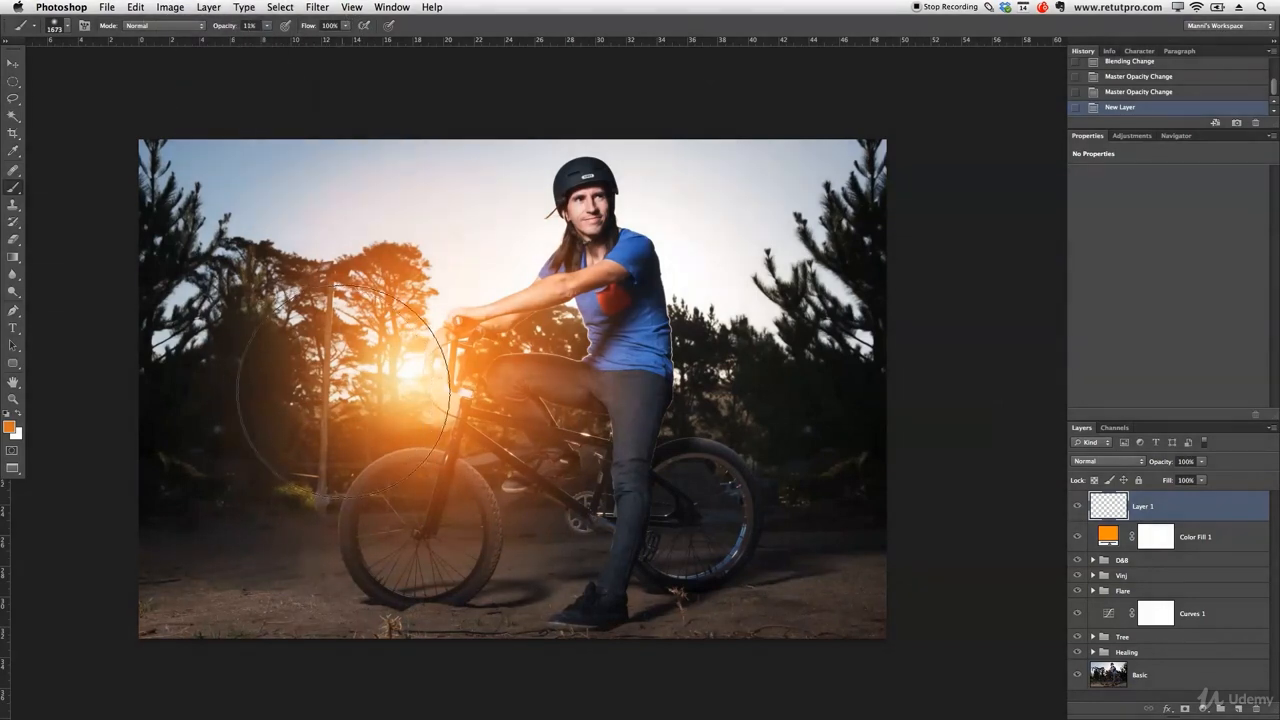
# Step: Paint soft orange haze on the empty layer over the front wheel, the ground, the rider's legs and the trees behind him
pyautogui.moveTo(375, 495); pyautogui.dragTo(446, 498)
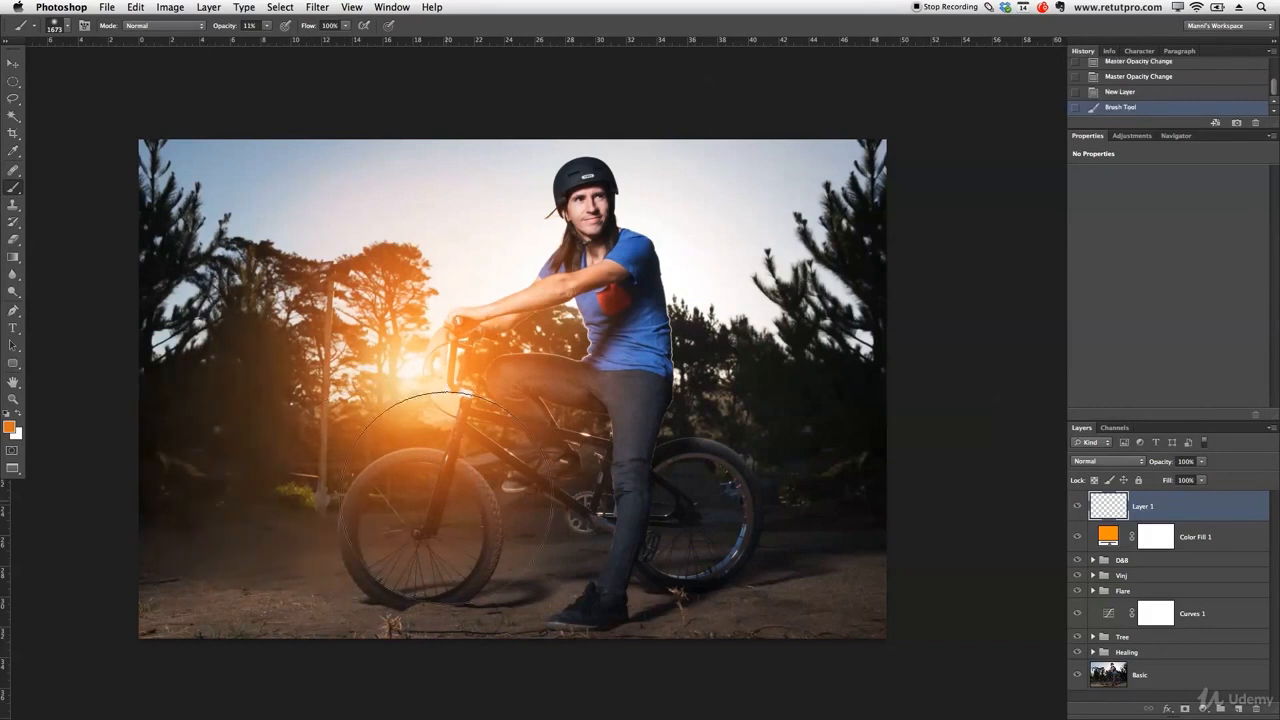
pyautogui.click(562, 527)
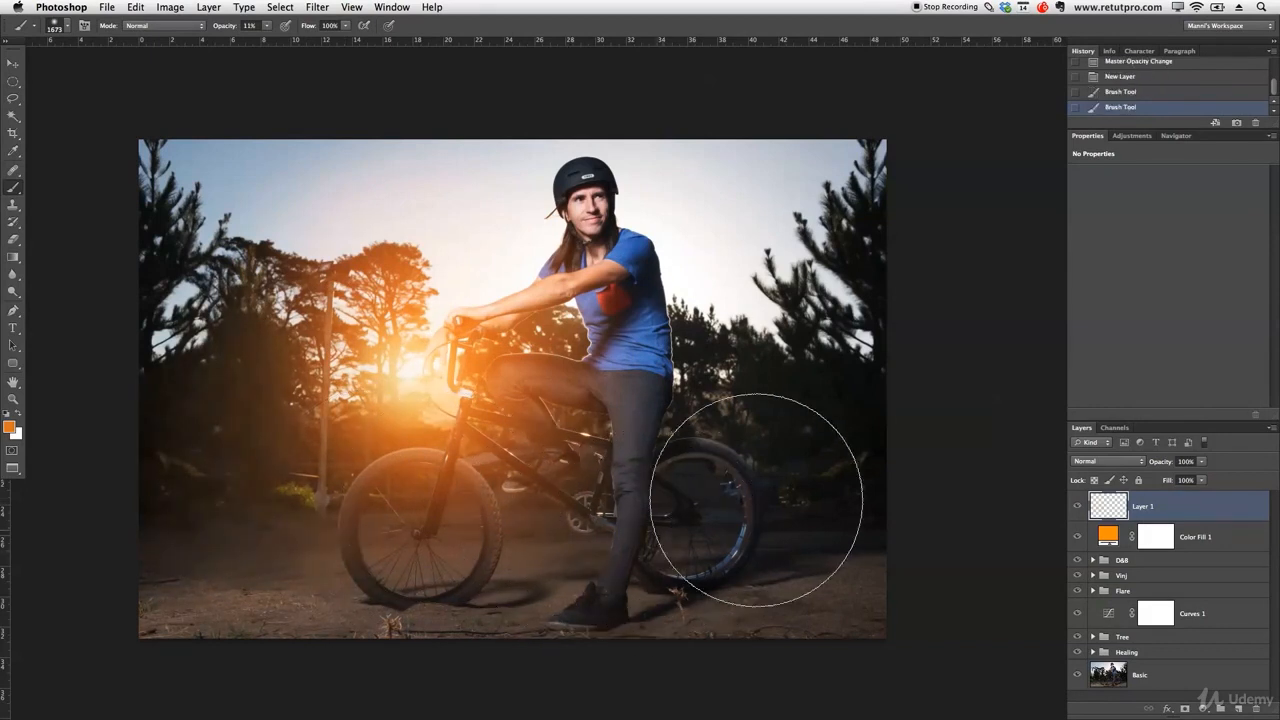
pyautogui.click(680, 405)
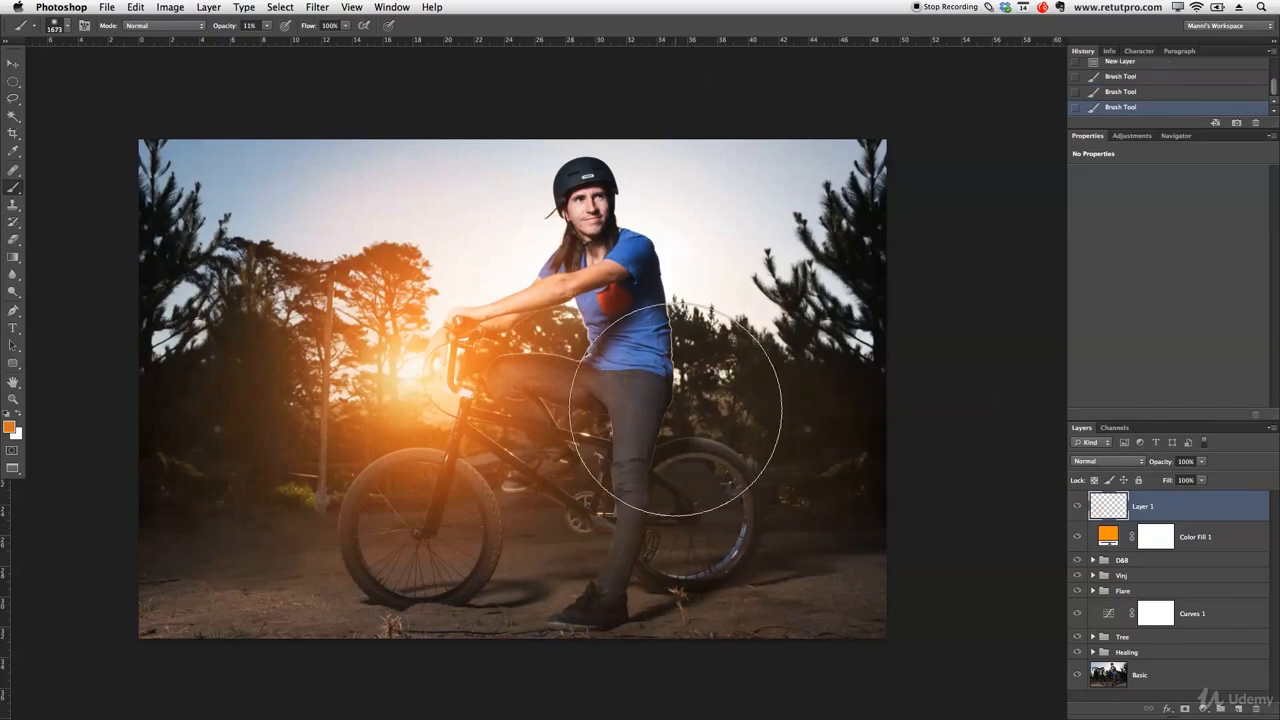
pyautogui.click(652, 352)
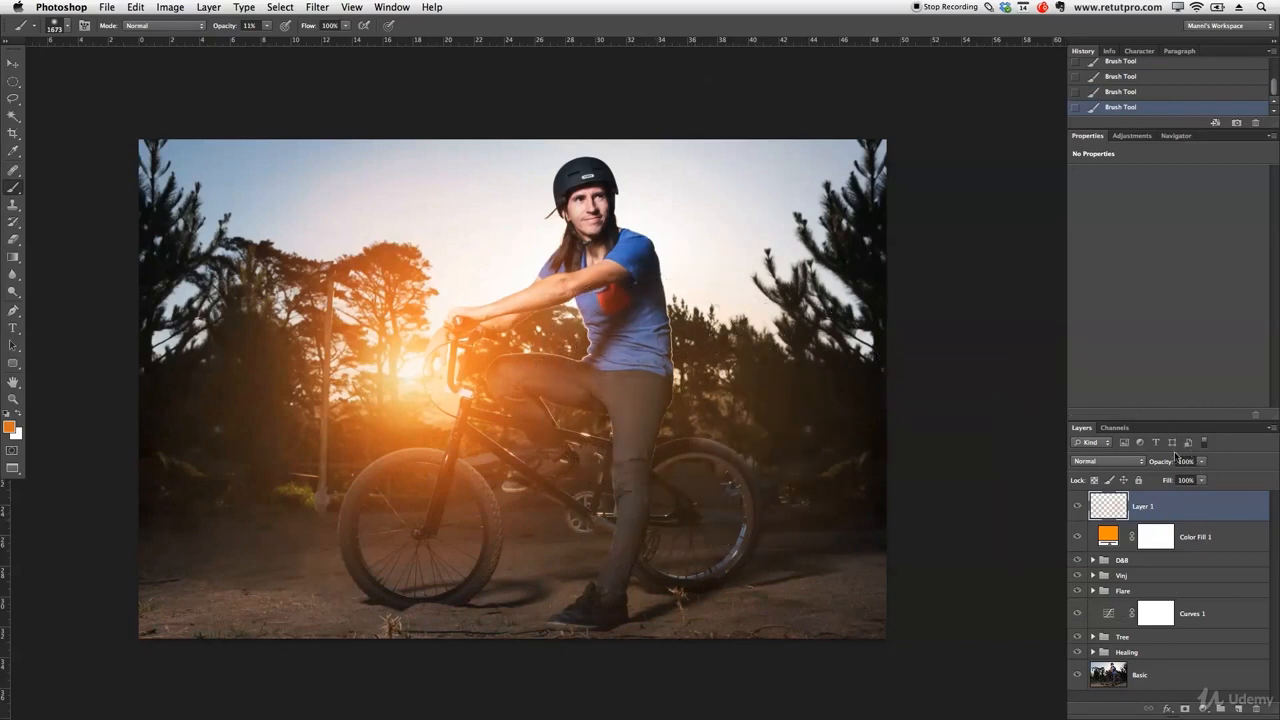
# Step: Lower the painted orange layer's opacity to 58% and compare the photo with the layer hidden and shown
pyautogui.moveTo(1166, 467); pyautogui.dragTo(1134, 467)
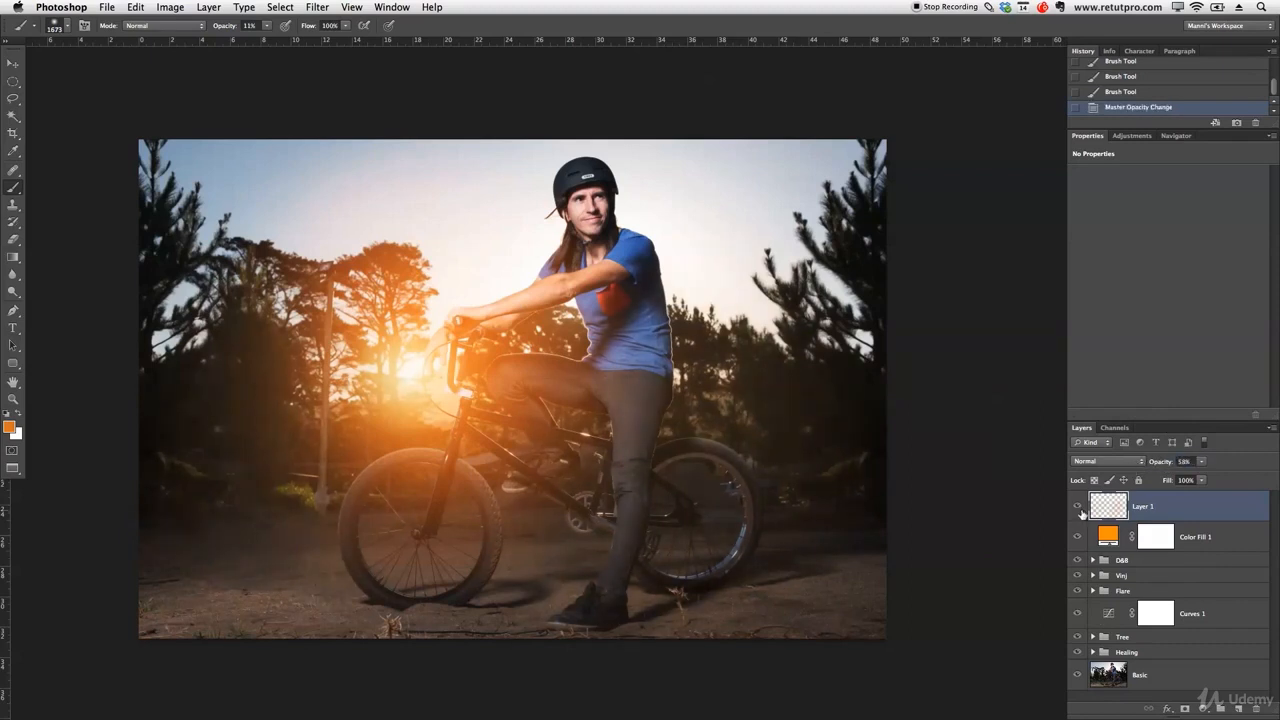
pyautogui.click(1078, 507)
pyautogui.click(1078, 507)
pyautogui.click(1078, 507)
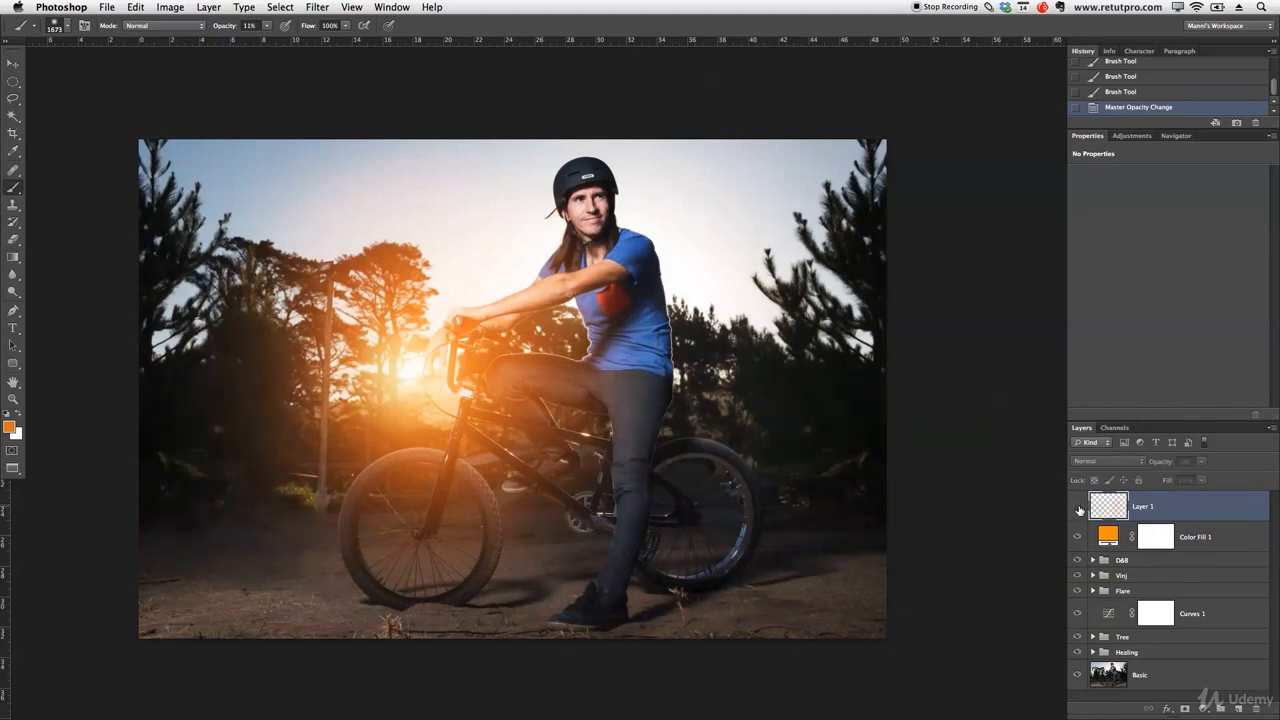
pyautogui.click(1078, 508)
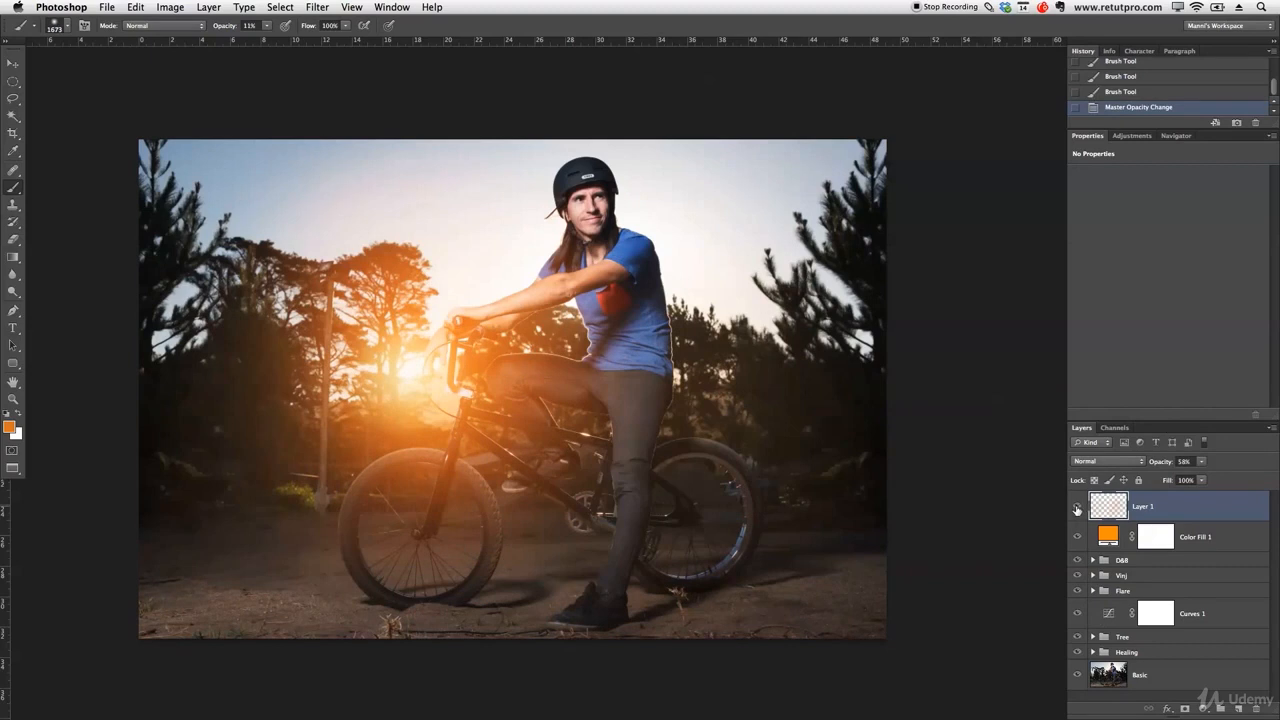
pyautogui.click(1078, 508)
pyautogui.click(1078, 508)
pyautogui.click(1078, 508)
pyautogui.click(1078, 508)
# Step: Reduce the painted orange layer's opacity to 40% and check the effect by hiding and showing the layer
pyautogui.click(1160, 463)
pyautogui.moveTo(1160, 467); pyautogui.dragTo(1152, 467)
pyautogui.click(1078, 508)
pyautogui.click(1079, 509)
pyautogui.click(1079, 509)
pyautogui.click(1079, 509)
pyautogui.click(1079, 509)
pyautogui.click(1079, 509)
# Step: Group the painted orange layer with the orange fill layer and name the group "Color"
pyautogui.keyDown('shift'); pyautogui.click(1220, 540); pyautogui.keyUp('shift')
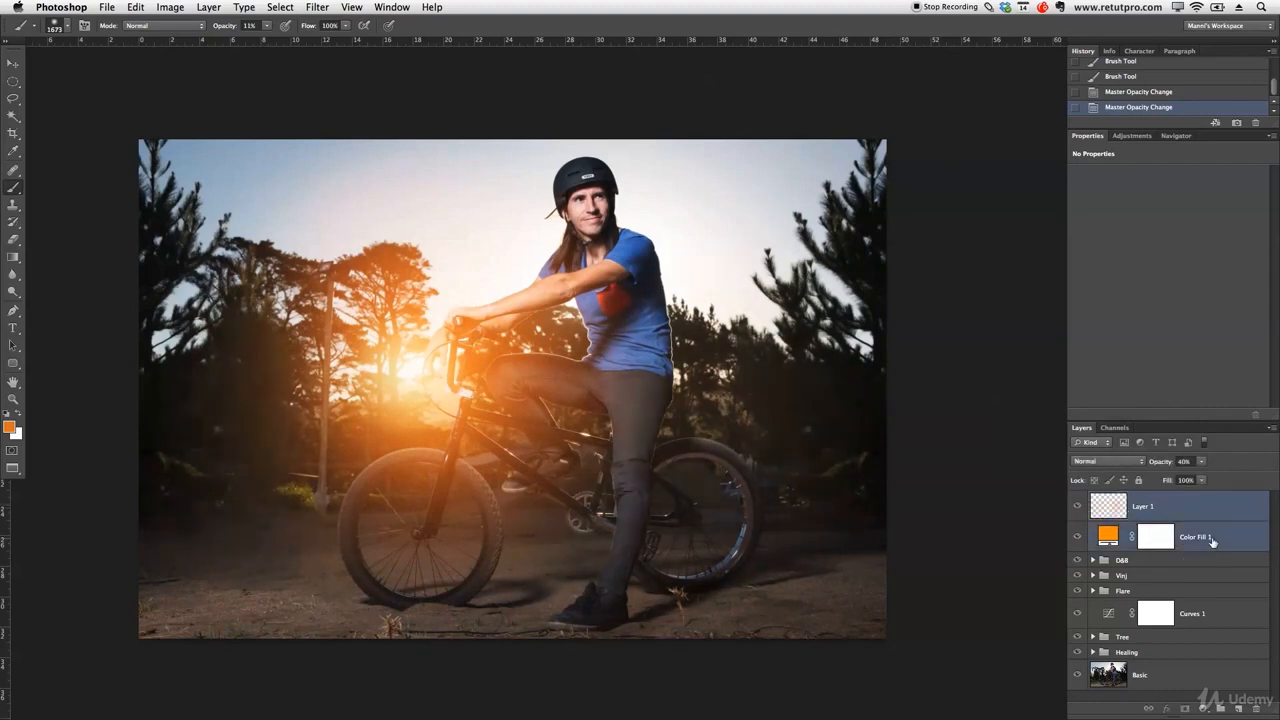
pyautogui.press('super+g')
pyautogui.doubleClick(1126, 498)
pyautogui.write('C')
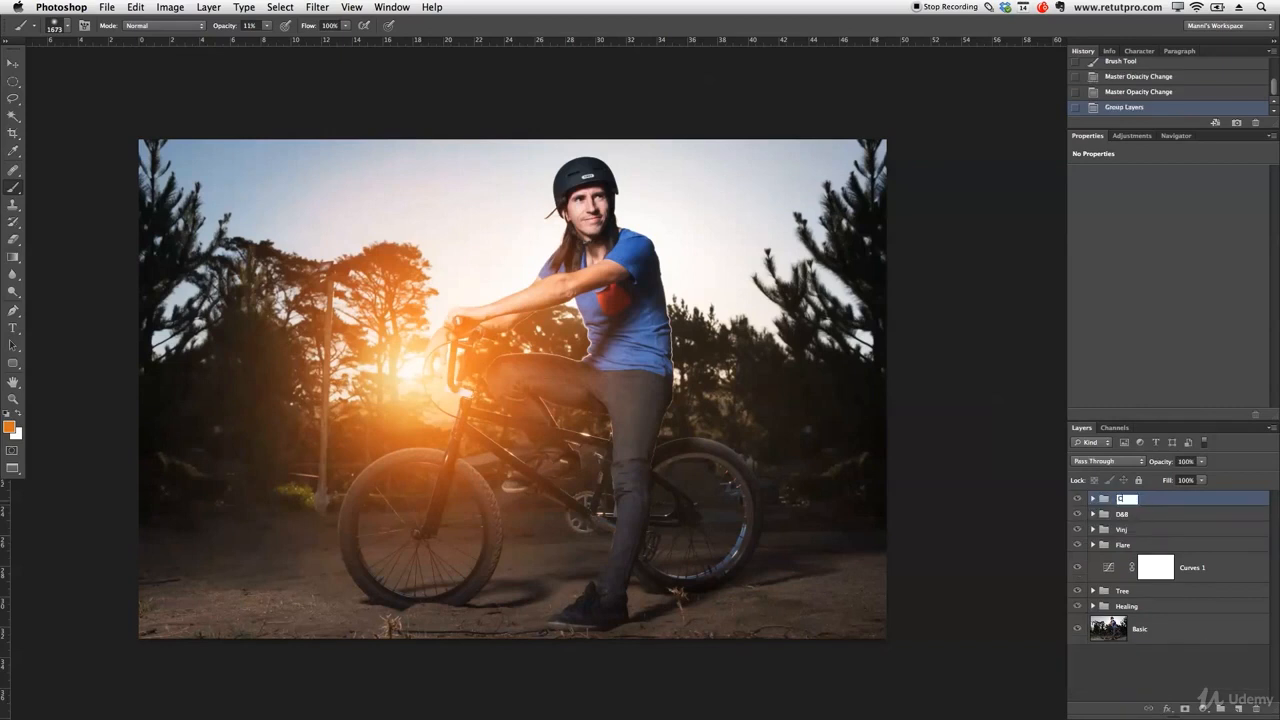
pyautogui.press('Return')
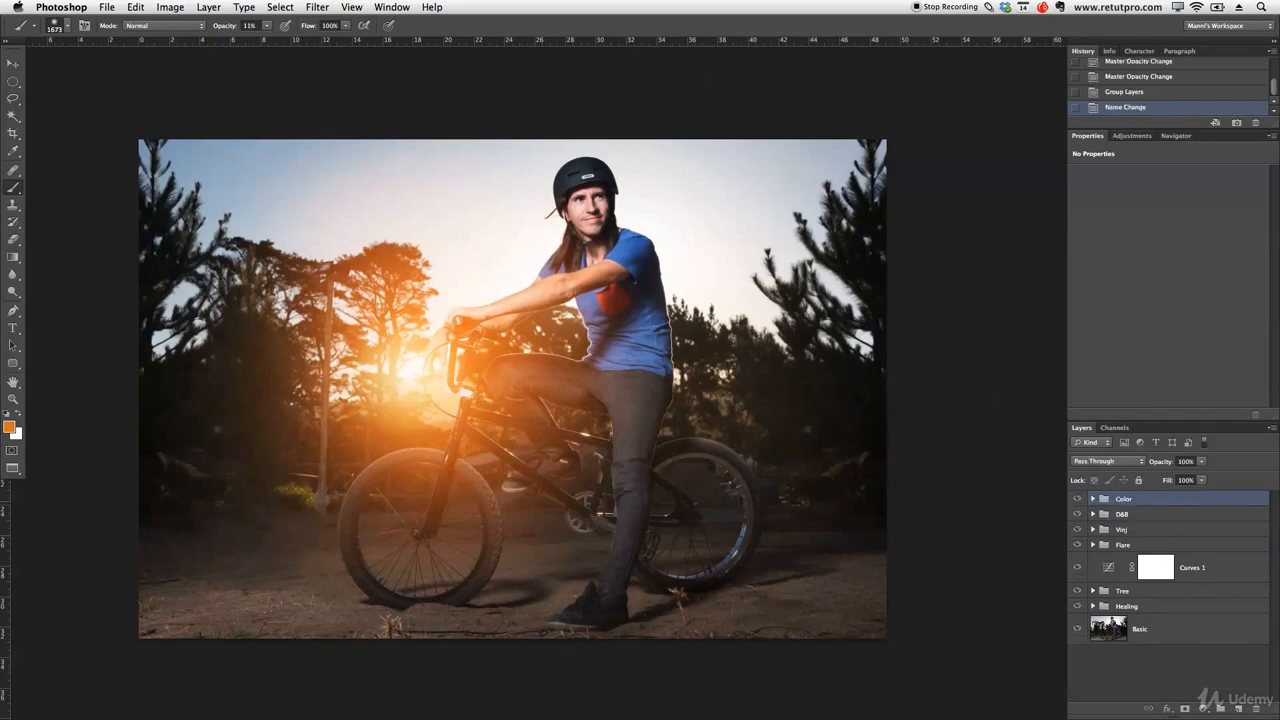
# Step: Add a Selective Color adjustment layer and set its Neutrals to Magenta +3%, Yellow +1% and Black -4%
pyautogui.click(1131, 135)
pyautogui.click(1151, 196)
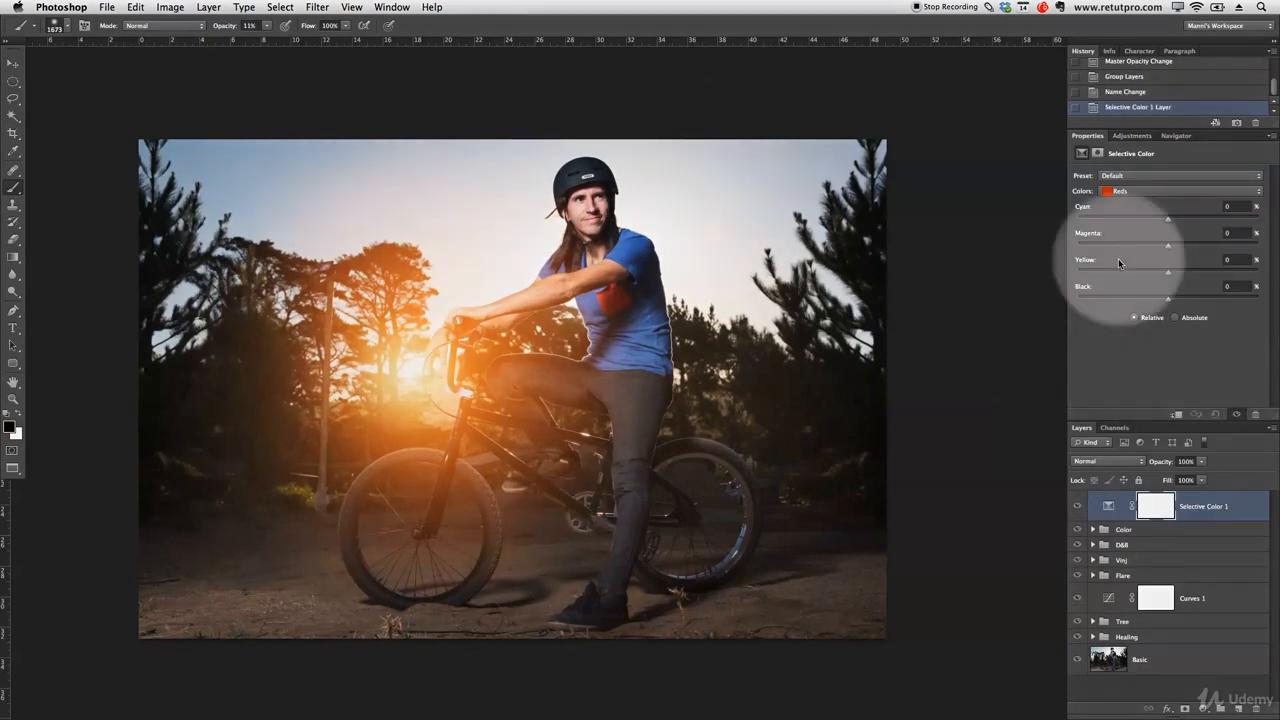
pyautogui.click(1150, 190)
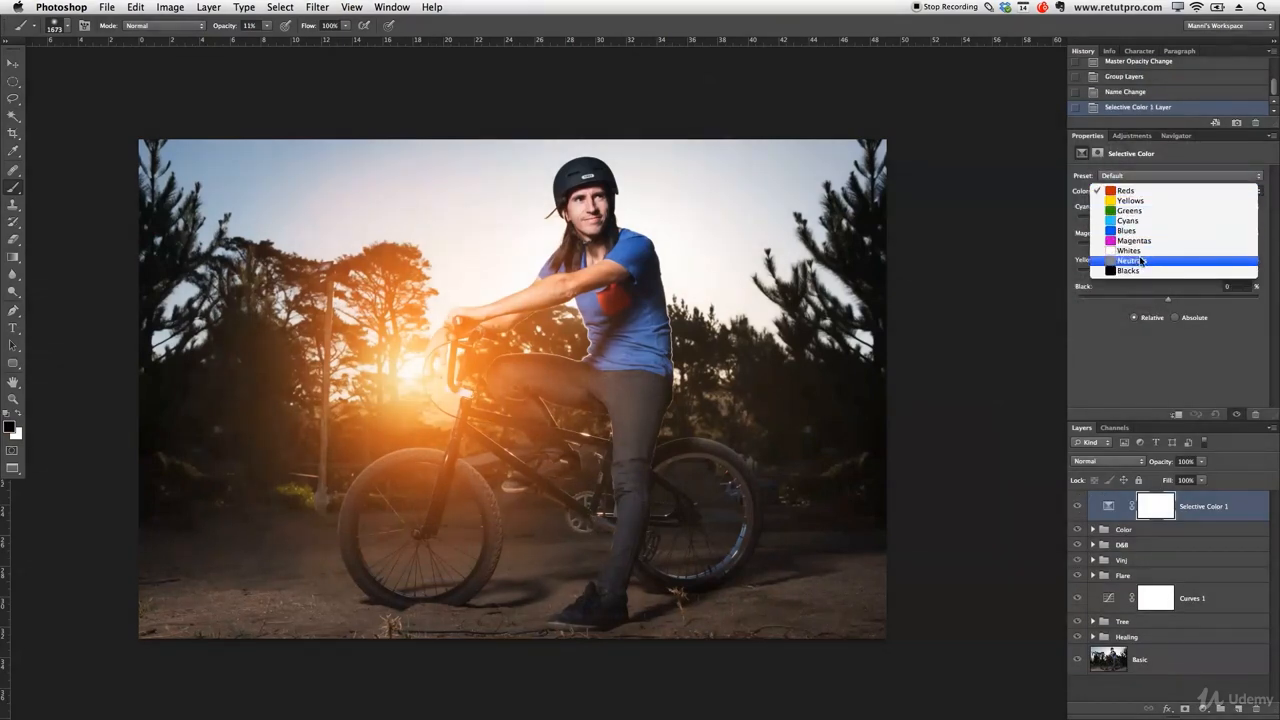
pyautogui.click(1141, 261)
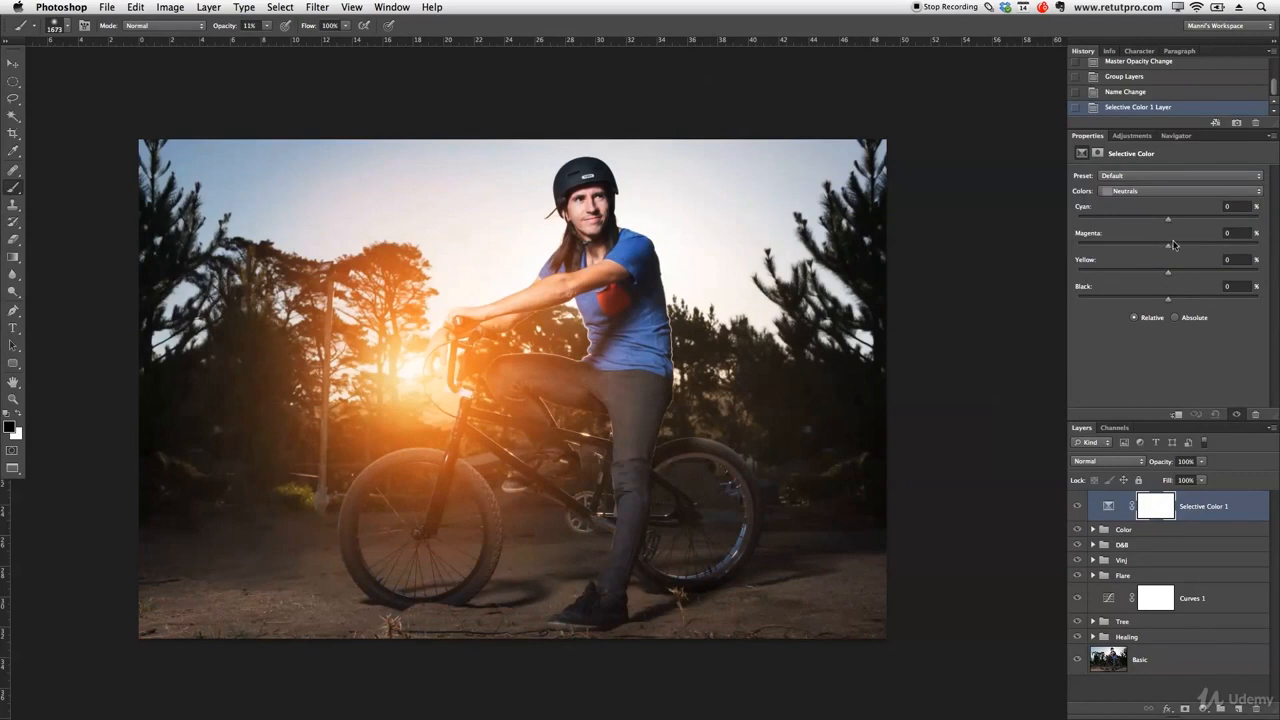
pyautogui.moveTo(1166, 245); pyautogui.dragTo(1161, 298)
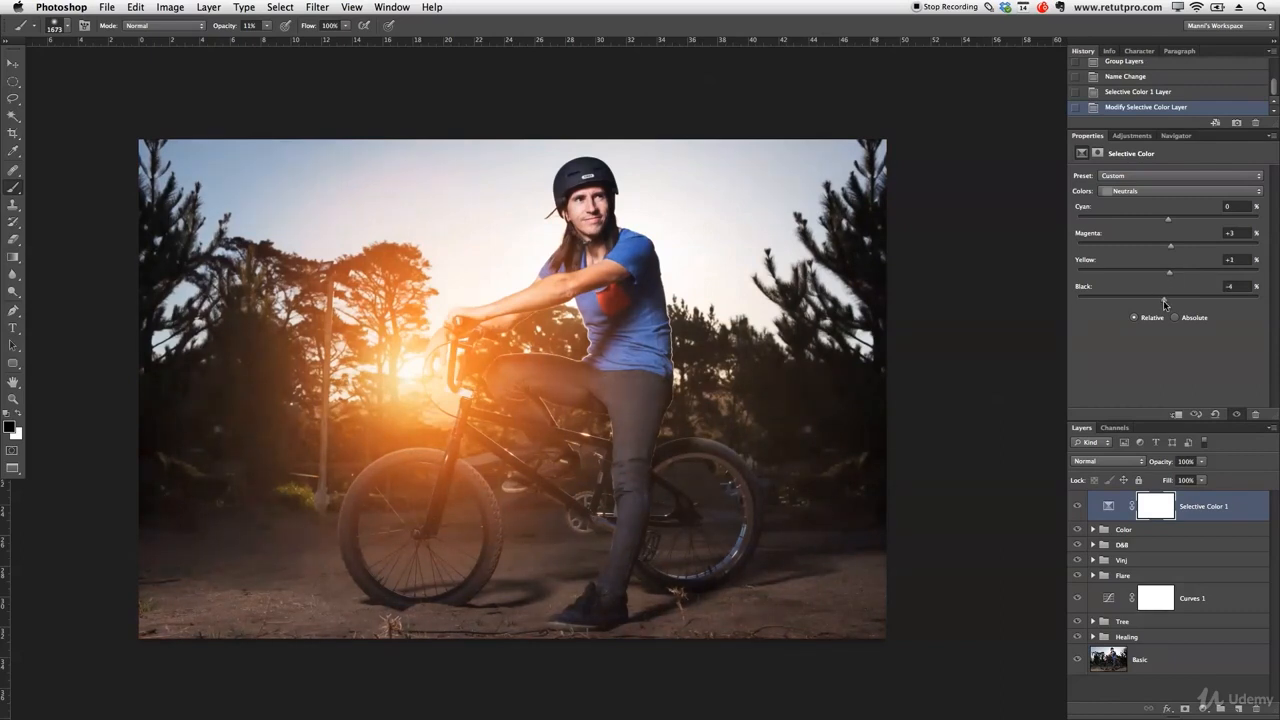
pyautogui.click(1232, 290)
# Step: Set the Selective Color layer's Blacks to Black +6% and Yellow -1%, and compare the photo with the adjustment hidden and shown
pyautogui.click(1135, 190)
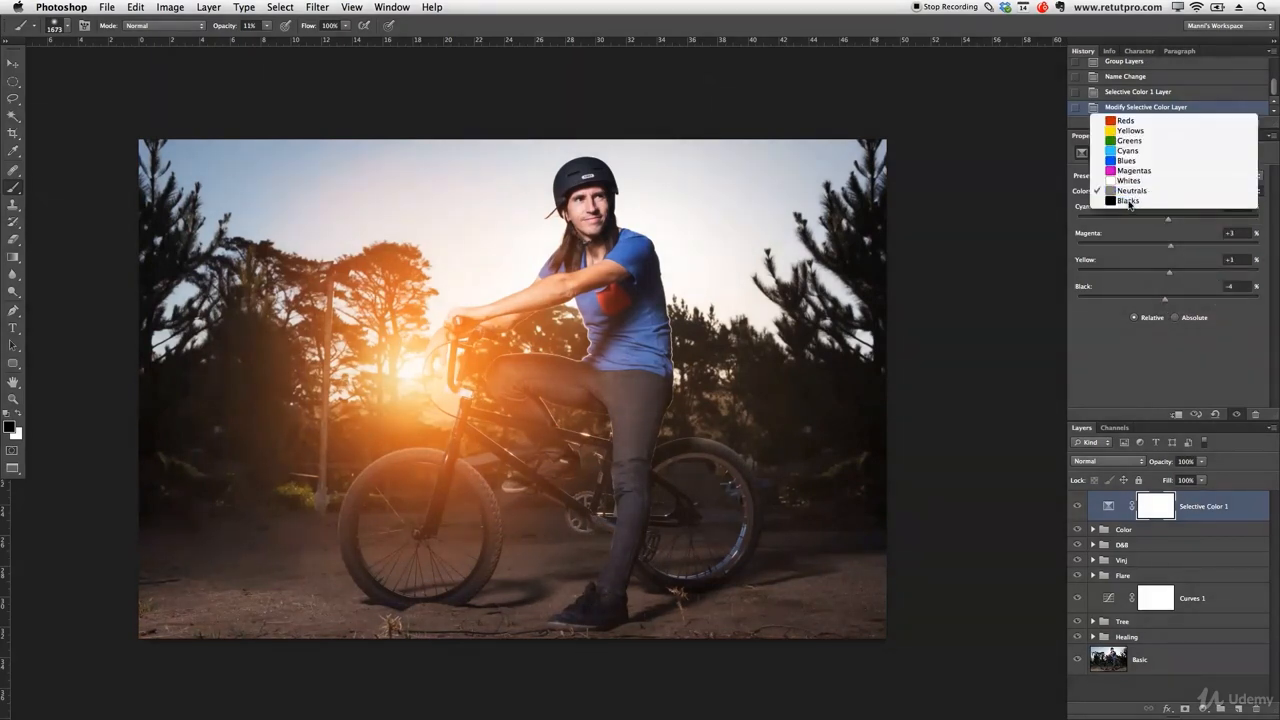
pyautogui.click(1128, 205)
pyautogui.moveTo(1168, 298); pyautogui.dragTo(1172, 300)
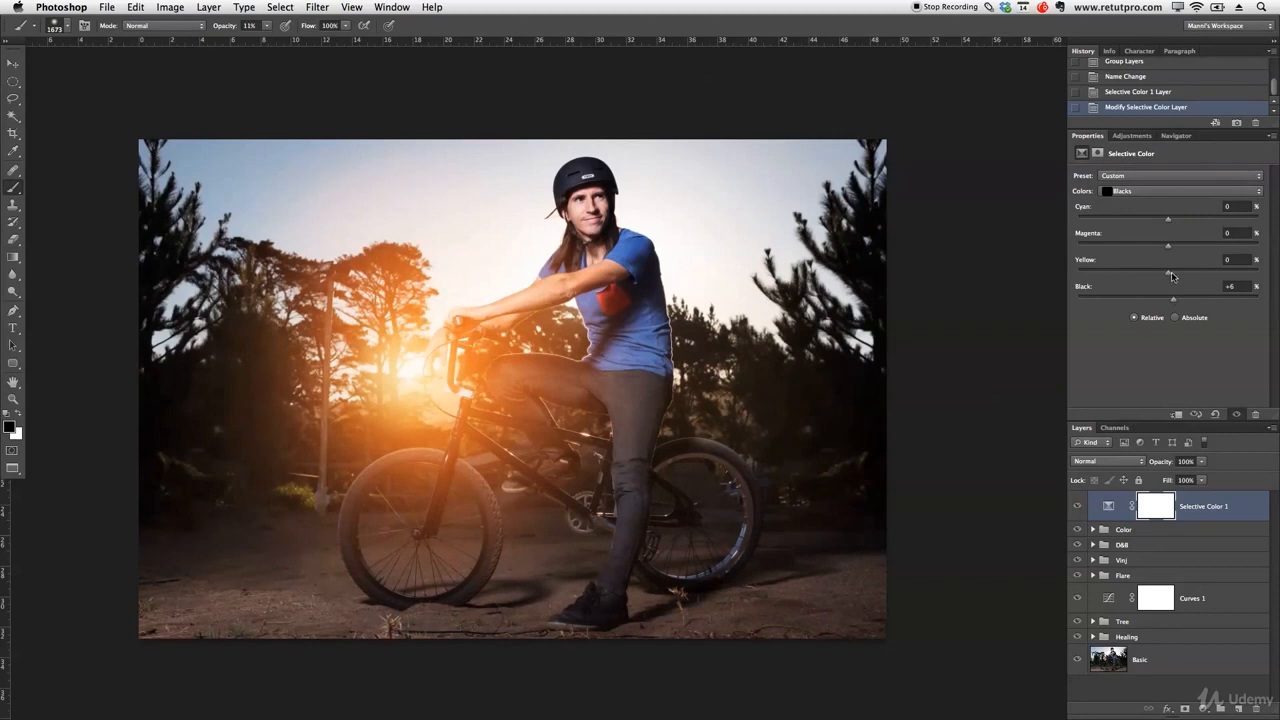
pyautogui.moveTo(1166, 274); pyautogui.dragTo(1172, 277)
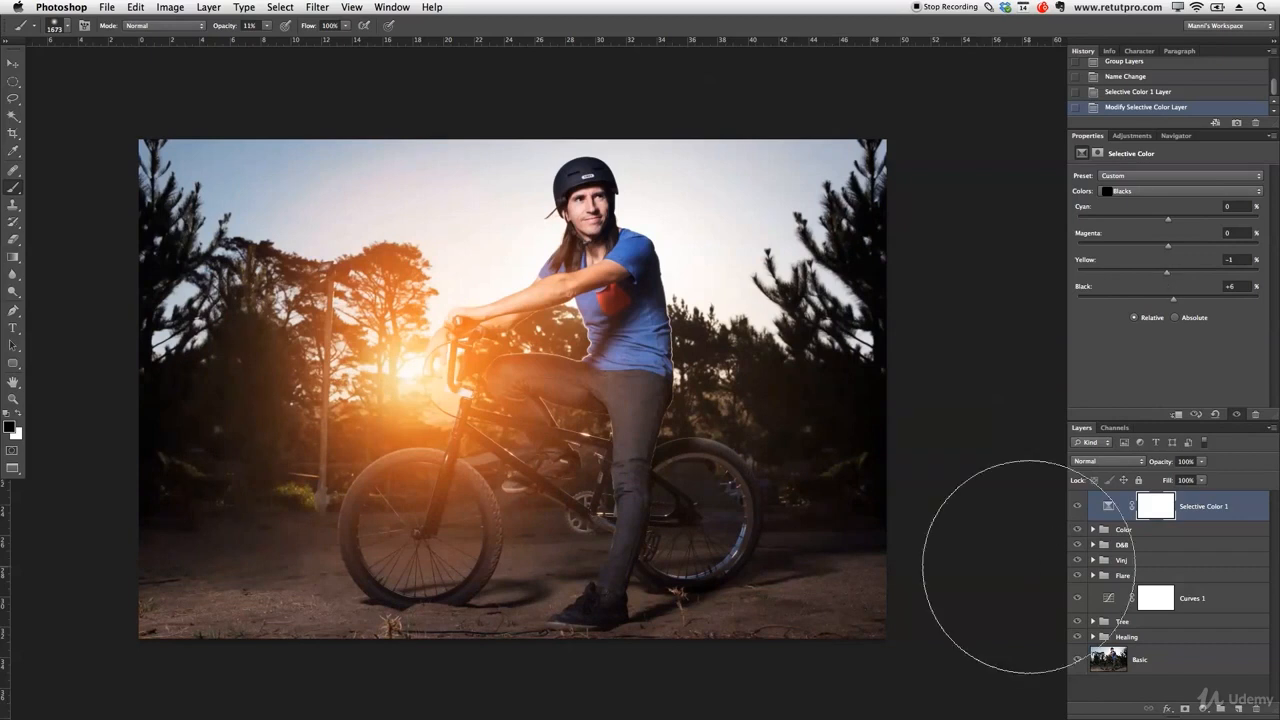
pyautogui.click(1078, 509)
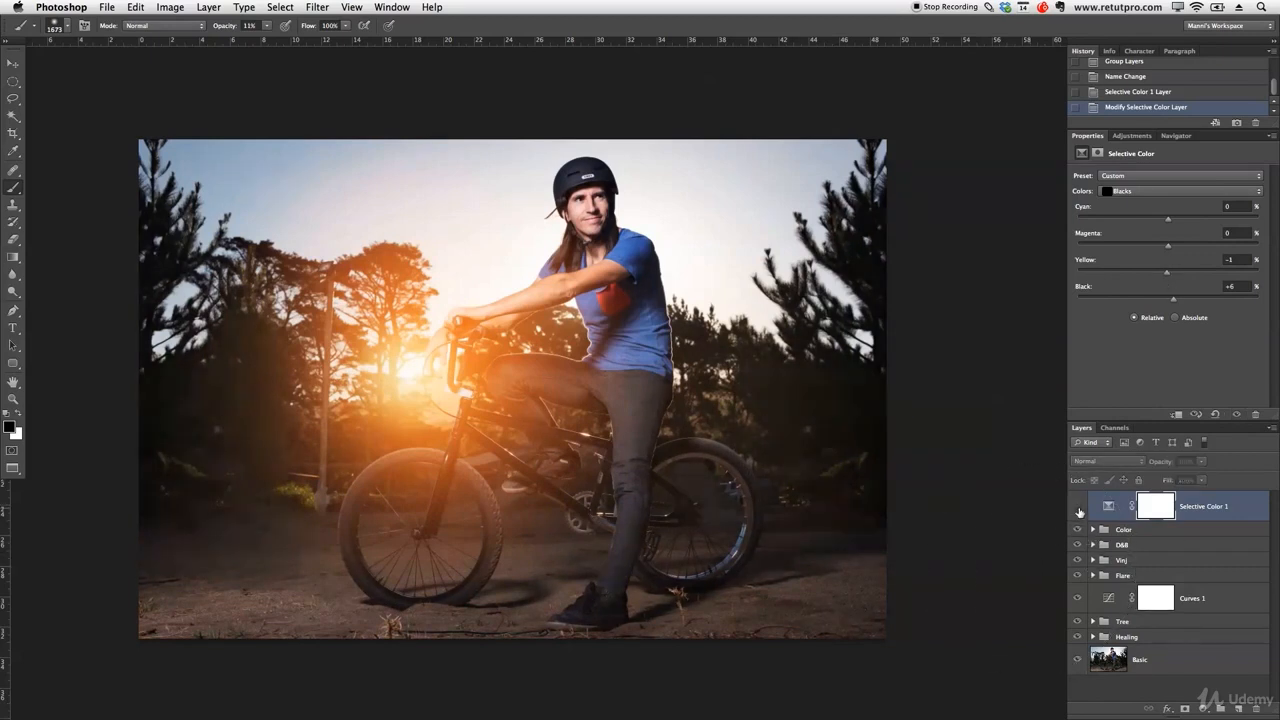
pyautogui.click(1078, 511)
pyautogui.click(1077, 512)
pyautogui.click(1077, 512)
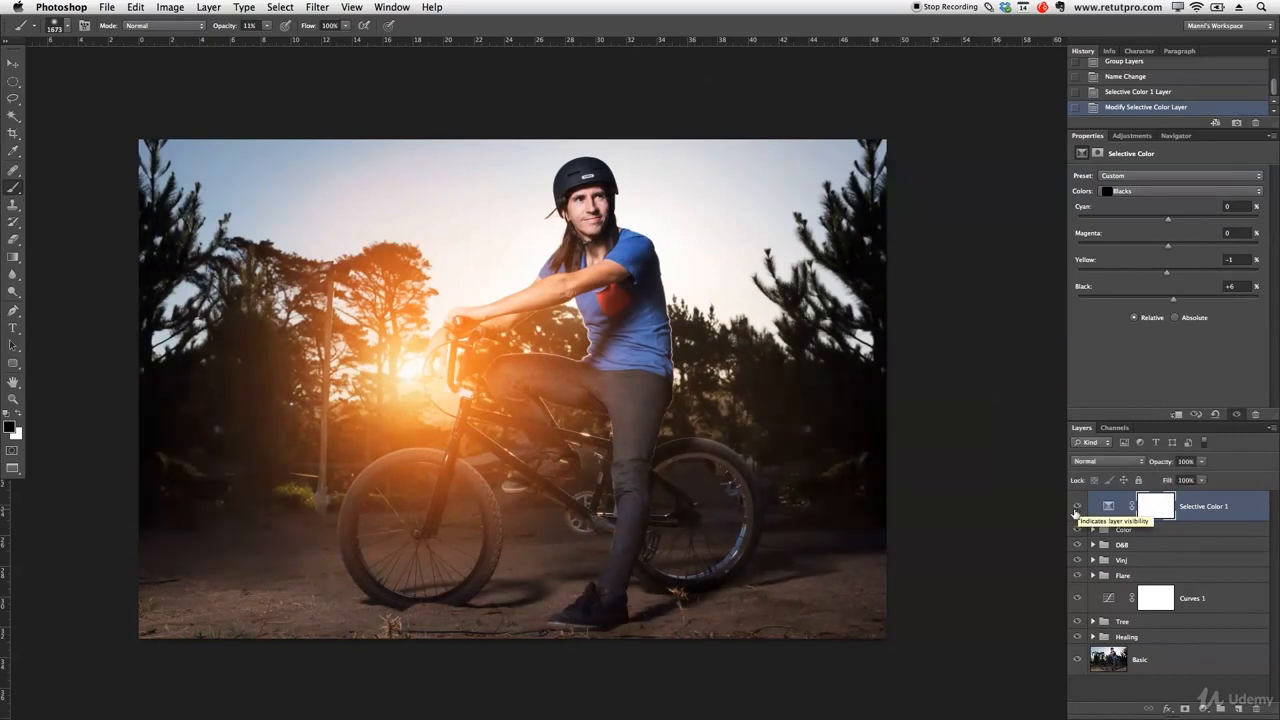
# Step: Move the Selective Color layer to the top inside the Color group and collapse the group
pyautogui.click(1093, 530)
pyautogui.moveTo(1106, 513); pyautogui.dragTo(1108, 530)
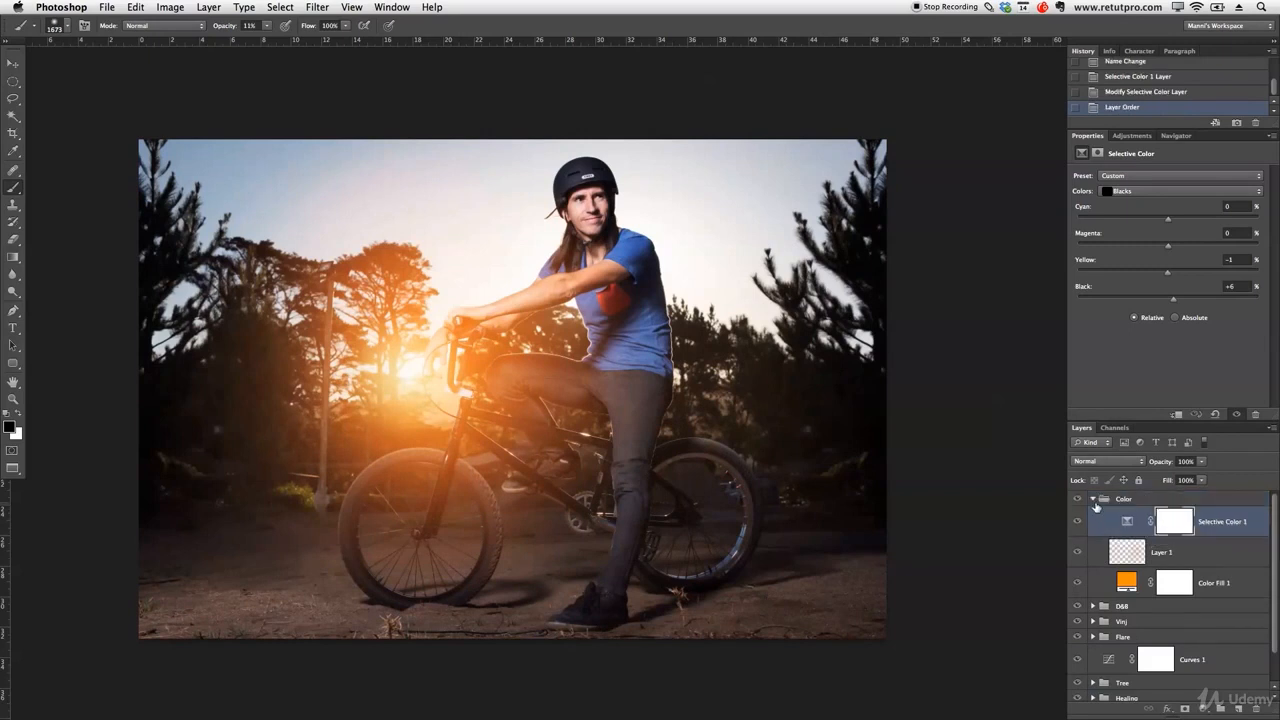
pyautogui.click(1094, 499)
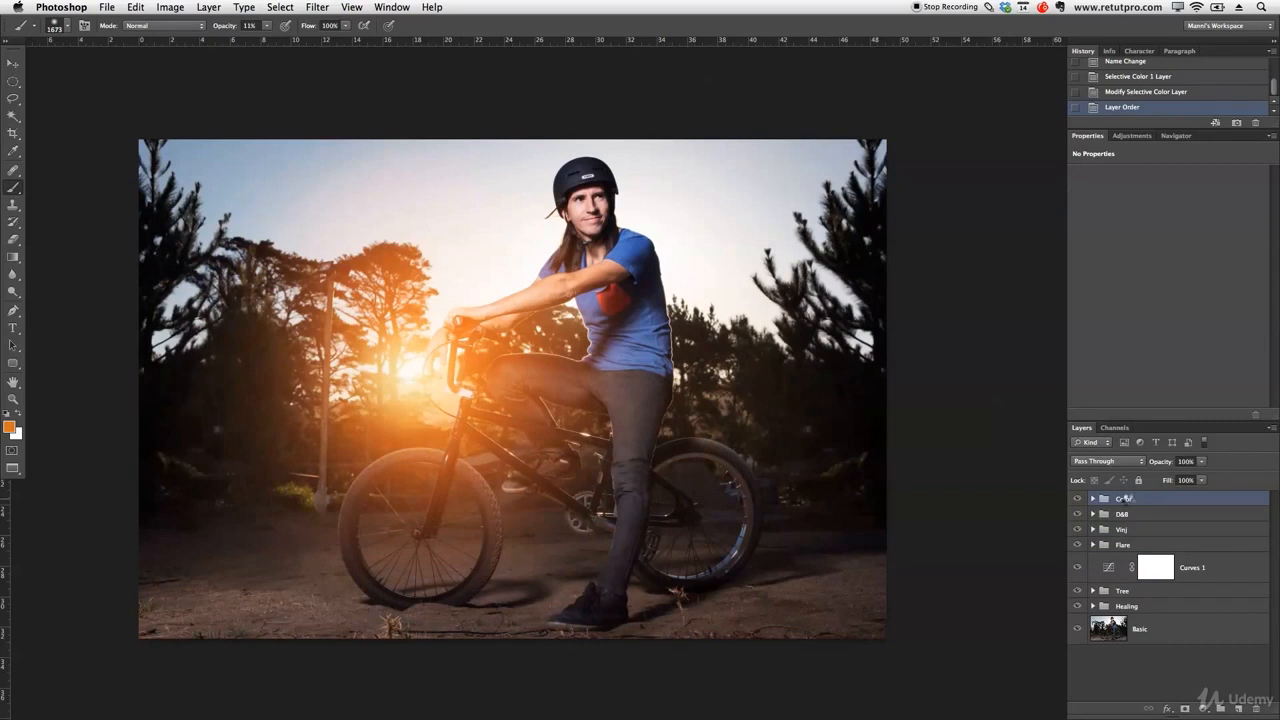
# Step: Stamp all visible layers into a new layer above the Color group and name it "Final"
pyautogui.press('super+alt+shift+e')
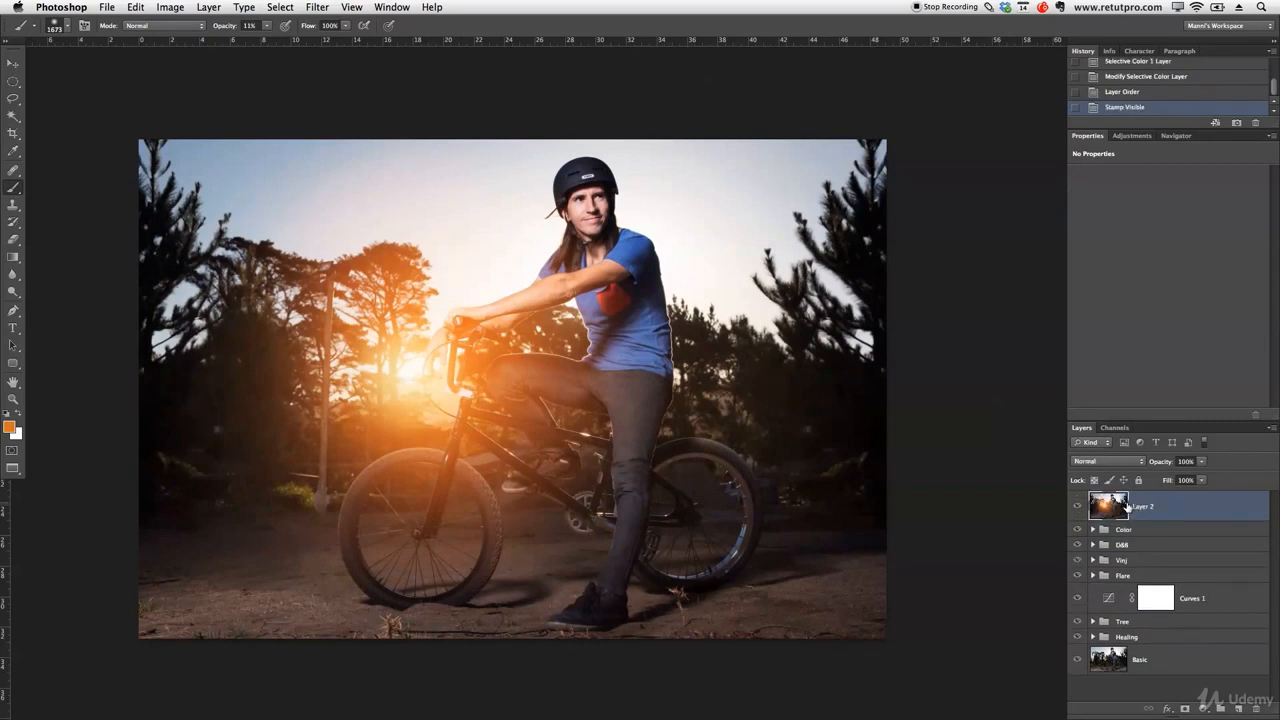
pyautogui.doubleClick(1148, 506)
pyautogui.write('Final')
pyautogui.press('Return')
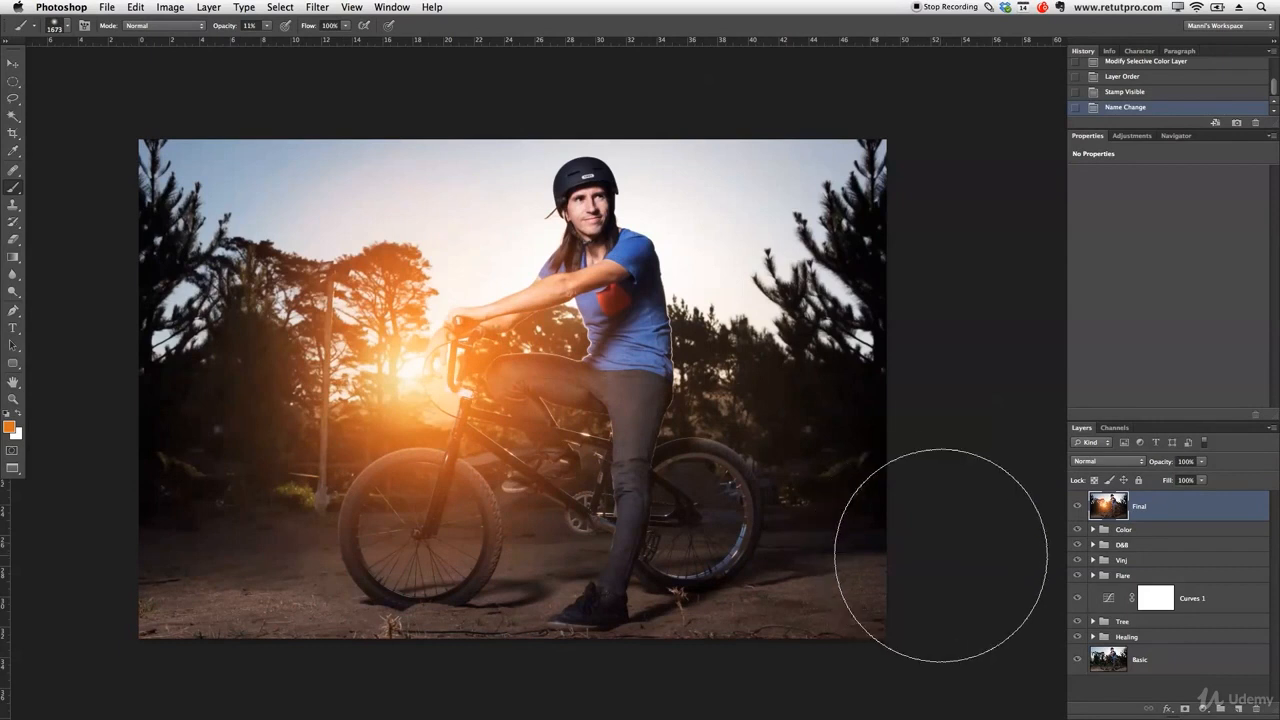
# Step: Hide all groups and the Curves layer between Final and Basic, and compare the original with the finished photo by toggling Final
pyautogui.moveTo(1078, 529); pyautogui.dragTo(1083, 638)
pyautogui.click(1078, 506)
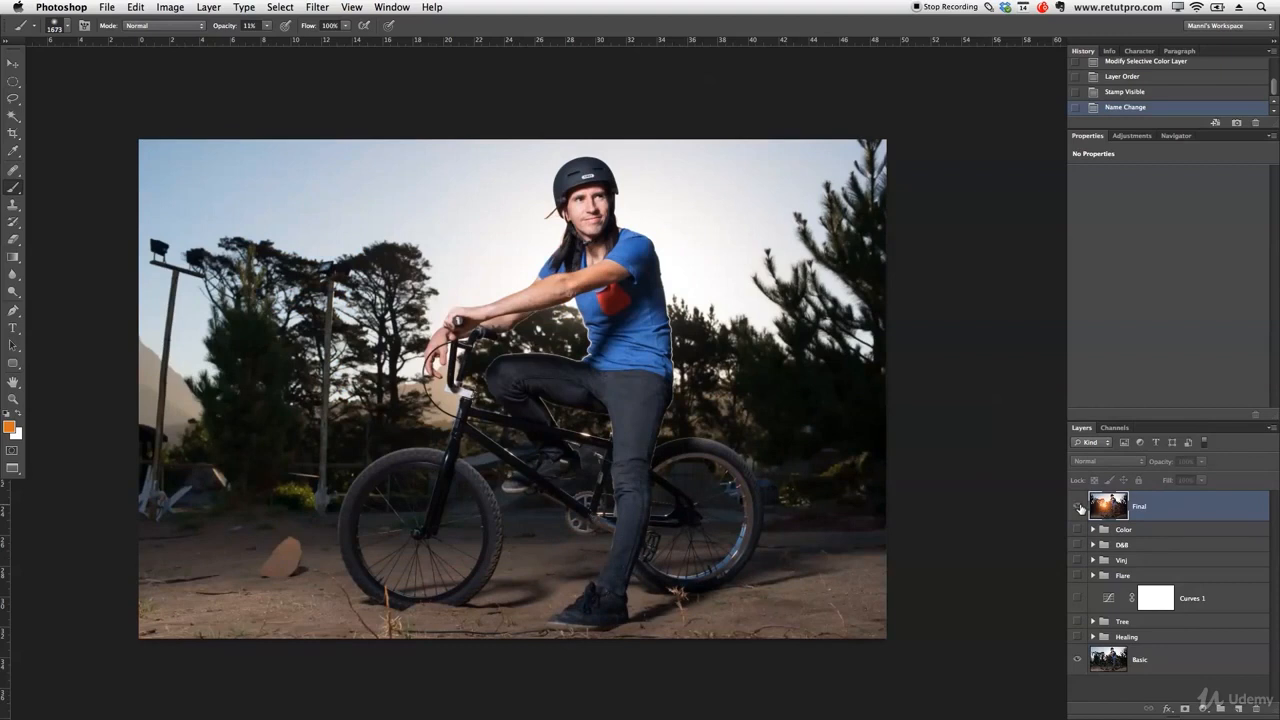
pyautogui.click(1078, 507)
pyautogui.click(1078, 507)
pyautogui.click(1078, 507)
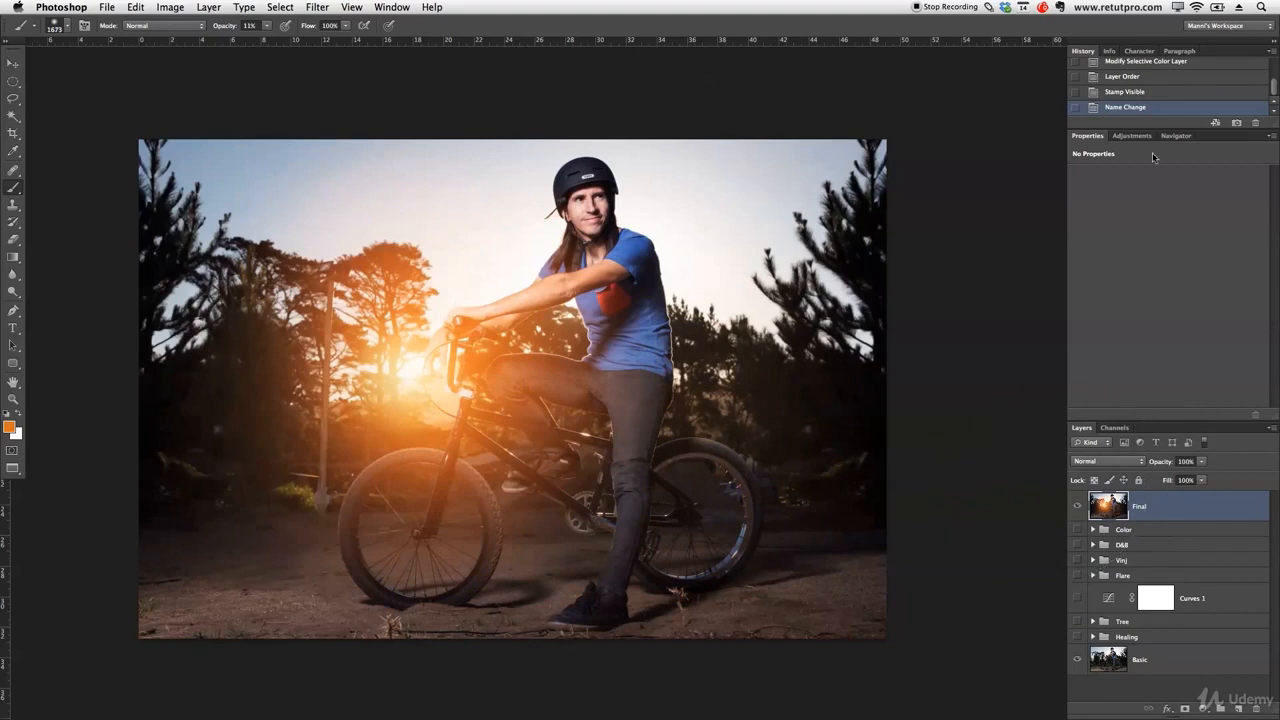
# Step: Show the available adjustment layer types with the Final layer selected
pyautogui.click(1132, 135)
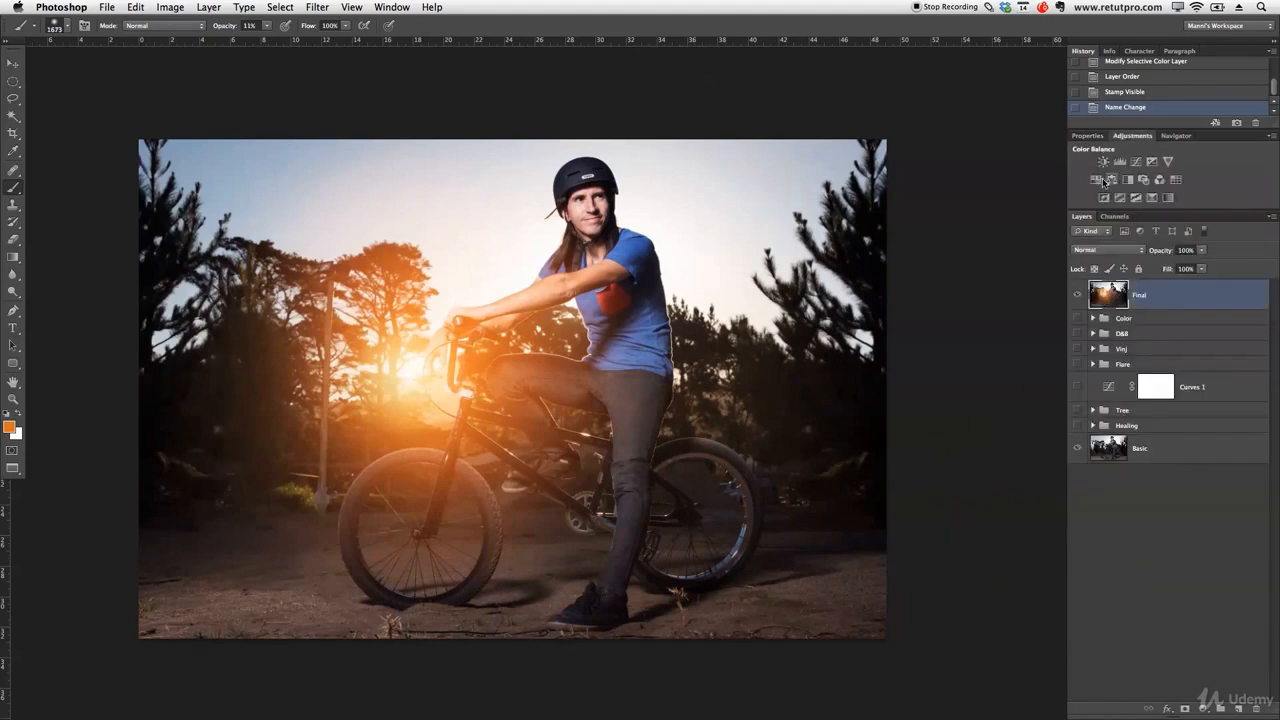